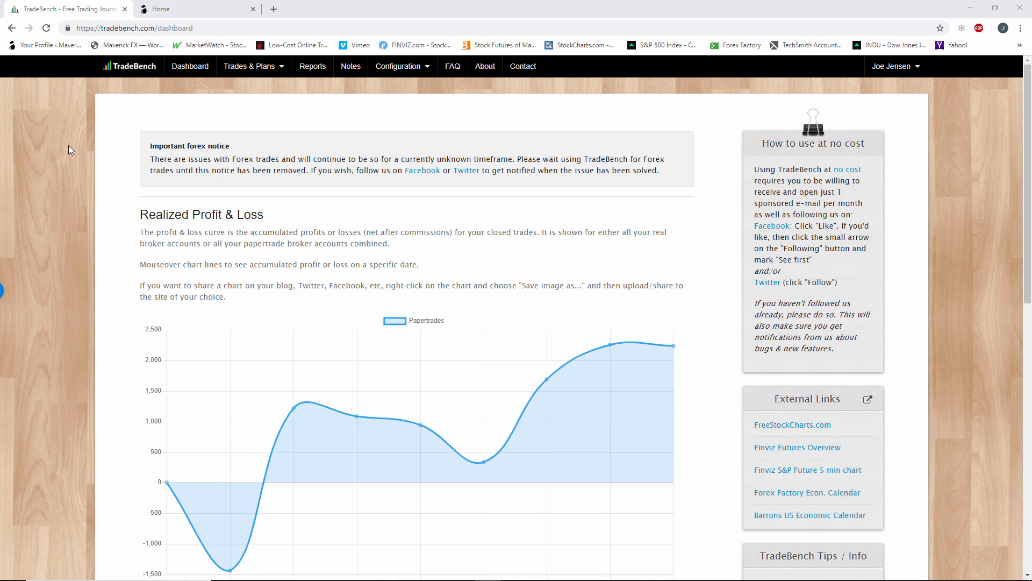
# Open the Labels configuration page and review the full list of chart-pattern labels.
pyautogui.click(415, 67)
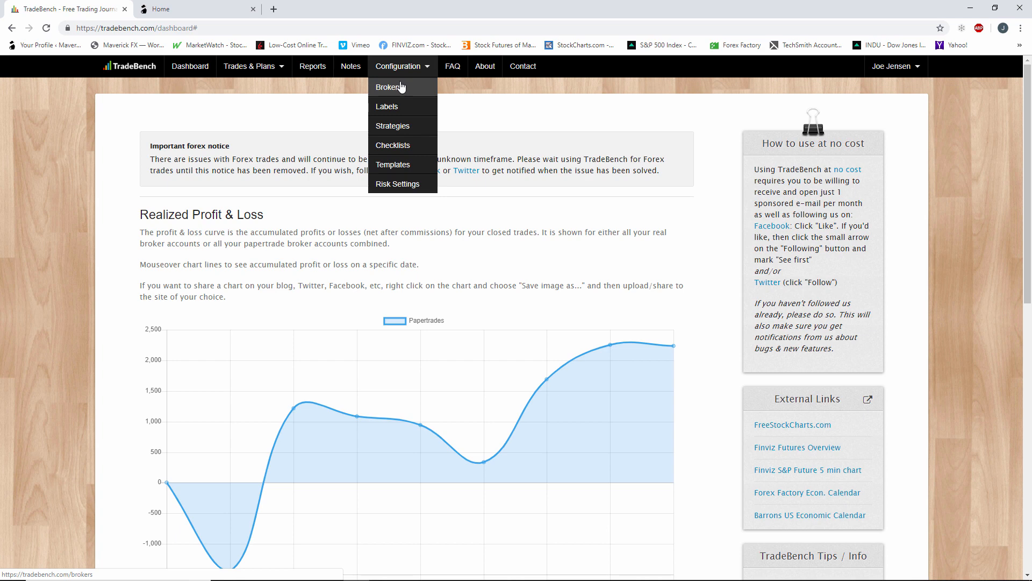
pyautogui.click(408, 113)
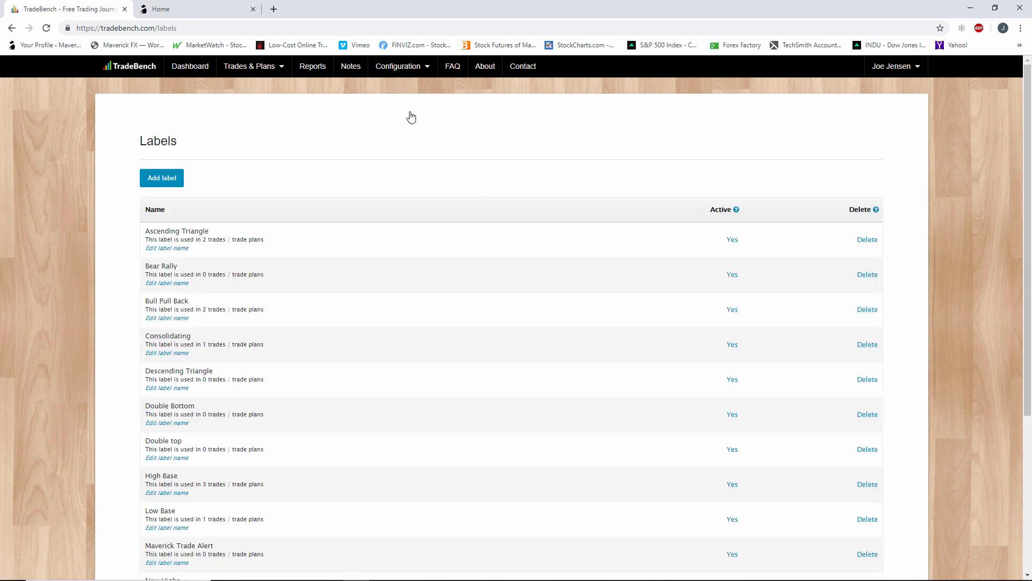
pyautogui.scroll(-2, 252, 327)
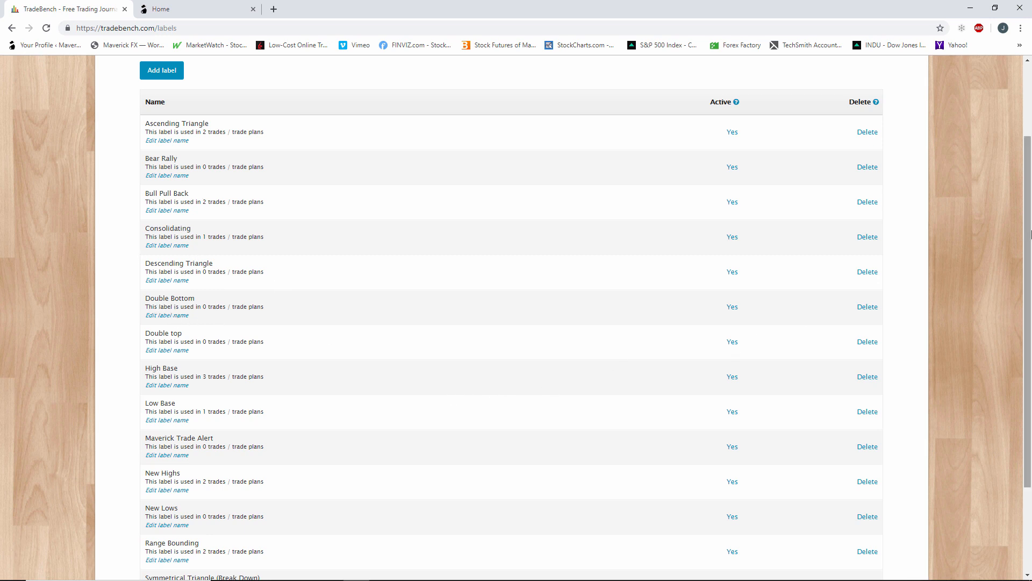
pyautogui.moveTo(1029, 173); pyautogui.dragTo(1030, 232)
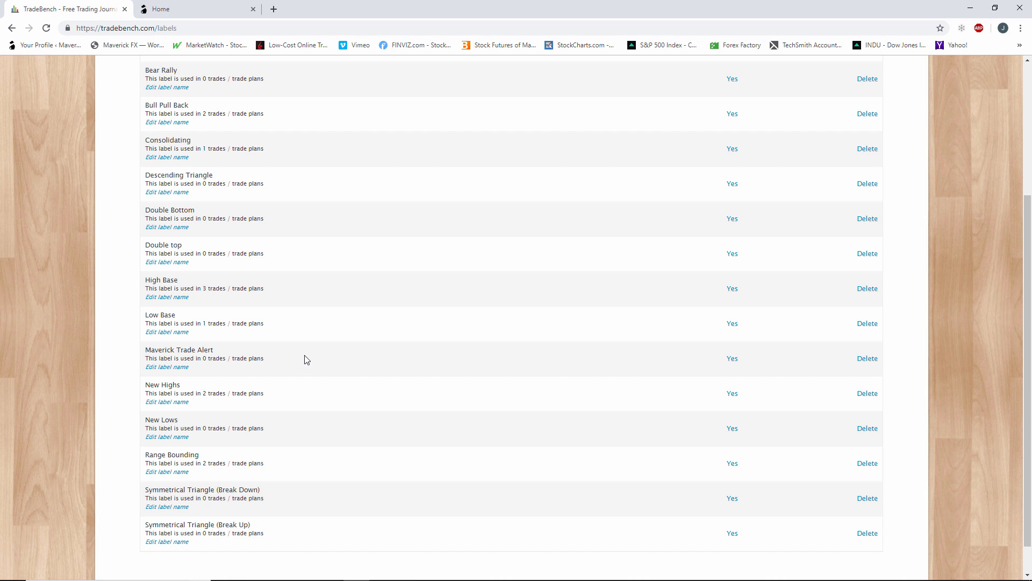
pyautogui.scroll(3, 306, 359)
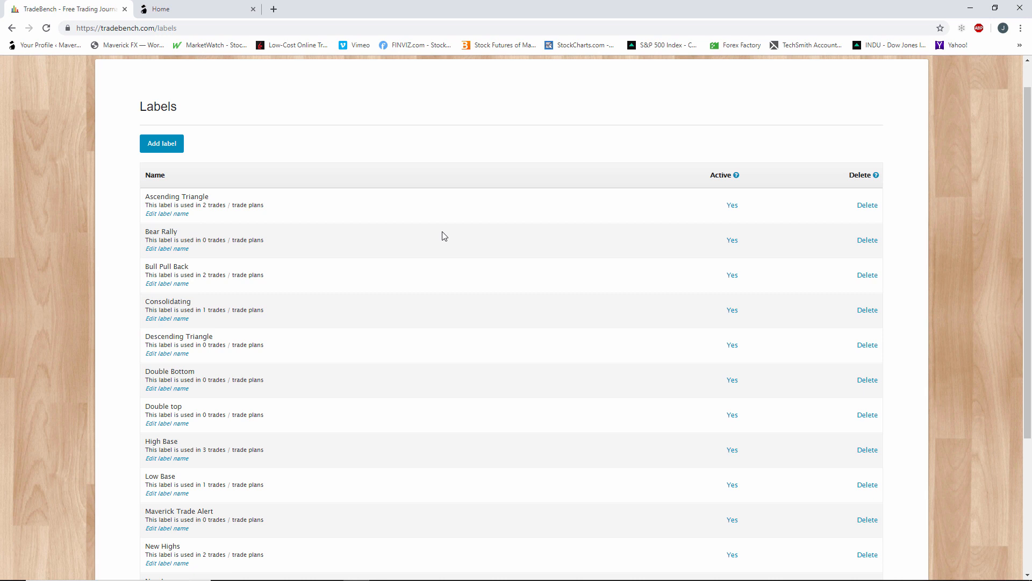
pyautogui.scroll(1, 472, 251)
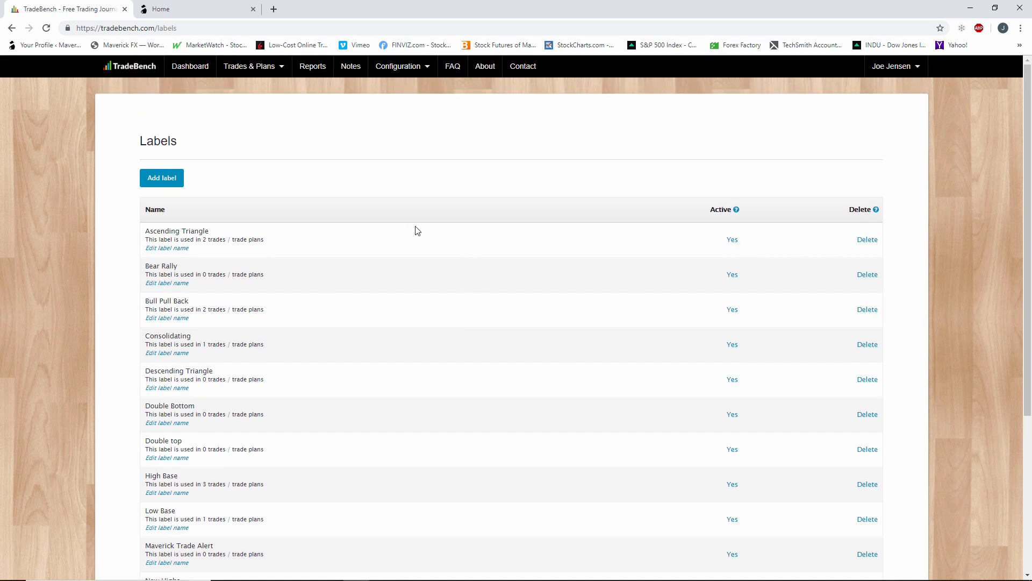
# Open the Strategies configuration page and review the listed option strategies.
pyautogui.click(399, 68)
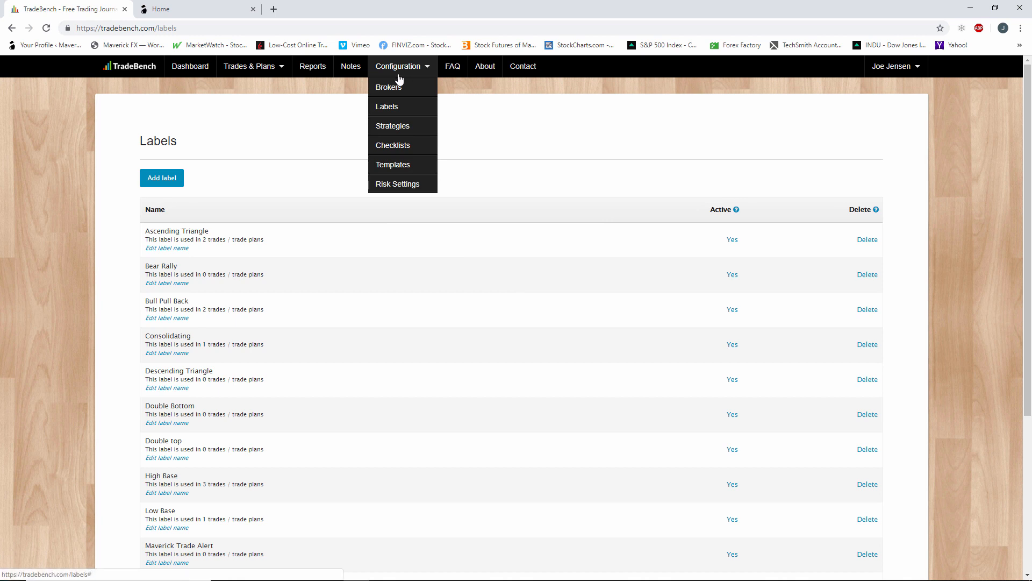
pyautogui.click(394, 126)
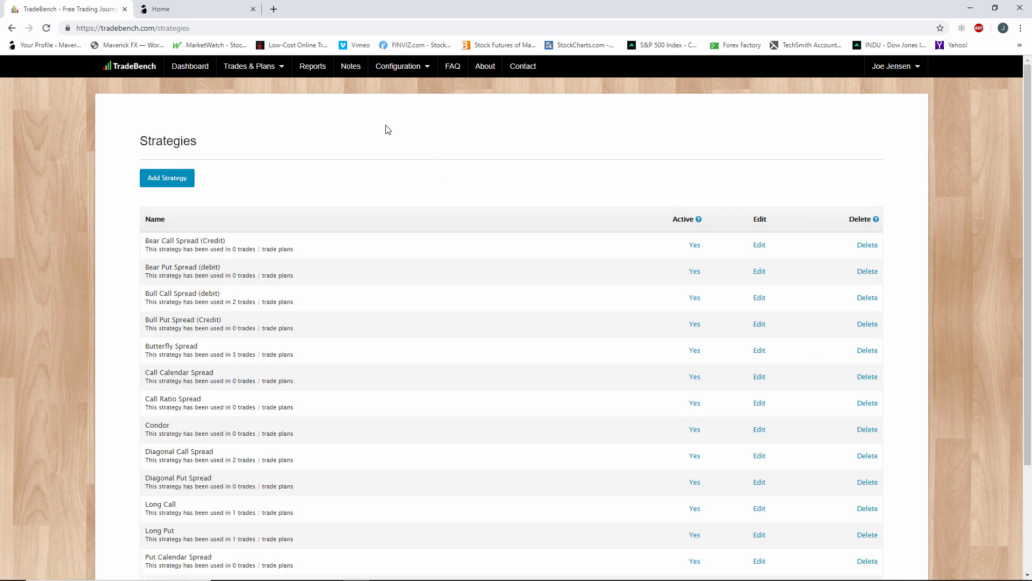
pyautogui.scroll(-3, 387, 129)
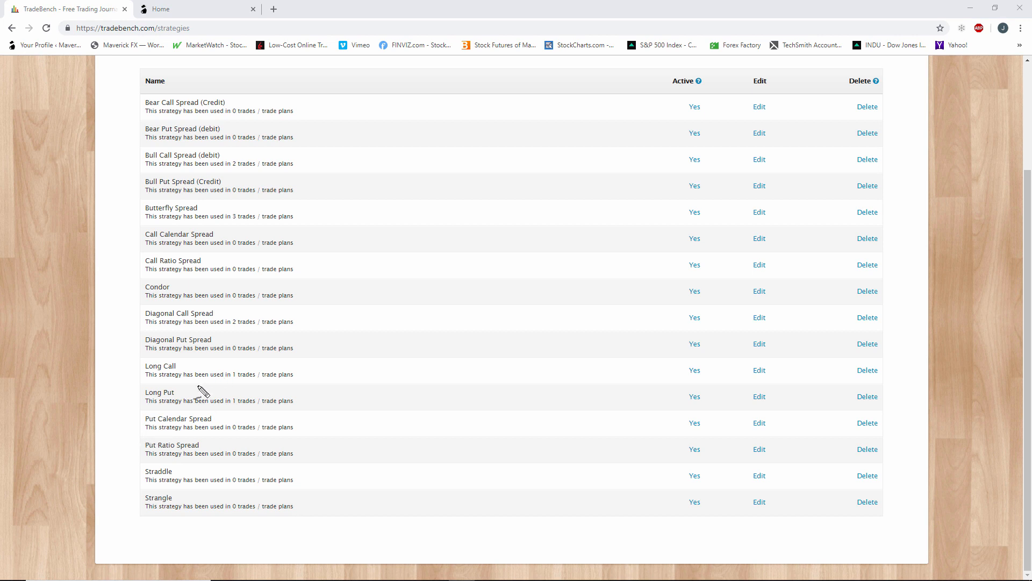
pyautogui.moveTo(151, 372); pyautogui.dragTo(197, 372)
pyautogui.moveTo(141, 398); pyautogui.dragTo(185, 399)
pyautogui.moveTo(185, 364)
pyautogui.mouseDown()
pyautogui.moveTo(161, 359)
pyautogui.moveTo(151, 370)
pyautogui.moveTo(151, 407)
pyautogui.moveTo(183, 390)
pyautogui.mouseUp()
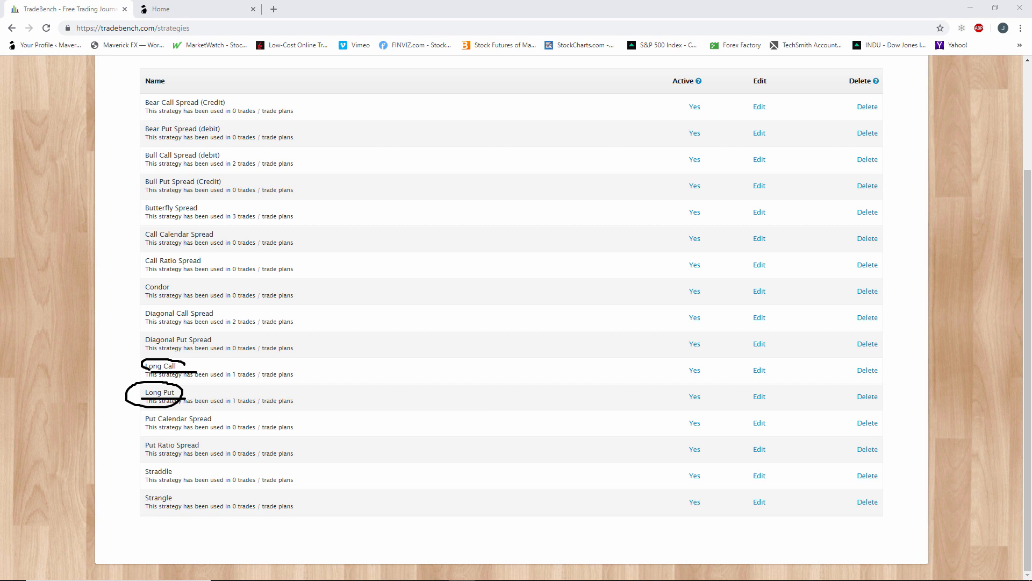
pyautogui.press('Escape')
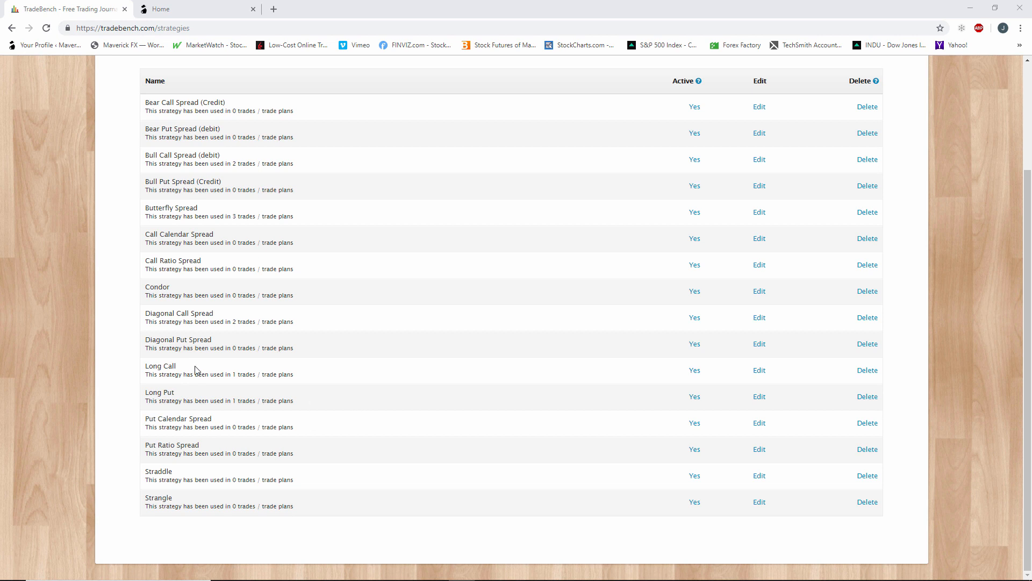
# Open the Long Call strategy for editing from the strategies list.
pyautogui.scroll(3, 473, 357)
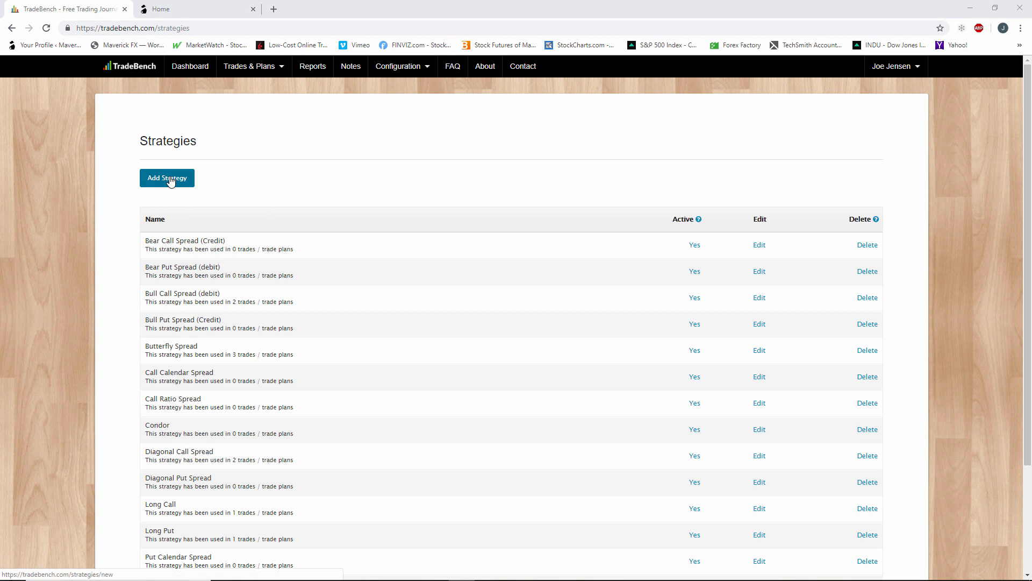
pyautogui.scroll(-1, 387, 479)
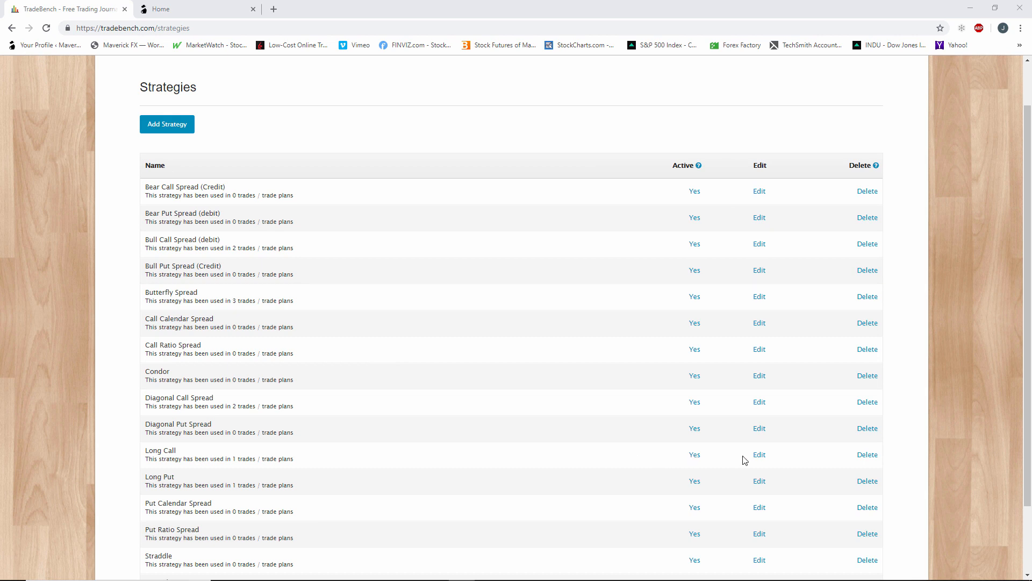
pyautogui.click(760, 456)
pyautogui.click(760, 456)
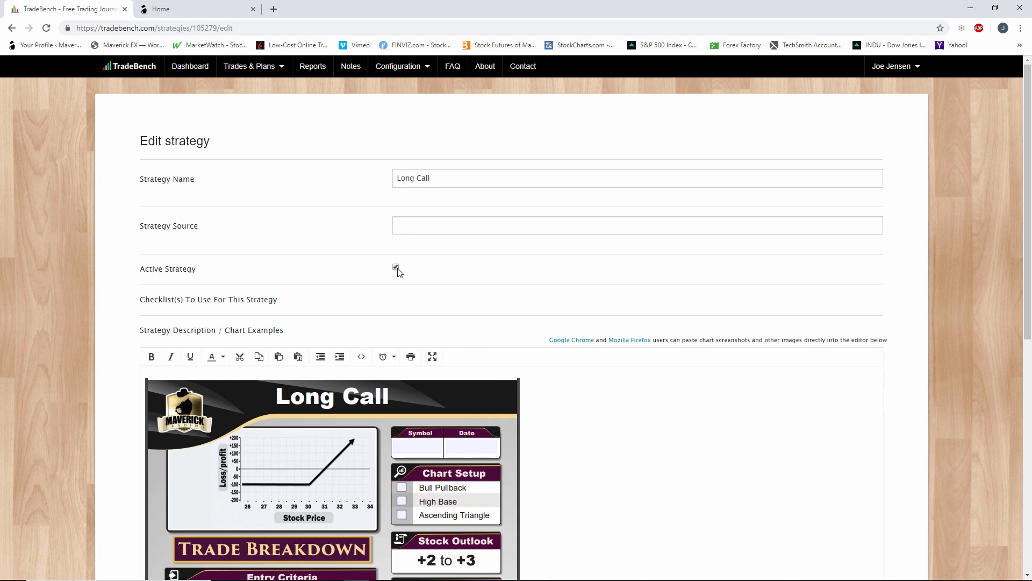
# Examine the Long Call strategy's settings and the setup sheet image in its description.
pyautogui.scroll(-1, 399, 272)
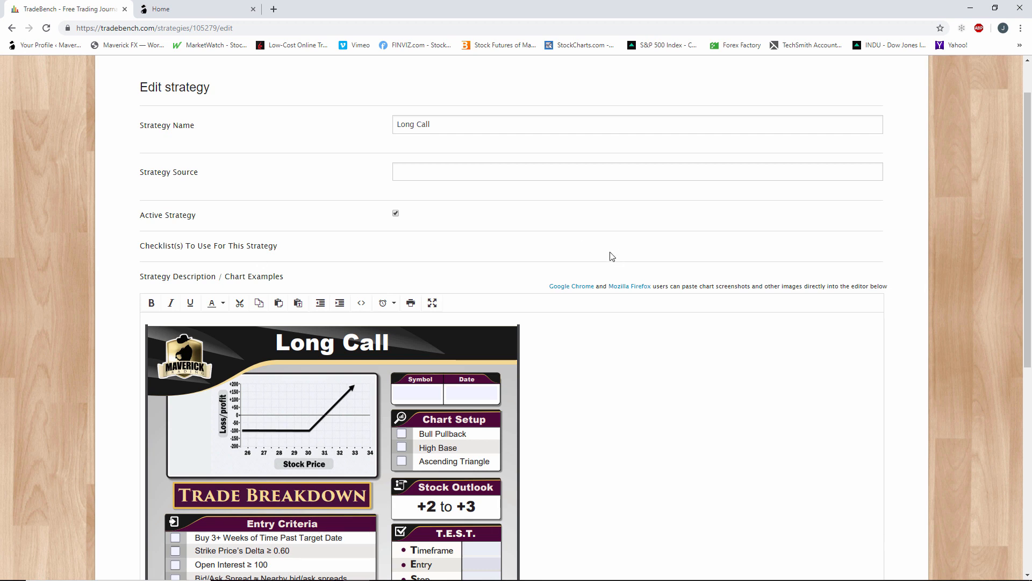
pyautogui.scroll(-3, 612, 257)
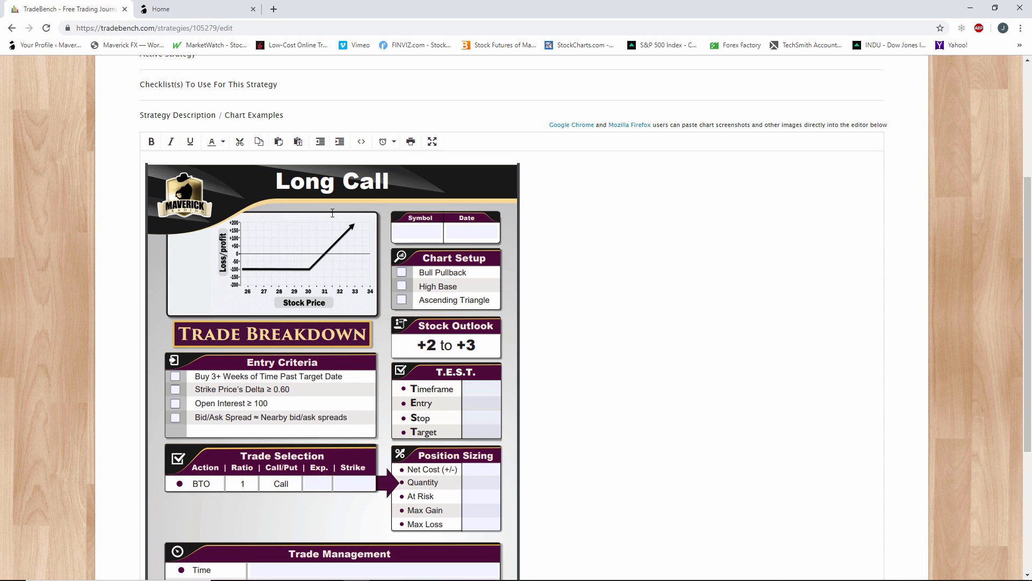
pyautogui.scroll(-1, 332, 212)
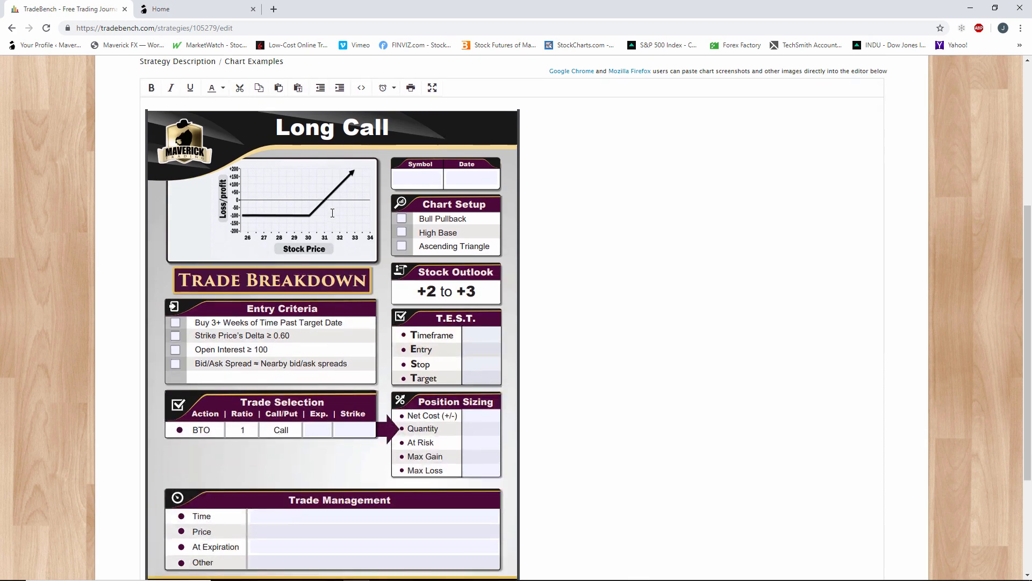
pyautogui.scroll(-1, 332, 213)
pyautogui.scroll(1, 371, 236)
# Switch to the Maverick Trading site and open Directional Options 1 - Required Videos & Test from the Training Center's Directional Options course.
pyautogui.click(192, 11)
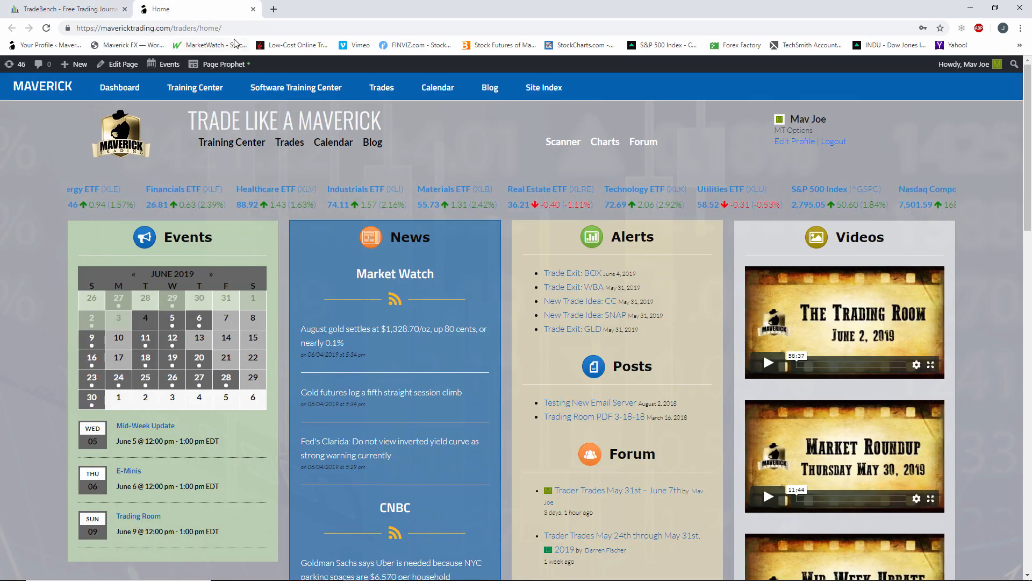
pyautogui.click(235, 150)
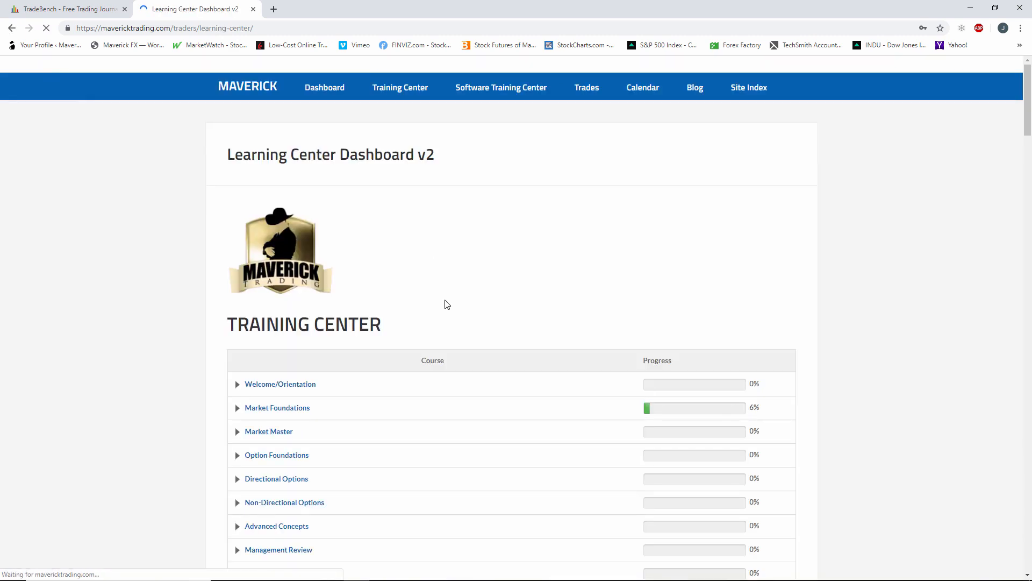
pyautogui.scroll(-2, 301, 383)
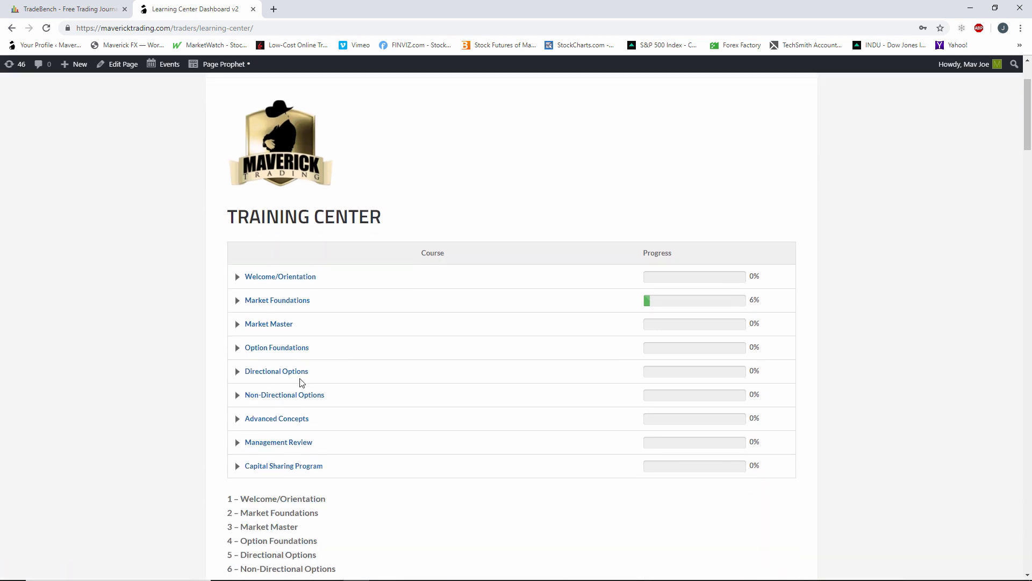
pyautogui.click(266, 371)
pyautogui.scroll(-2, 264, 379)
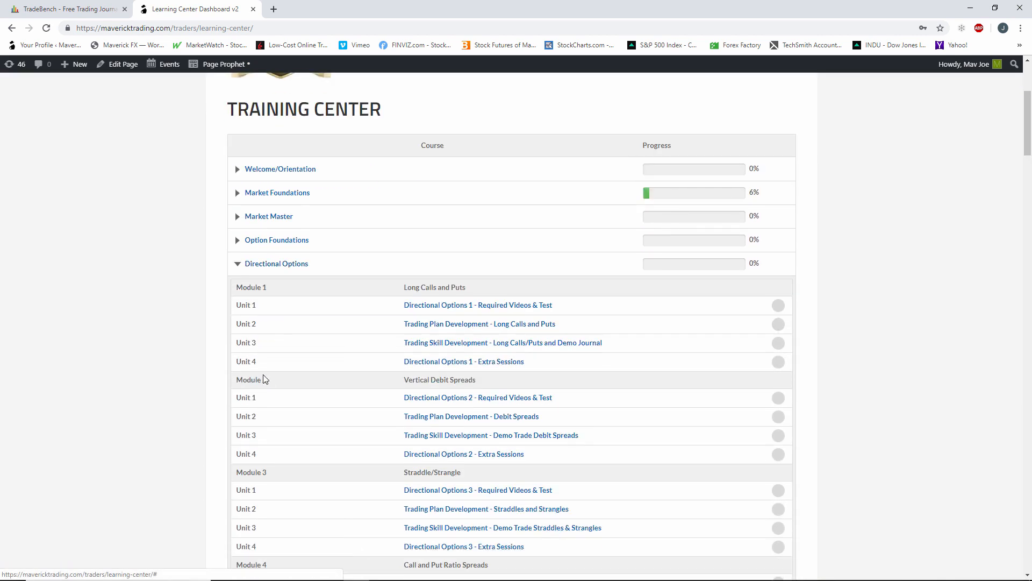
pyautogui.click(467, 312)
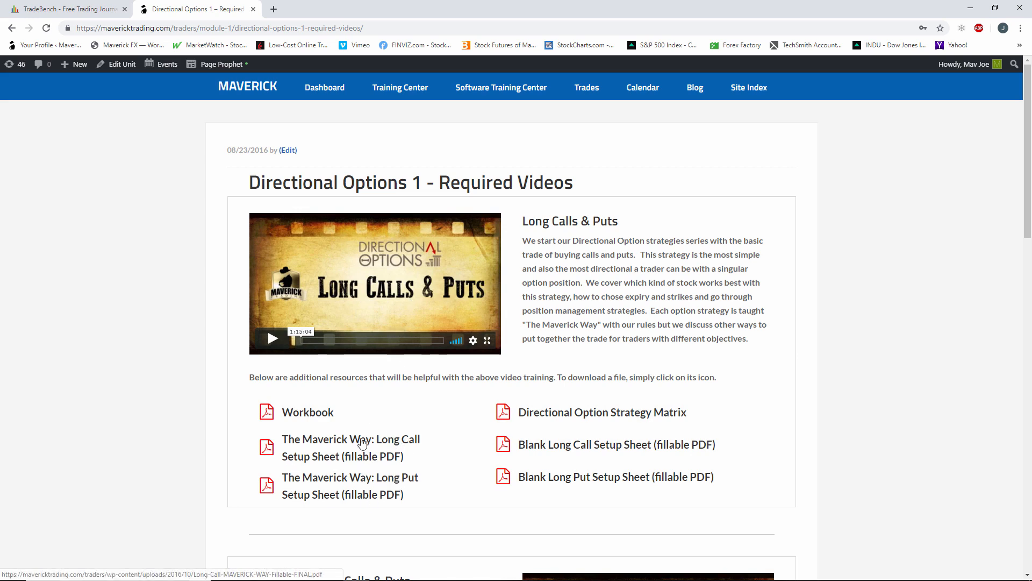
# Open The Maverick Way: Long Call Setup Sheet PDF and fit the whole sheet to the page view.
pyautogui.click(337, 449)
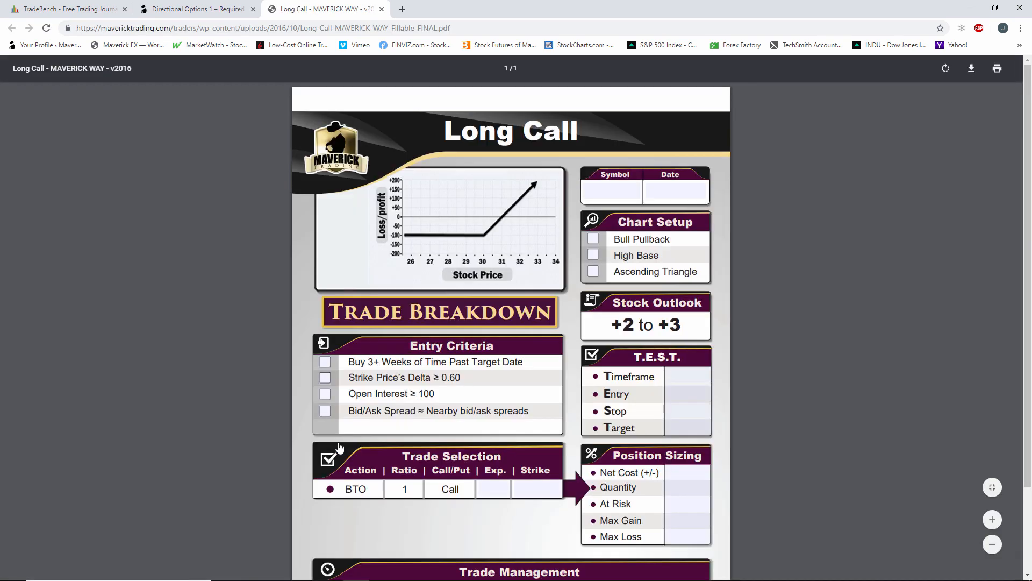
pyautogui.click(993, 487)
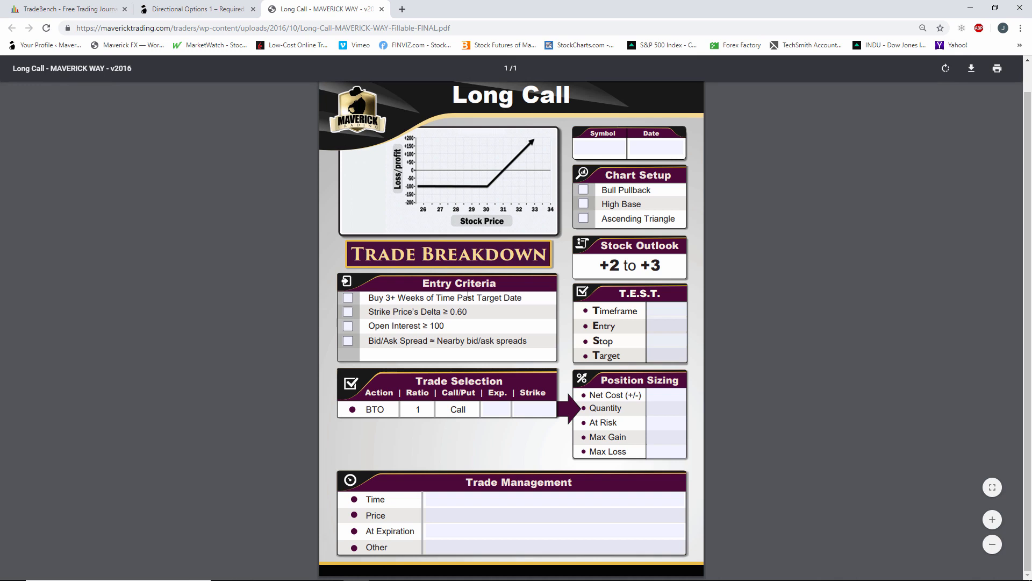
pyautogui.rightClick(478, 201)
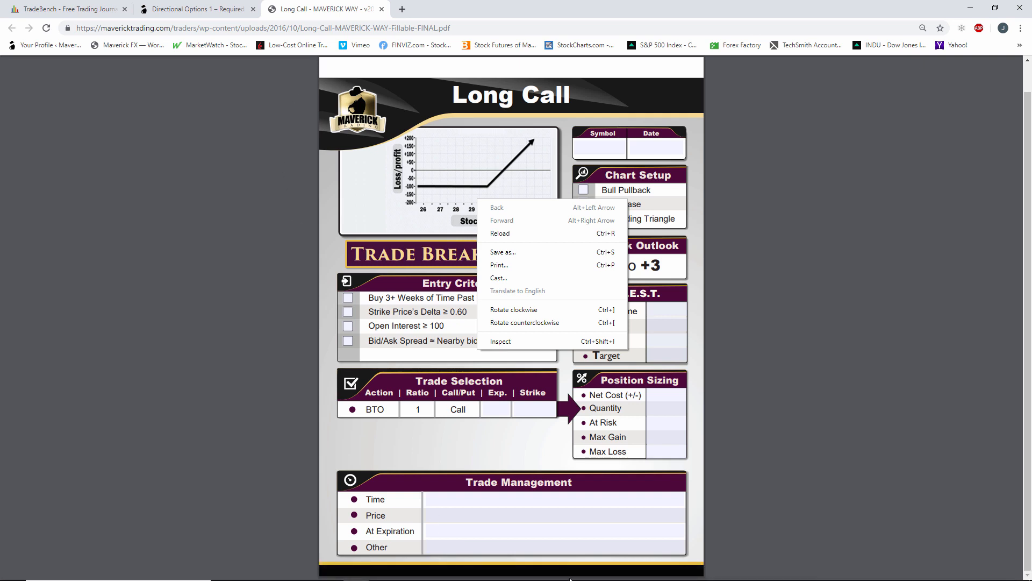
pyautogui.click(190, 283)
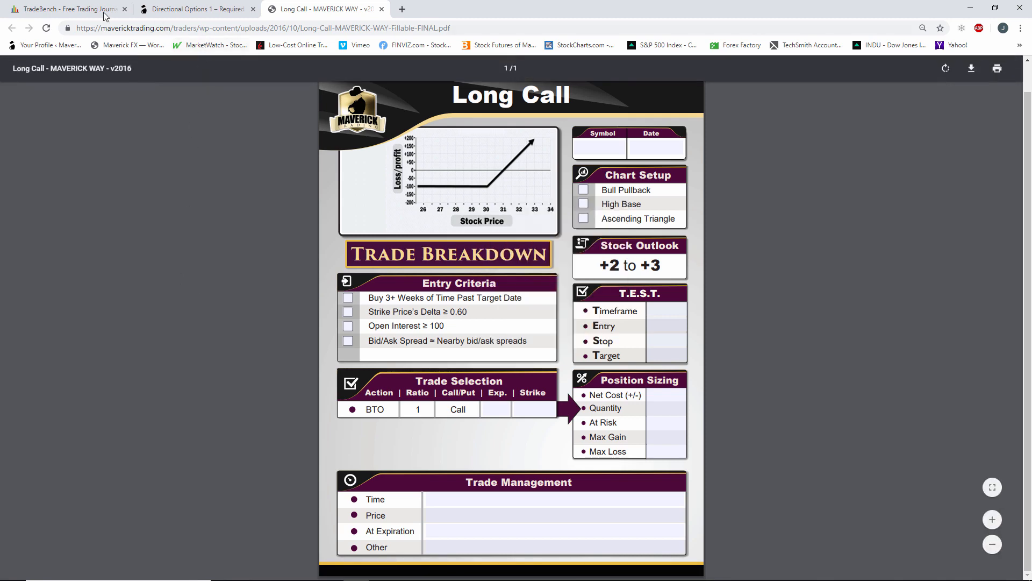
# Switch back to TradeBench and examine the setup sheet image in the Long Call strategy description.
pyautogui.click(84, 11)
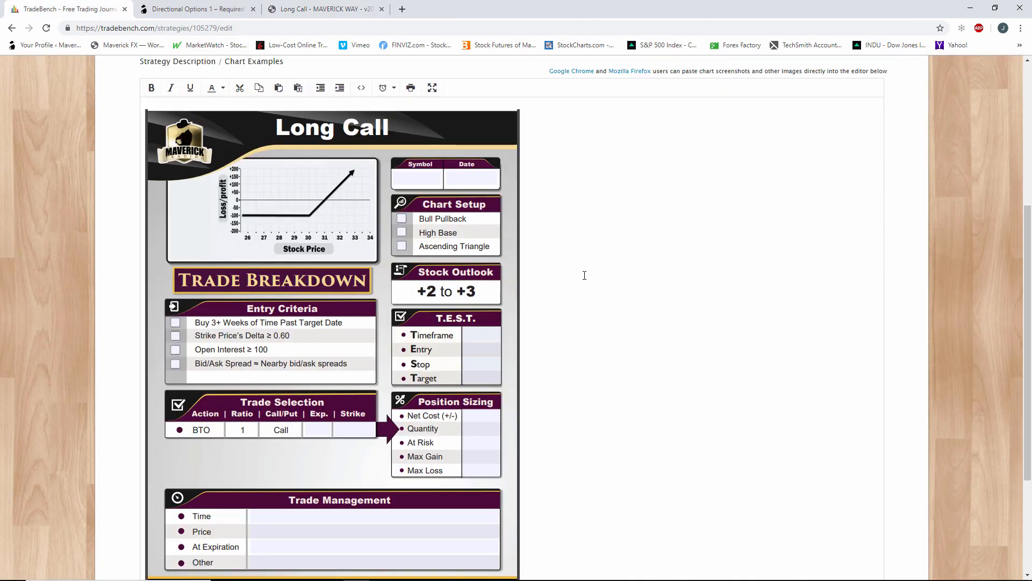
pyautogui.scroll(-2, 584, 276)
pyautogui.scroll(-1, 584, 275)
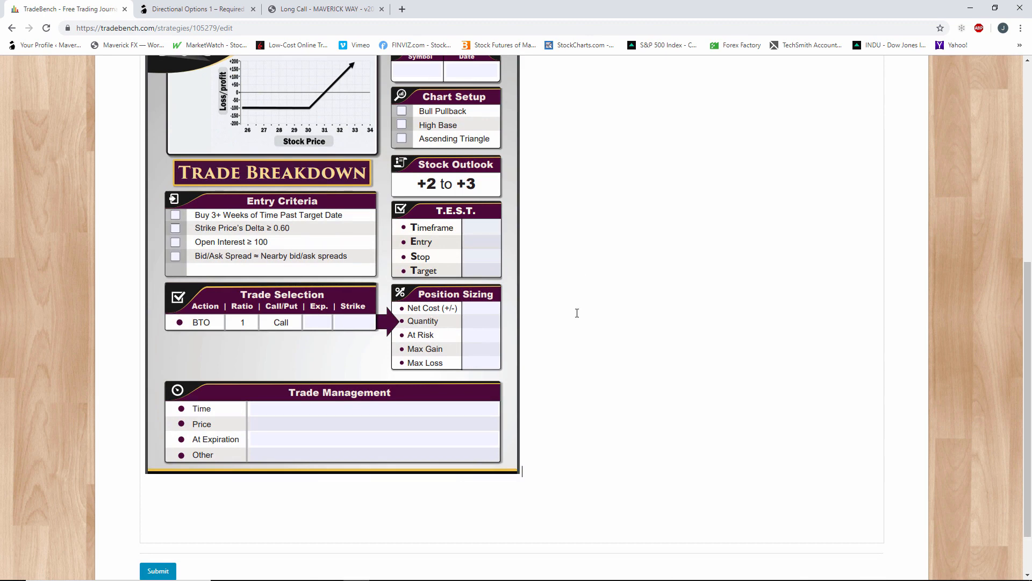
pyautogui.scroll(3, 577, 312)
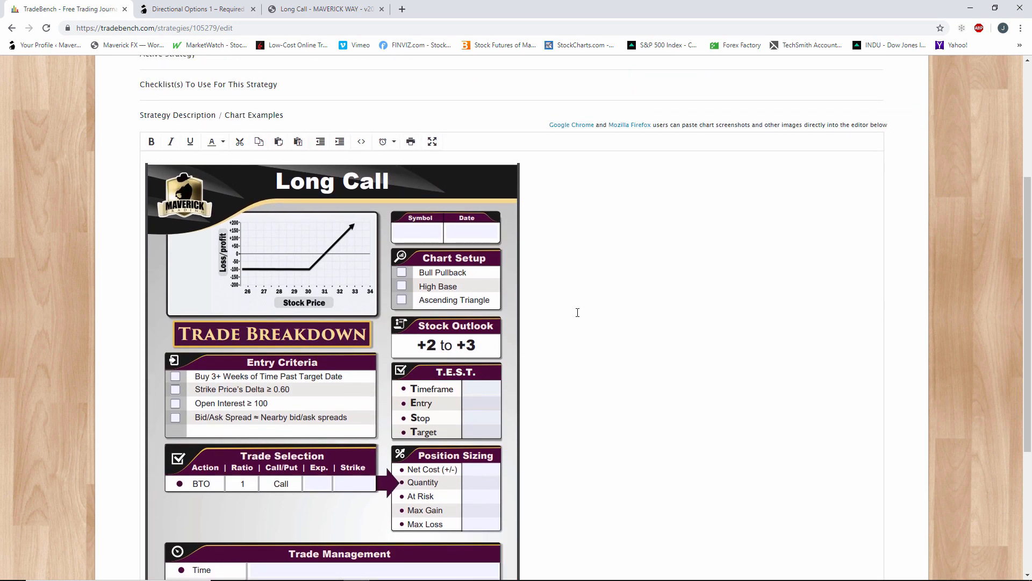
pyautogui.scroll(-1, 578, 312)
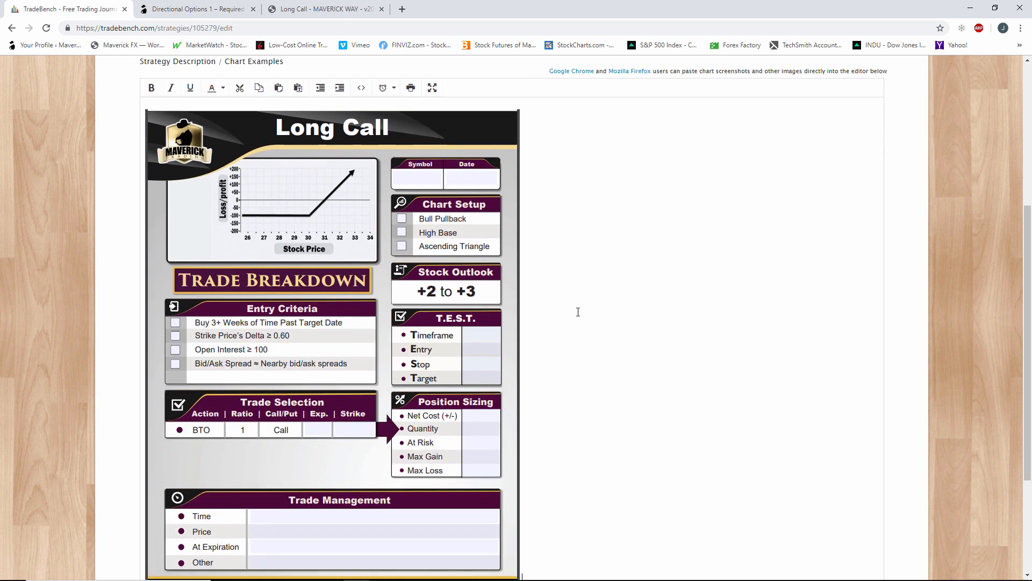
pyautogui.scroll(-1, 578, 312)
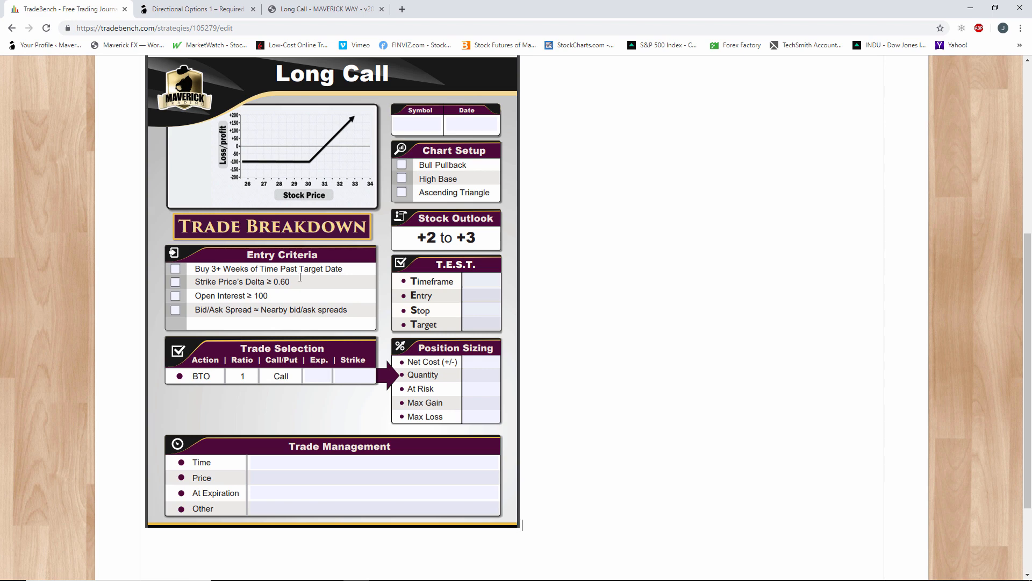
pyautogui.scroll(6, 467, 330)
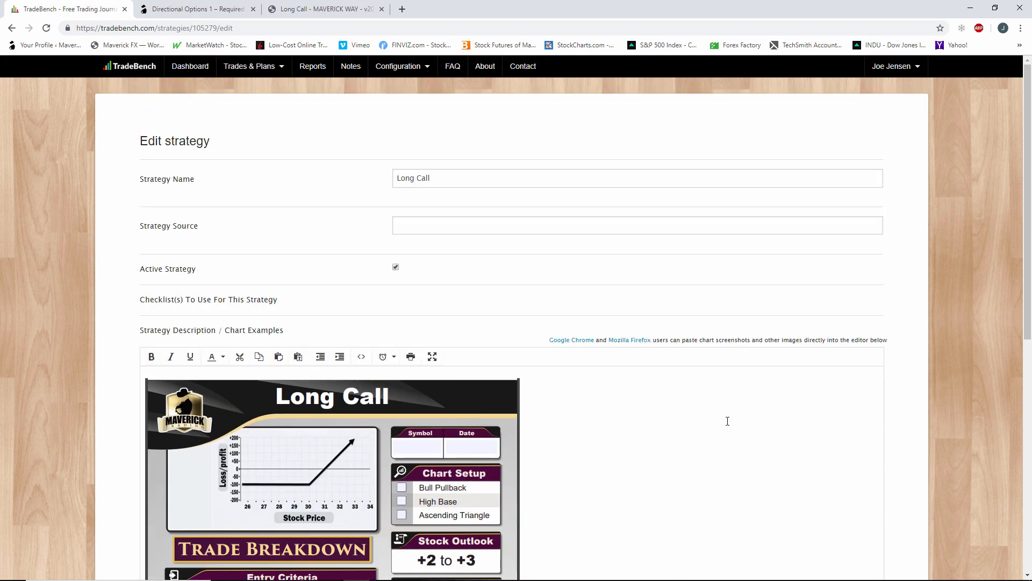
# Leave the Long Call strategy without editing it and open the Checklists configuration page.
pyautogui.click(11, 29)
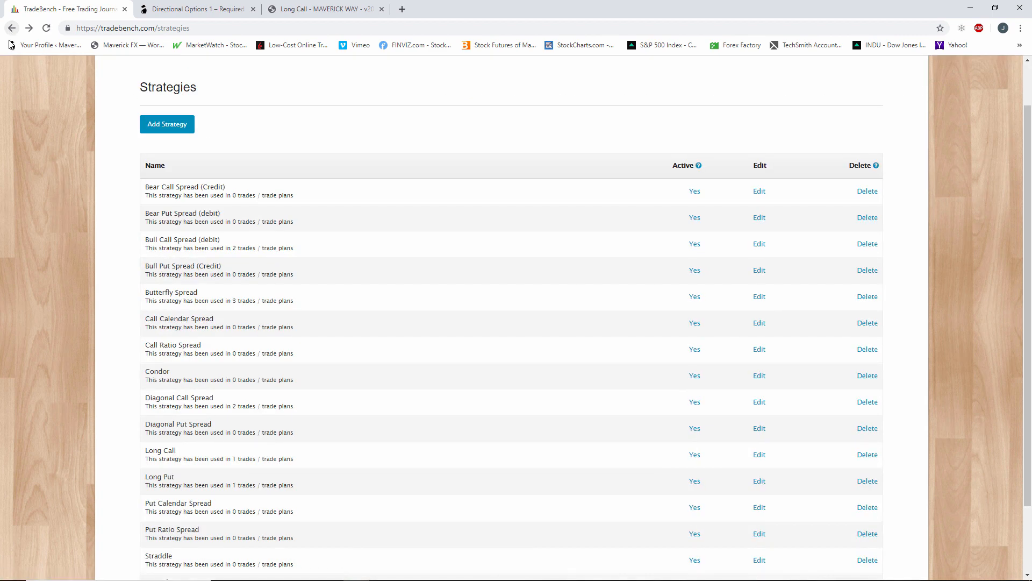
pyautogui.scroll(1, 216, 434)
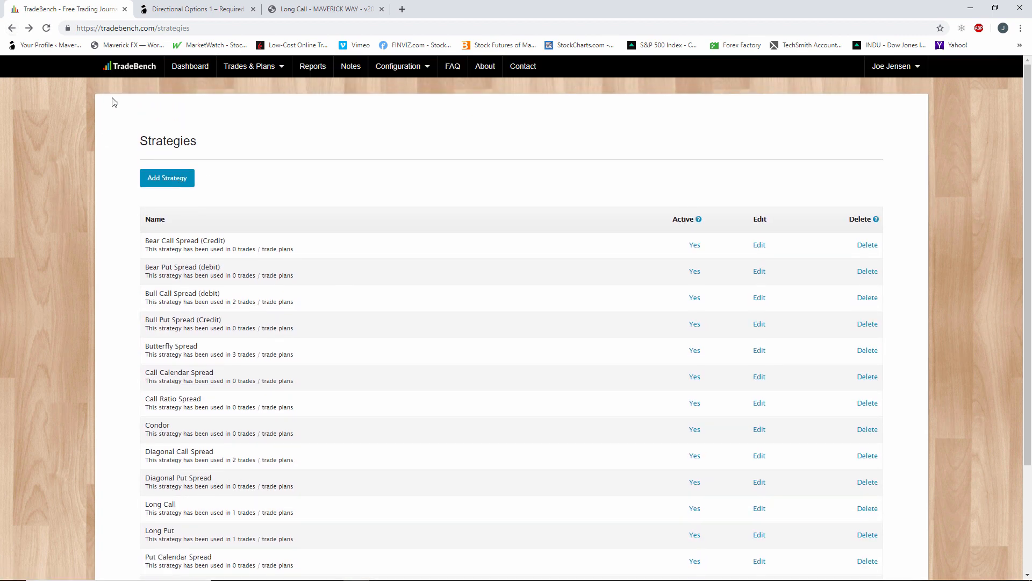
pyautogui.click(397, 66)
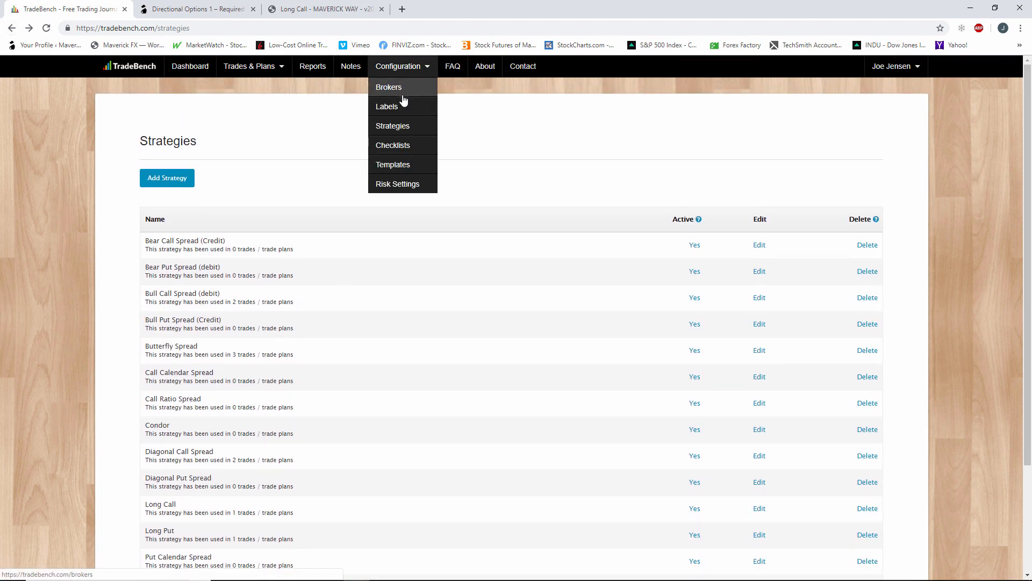
pyautogui.click(404, 146)
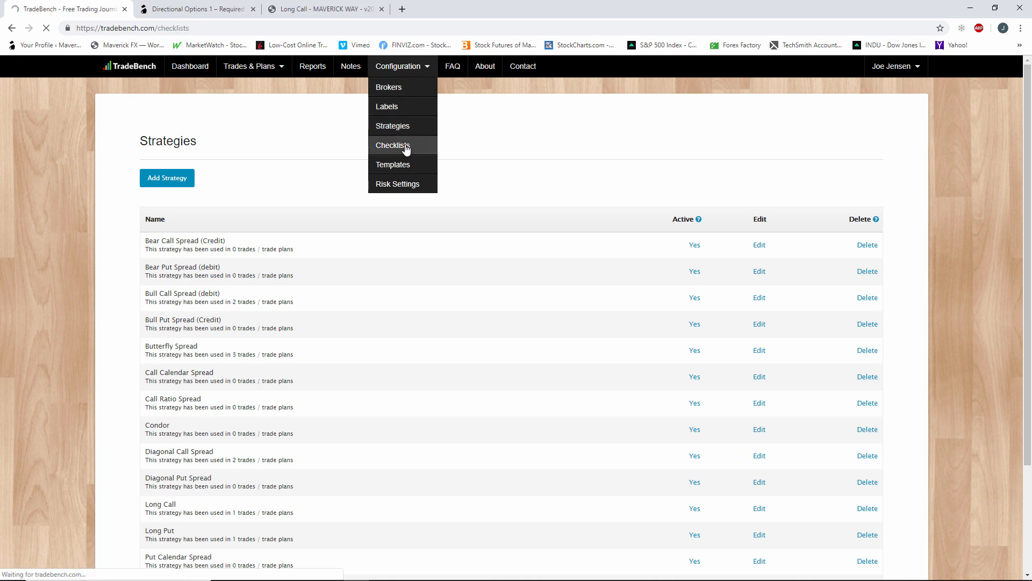
# Add a new checklist named "Long Calls".
pyautogui.click(162, 205)
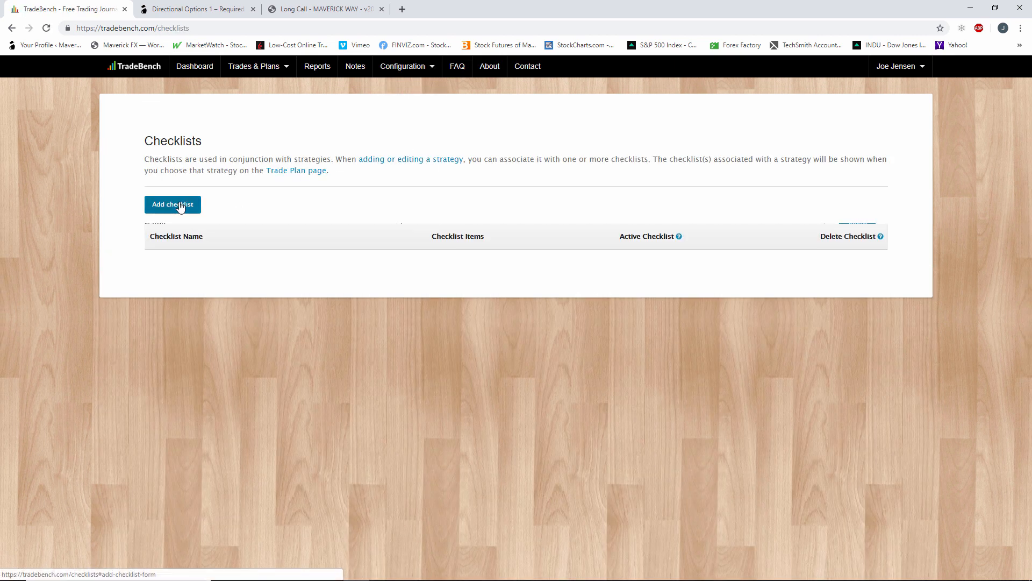
pyautogui.click(529, 250)
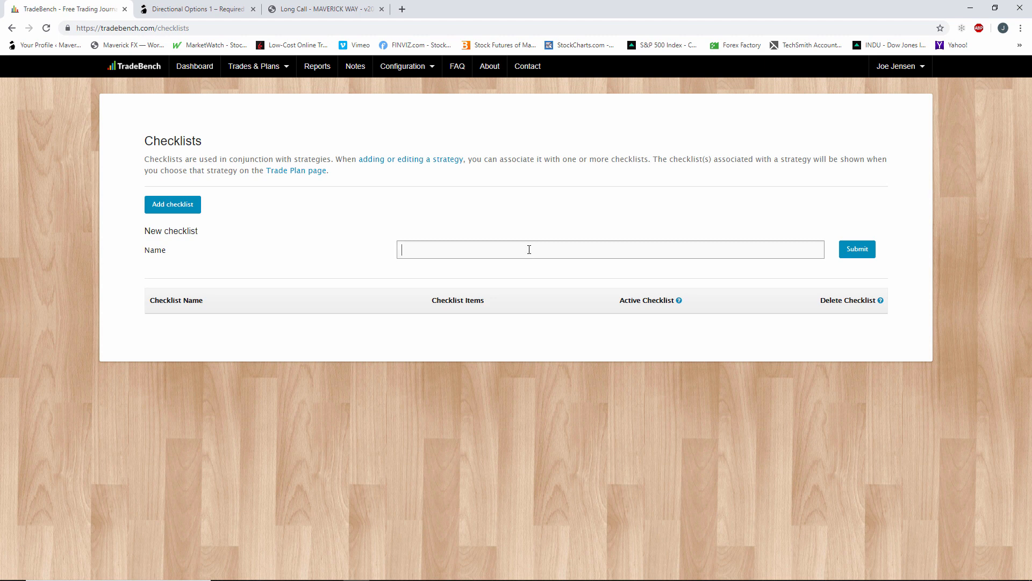
pyautogui.write('Long Calls')
pyautogui.press('Return')
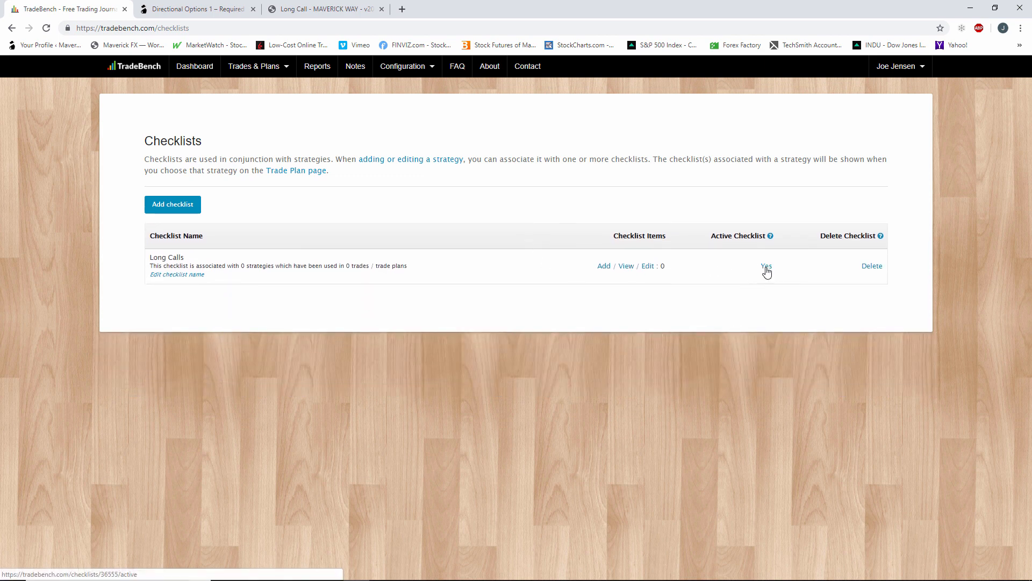
# Start a new item in the Long Calls checklist, named "Buy +3 weeks out" and set to Manual checking.
pyautogui.click(645, 270)
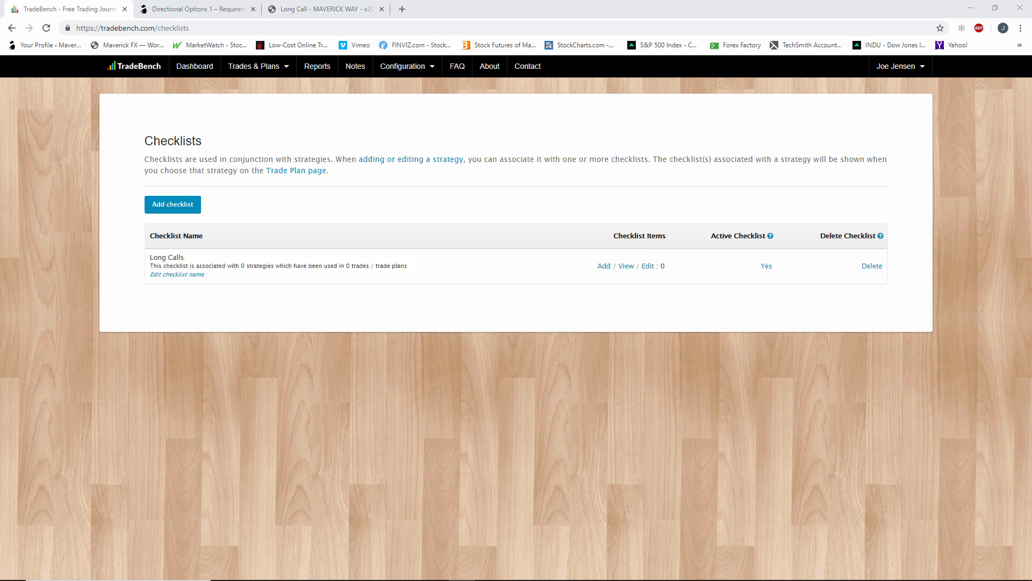
pyautogui.click(648, 266)
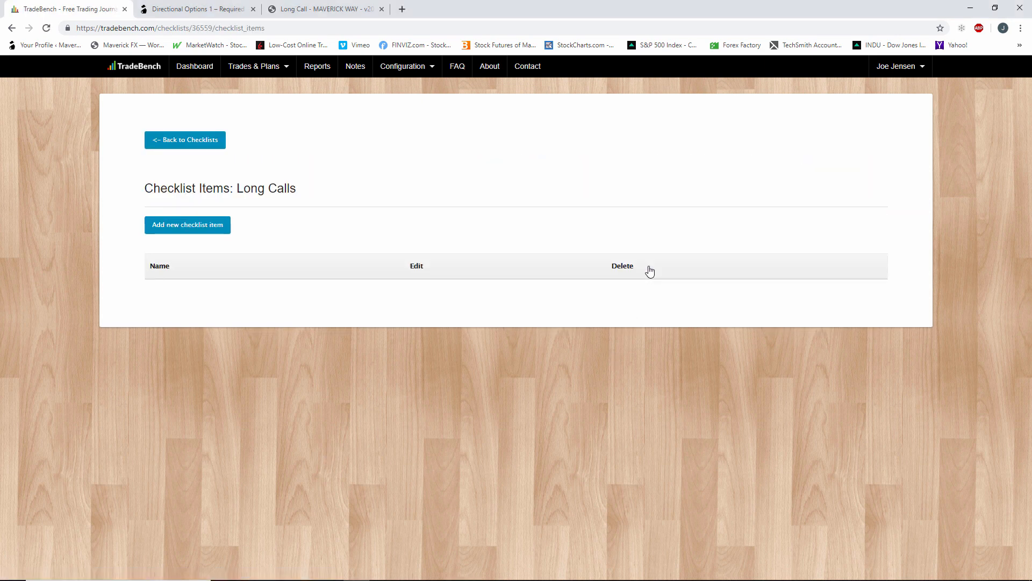
pyautogui.click(207, 230)
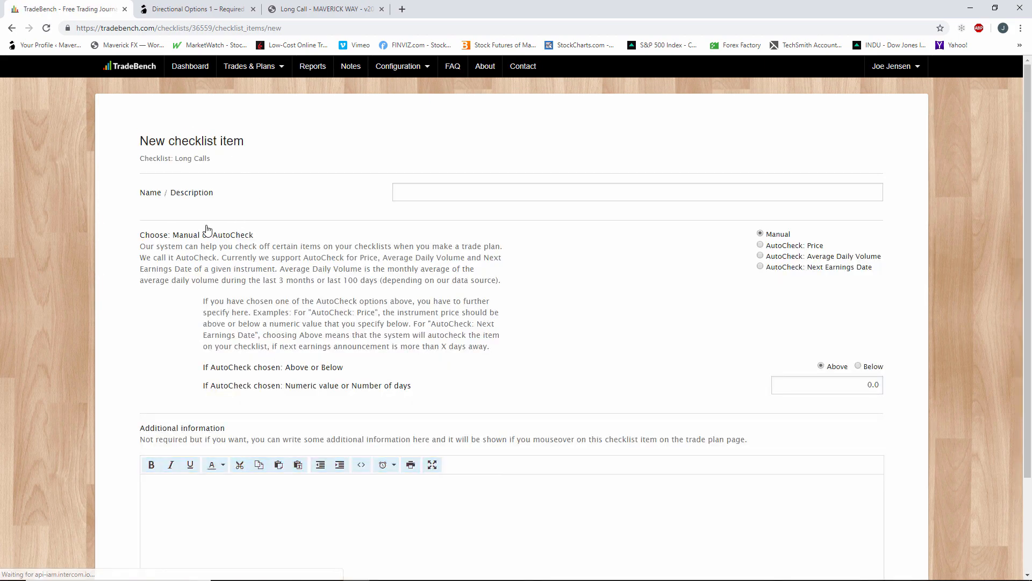
pyautogui.click(470, 190)
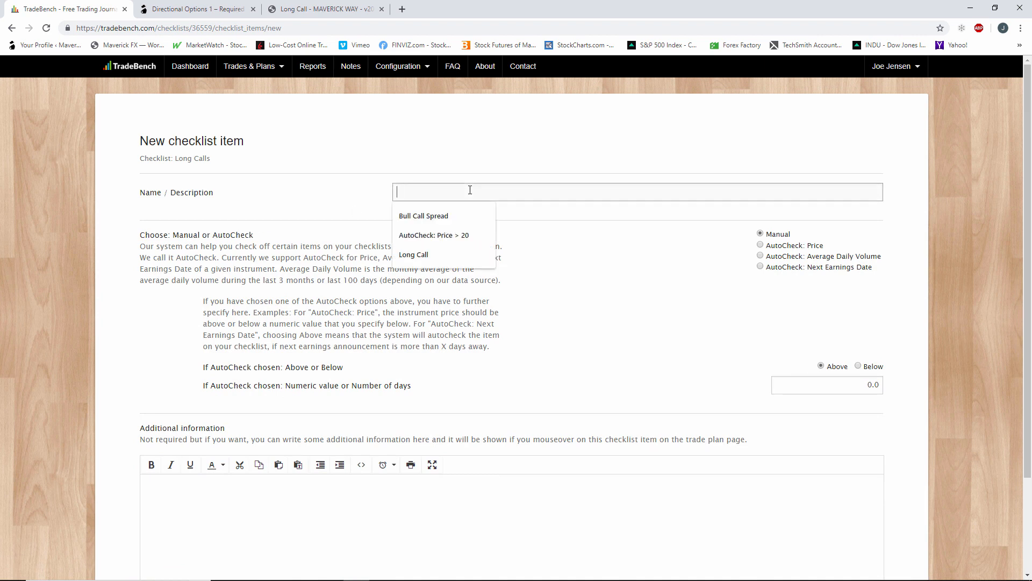
pyautogui.write('bU')
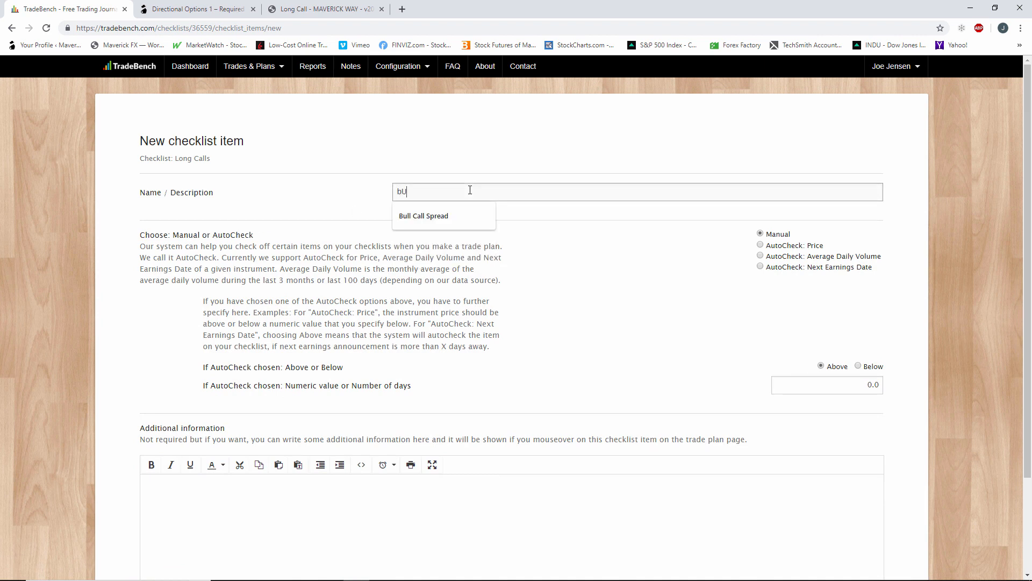
pyautogui.press('BackSpace')
pyautogui.press('BackSpace')
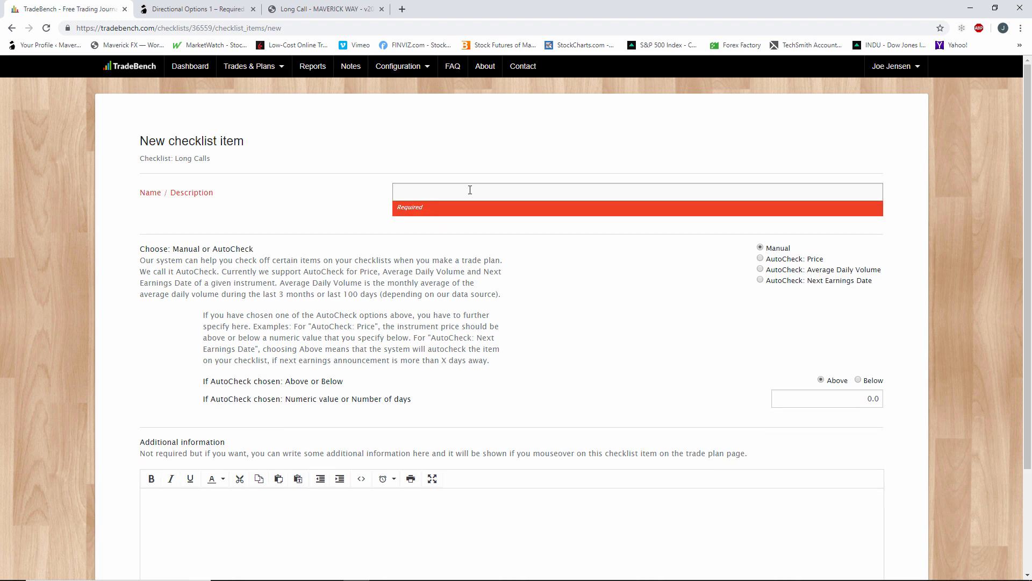
pyautogui.write('Buy')
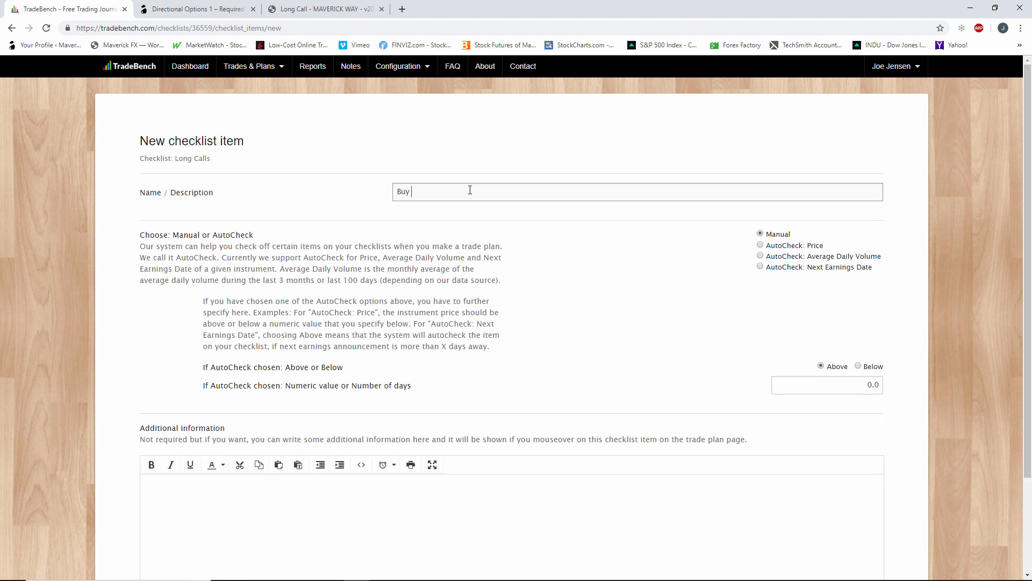
pyautogui.write(' +3 weeks out')
pyautogui.click(760, 256)
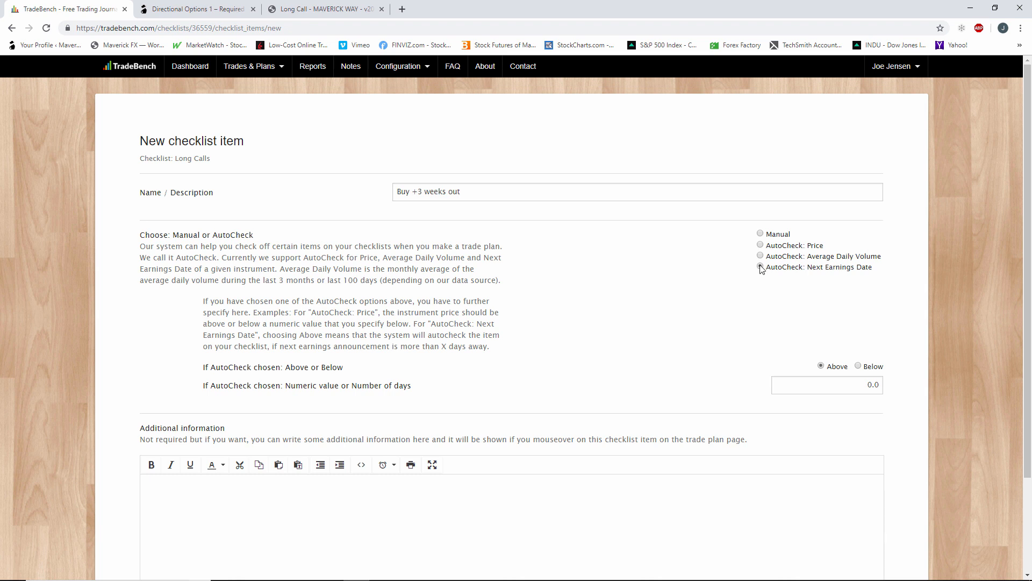
pyautogui.click(761, 234)
# Enter "Make sure that the option expires more than 3 weeks out." as the item's additional information and submit the item.
pyautogui.scroll(-2, 586, 525)
pyautogui.click(311, 386)
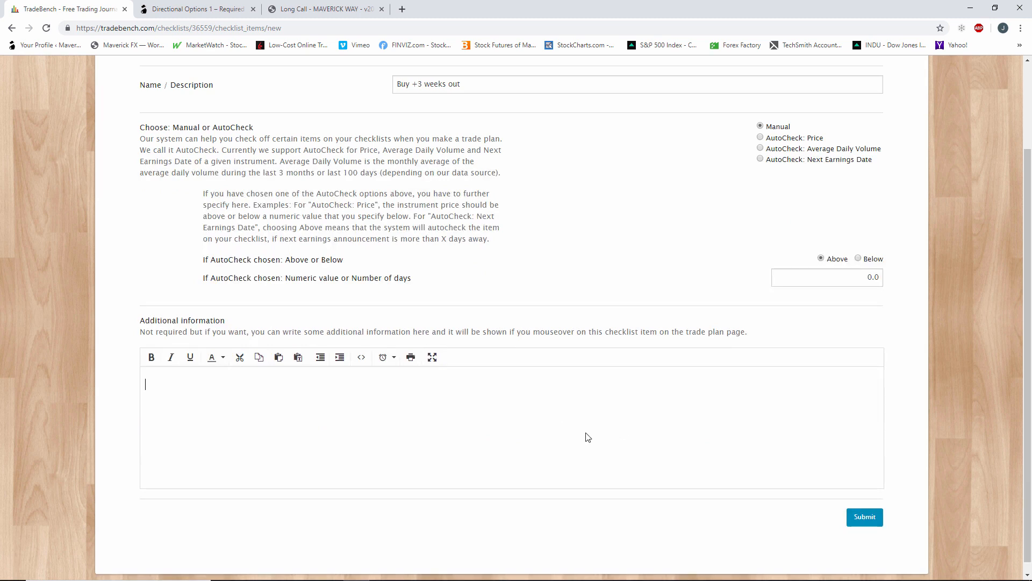
pyautogui.scroll(2, 585, 434)
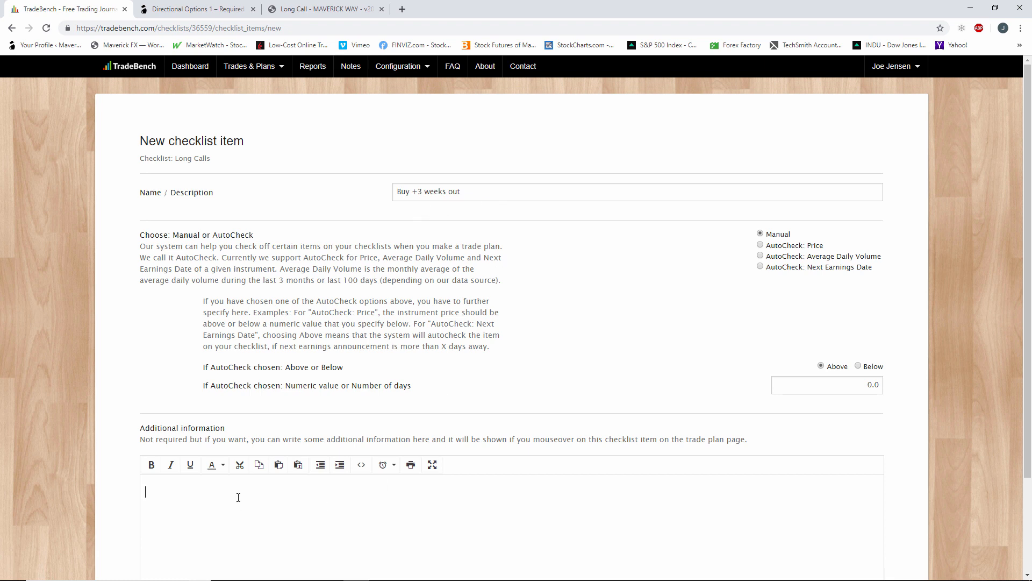
pyautogui.write('Make')
pyautogui.write('sure that the option expie')
pyautogui.press('BackSpace')
pyautogui.write('res more than')
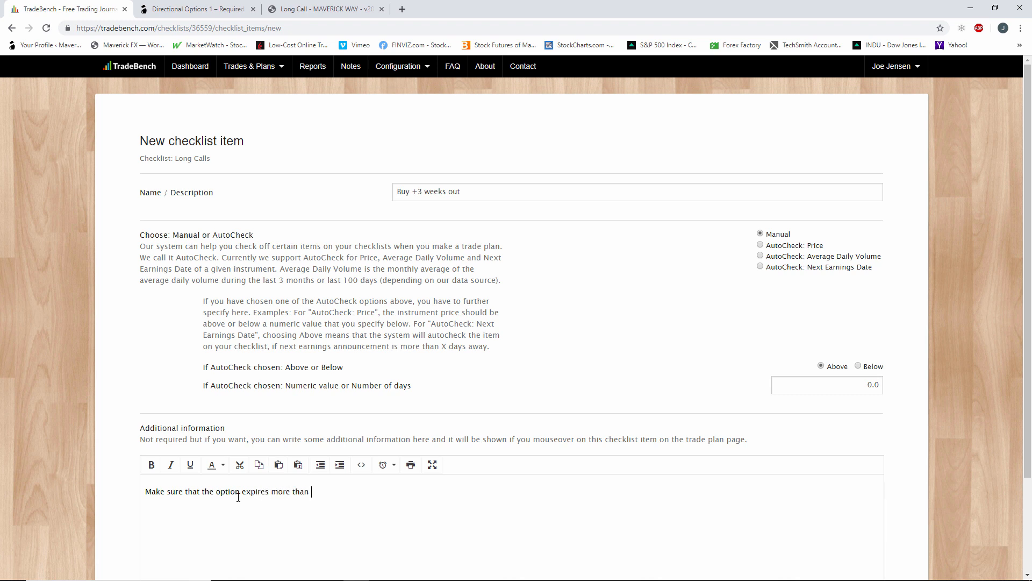
pyautogui.write(' 3 weeks out.')
pyautogui.scroll(-3, 525, 511)
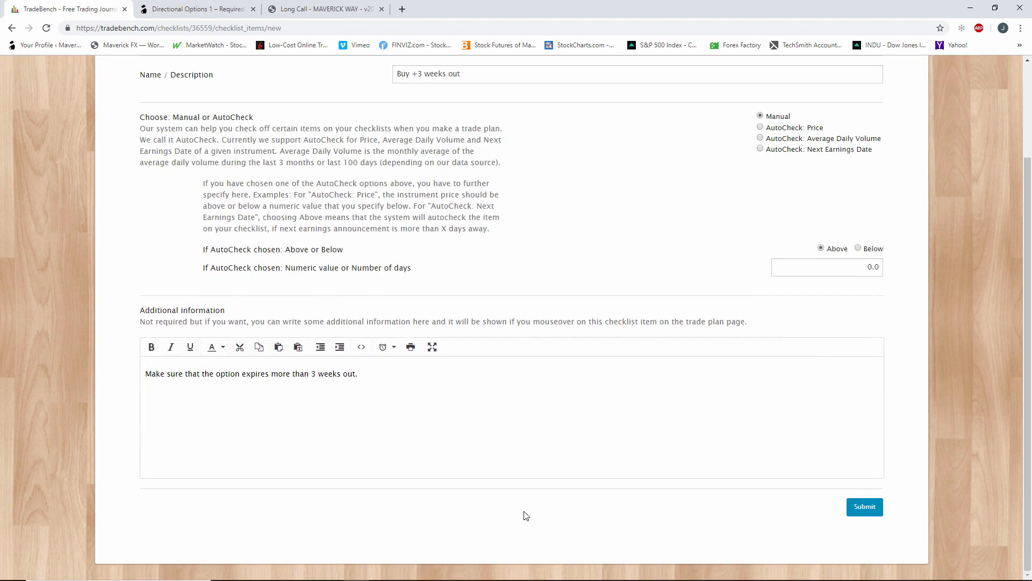
pyautogui.click(877, 515)
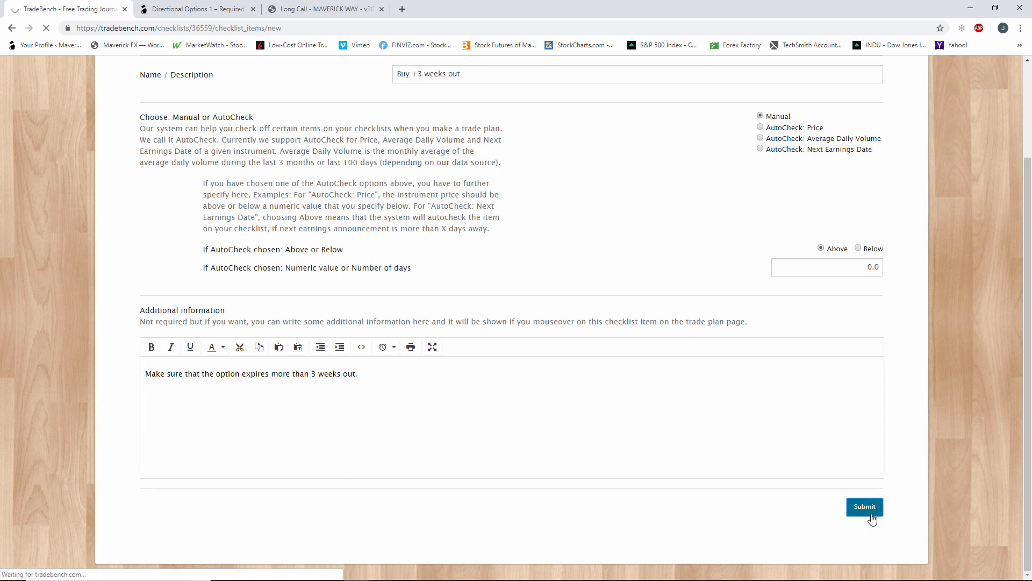
pyautogui.scroll(3, 567, 476)
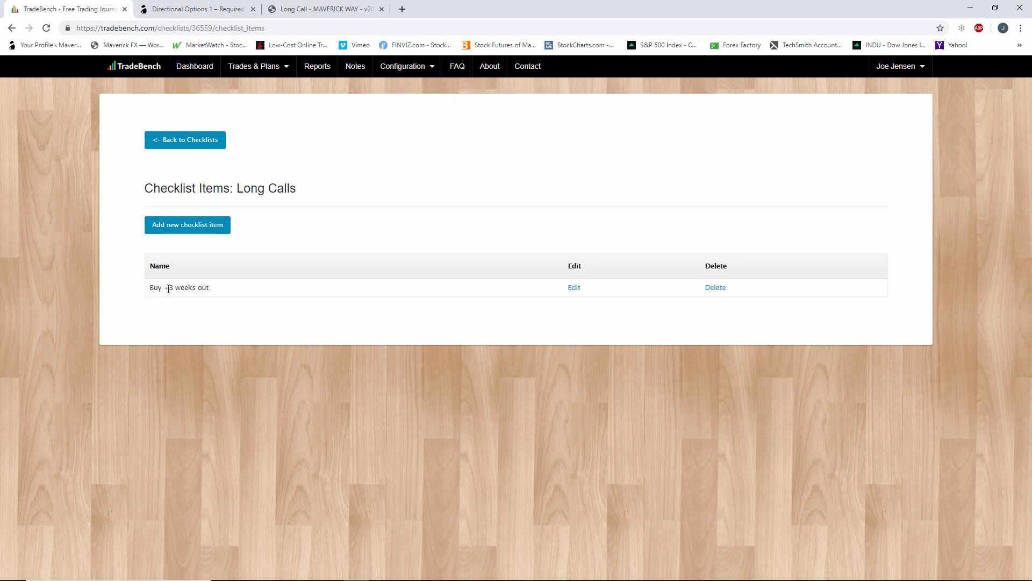
# Add a Manual checklist item named "Delta Greater than .60" to Long Calls, without additional information.
pyautogui.click(190, 231)
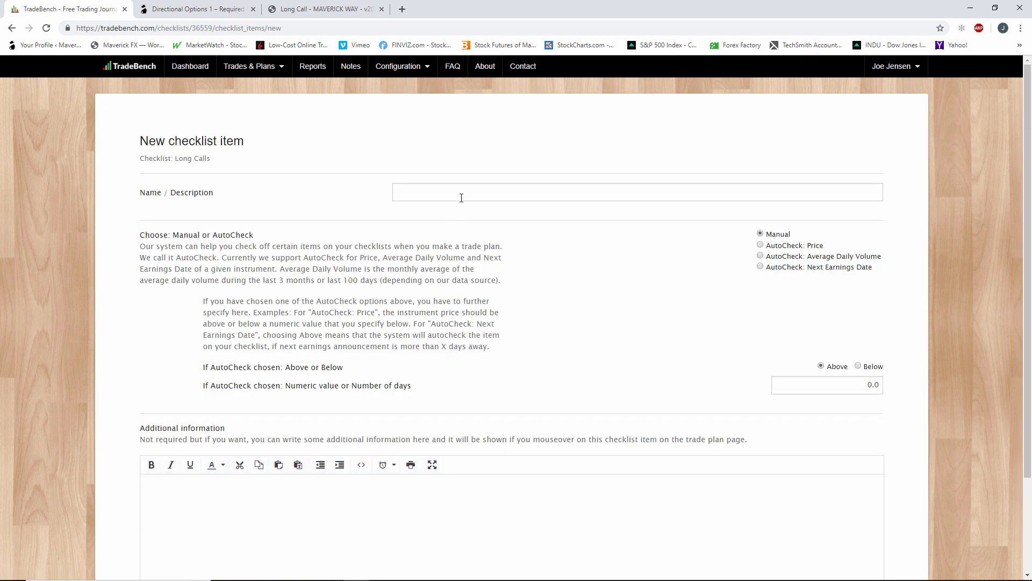
pyautogui.click(462, 195)
pyautogui.write('Delta')
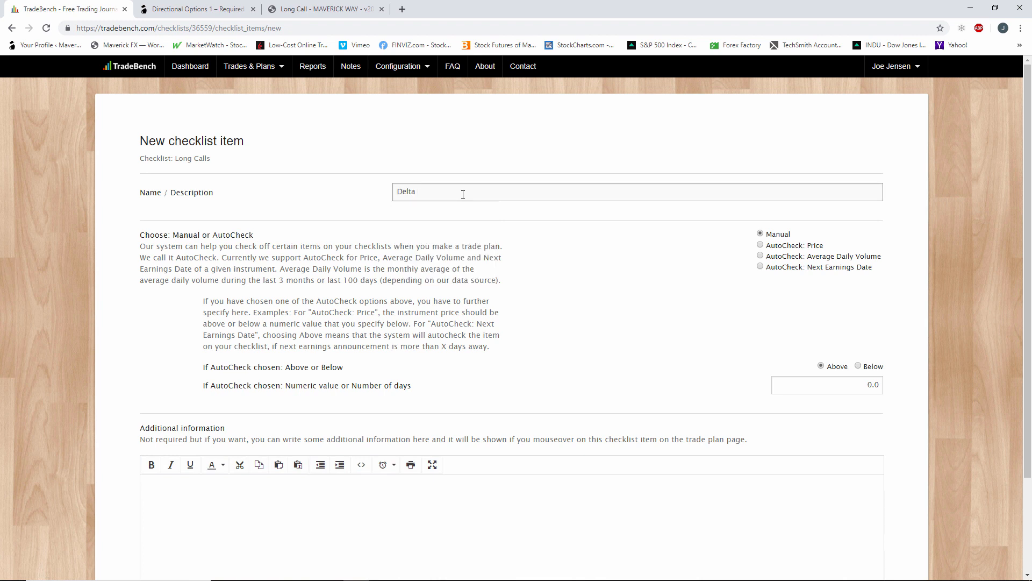
pyautogui.write(' Greater c')
pyautogui.write('han .60')
pyautogui.click(429, 484)
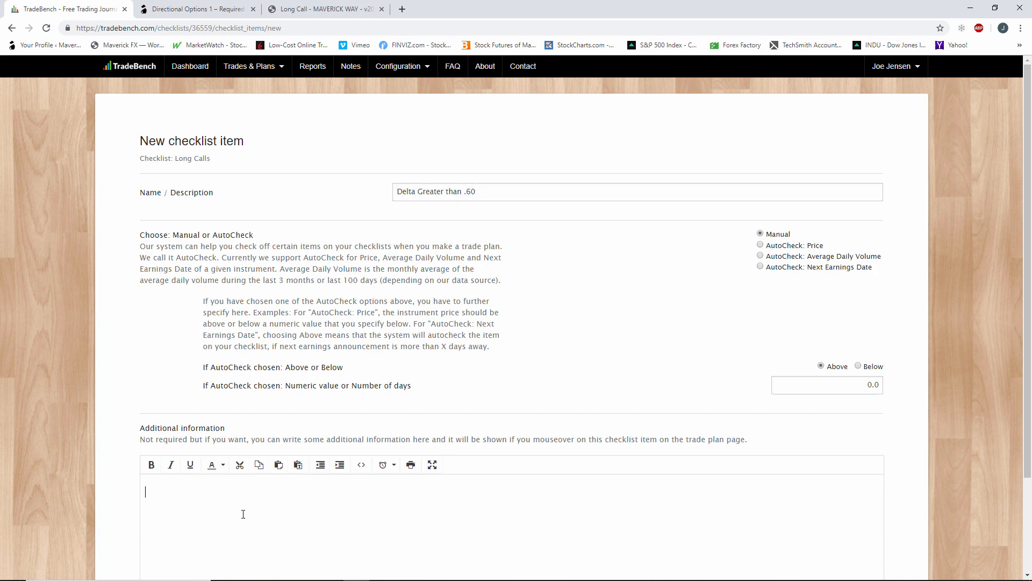
pyautogui.scroll(-2, 355, 564)
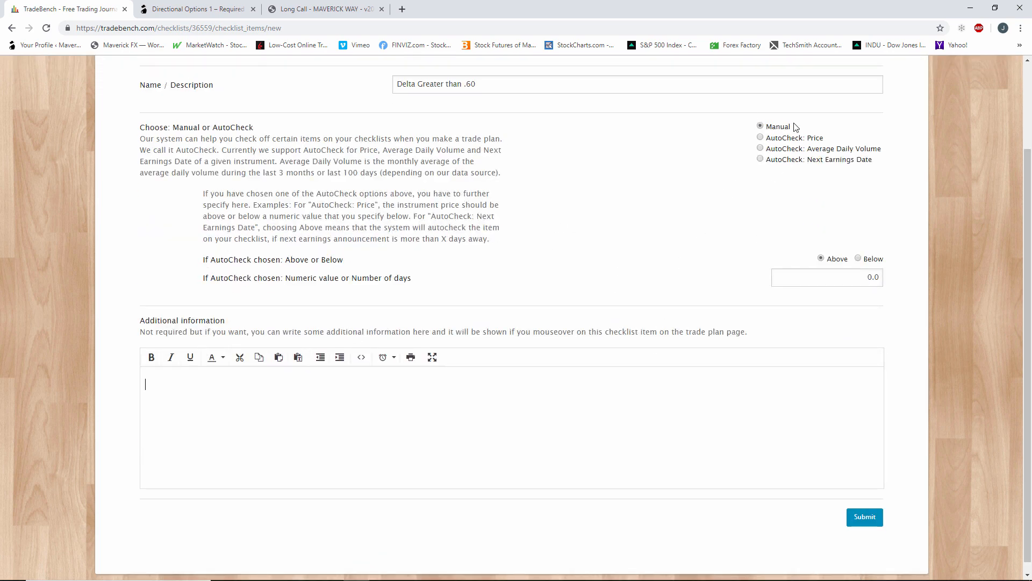
pyautogui.click(861, 517)
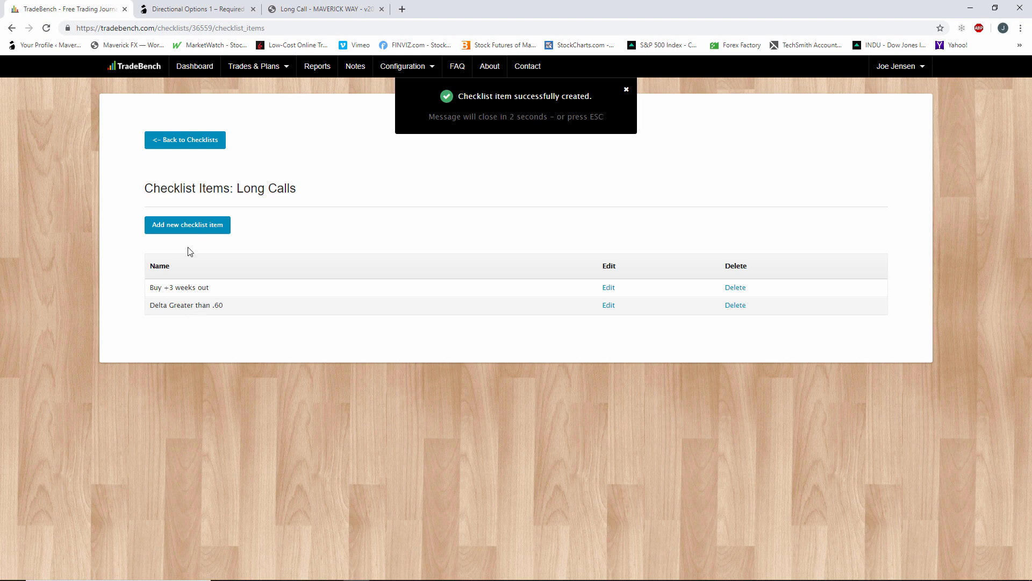
# Add a Manual checklist item named "Open interest greater than 100" to Long Calls, without additional information.
pyautogui.click(194, 228)
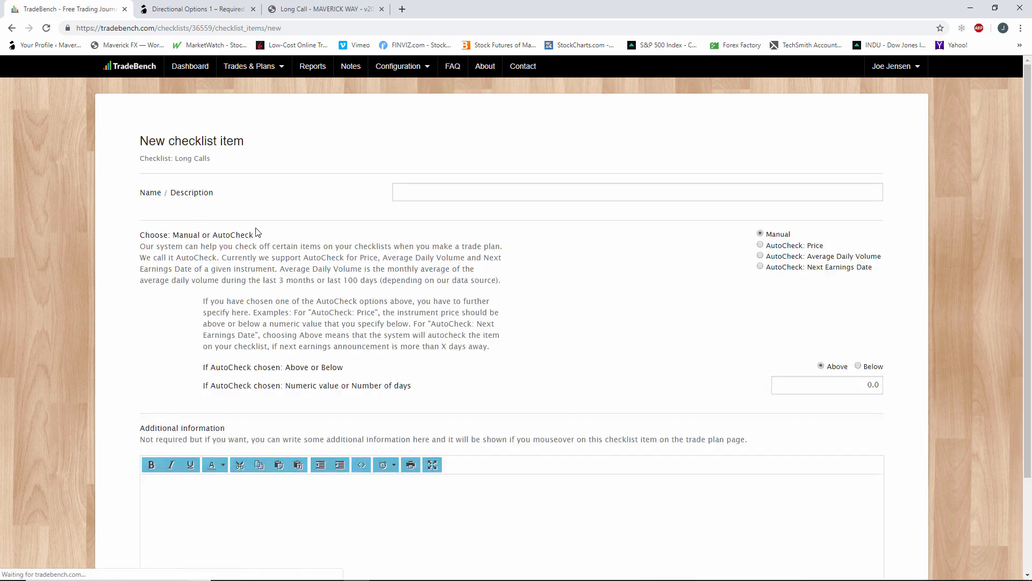
pyautogui.click(480, 196)
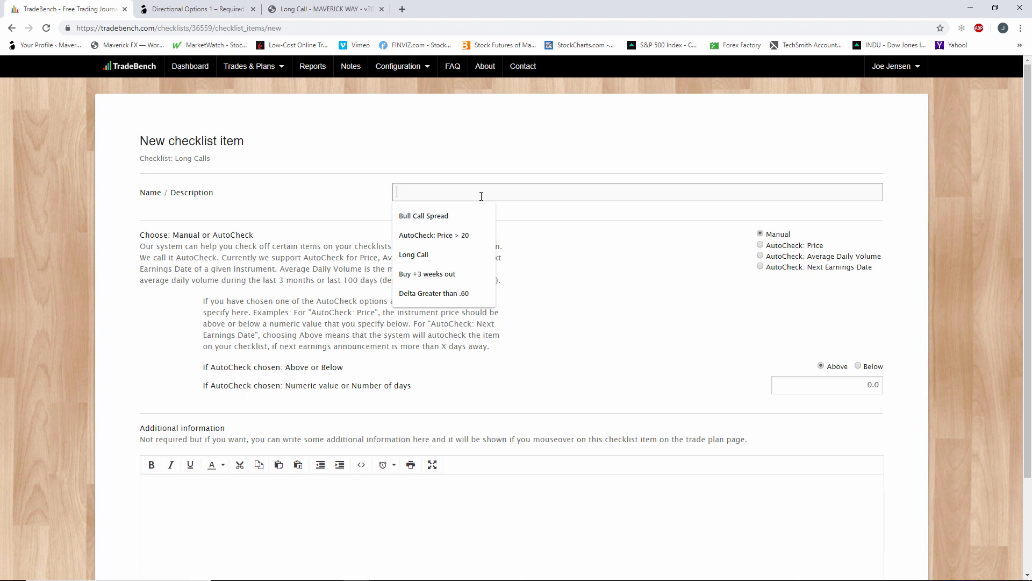
pyautogui.write('Open i')
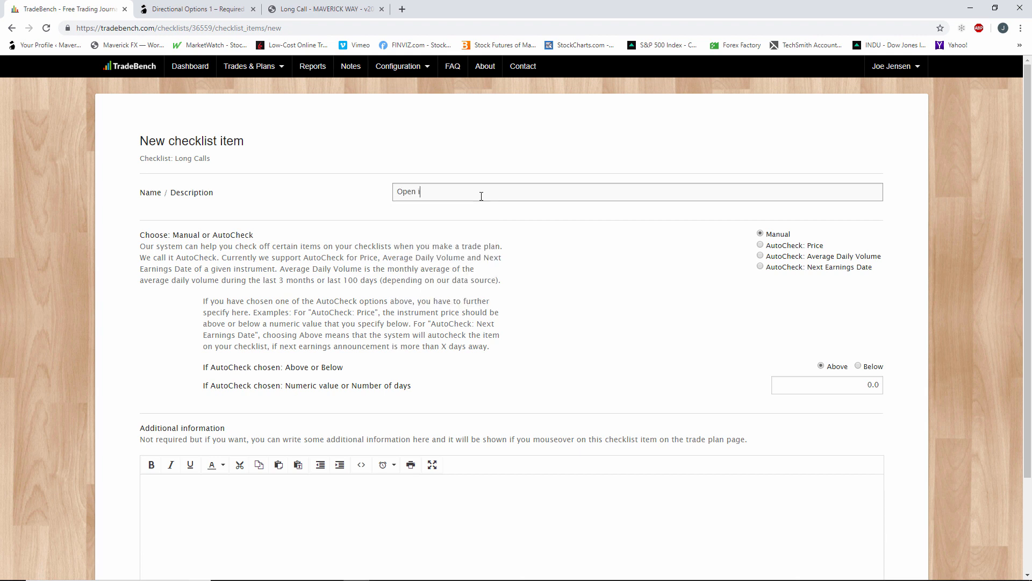
pyautogui.write('nterest greater than 100')
pyautogui.scroll(-2, 770, 446)
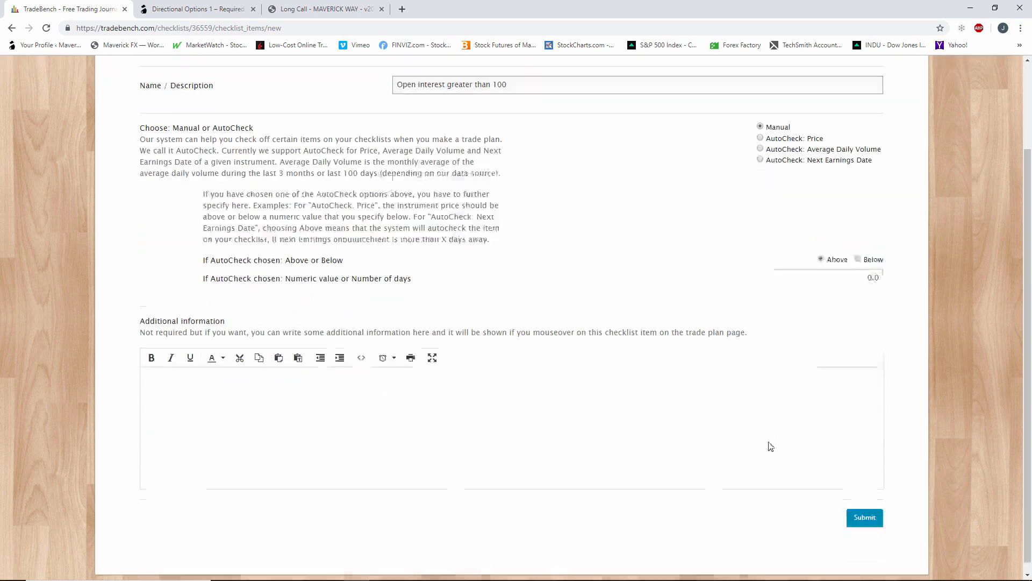
pyautogui.click(865, 514)
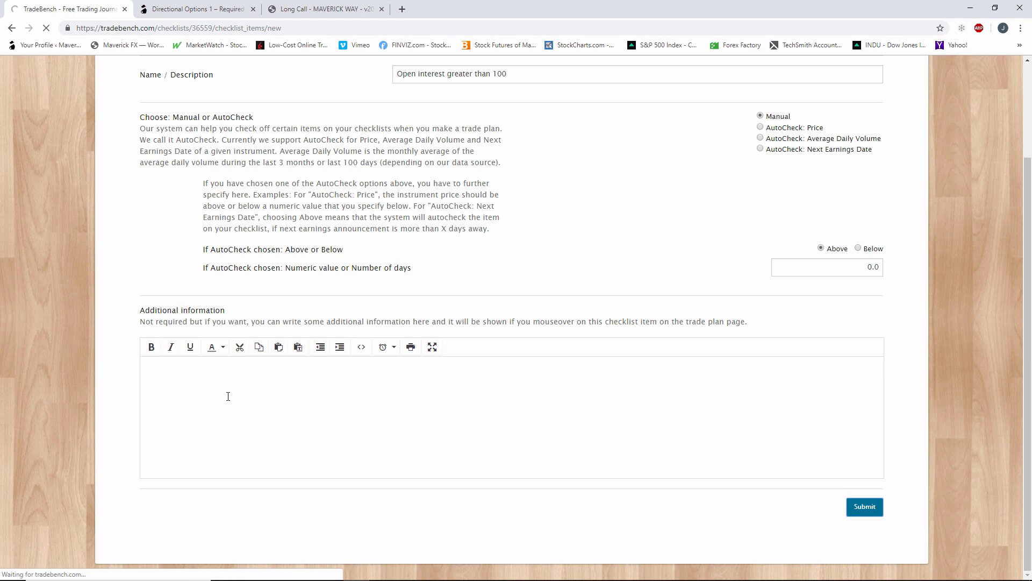
pyautogui.scroll(2, 228, 396)
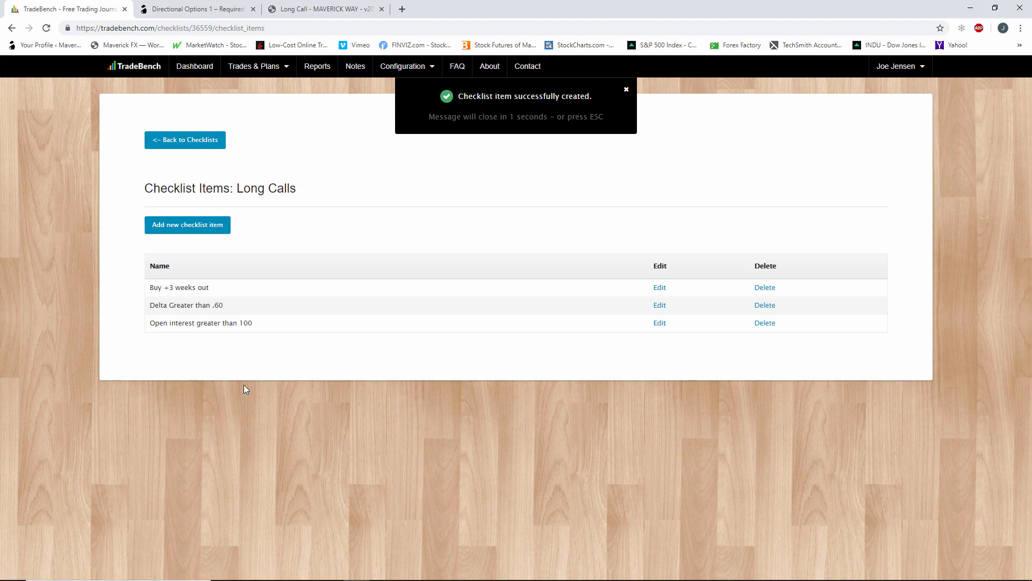
# Return to the checklists overview and open the Strategies configuration page.
pyautogui.click(202, 145)
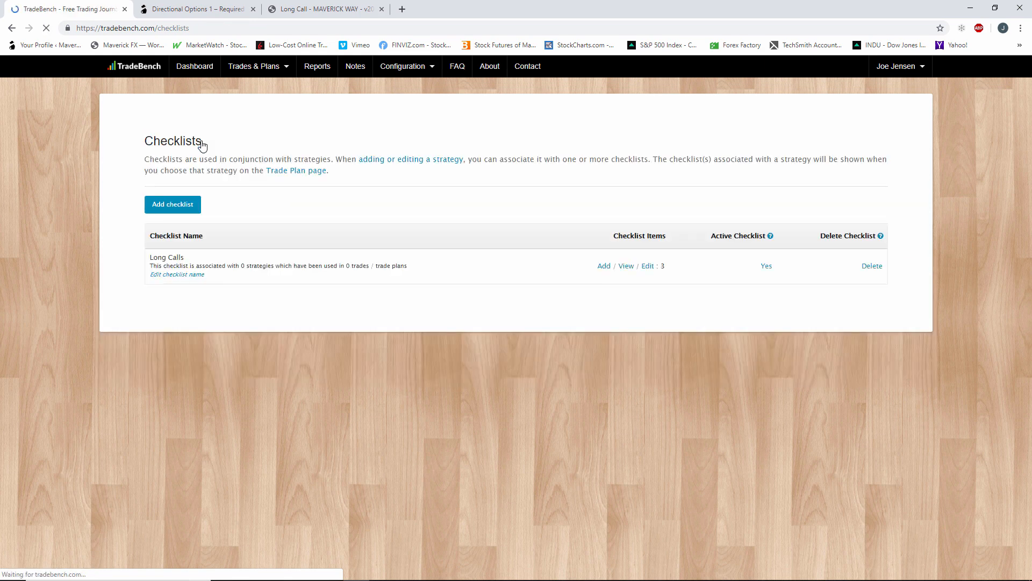
pyautogui.click(404, 66)
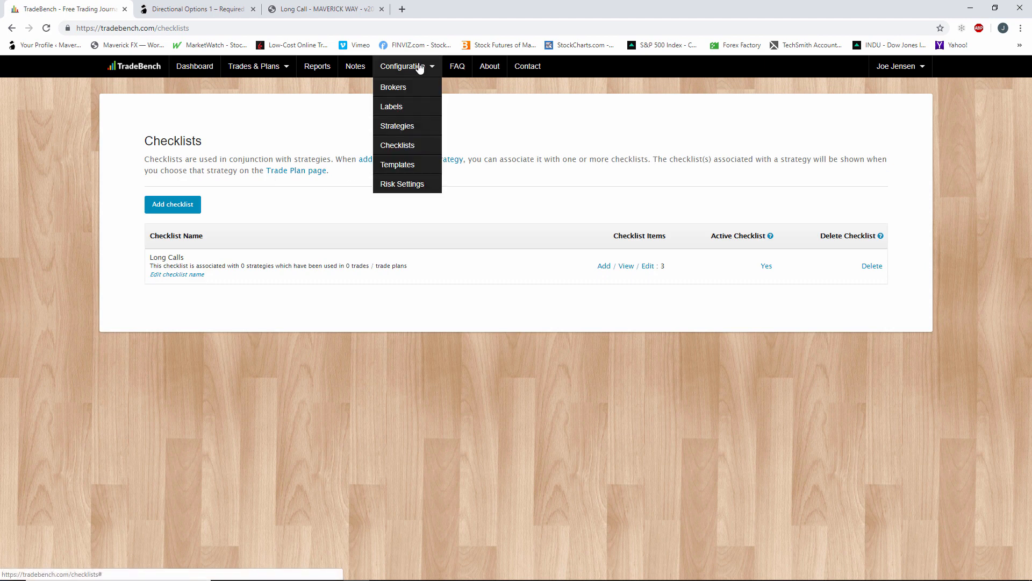
pyautogui.click(406, 131)
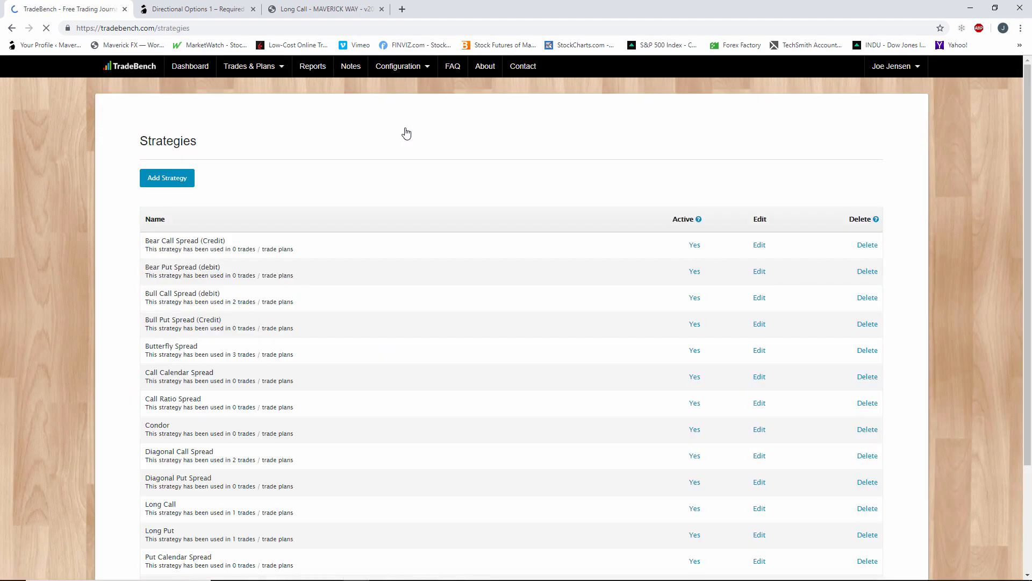
# Assign the Long Calls checklist to the Long Call strategy and submit the change.
pyautogui.scroll(-3, 303, 419)
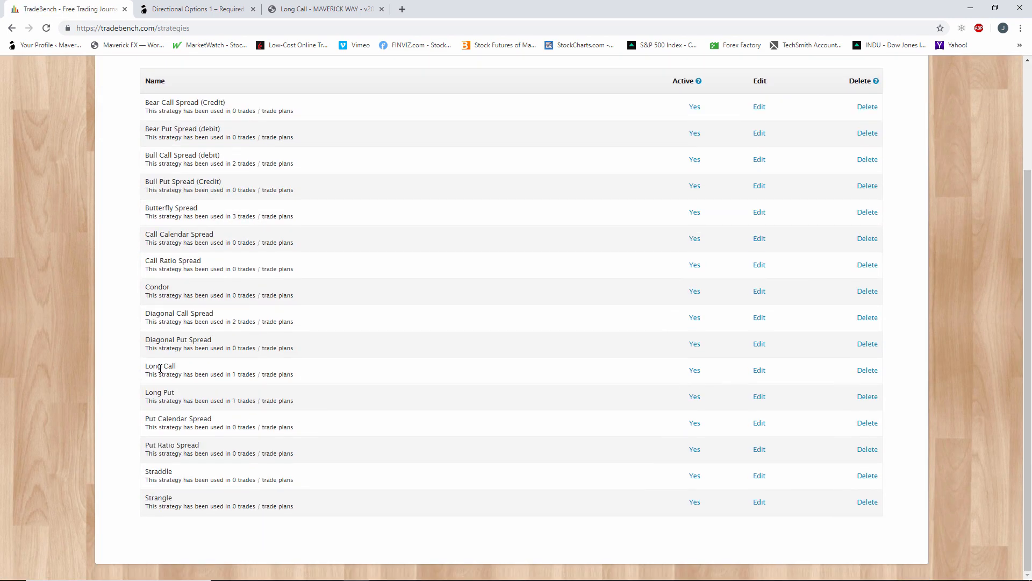
pyautogui.click(759, 371)
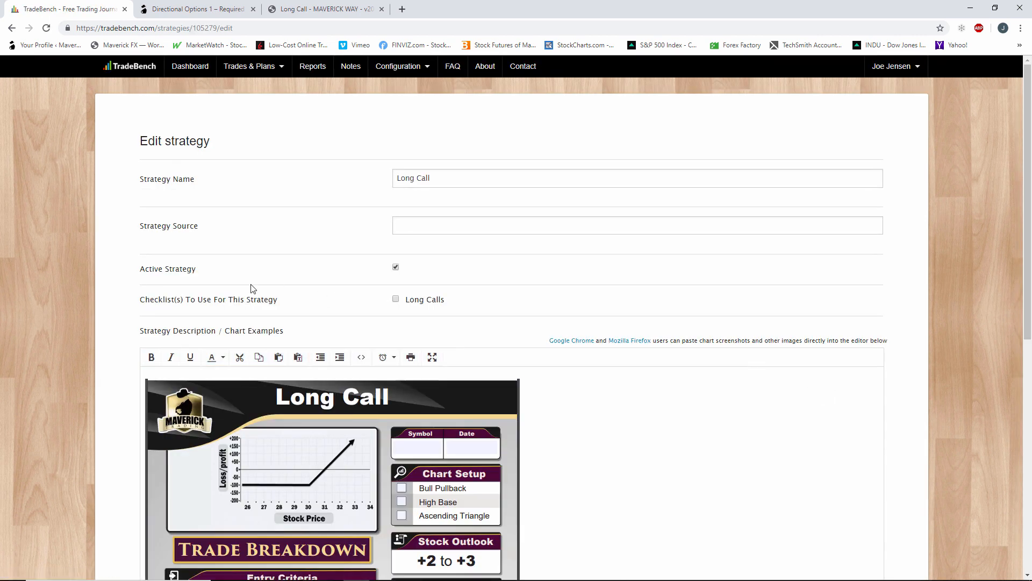
pyautogui.click(395, 300)
pyautogui.scroll(-1, 339, 305)
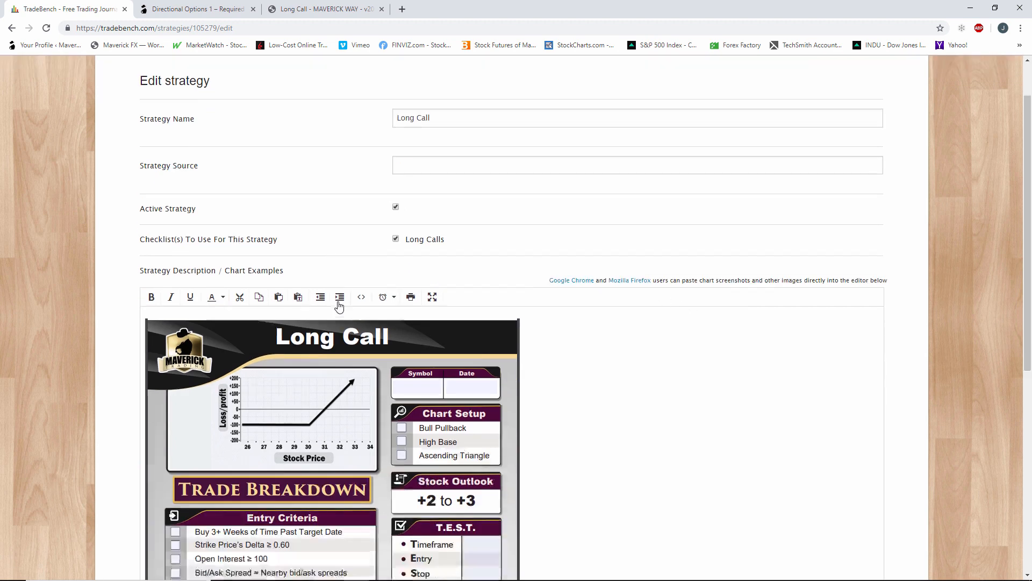
pyautogui.scroll(-7, 339, 306)
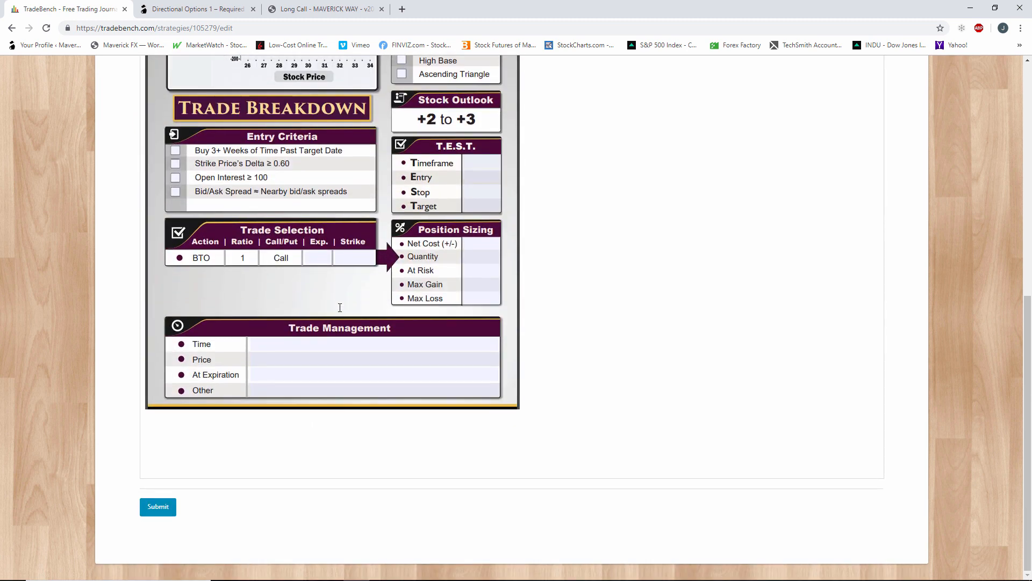
pyautogui.click(165, 502)
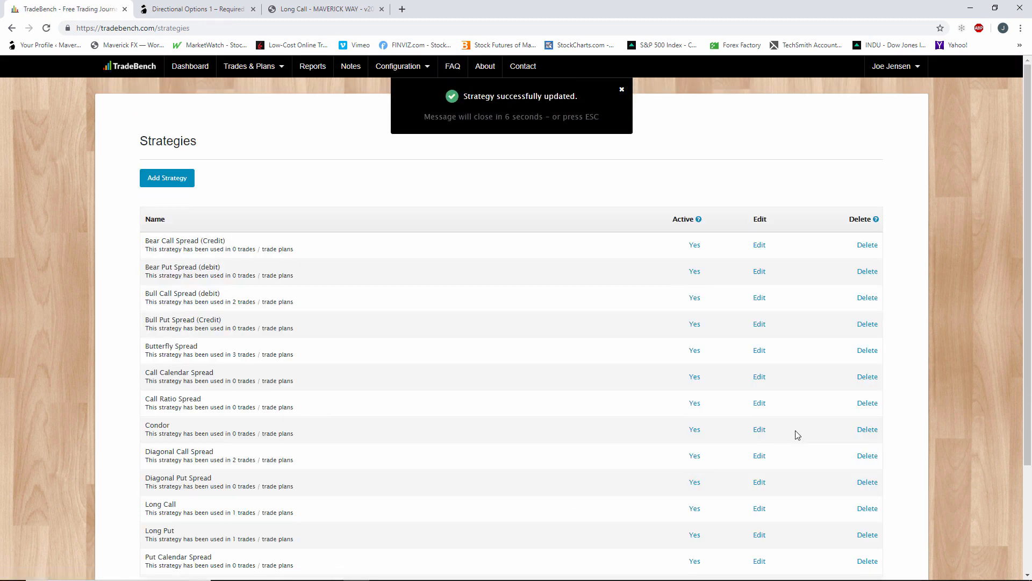
pyautogui.scroll(-2, 307, 436)
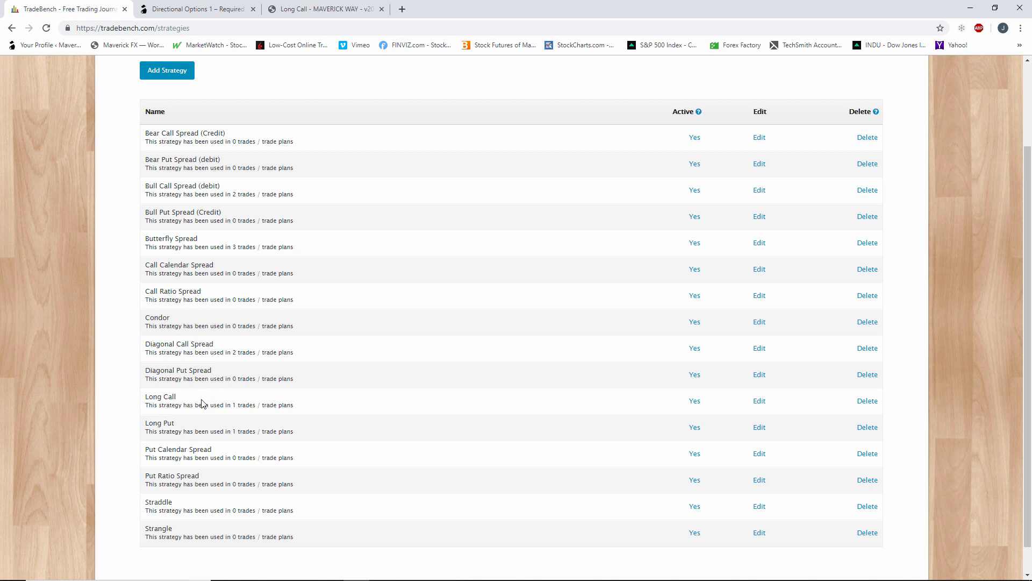
pyautogui.scroll(2, 638, 434)
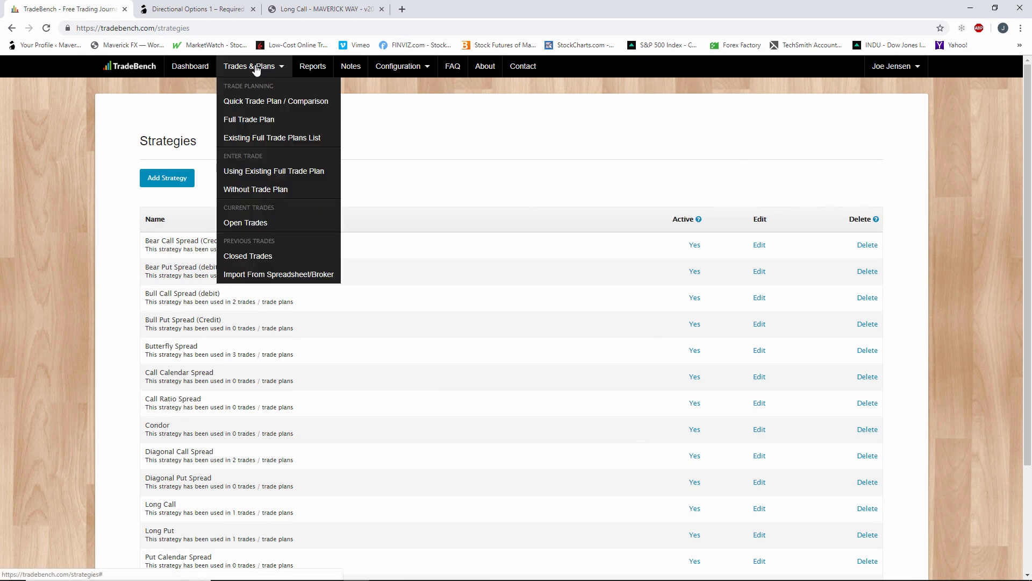
pyautogui.click(313, 6)
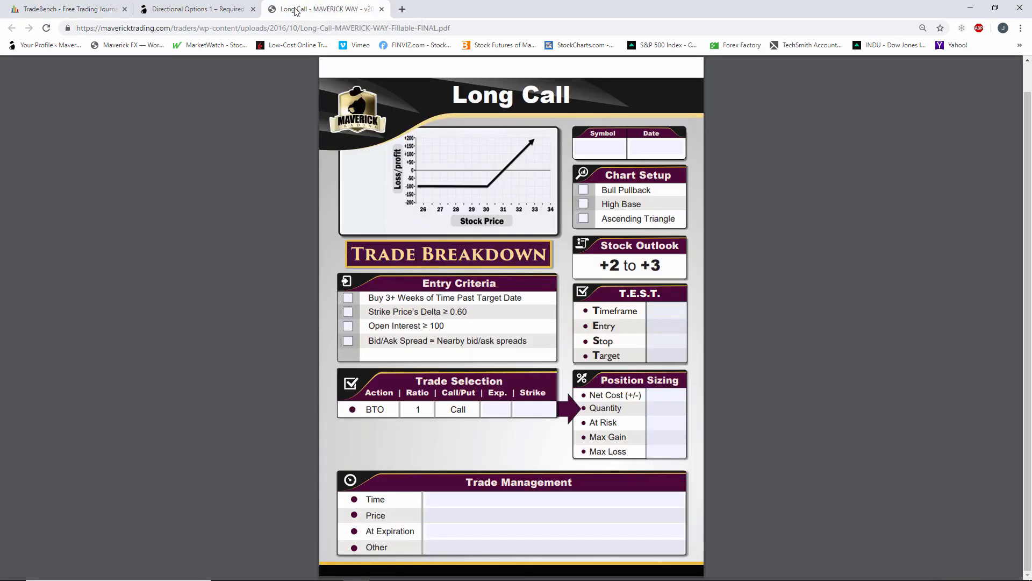
pyautogui.click(217, 12)
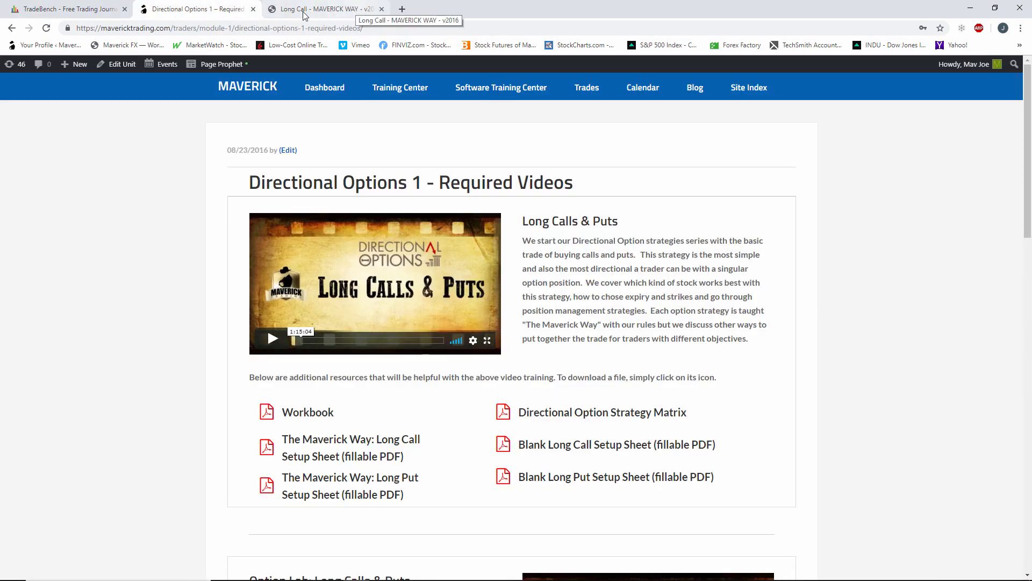
pyautogui.click(87, 11)
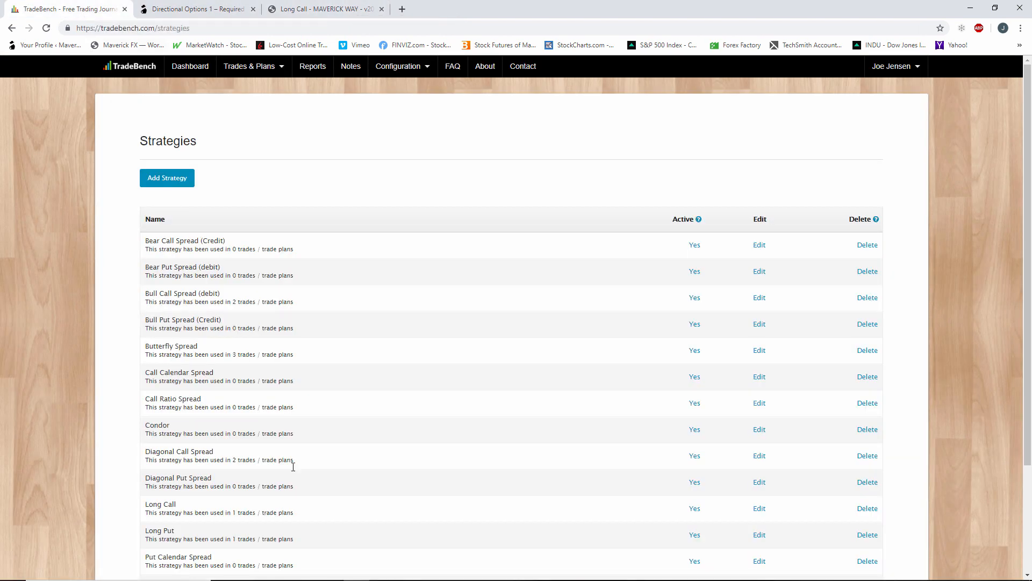
# Switch to thinkorswim and draw a near-horizontal trendline on the CERN chart at about 71.3, from mid-May to 7/19/19.
pyautogui.click(410, 577)
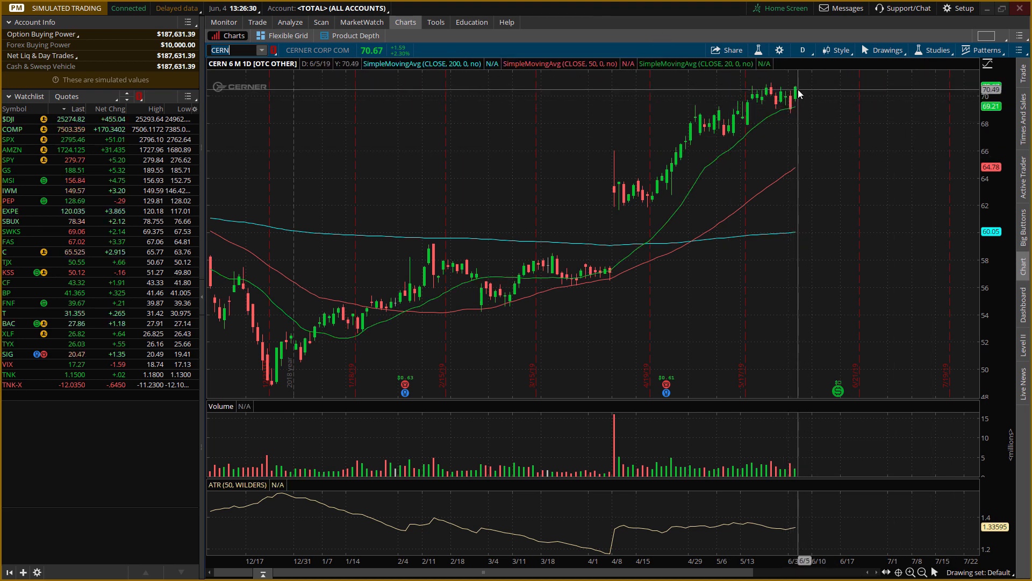
pyautogui.moveTo(1006, 117); pyautogui.dragTo(1004, 156)
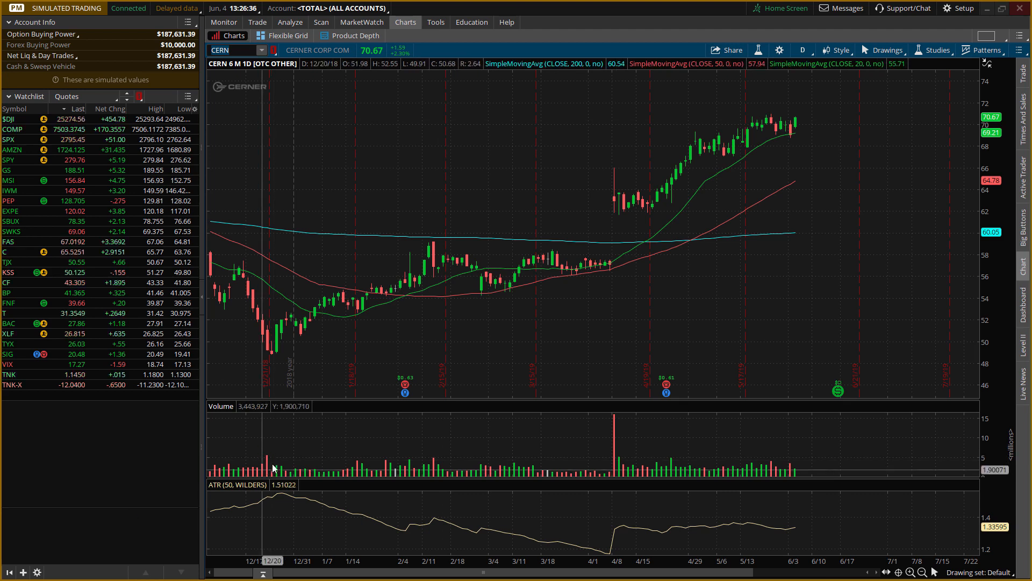
pyautogui.click(935, 572)
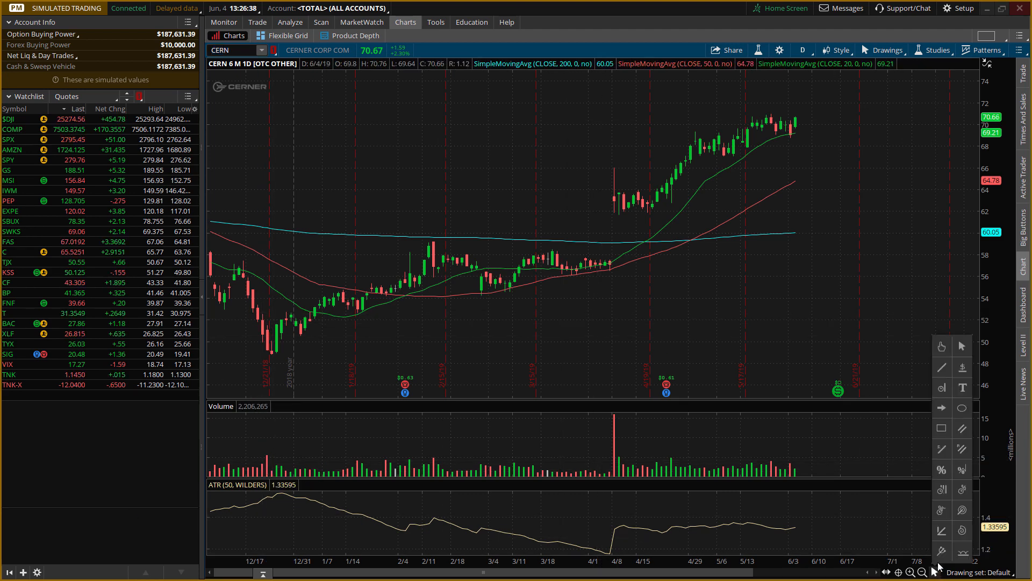
pyautogui.click(941, 550)
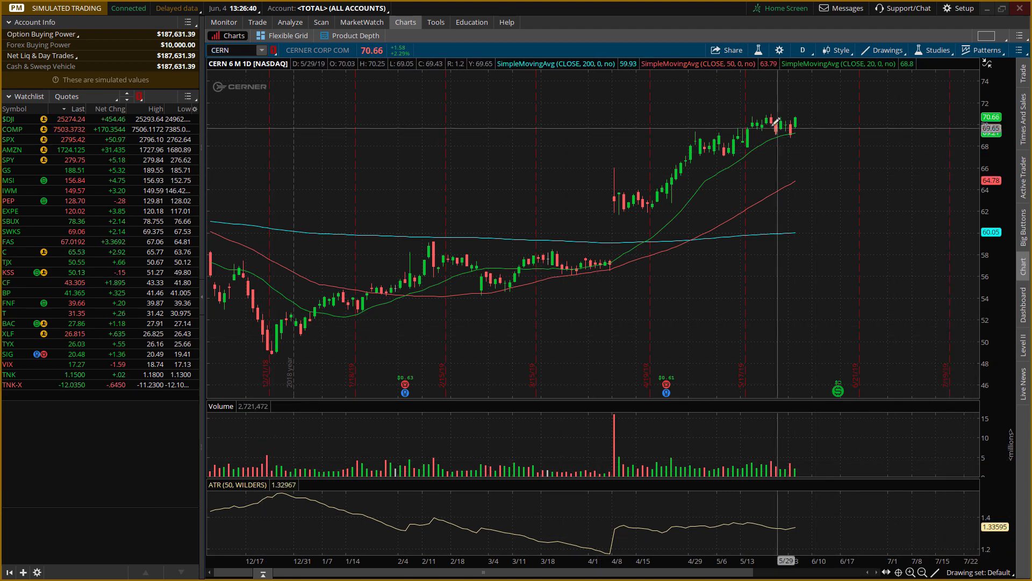
pyautogui.click(746, 110)
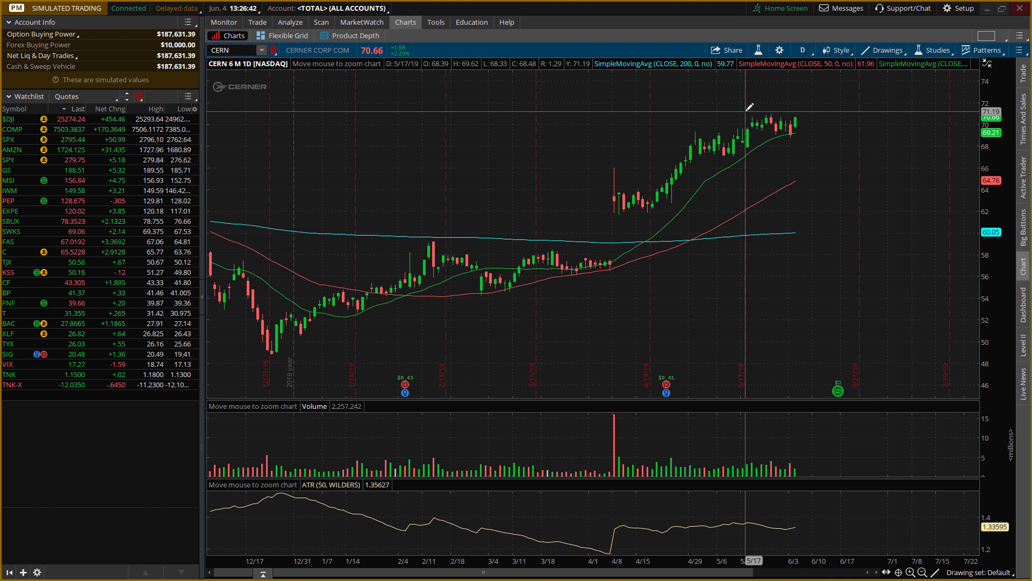
pyautogui.click(949, 112)
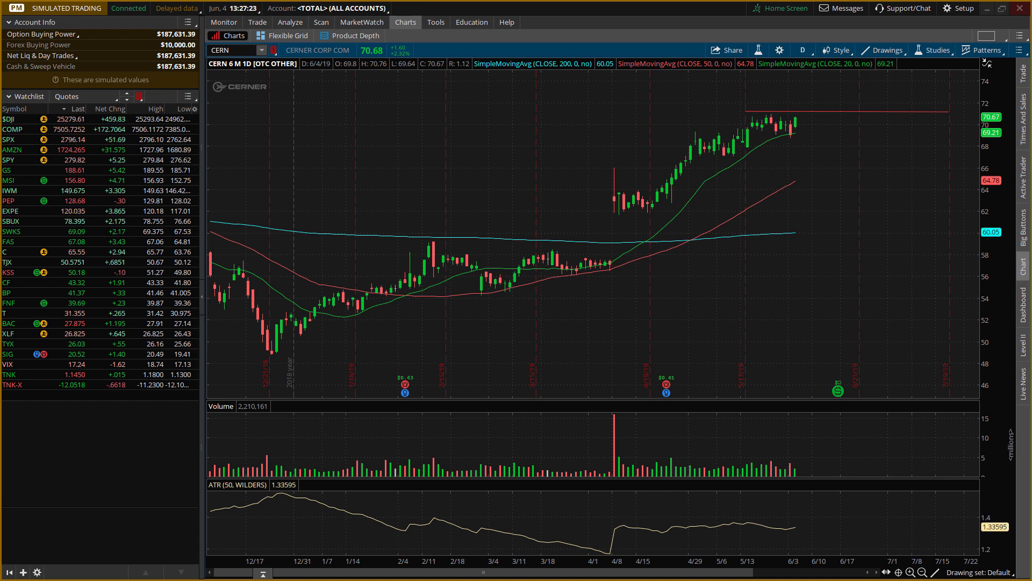
# Clear the drawing set from the CERN chart and switch back to TradeBench in the browser.
pyautogui.rightClick(936, 110)
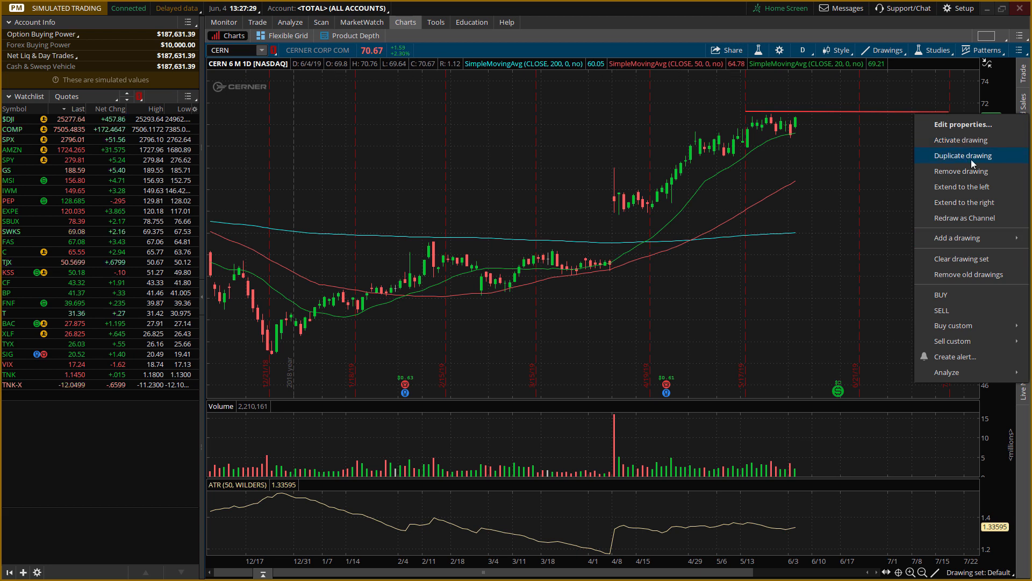
pyautogui.click(980, 266)
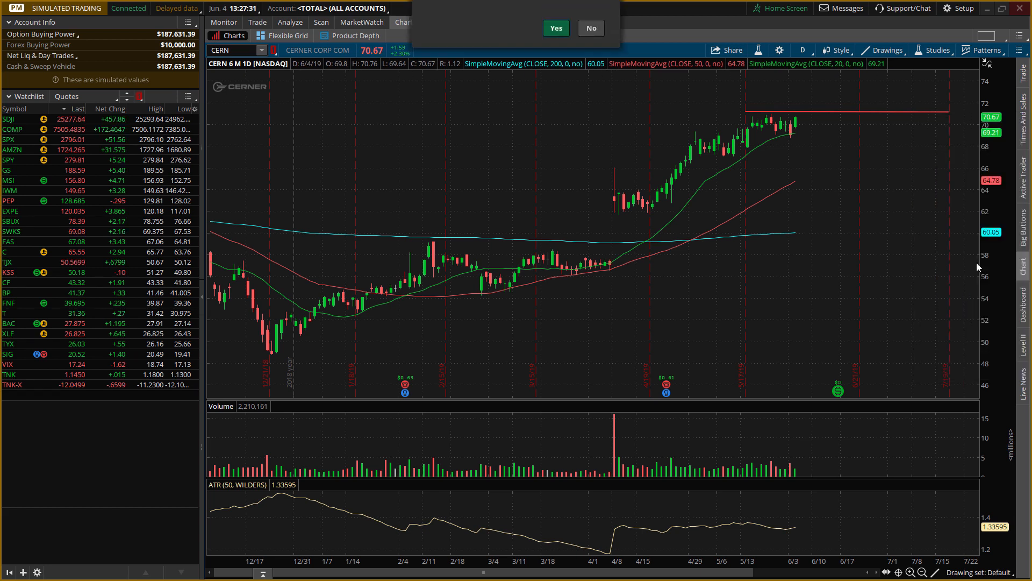
pyautogui.click(546, 66)
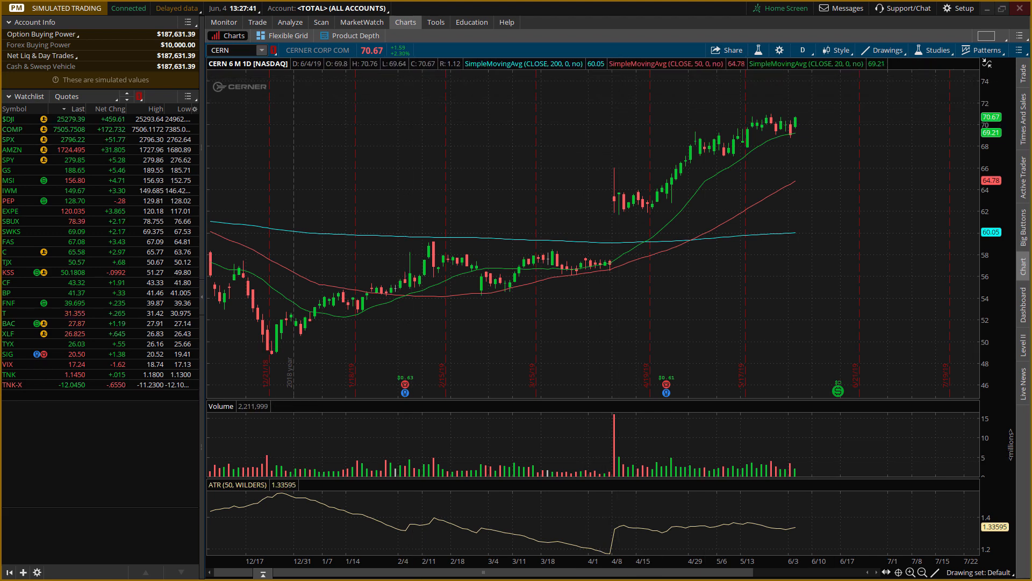
pyautogui.click(989, 9)
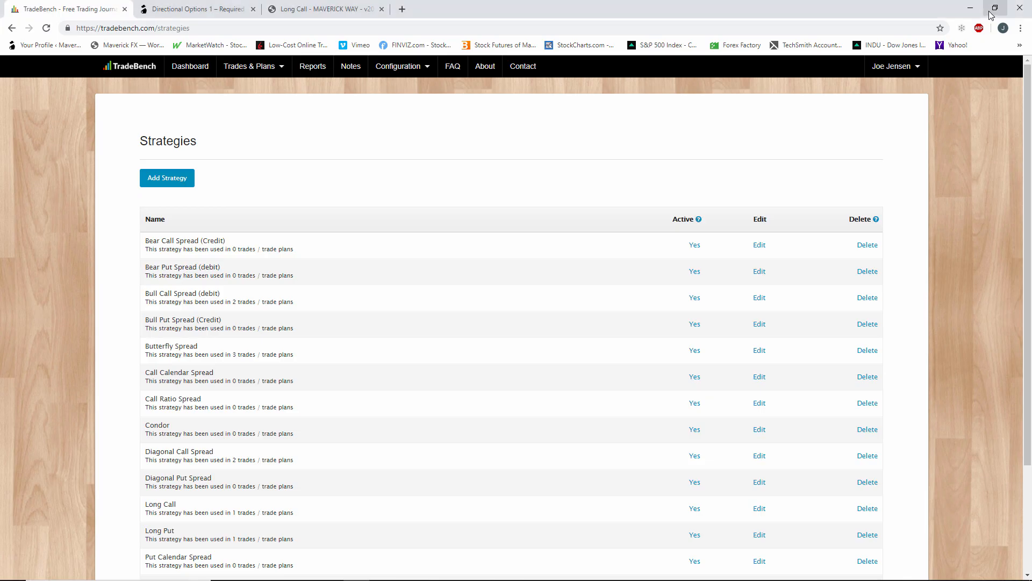
# Go to trade entry using an existing full trade plan and start a new trade plan.
pyautogui.click(411, 68)
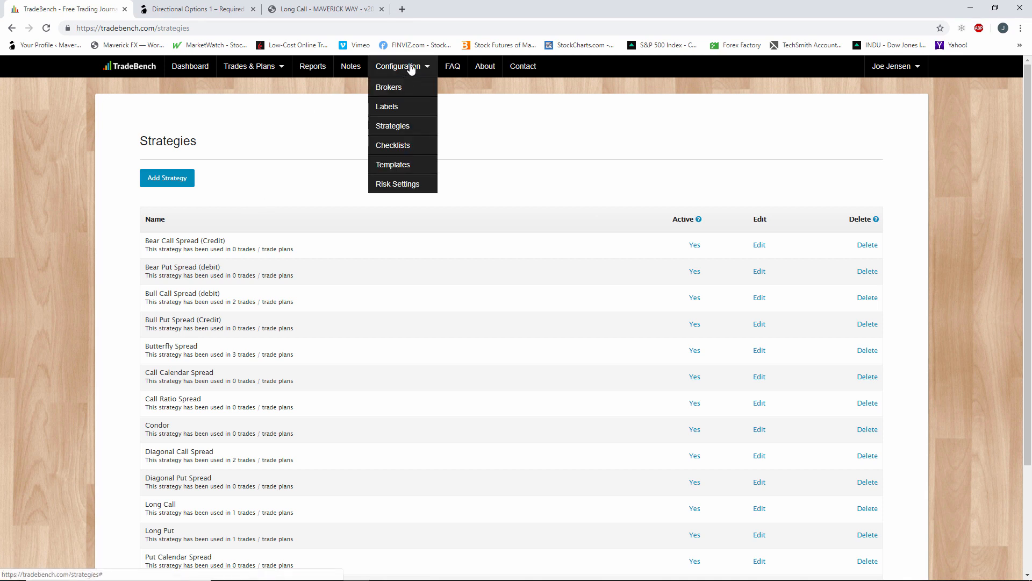
pyautogui.click(271, 68)
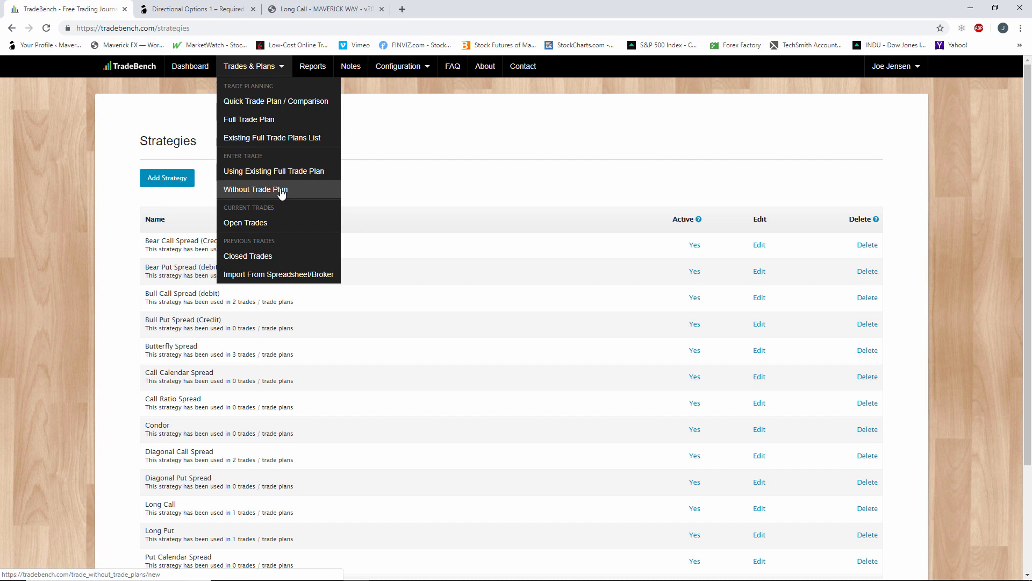
pyautogui.click(290, 174)
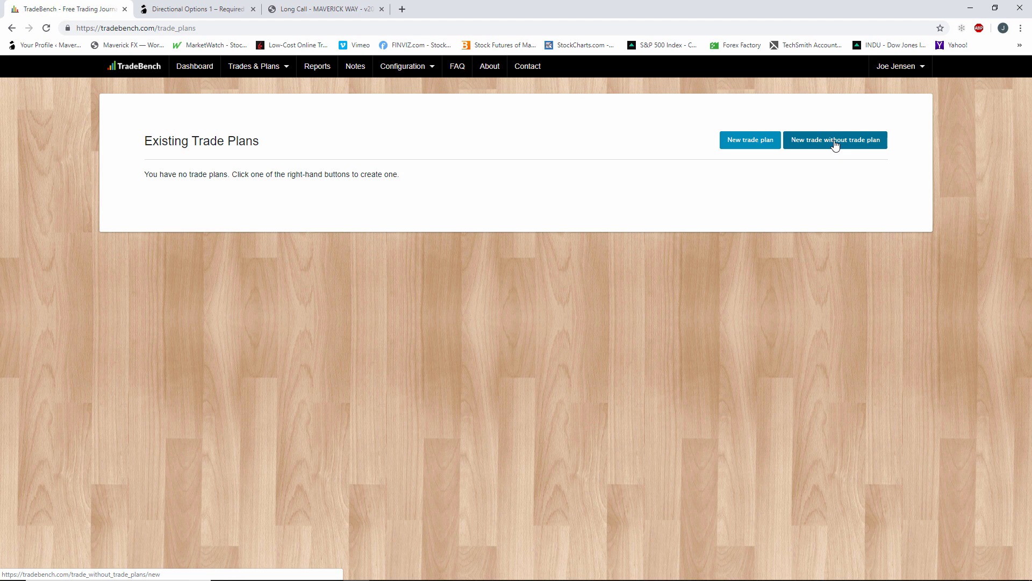
pyautogui.click(766, 145)
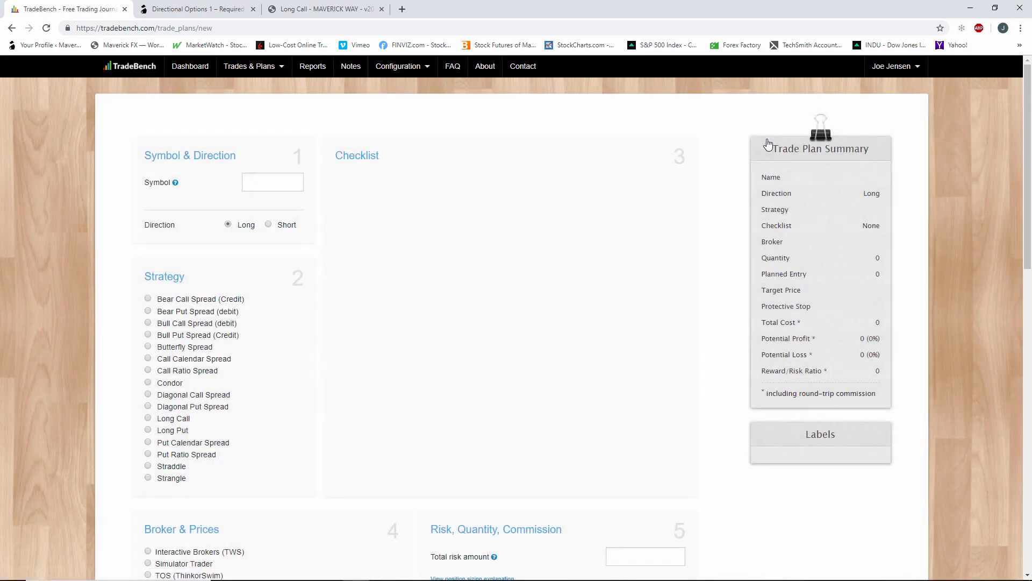
pyautogui.click(277, 178)
# Check the CERN chart in thinkorswim, return to TradeBench and leave the new trade plan without saving.
pyautogui.click(405, 571)
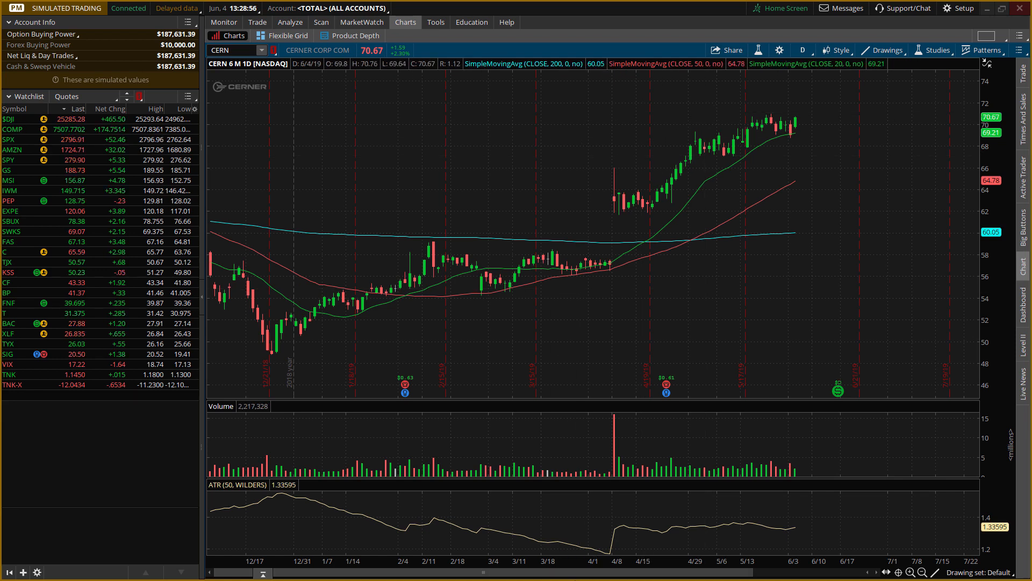
pyautogui.click(987, 8)
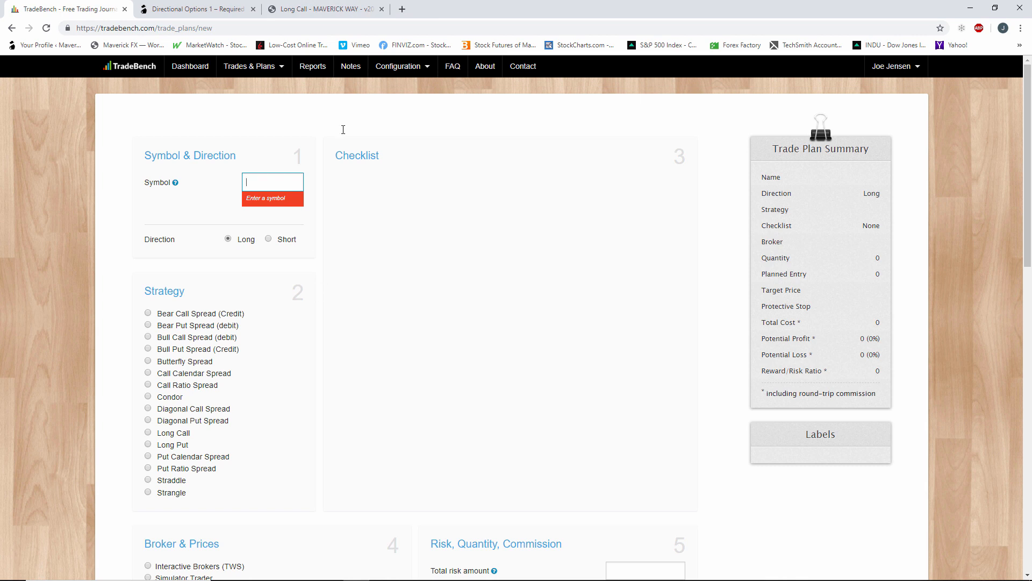
pyautogui.click(11, 28)
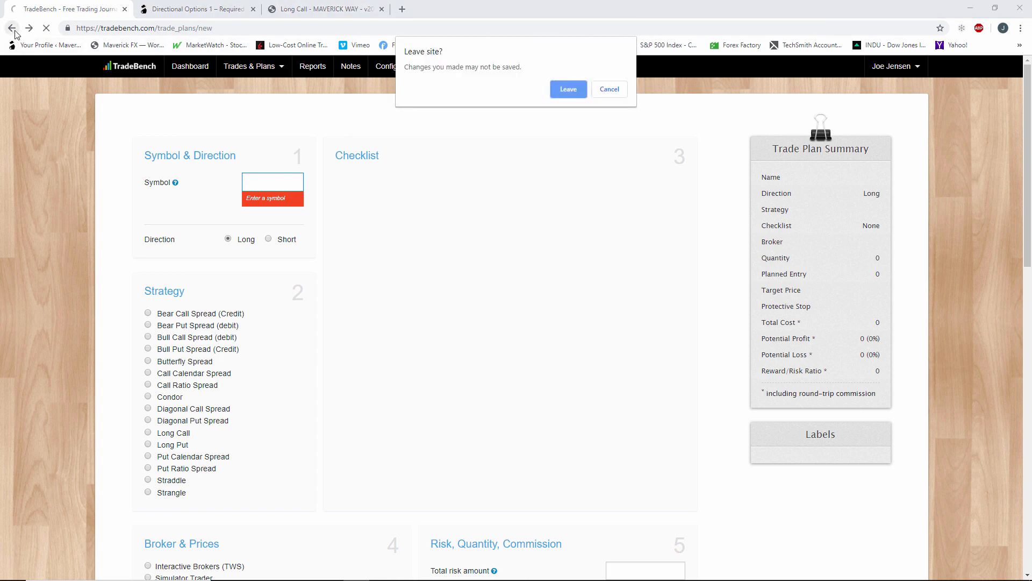
pyautogui.click(564, 97)
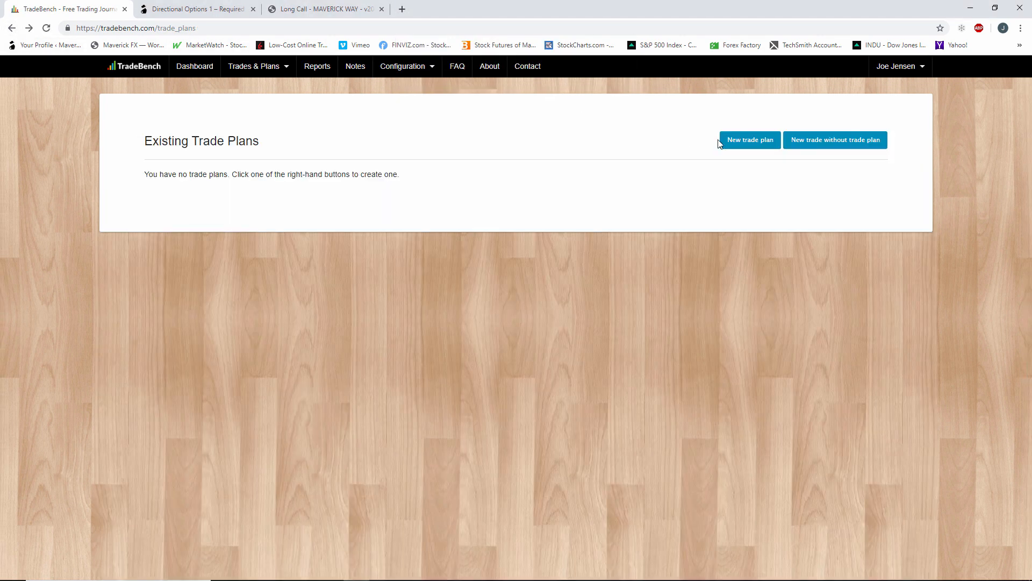
# View the CERN chart in thinkorswim again and return to TradeBench's existing trade plans list.
pyautogui.click(750, 141)
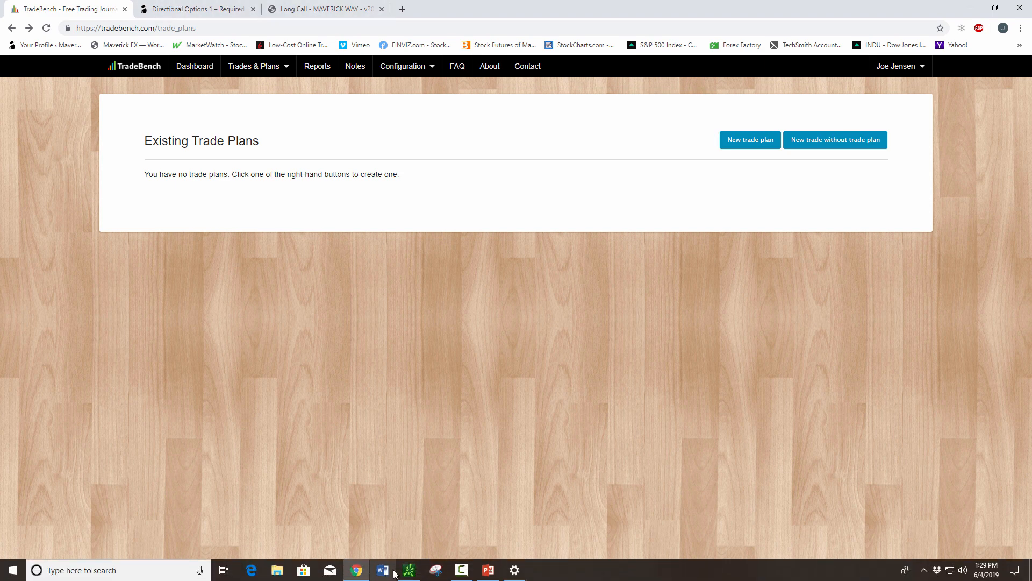
pyautogui.click(409, 570)
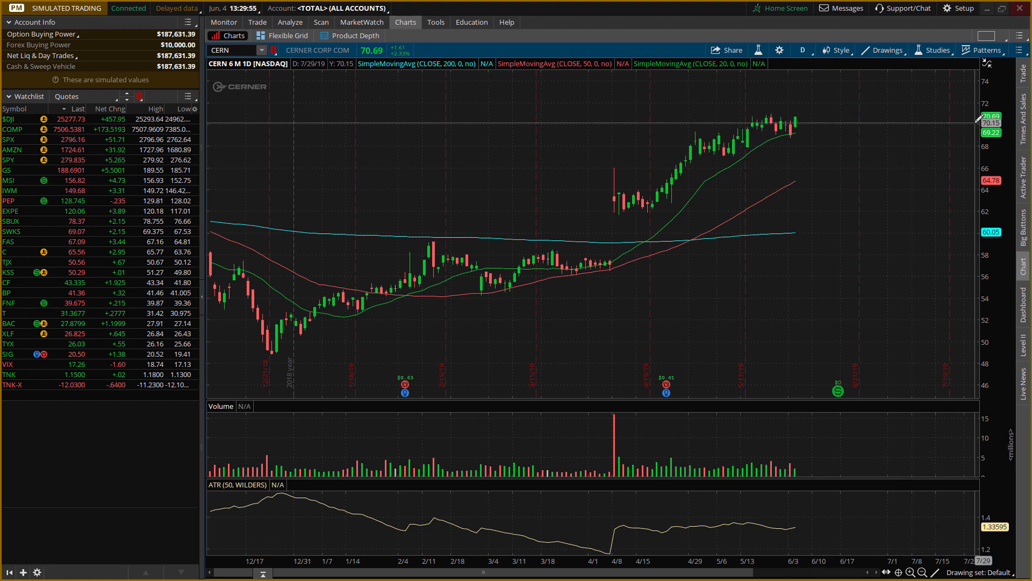
pyautogui.click(987, 8)
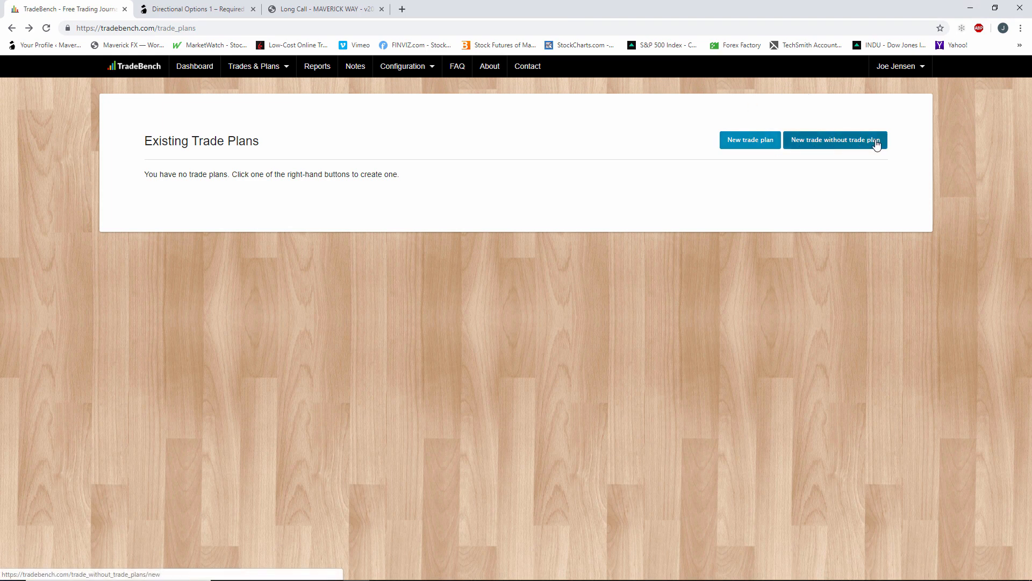
# Open a new trade entry without a trade plan and go through its form down to the labels and comments.
pyautogui.click(260, 70)
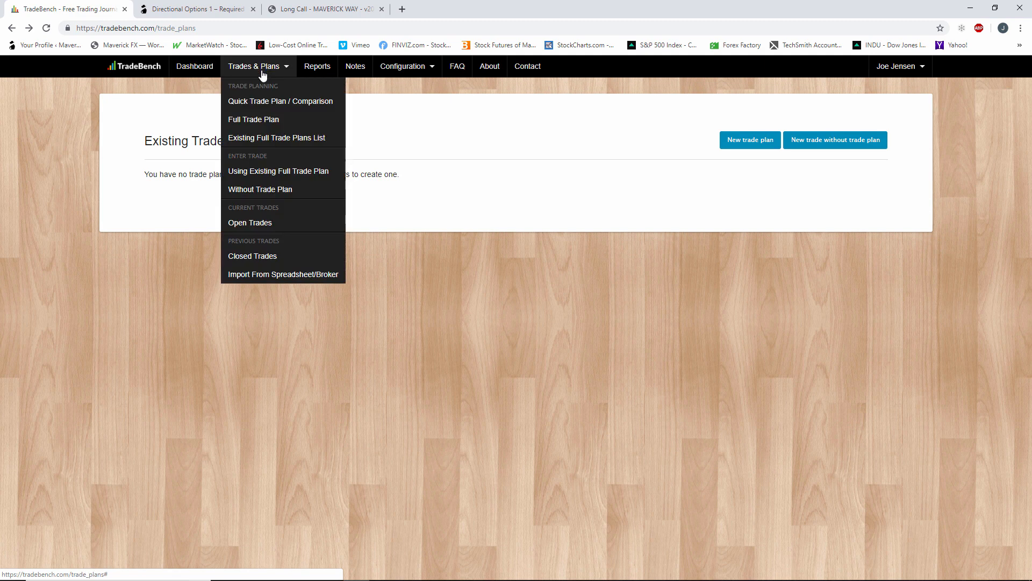
pyautogui.click(302, 190)
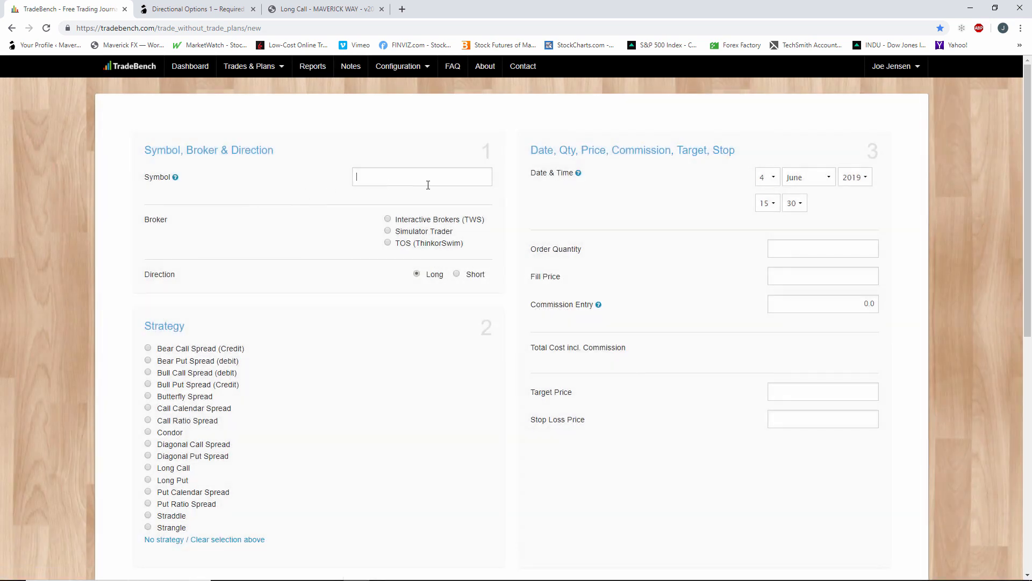
pyautogui.click(428, 185)
pyautogui.scroll(-1, 589, 314)
pyautogui.scroll(-8, 588, 312)
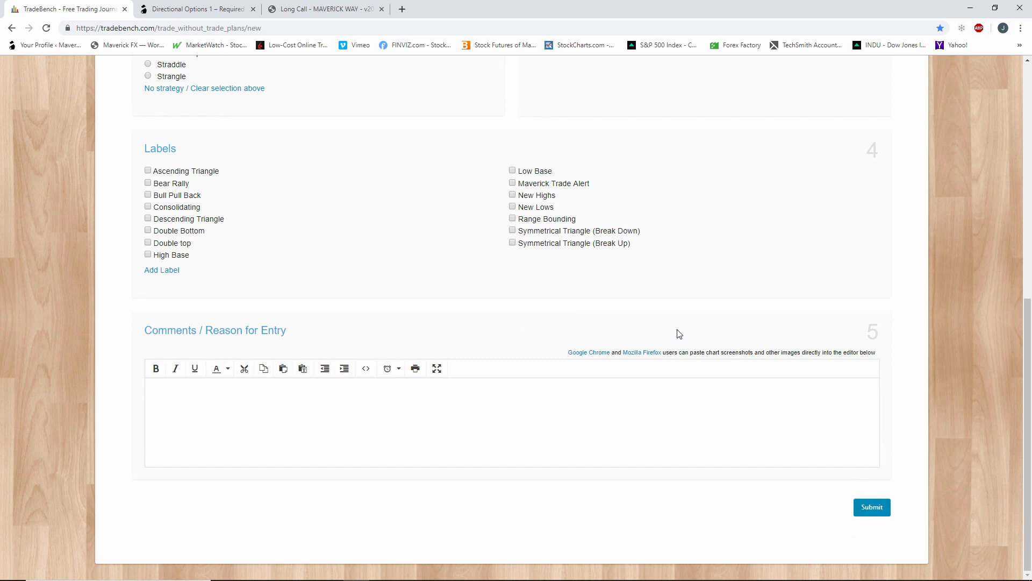
# Abandon the trade entry without a plan, start a new trade plan through the existing full trade plans and review its form.
pyautogui.scroll(9, 680, 334)
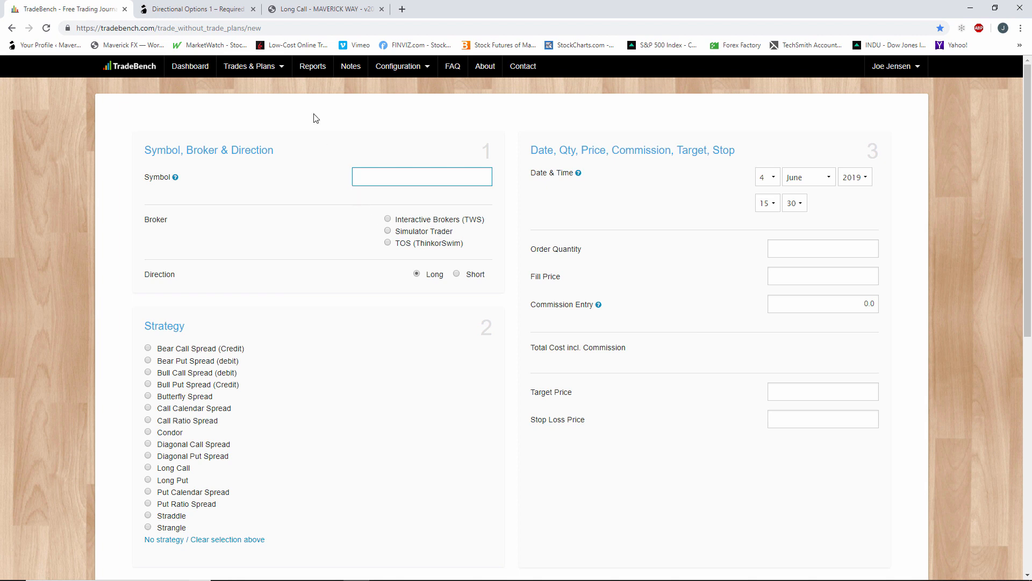
pyautogui.click(266, 67)
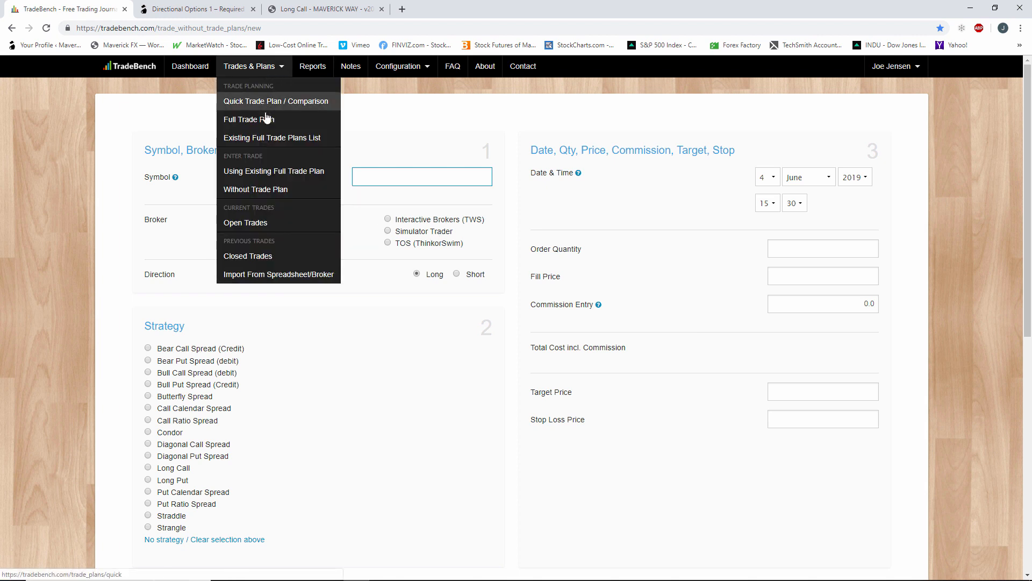
pyautogui.click(273, 172)
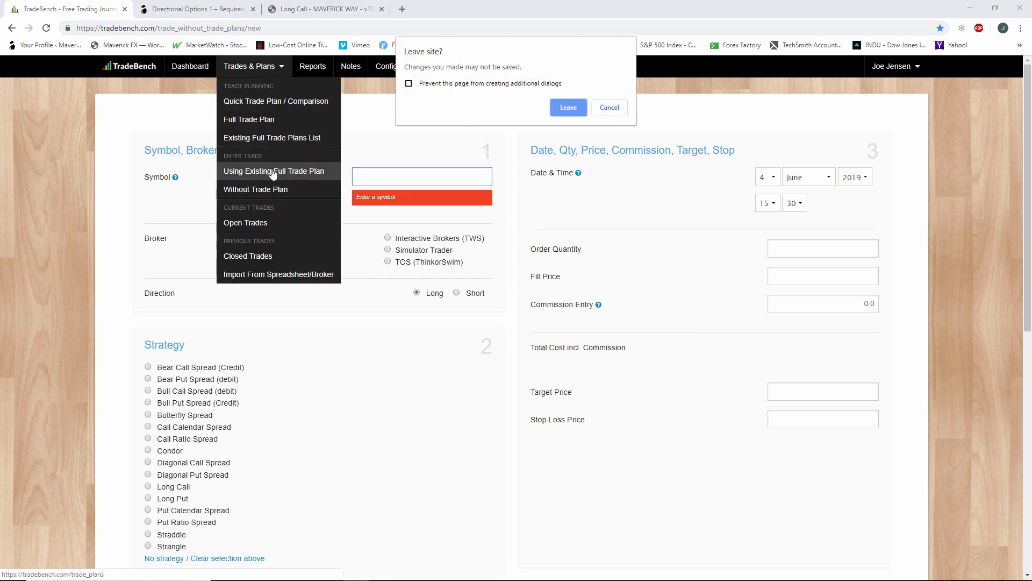
pyautogui.click(568, 109)
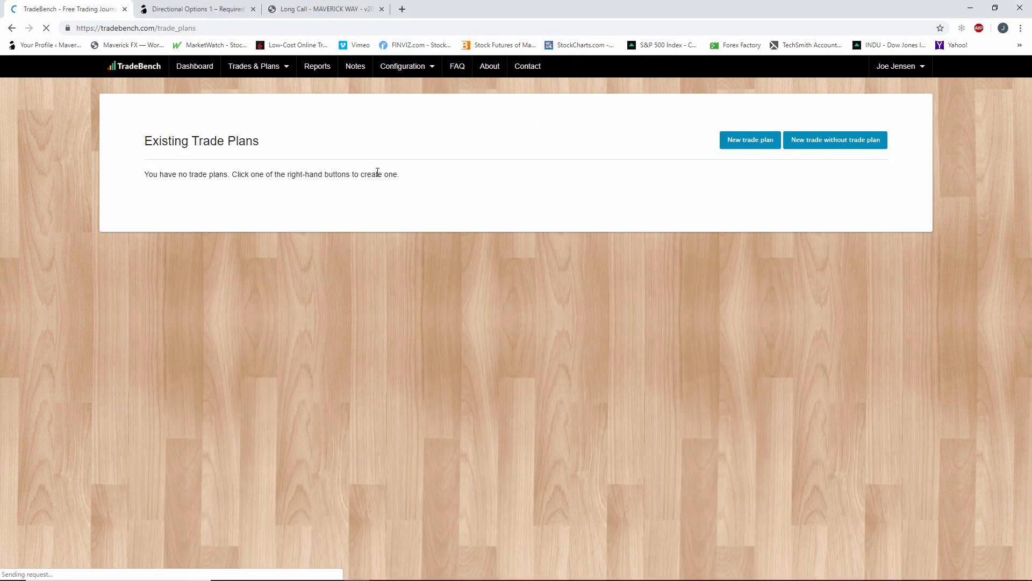
pyautogui.click(767, 145)
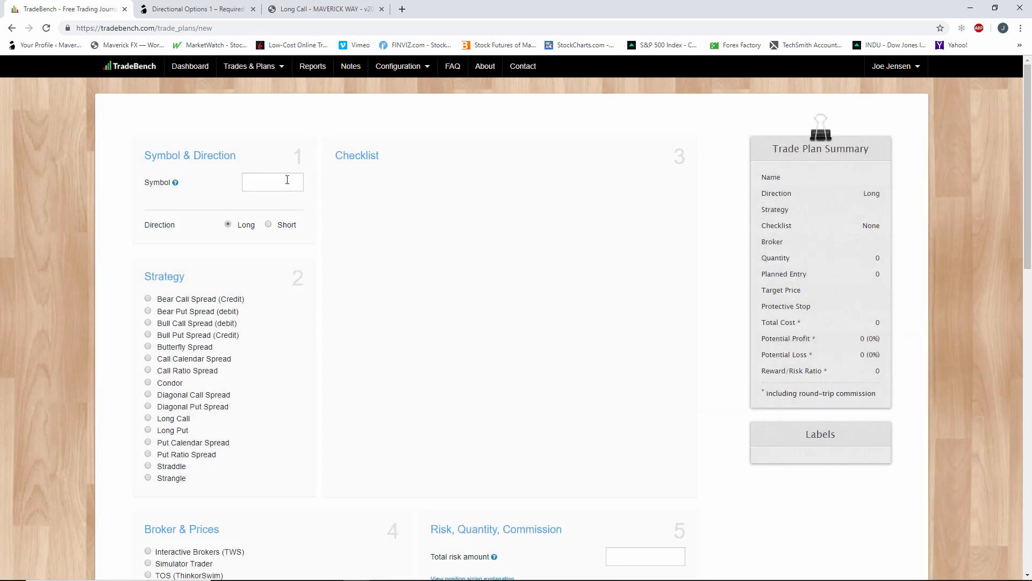
pyautogui.click(287, 180)
pyautogui.scroll(-4, 288, 180)
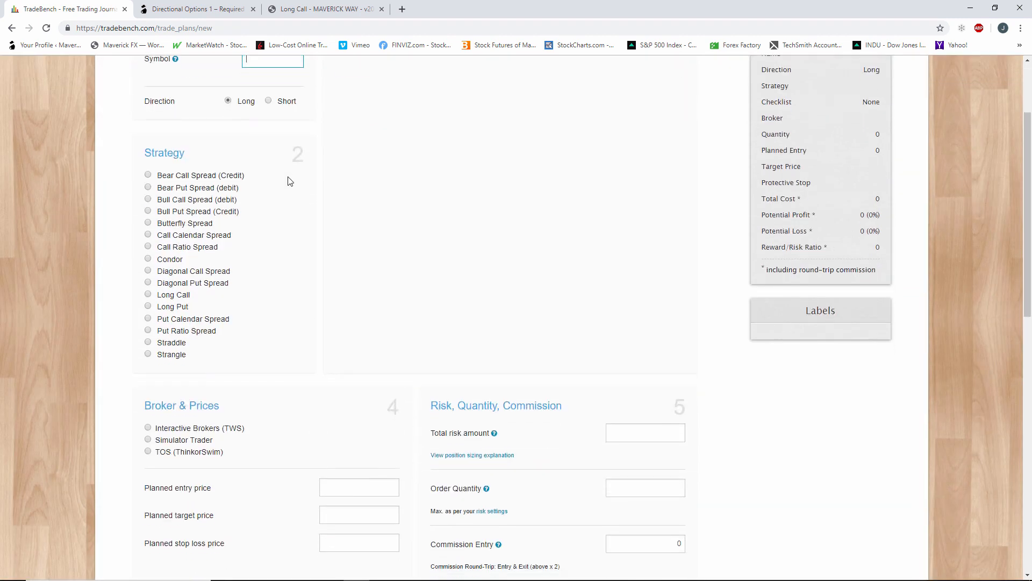
pyautogui.scroll(4, 289, 178)
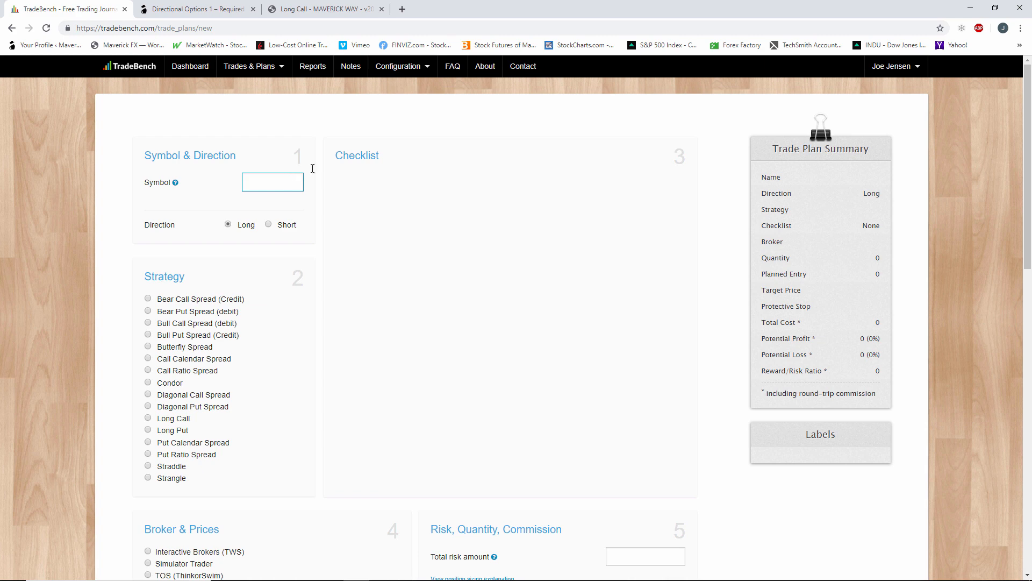
# Look at the Long Call PDF and the CERN chart in thinkorswim, and return to the new trade plan in TradeBench.
pyautogui.click(212, 9)
pyautogui.click(313, 12)
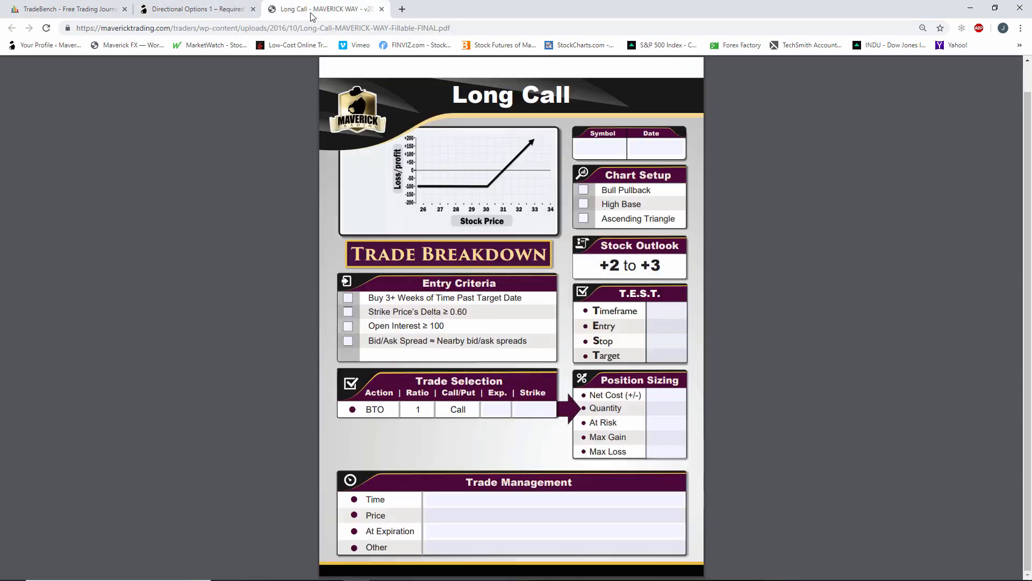
pyautogui.click(217, 13)
pyautogui.click(96, 12)
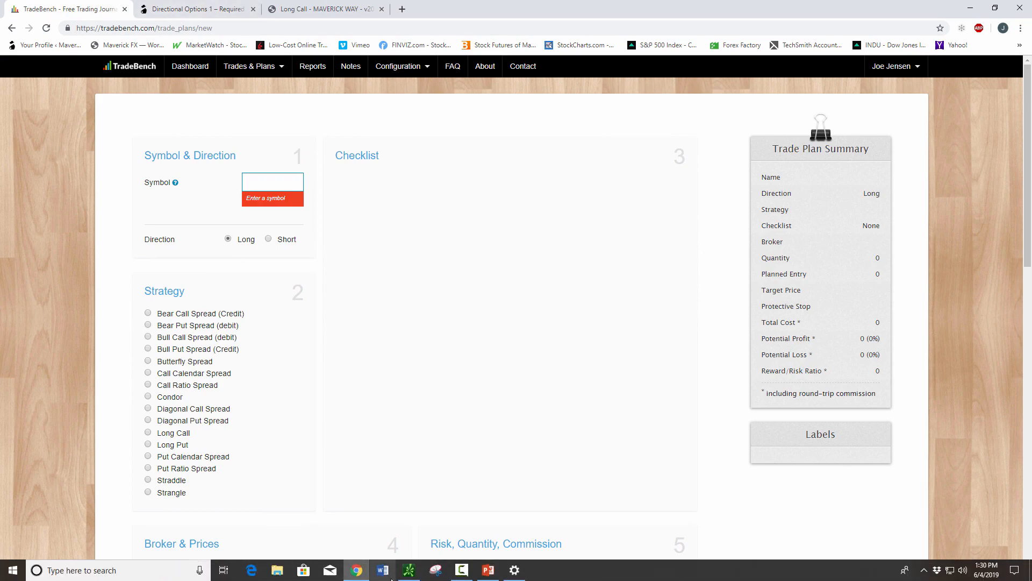
pyautogui.click(408, 570)
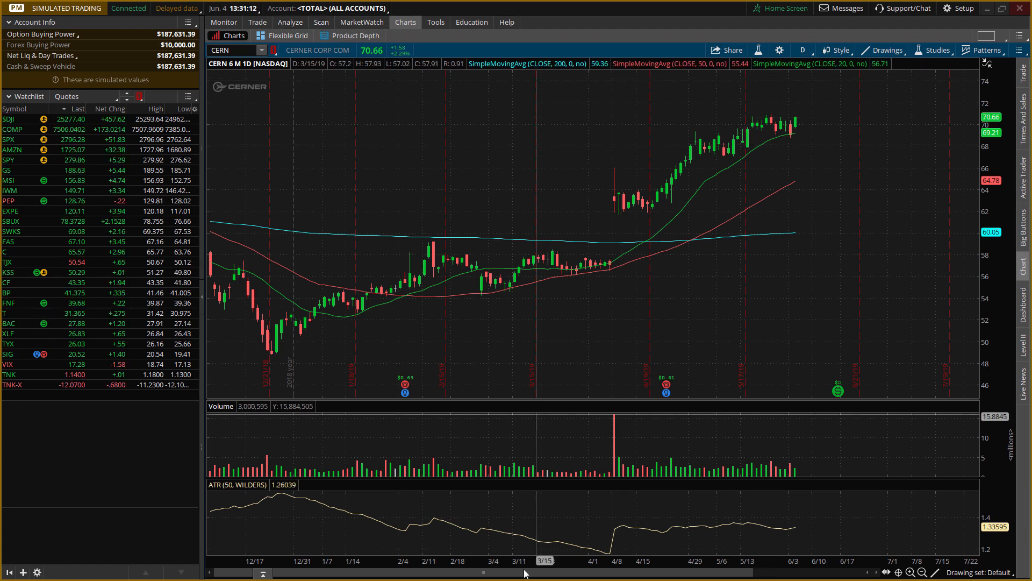
pyautogui.click(989, 11)
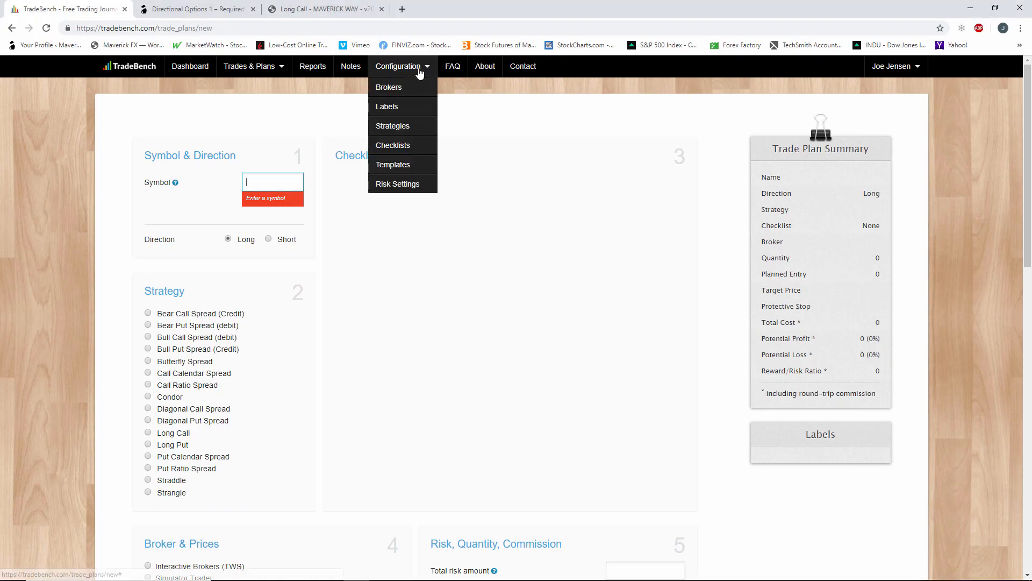
# Leave the unsaved plan and start a fresh trade plan from the trade entry option that uses an existing full plan.
pyautogui.moveTo(236, 66)
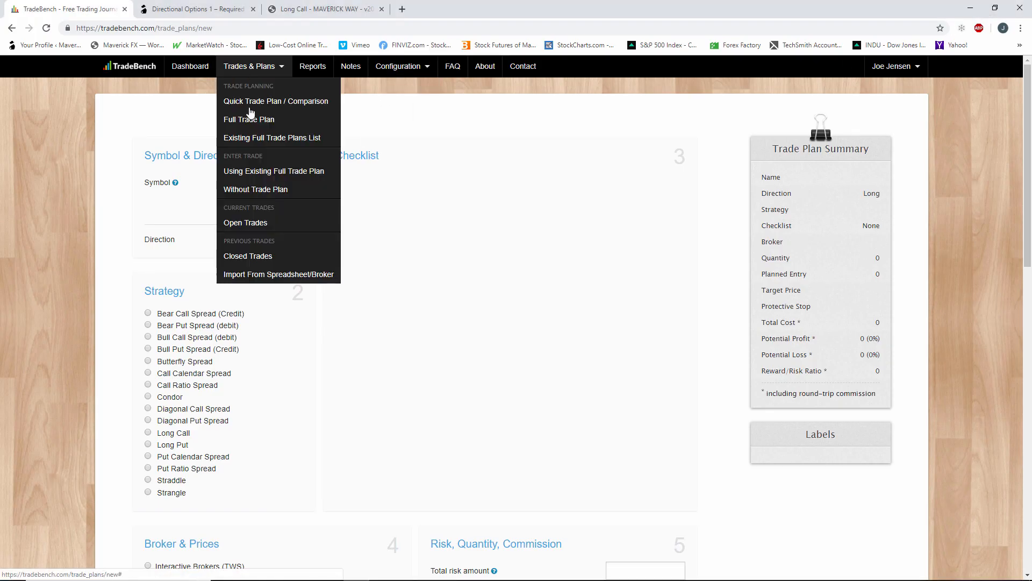
pyautogui.click(256, 172)
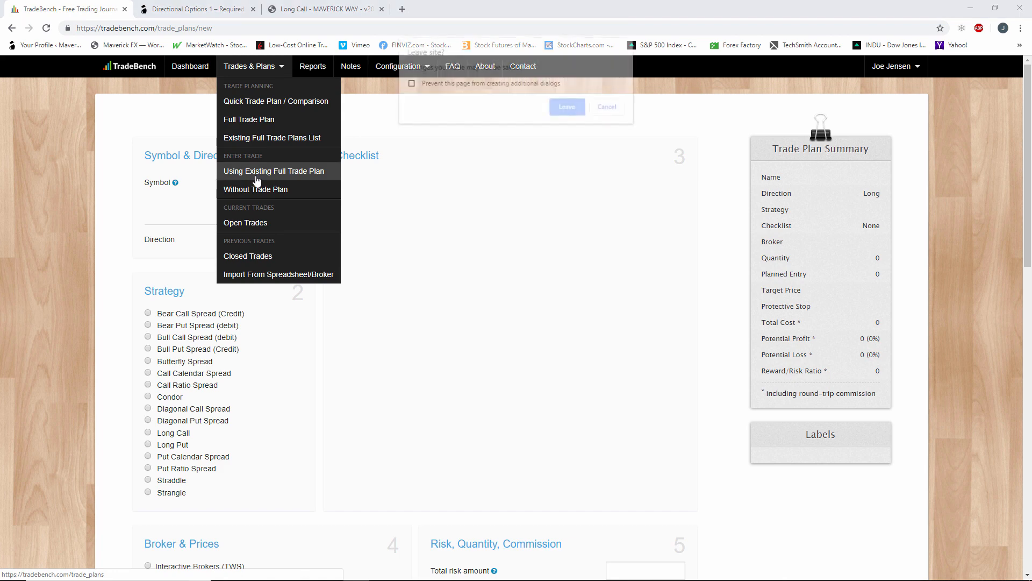
pyautogui.click(567, 106)
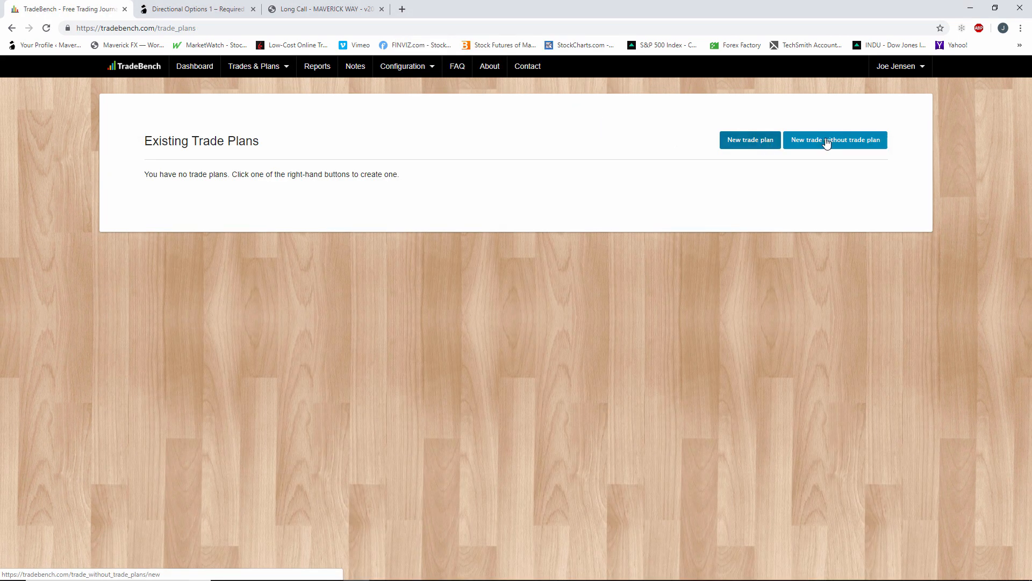
pyautogui.click(773, 142)
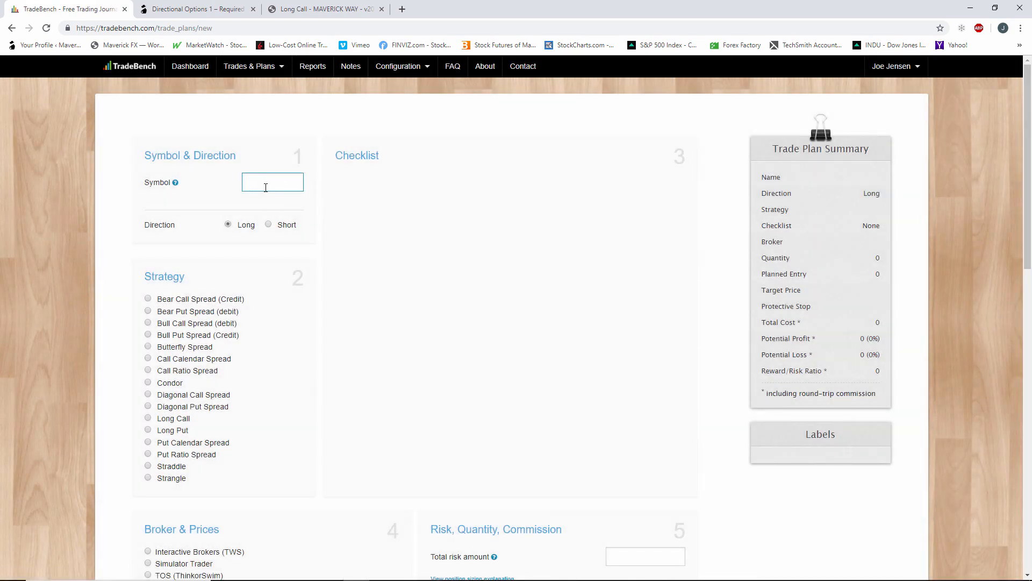
# Check the CERN chart in thinkorswim and enter "CERN -" as the symbol of the new trade plan in TradeBench.
pyautogui.moveTo(356, 576)
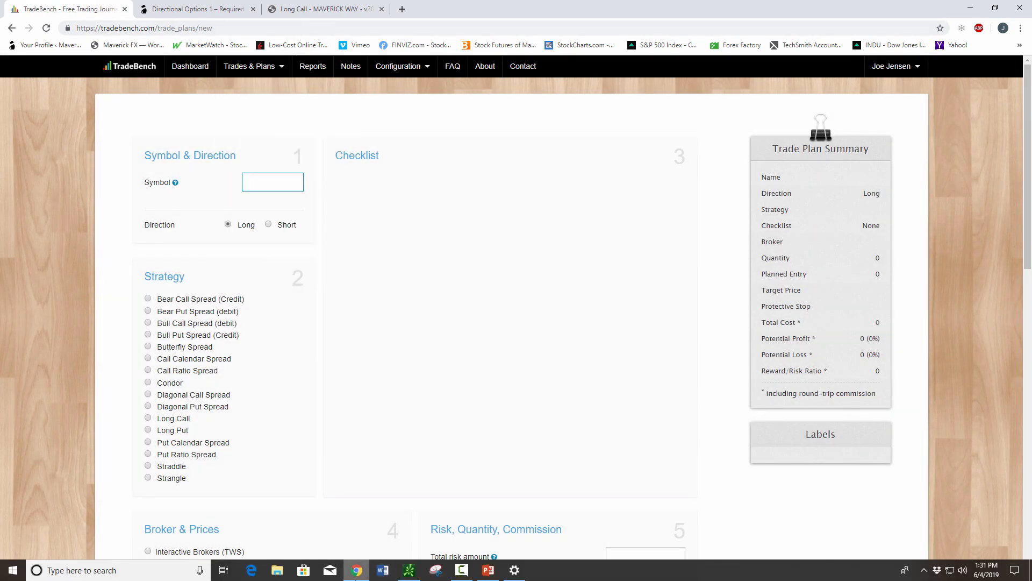
pyautogui.click(408, 571)
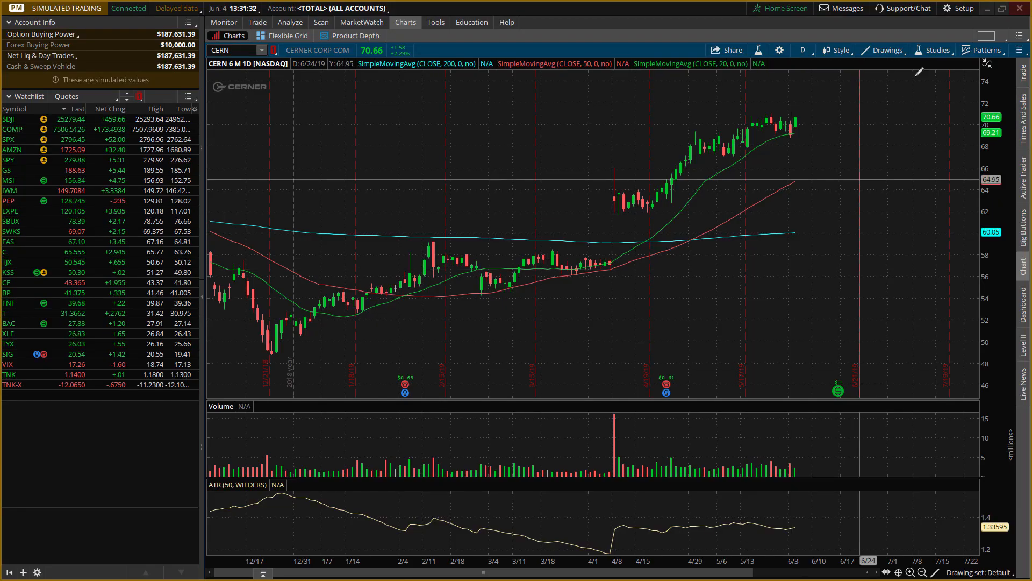
pyautogui.click(987, 8)
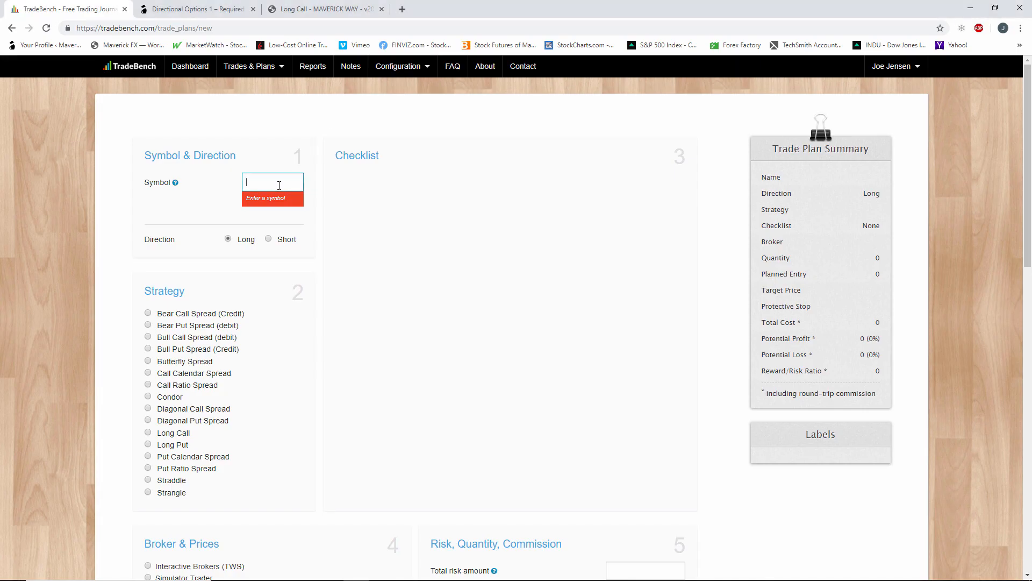
pyautogui.write('CERN ')
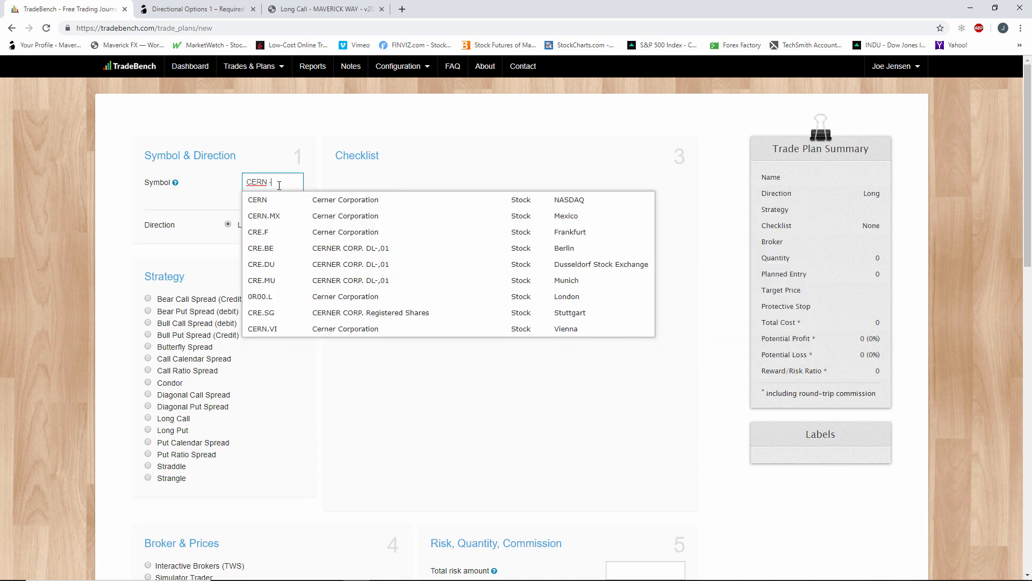
pyautogui.write('-')
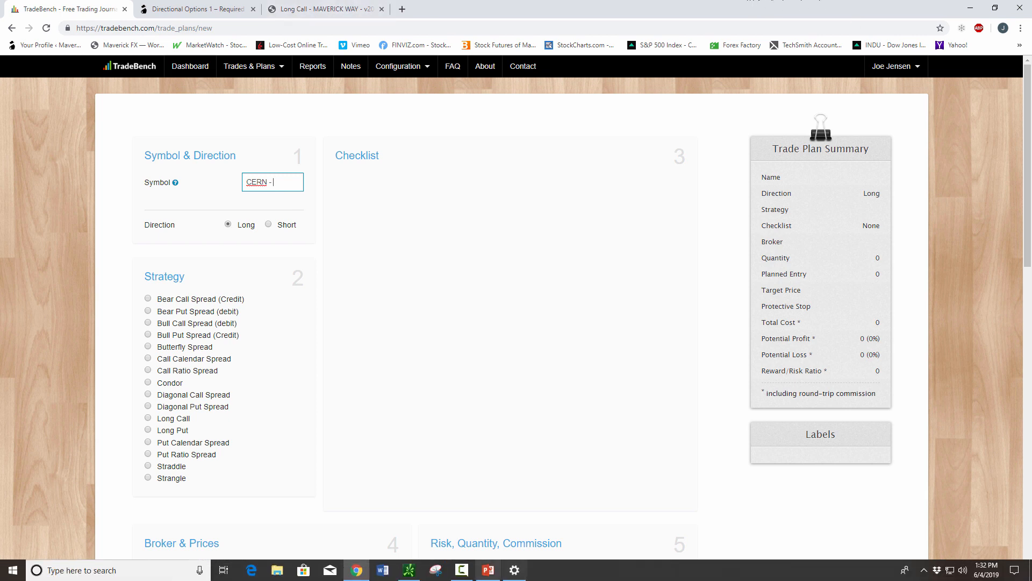
# Switch to thinkorswim and compress the price scale of the CERN chart to show prices up to about 76.
pyautogui.click(406, 574)
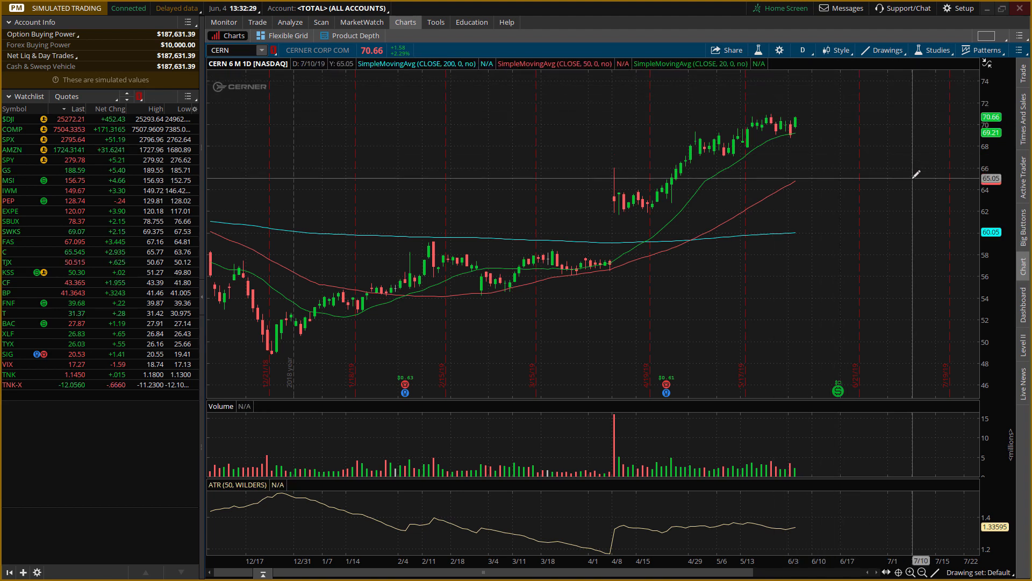
pyautogui.moveTo(990, 123); pyautogui.dragTo(990, 138)
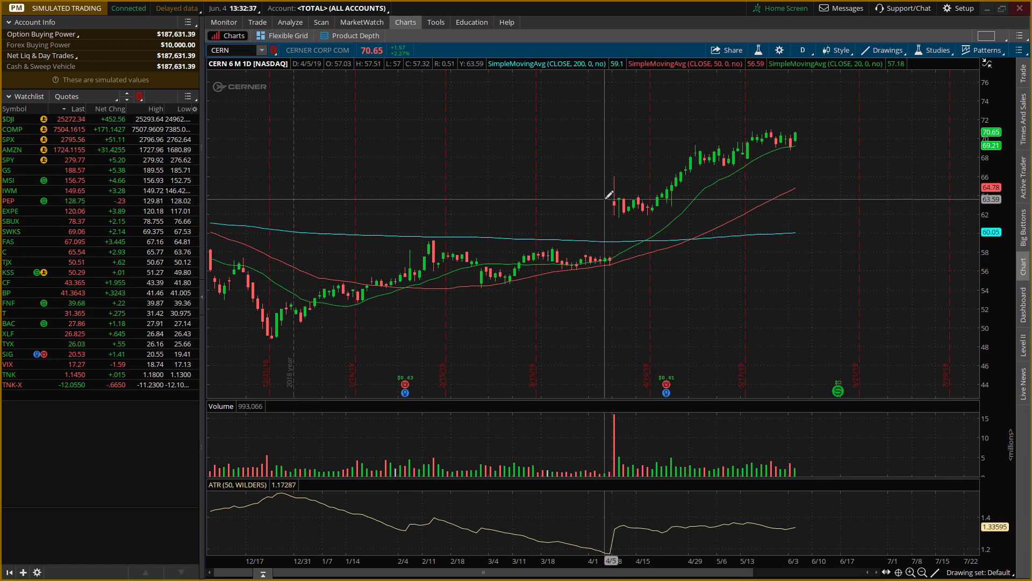
# Draw a trendline on the CERN chart from about 63.53 on 4/8/19 to about 76.55 on 6/24/19.
pyautogui.click(936, 572)
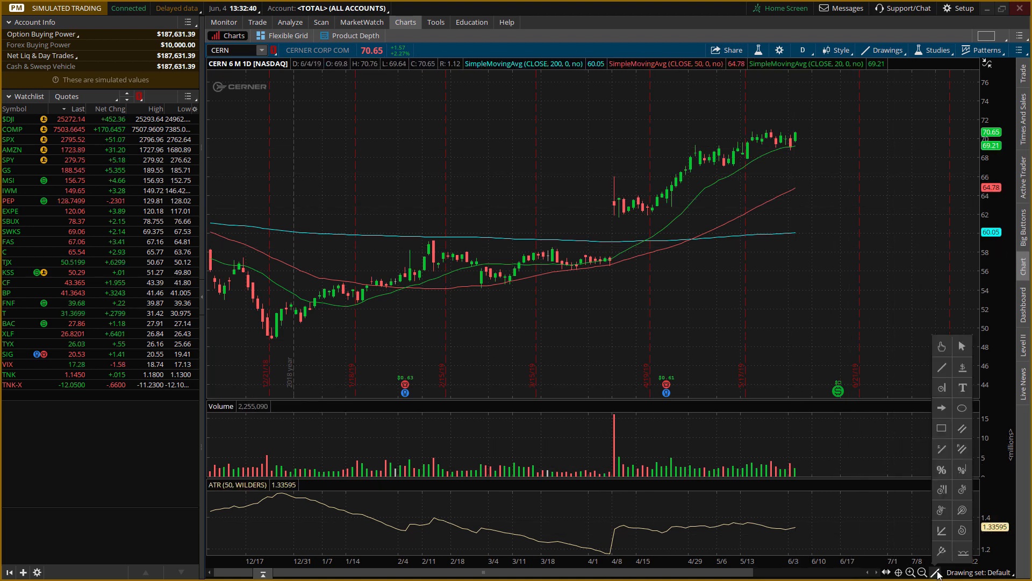
pyautogui.click(942, 367)
pyautogui.click(610, 198)
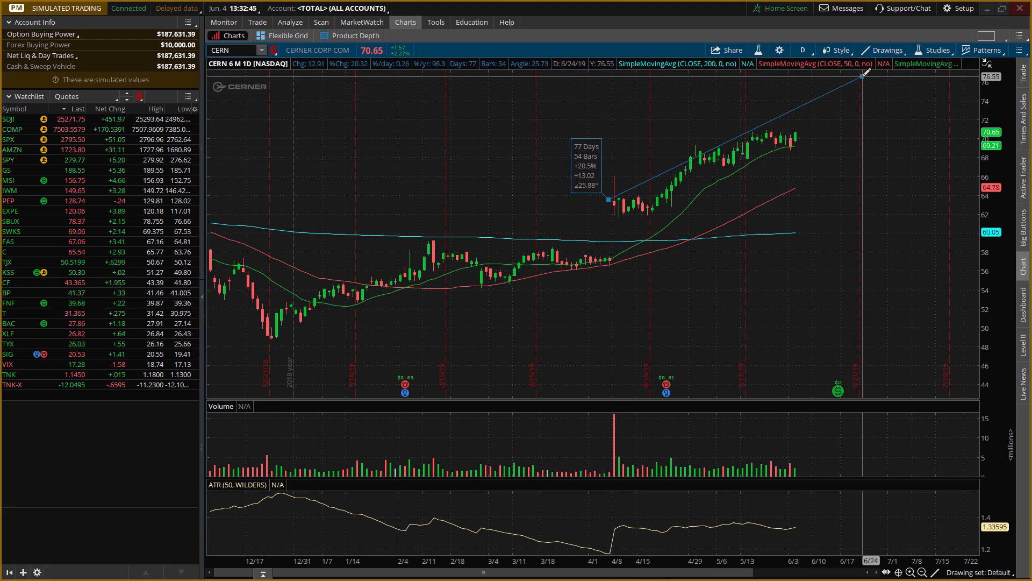
pyautogui.click(862, 75)
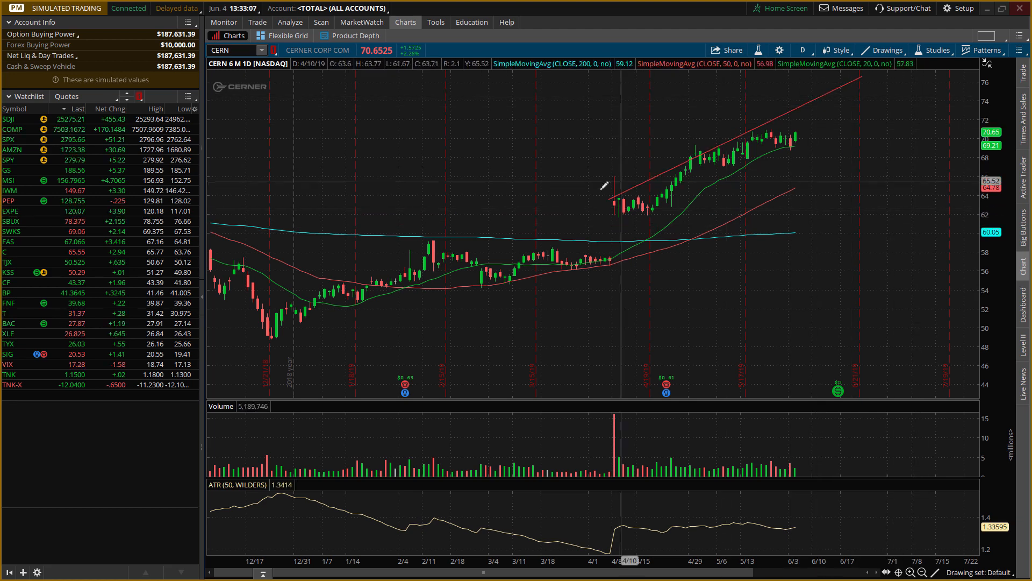
# Clear the whole drawing set from the CERN chart to remove the trendline.
pyautogui.rightClick(864, 75)
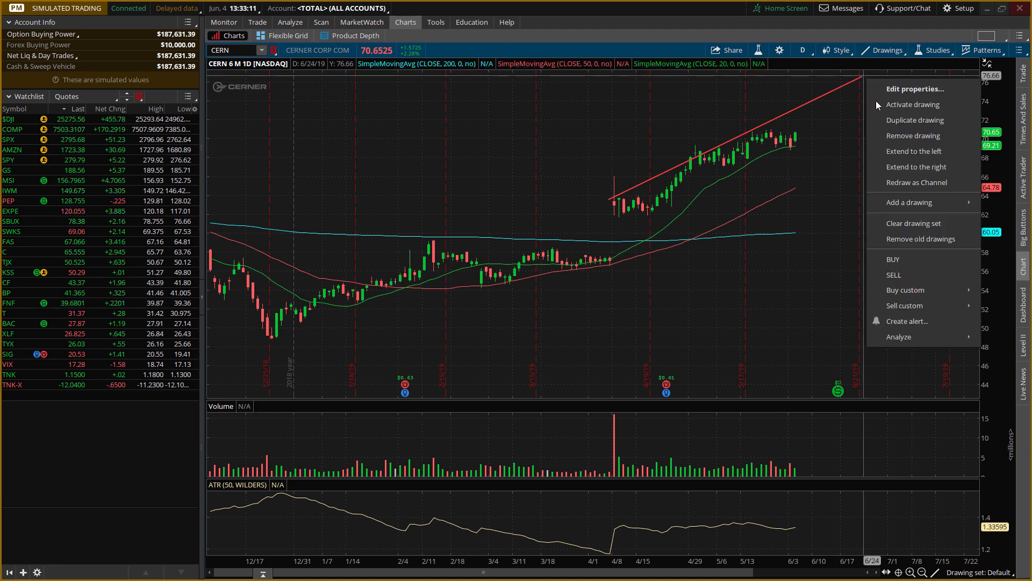
pyautogui.click(916, 224)
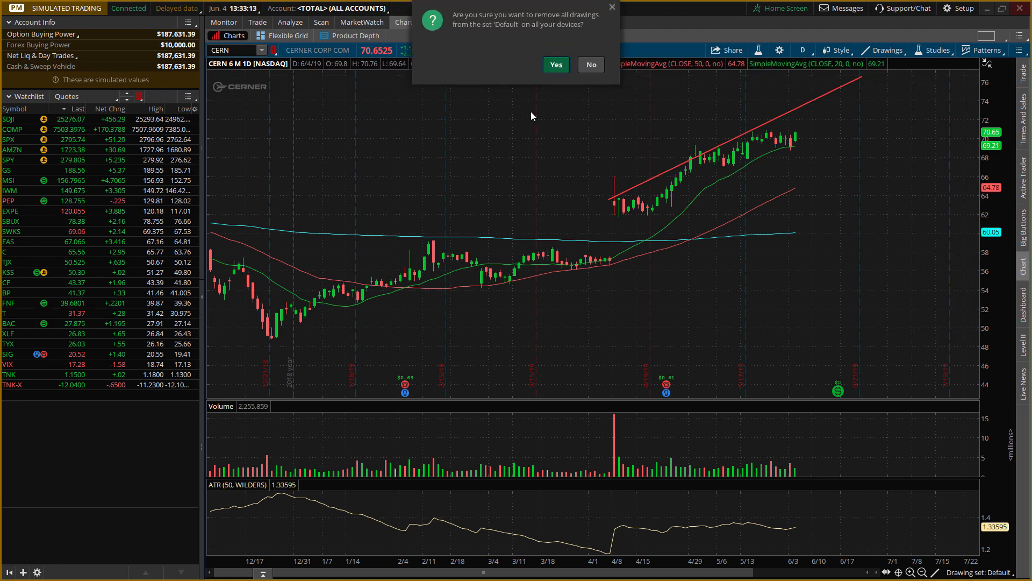
pyautogui.click(556, 66)
# Draw a Fibonacci retracement on the CERN chart from about $71.26 at 6/5/19 back down to about $66.88.
pyautogui.click(935, 572)
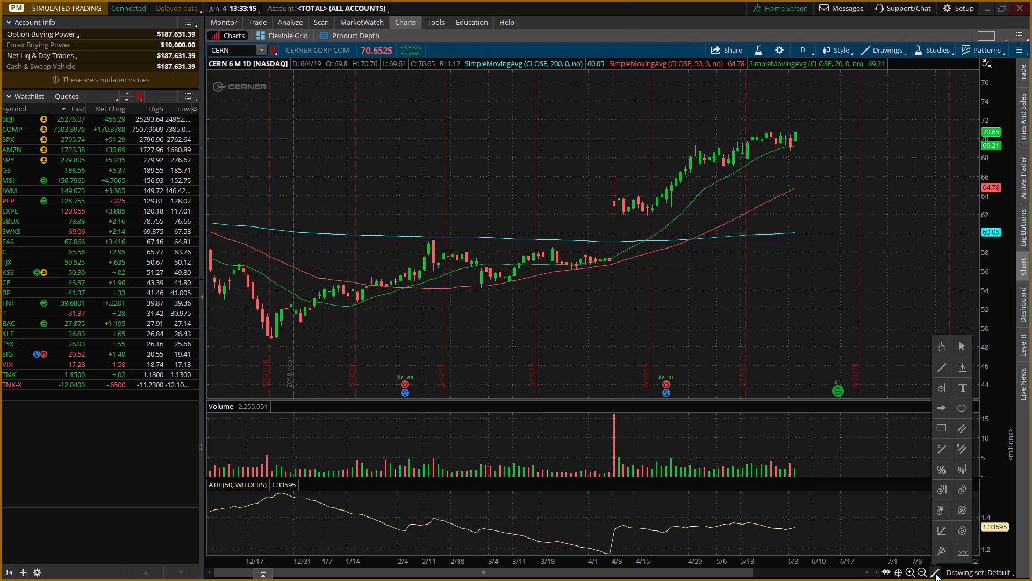
pyautogui.click(941, 469)
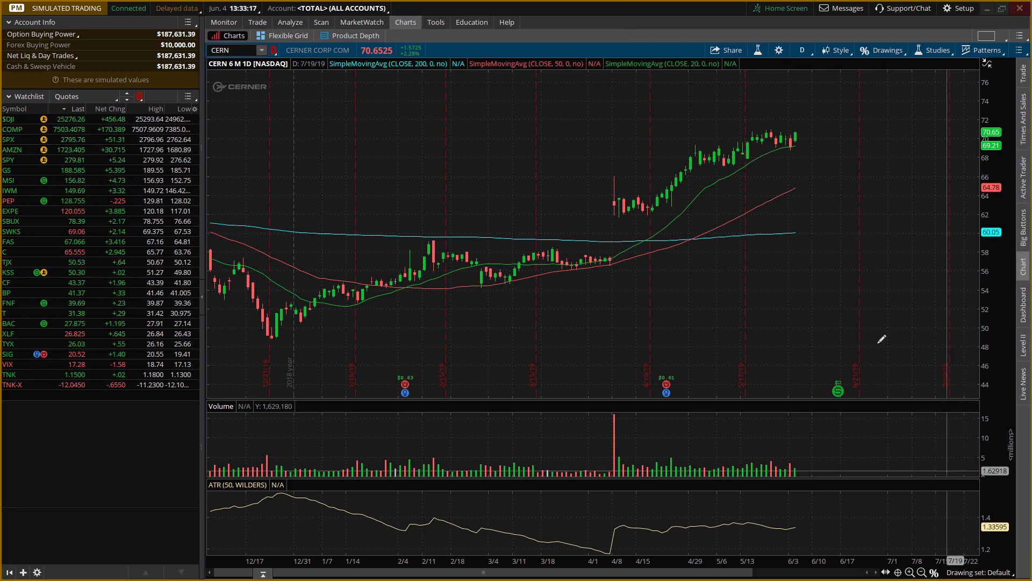
pyautogui.click(800, 125)
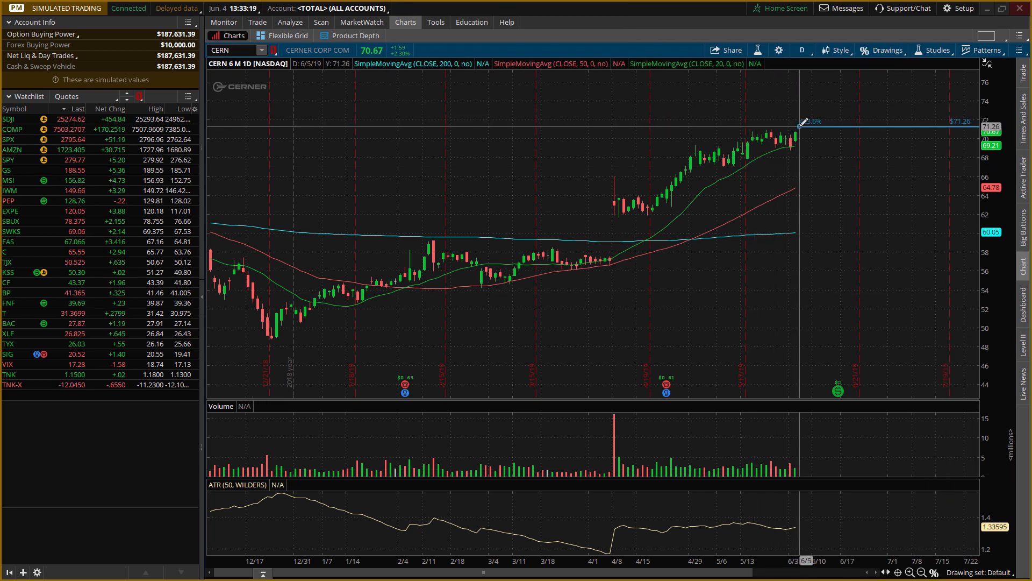
pyautogui.click(730, 167)
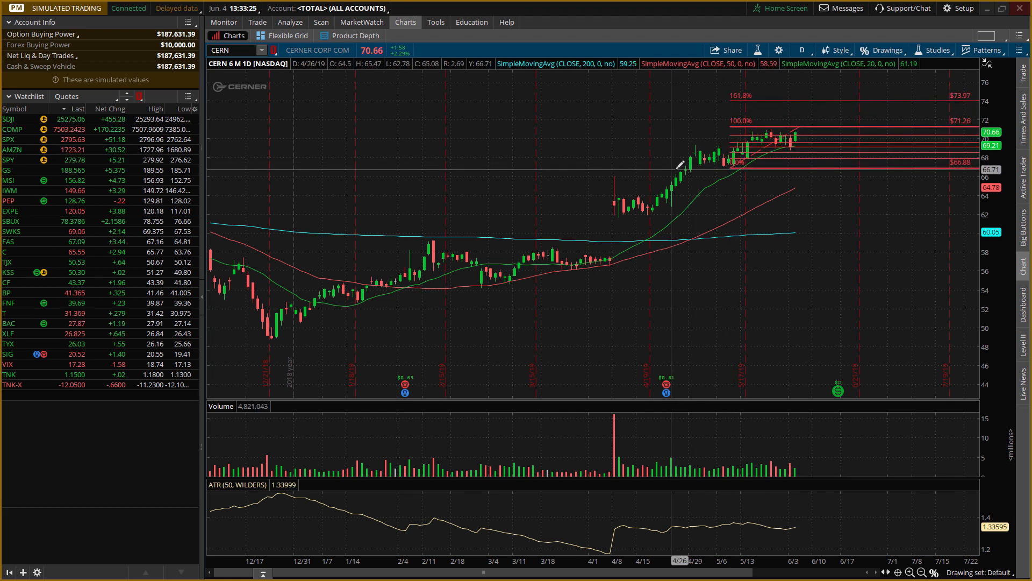
# Stretch the price scale and pan the CERN chart with the pointer tool to examine the Fibonacci levels up to 161.8%.
pyautogui.moveTo(991, 135); pyautogui.dragTo(991, 172)
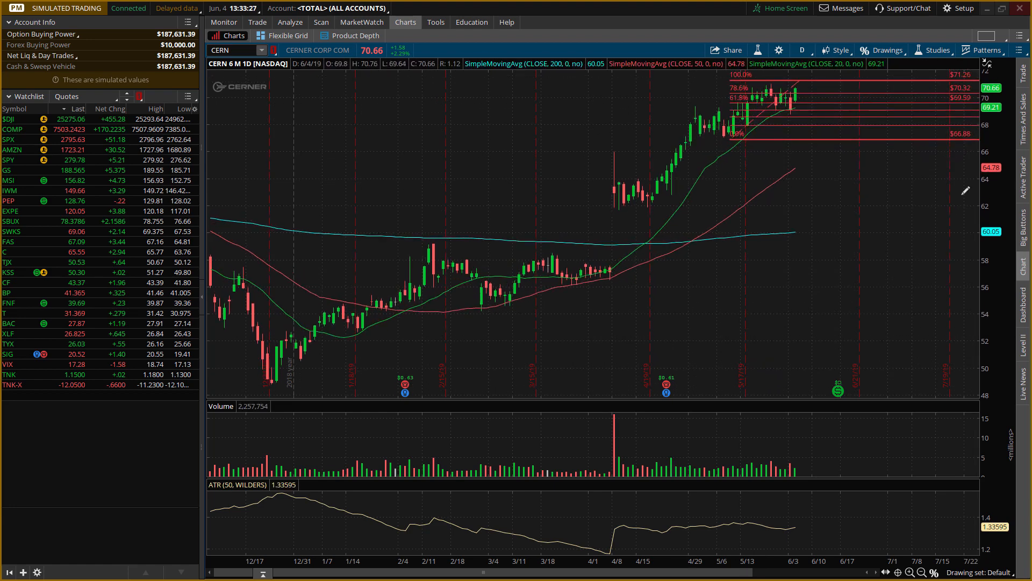
pyautogui.click(935, 573)
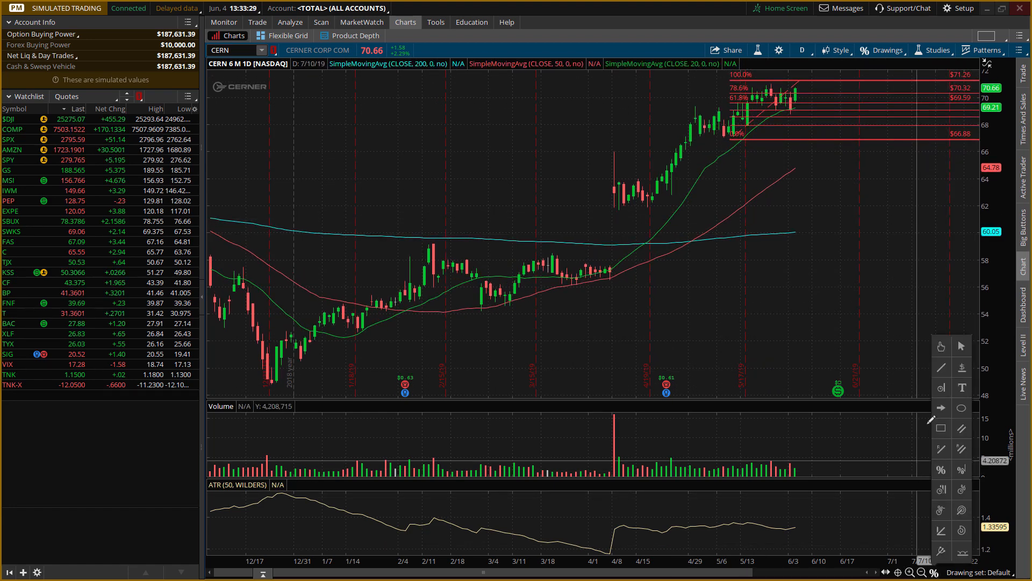
pyautogui.click(941, 350)
pyautogui.moveTo(905, 305); pyautogui.dragTo(763, 392)
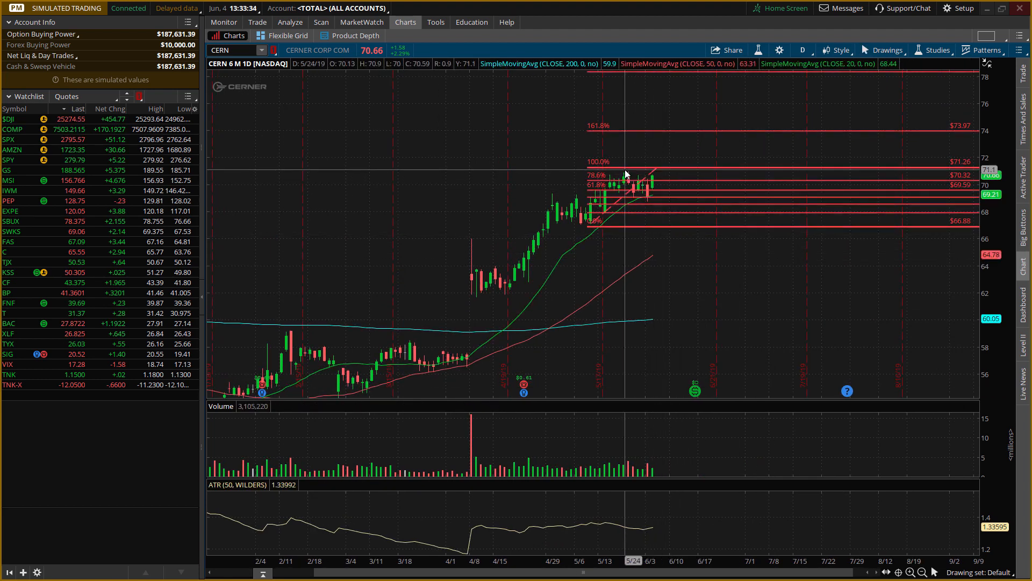
pyautogui.moveTo(625, 172)
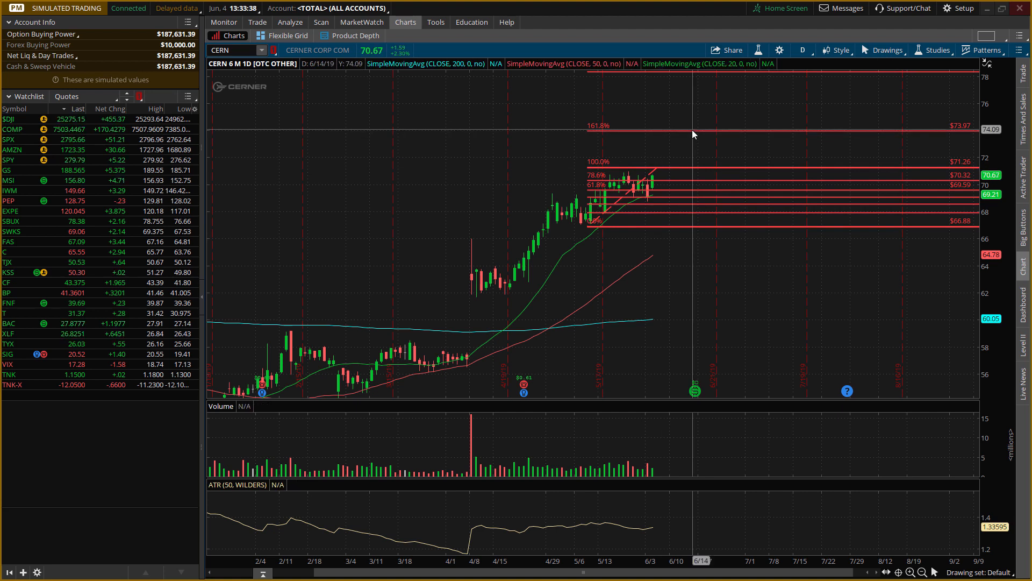
# Clear the drawing set from the CERN chart to remove the Fibonacci retracement.
pyautogui.moveTo(692, 131)
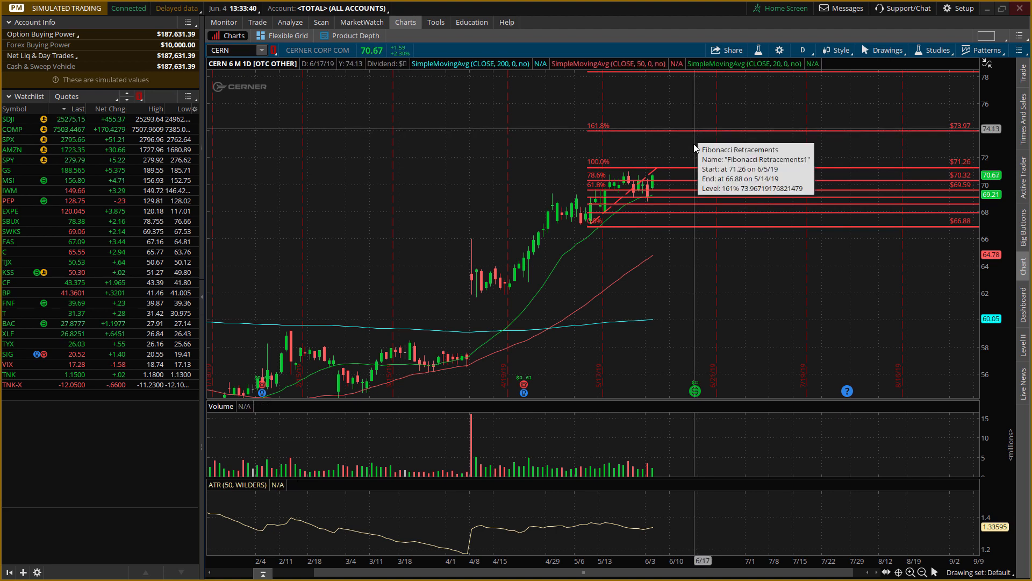
pyautogui.click(945, 130)
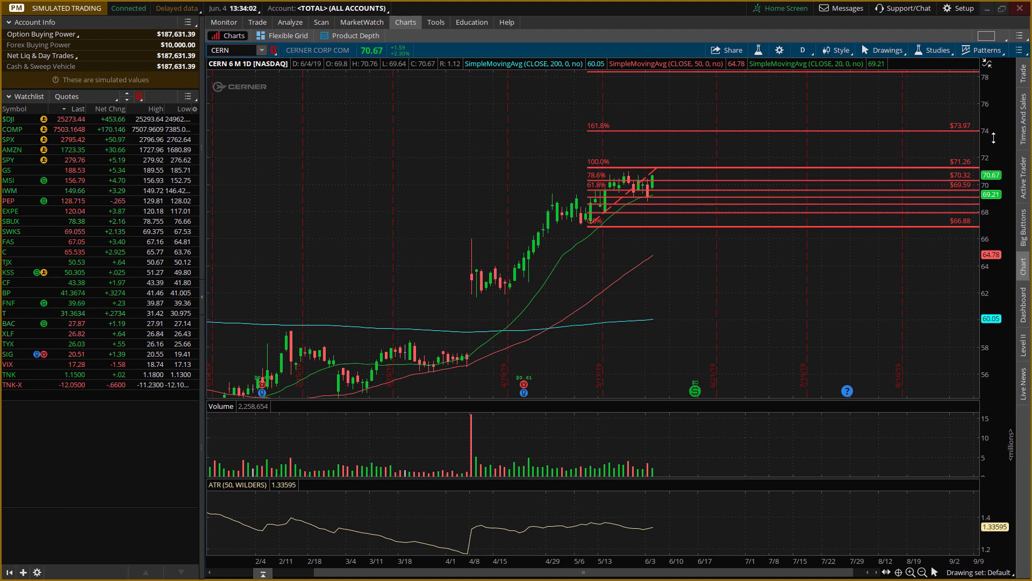
pyautogui.rightClick(819, 131)
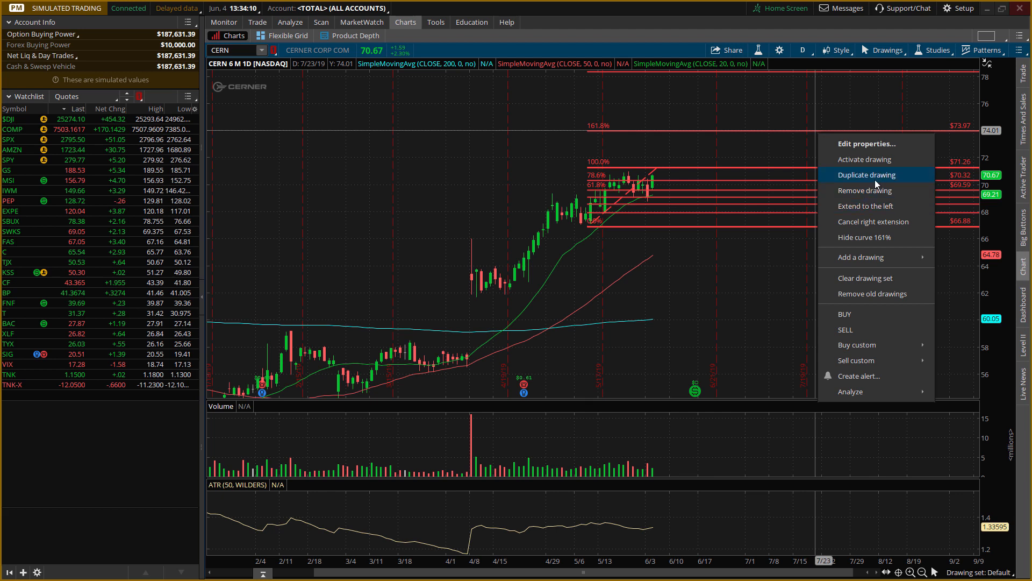
pyautogui.click(881, 279)
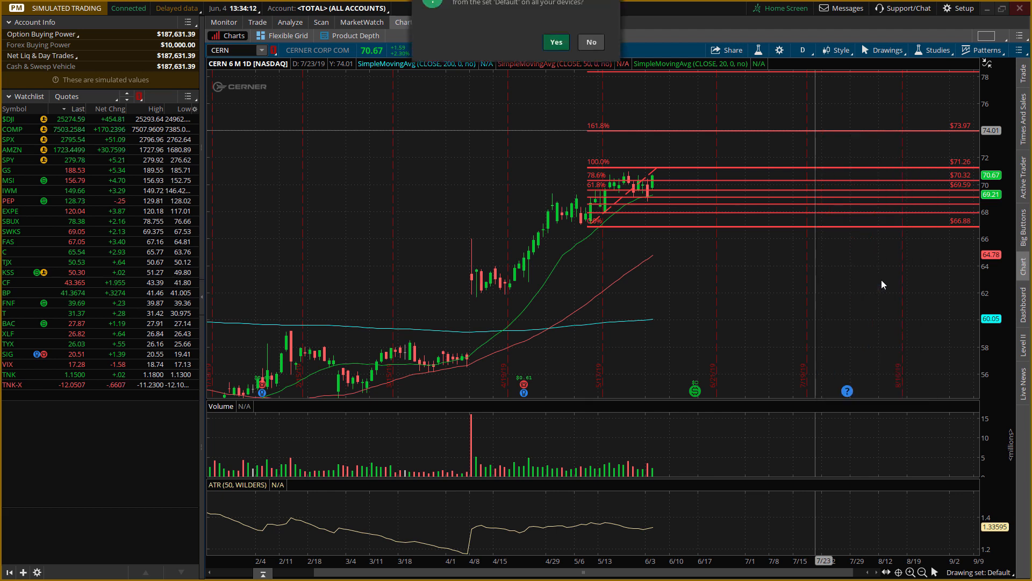
pyautogui.click(562, 69)
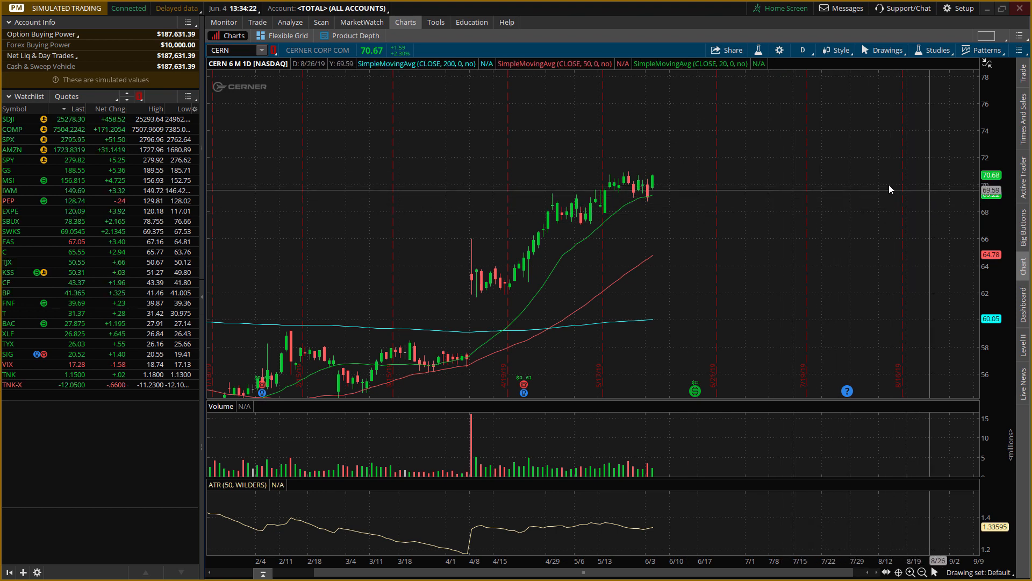
# Open the CERN option chain for simulated trades, collapse the 19 JUL 19 expiration, and consult the Long Call criteria sheet in the browser.
pyautogui.click(290, 22)
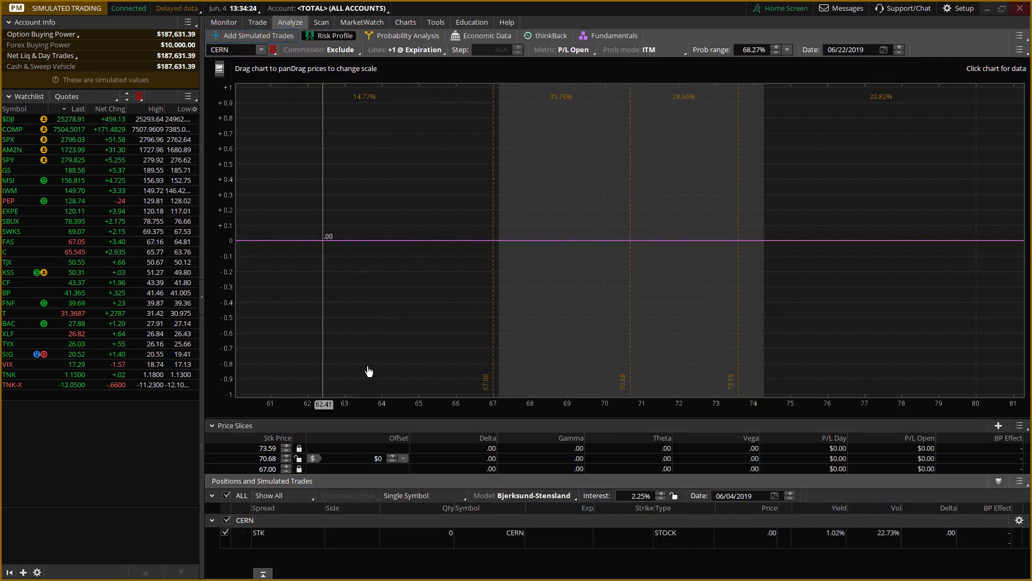
pyautogui.click(258, 36)
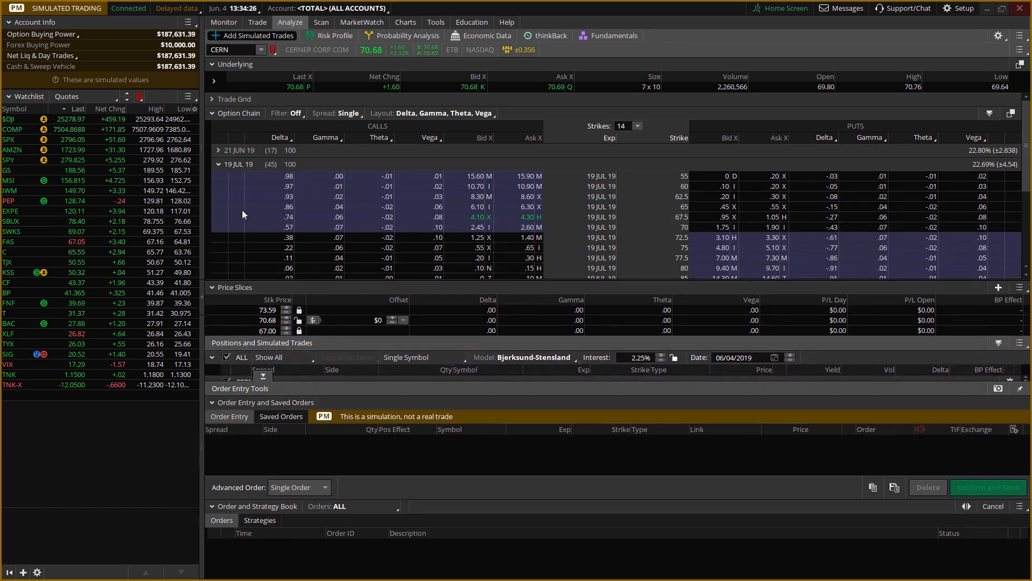
pyautogui.click(218, 164)
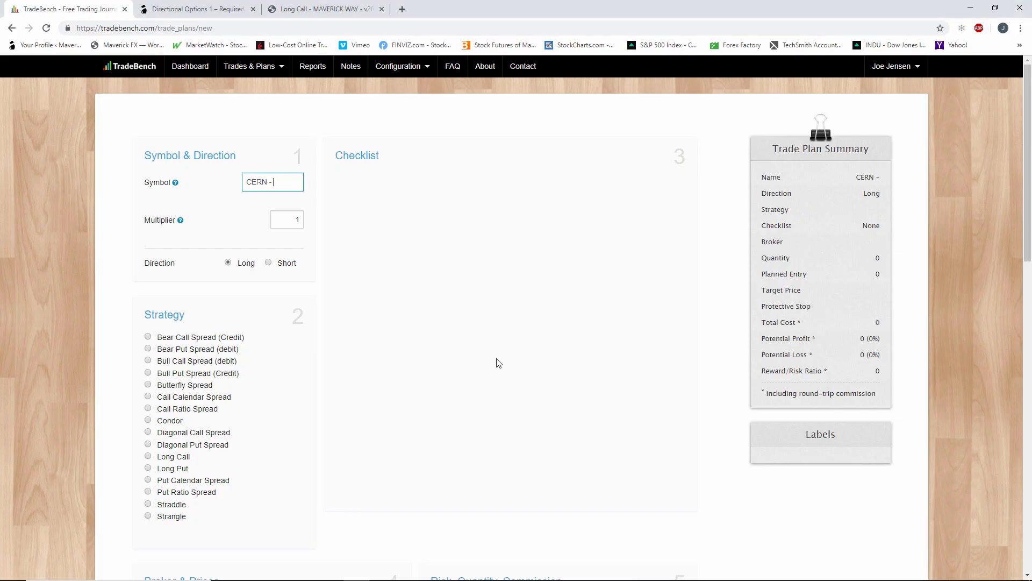
pyautogui.click(322, 10)
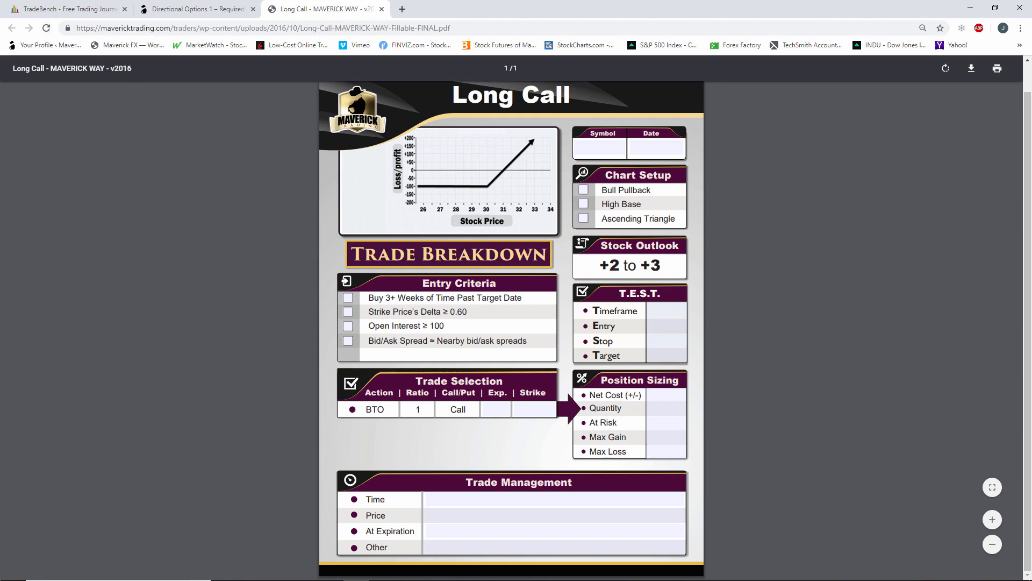
# Switch back to thinkorswim and expand the 19 JUL 19 CERN options with the Delta, Gamma, Theta, Vega layout.
pyautogui.hotkey('alt', 'Tab')
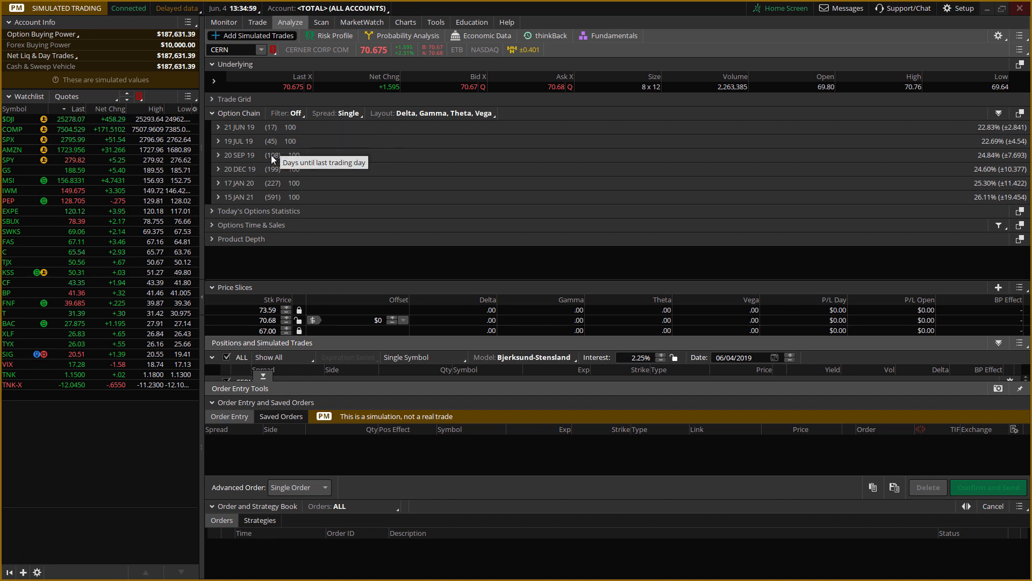
pyautogui.click(220, 145)
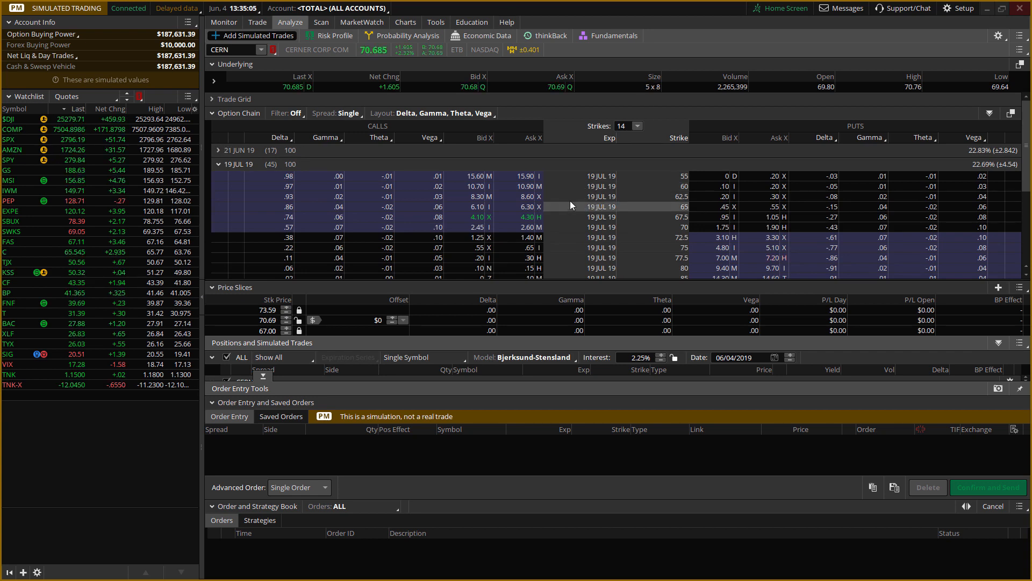
pyautogui.click(470, 113)
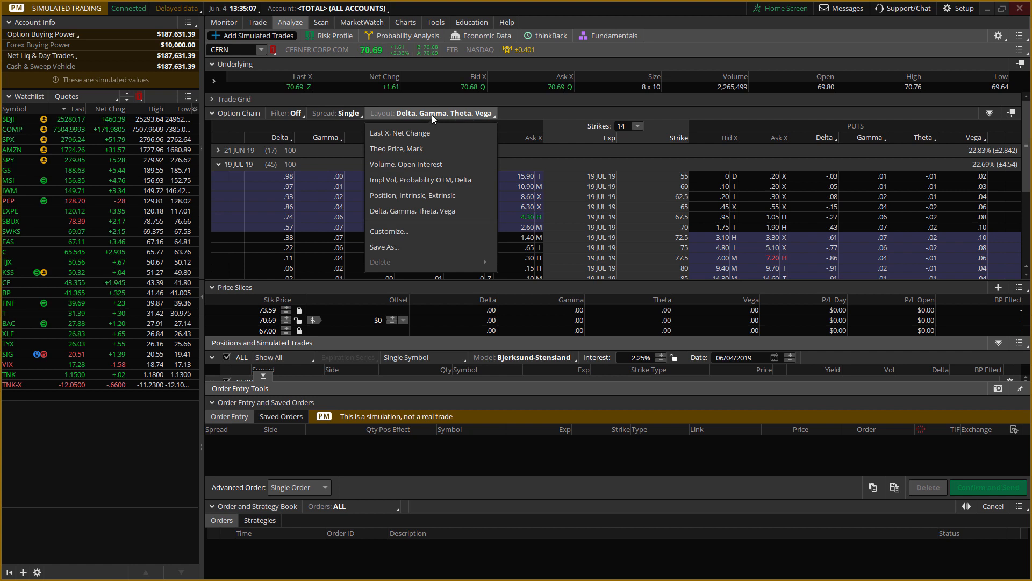
pyautogui.click(453, 211)
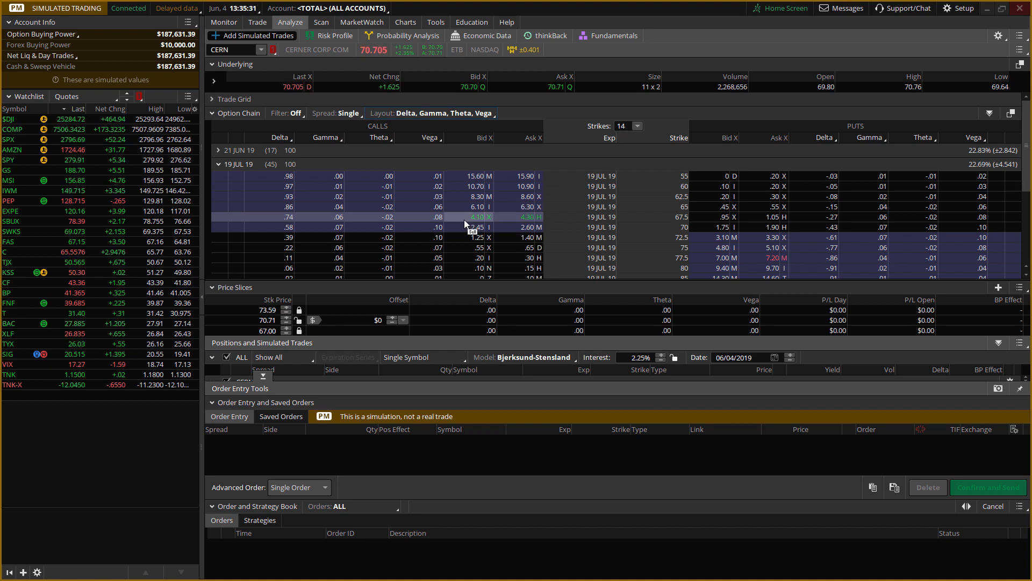
# Simulate buying the CERN 19 JUL 19 67.5 call and reduce its quantity to 1 in the risk profile.
pyautogui.click(504, 217)
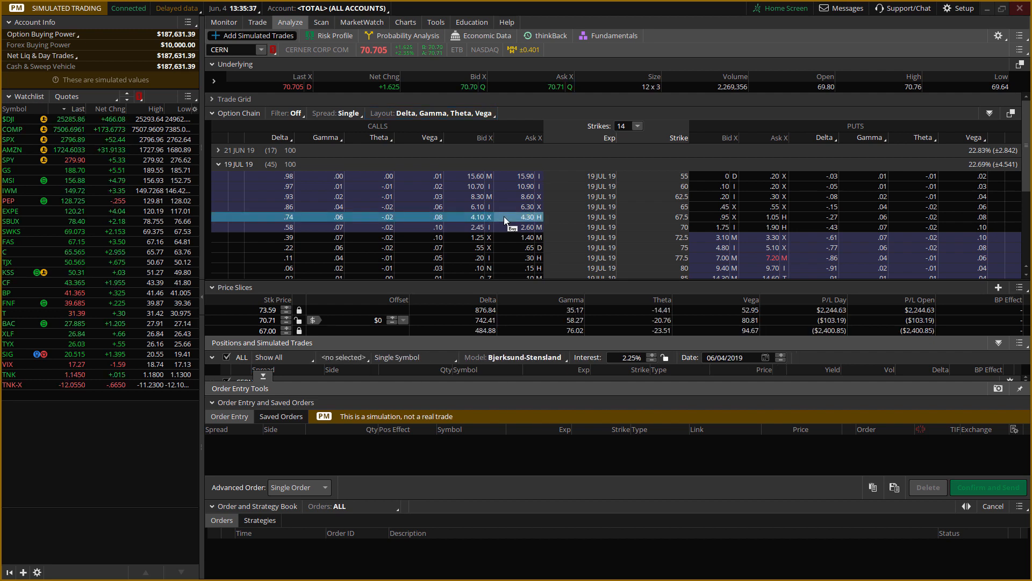
pyautogui.click(332, 33)
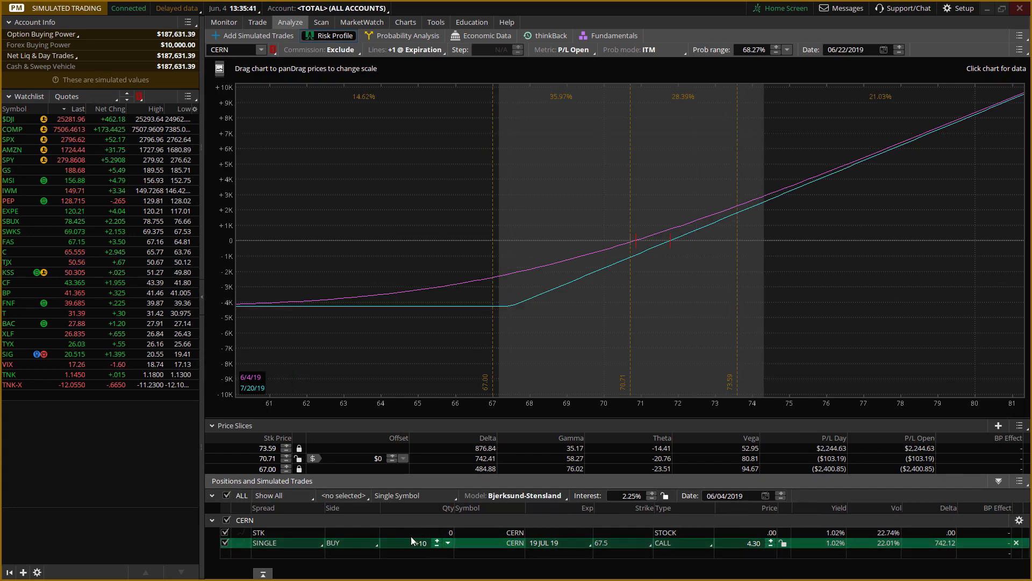
pyautogui.click(437, 546)
pyautogui.click(435, 547)
pyautogui.click(435, 546)
pyautogui.click(436, 546)
pyautogui.click(435, 546)
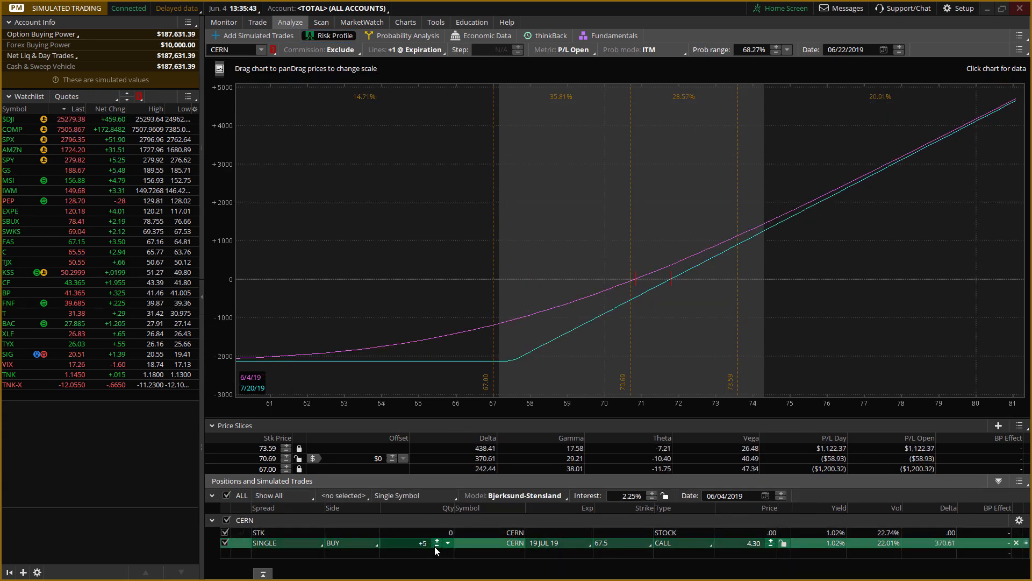
pyautogui.click(435, 546)
pyautogui.click(435, 547)
pyautogui.click(435, 547)
pyautogui.click(435, 546)
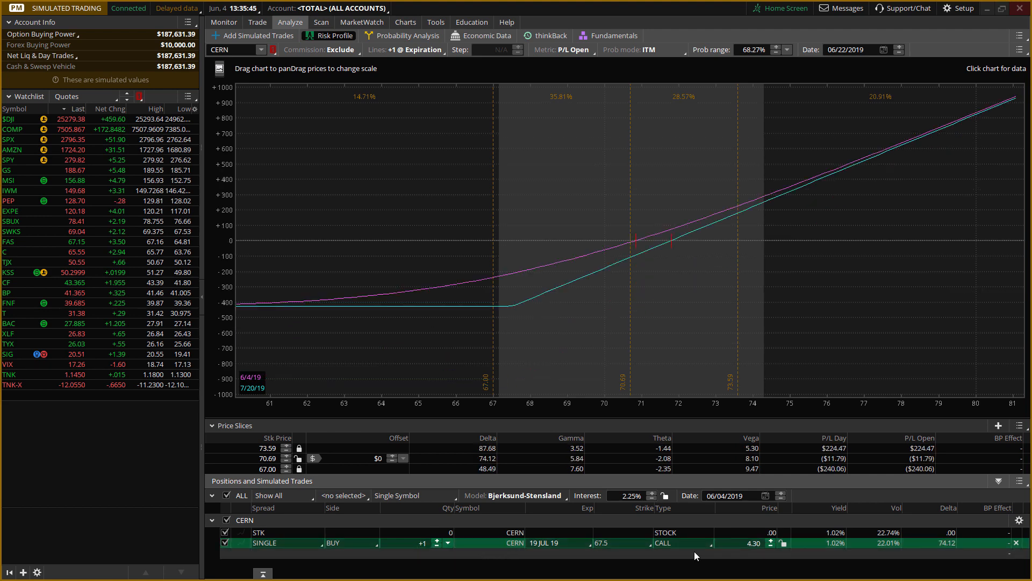
# Set the simulated 67.5 call's price to 4.20.
pyautogui.click(772, 540)
pyautogui.click(772, 547)
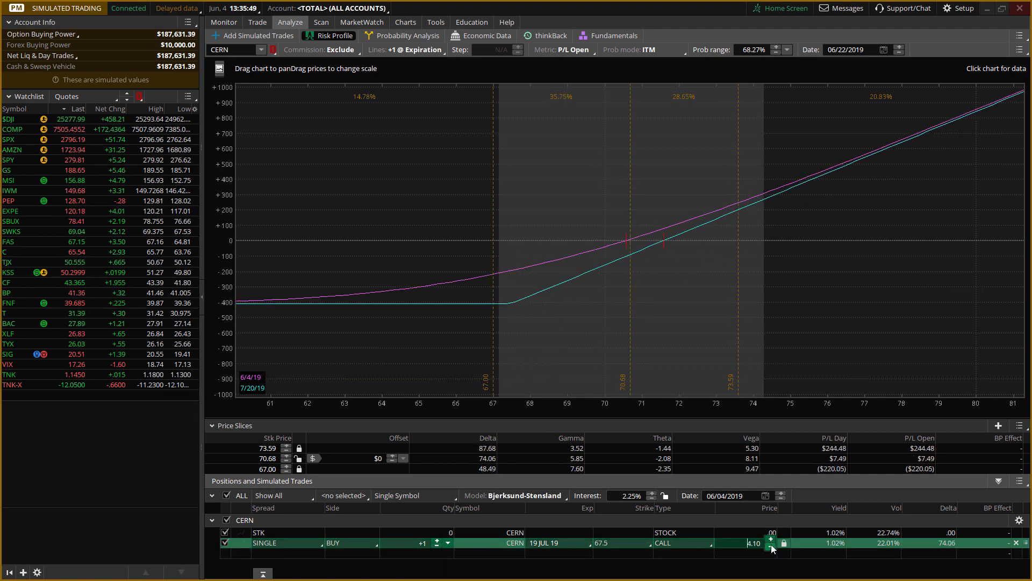
pyautogui.click(772, 548)
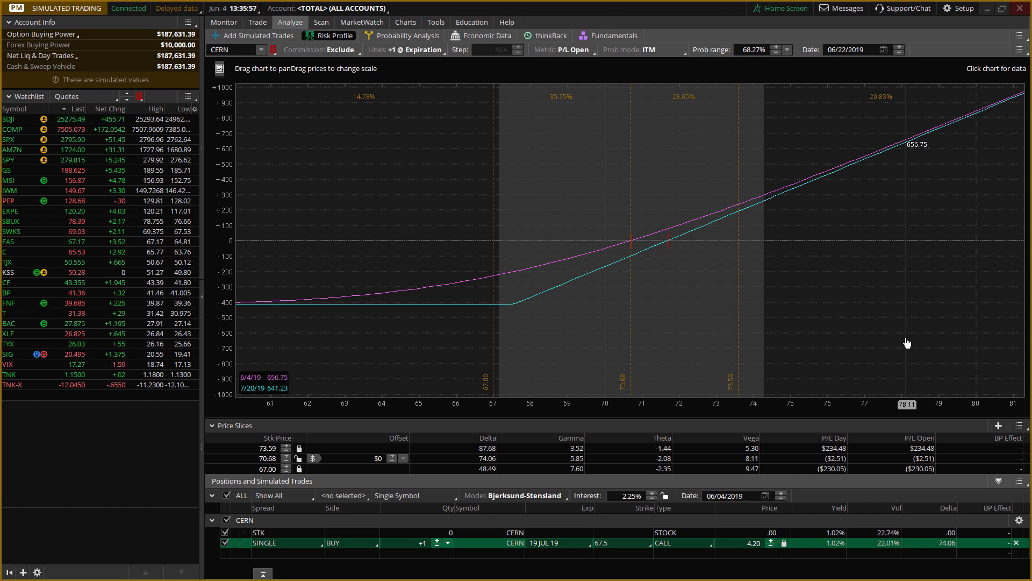
# Compare the long call's risk profile with the CERN price chart and the 19 JUL 19 option chain.
pyautogui.moveTo(979, 413); pyautogui.dragTo(795, 412)
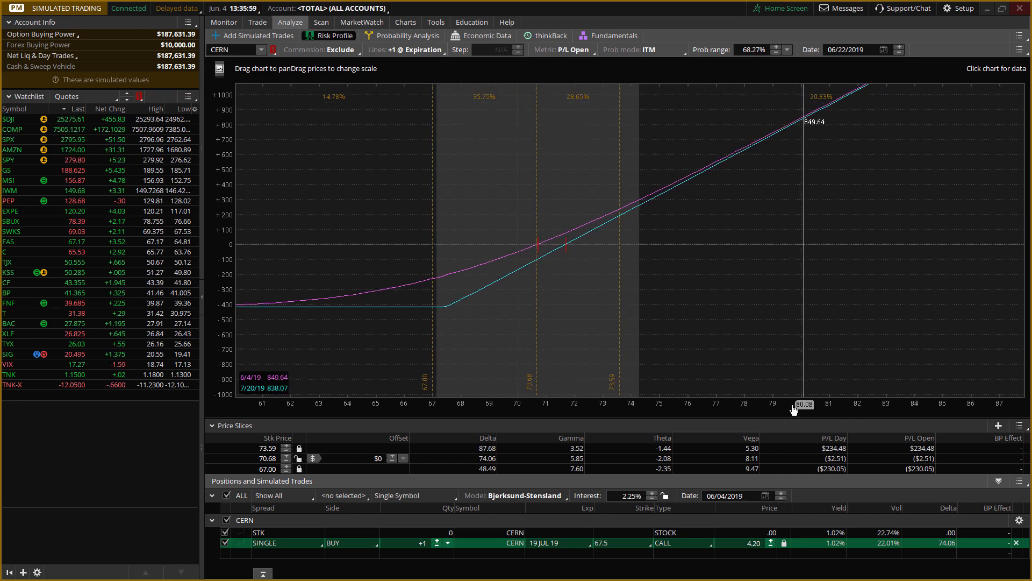
pyautogui.moveTo(656, 238); pyautogui.dragTo(771, 236)
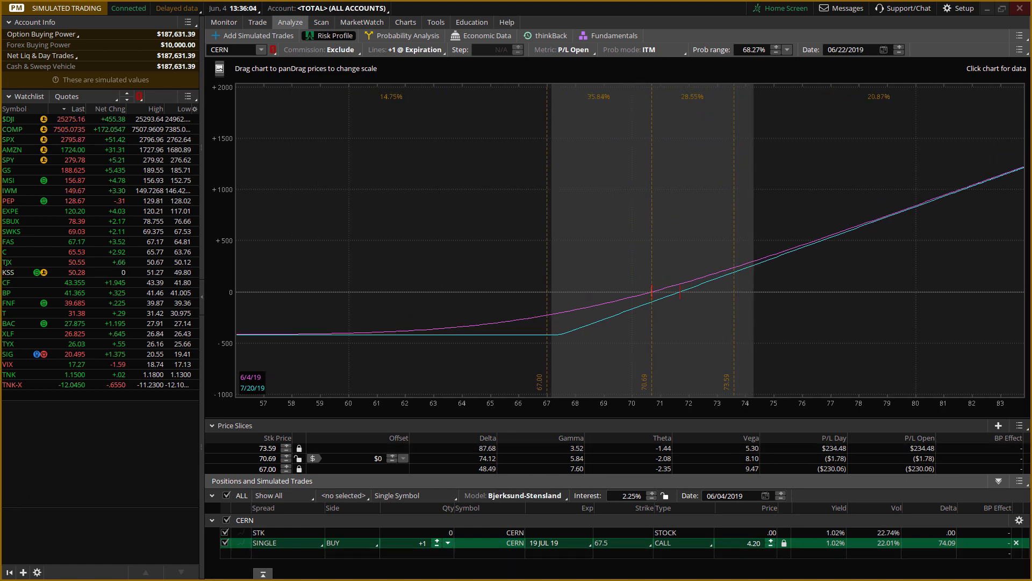
pyautogui.click(406, 22)
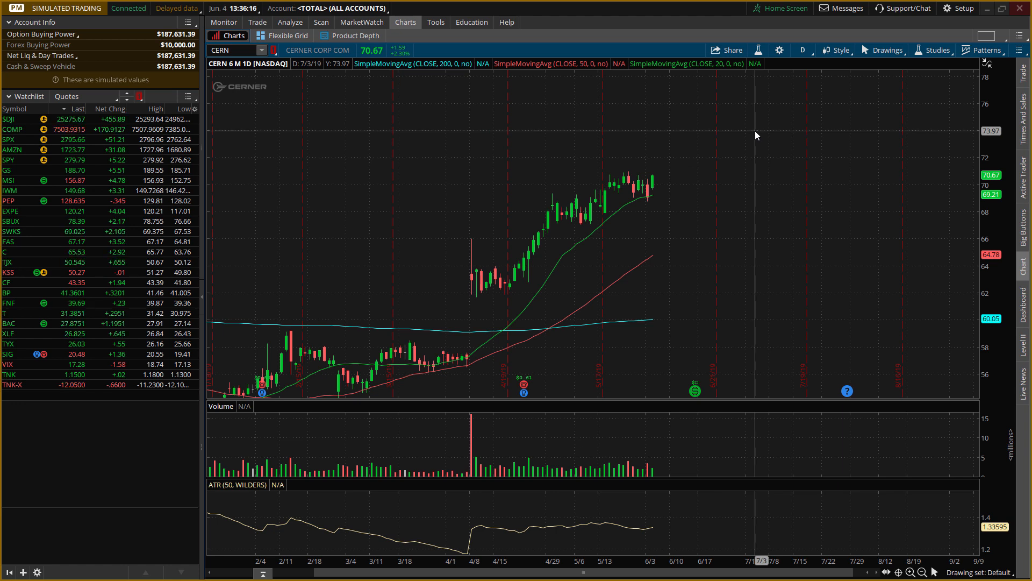
pyautogui.click(288, 24)
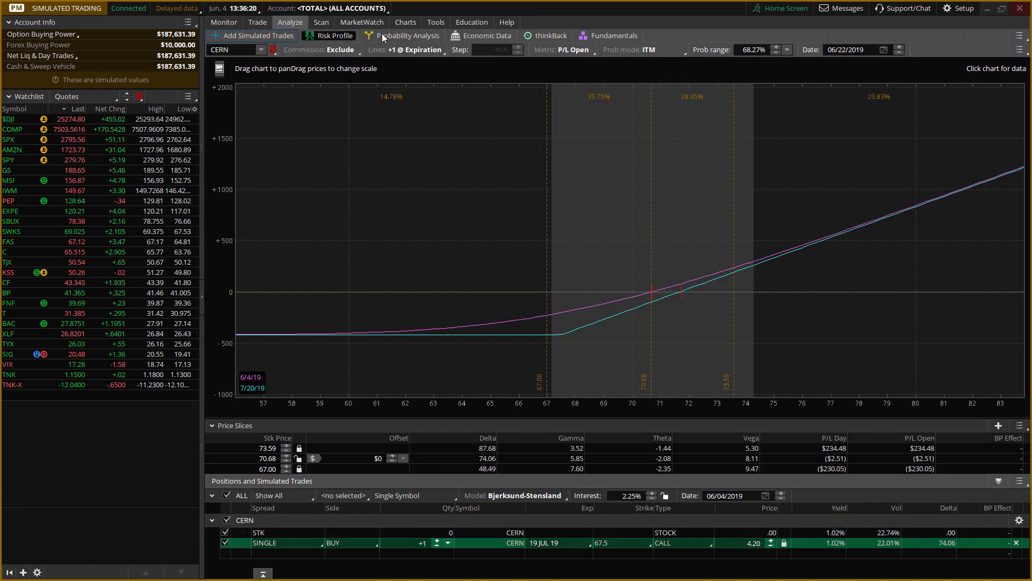
pyautogui.click(264, 38)
pyautogui.click(329, 36)
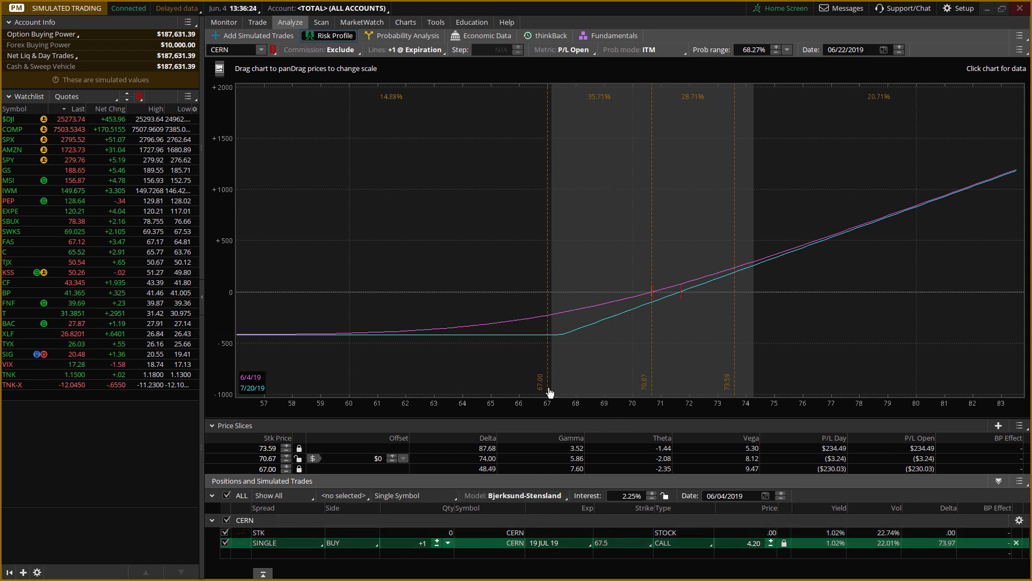
pyautogui.click(258, 36)
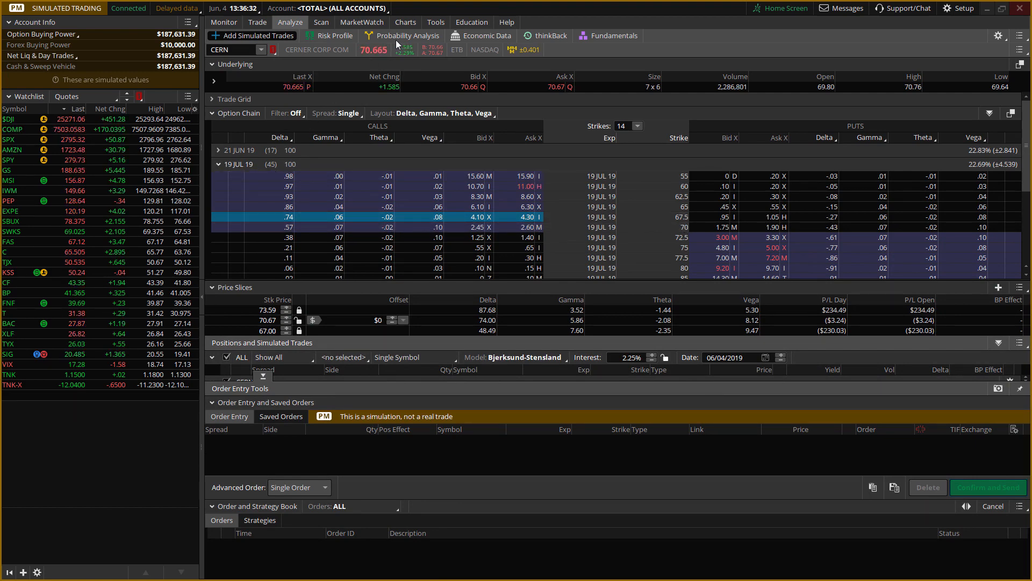
pyautogui.click(403, 23)
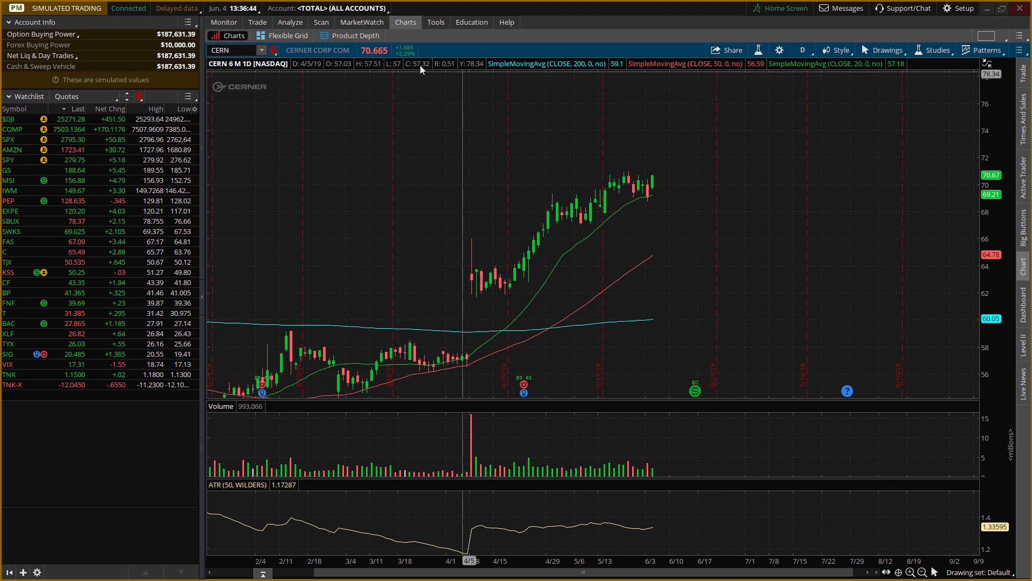
pyautogui.click(295, 24)
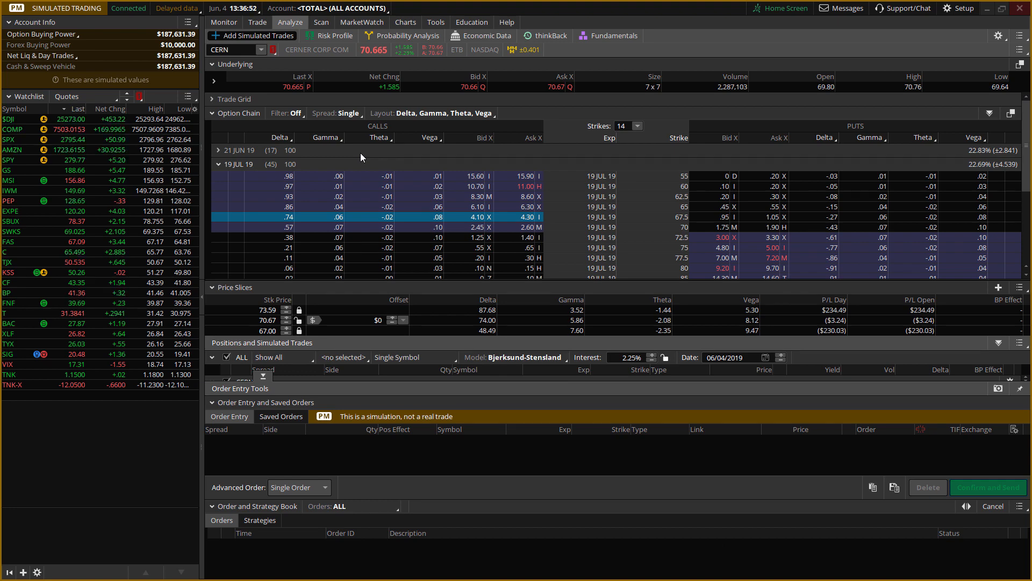
# Plot the risk profile lines as +4 @ Day Step with a step of 7 days.
pyautogui.click(329, 35)
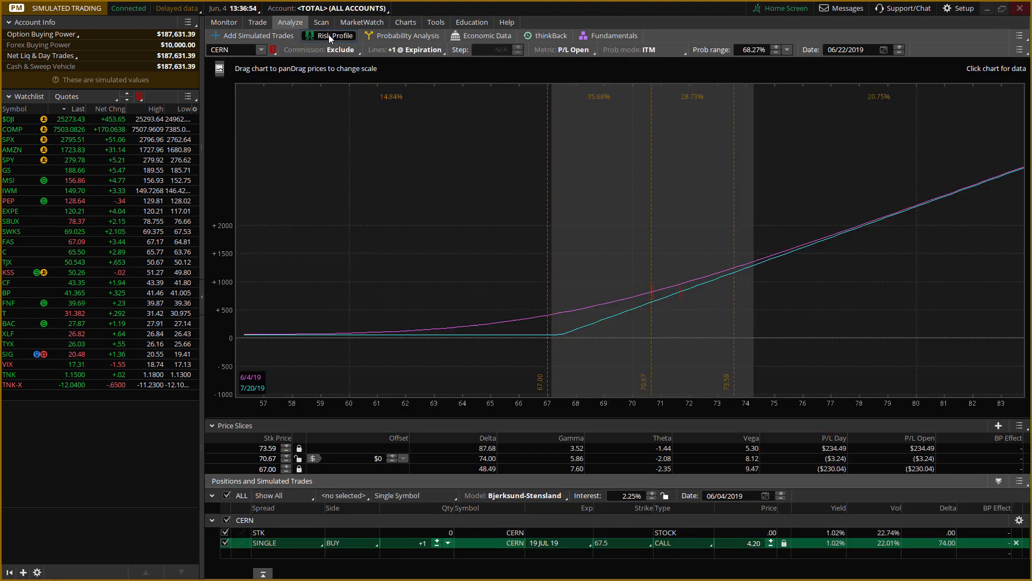
pyautogui.click(415, 51)
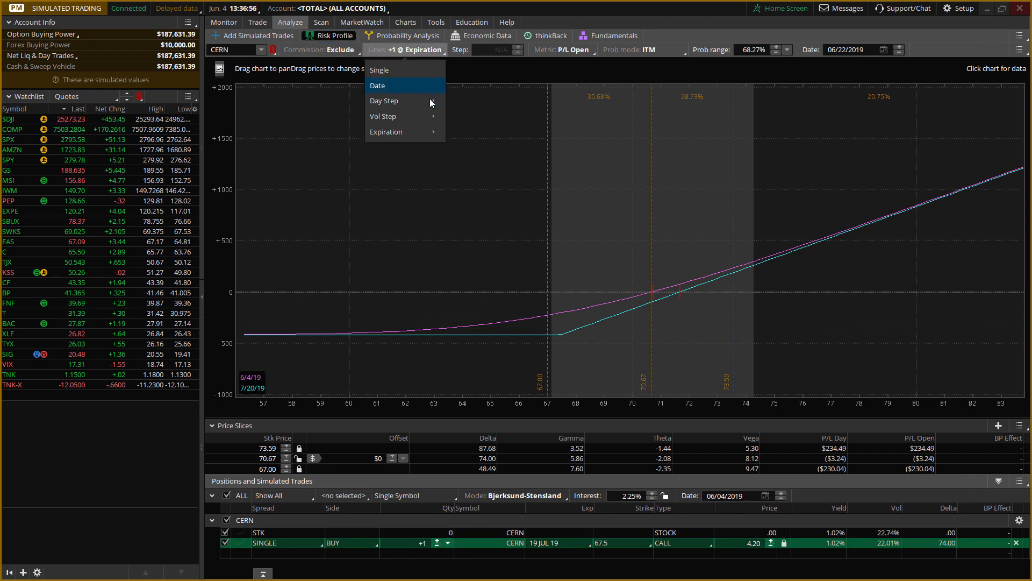
pyautogui.moveTo(431, 102)
pyautogui.click(492, 149)
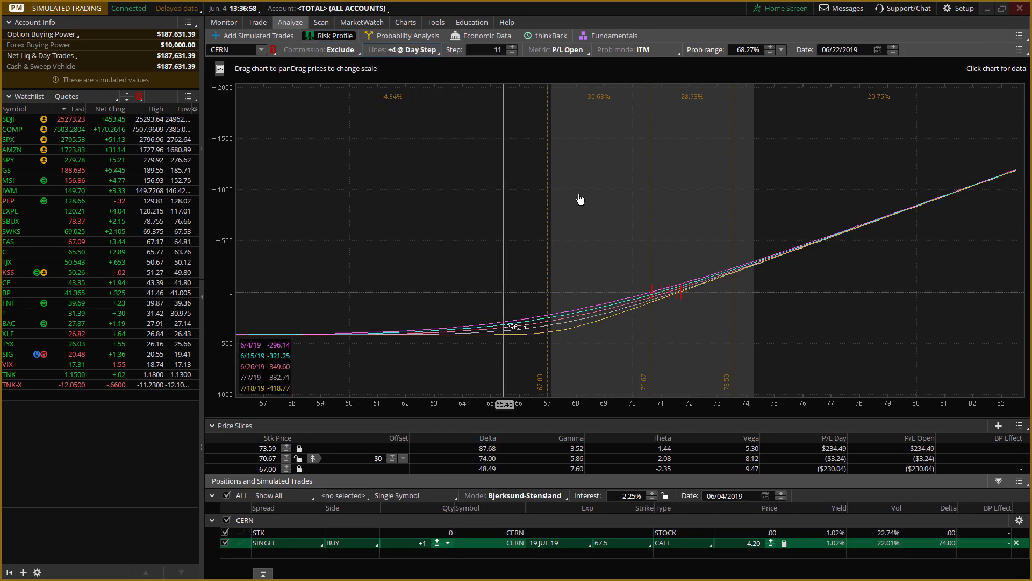
pyautogui.click(512, 53)
pyautogui.click(512, 53)
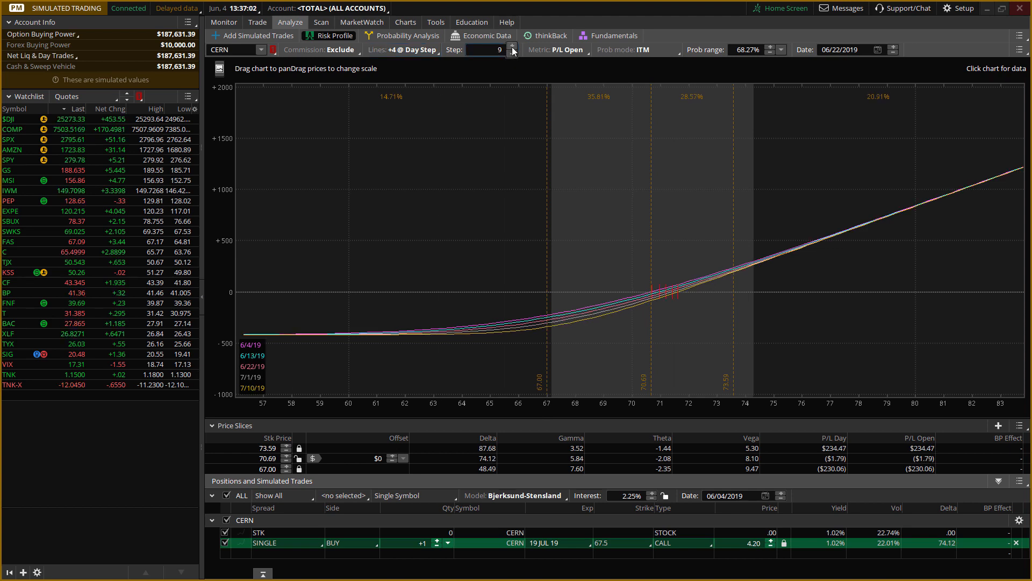
pyautogui.click(512, 47)
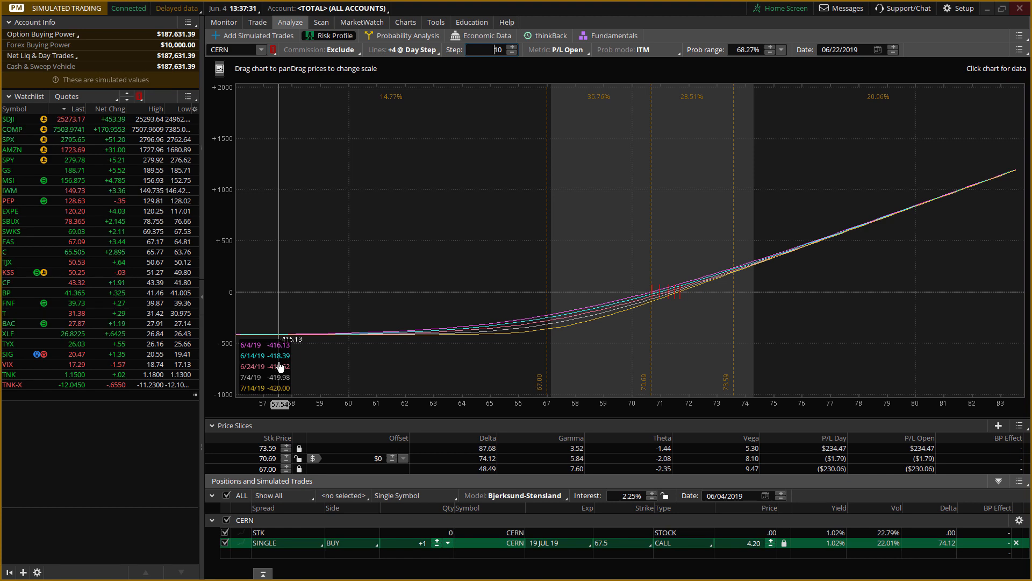
pyautogui.click(514, 53)
pyautogui.click(514, 53)
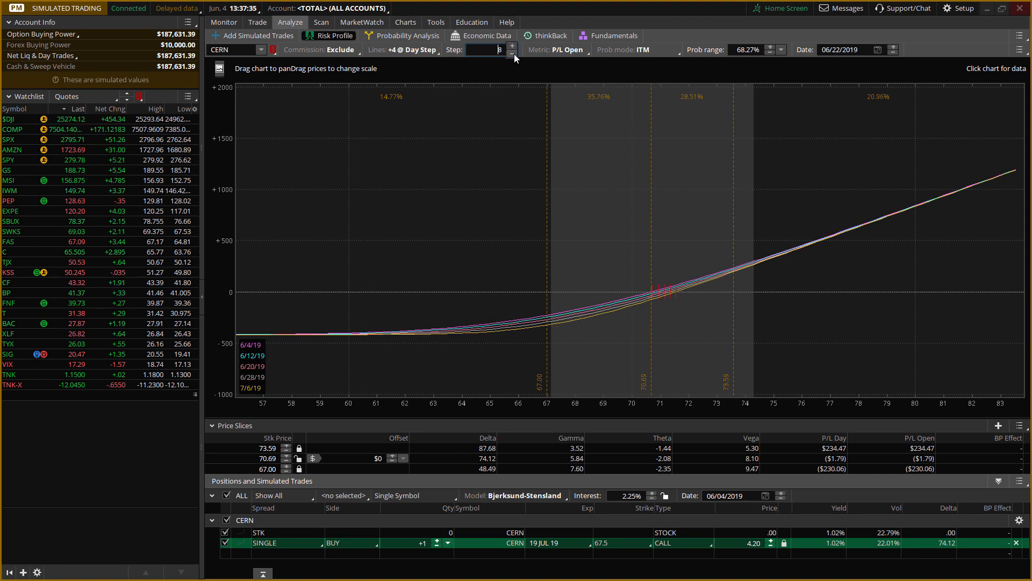
pyautogui.click(513, 53)
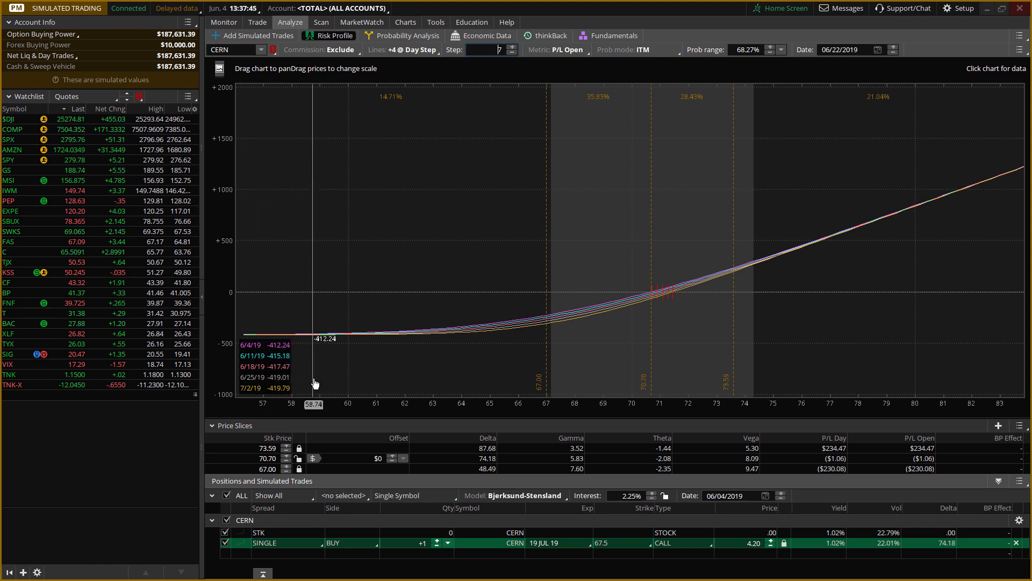
# Set the upper price slice's stock price to 74.00.
pyautogui.click(268, 448)
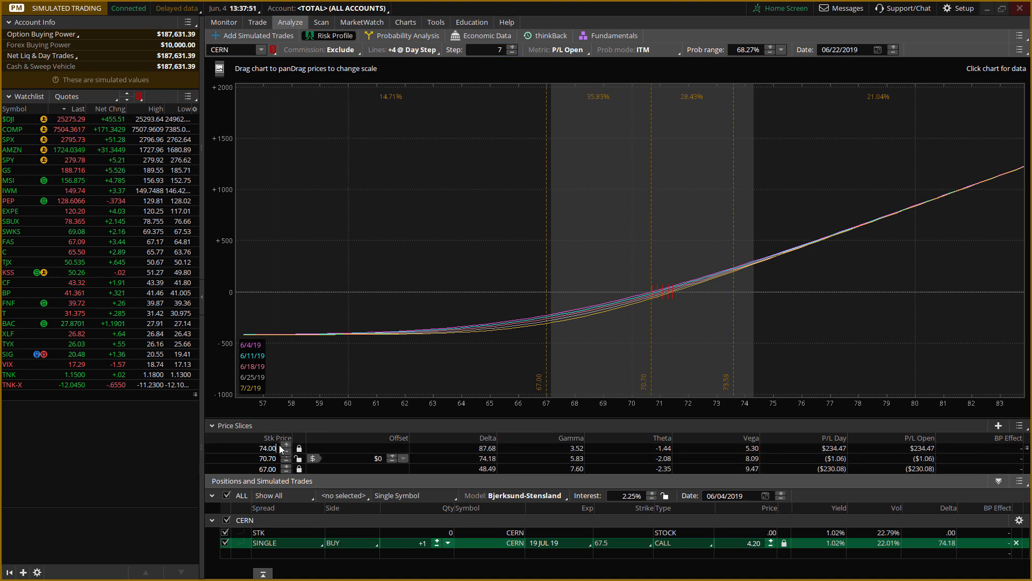
pyautogui.write('74.00')
pyautogui.press('Return')
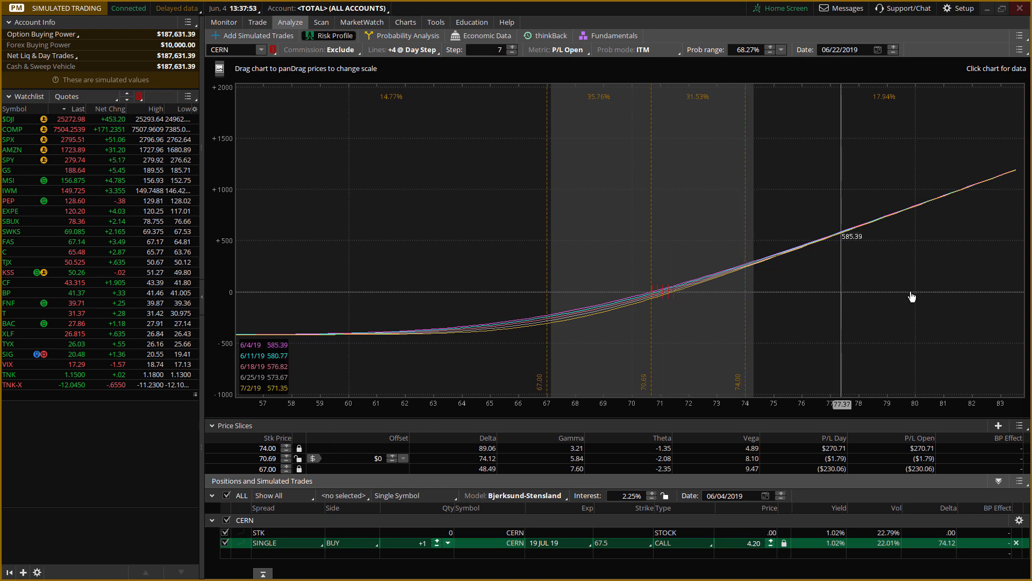
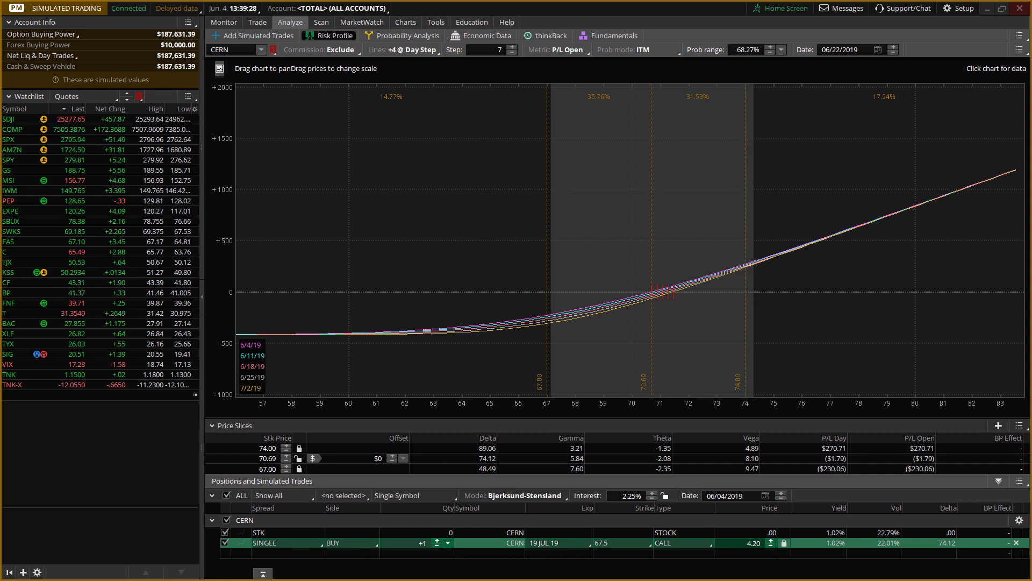
# Switch to the browser, close the Long Call setup sheet PDF, and return to the new TradeBench trade plan.
pyautogui.hotkey('alt', 'Tab')
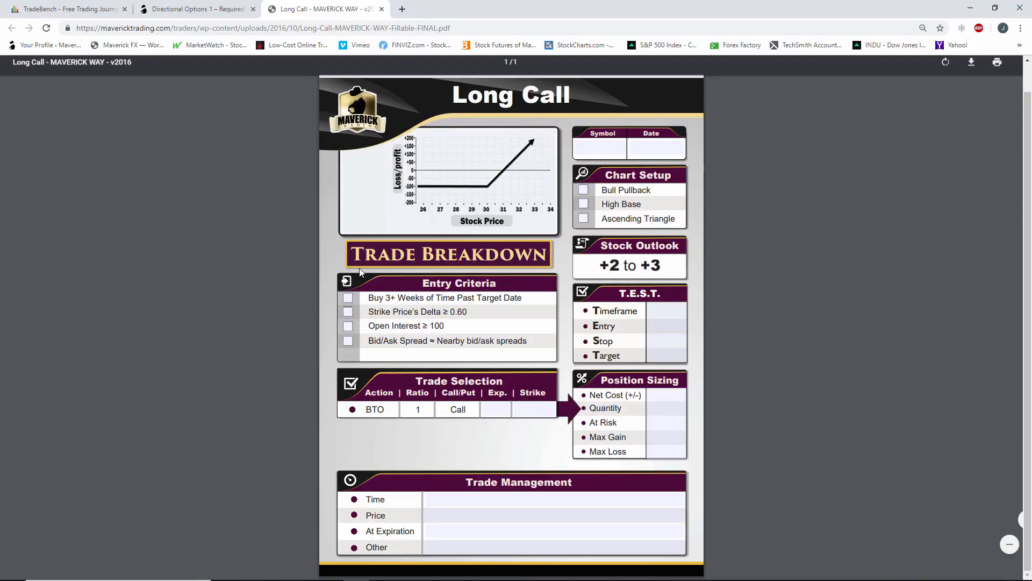
pyautogui.click(111, 10)
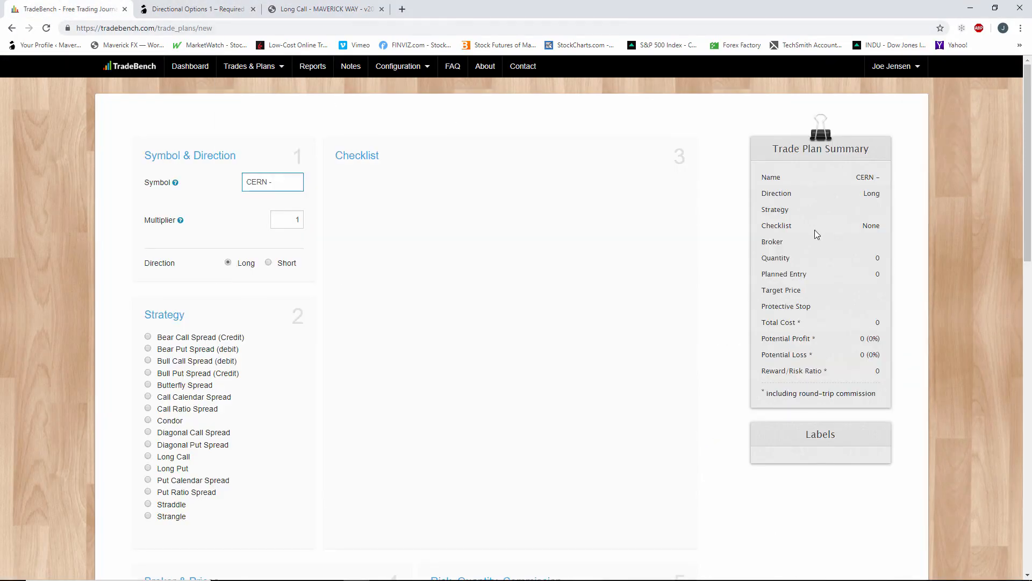
pyautogui.click(338, 13)
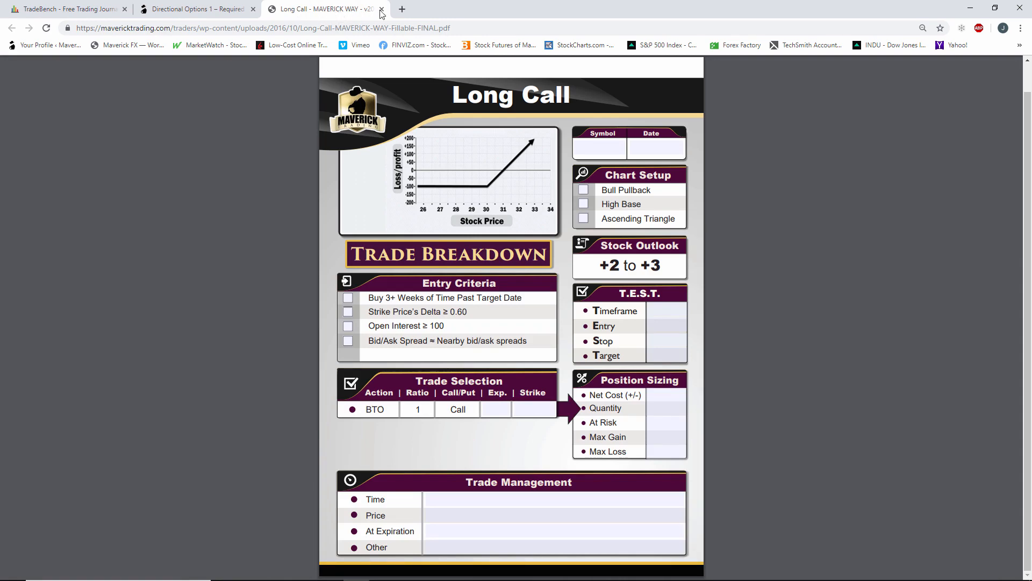
pyautogui.hotkey('ctrl', 'shift', 'Tab')
pyautogui.click(360, 10)
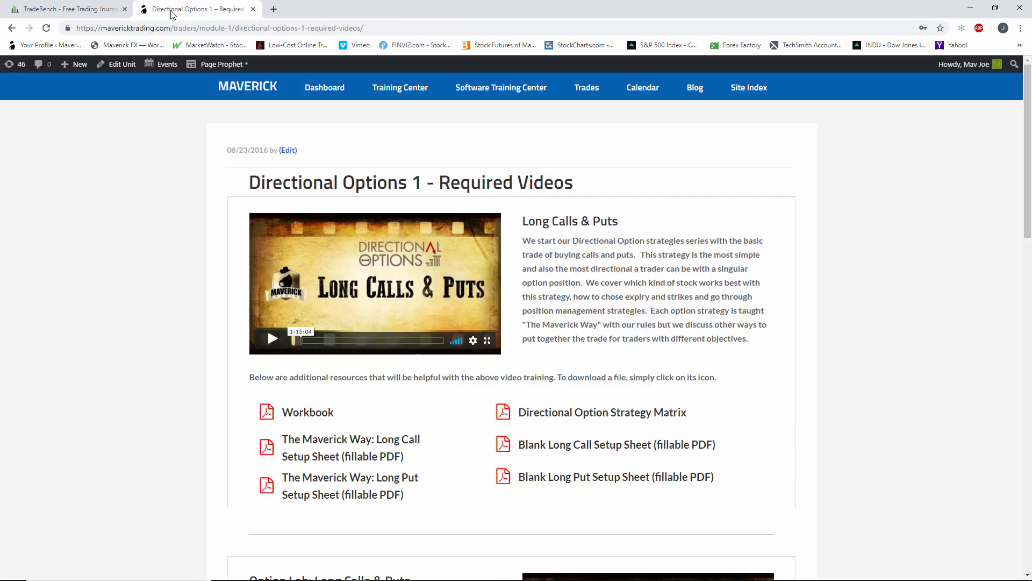
pyautogui.click(108, 9)
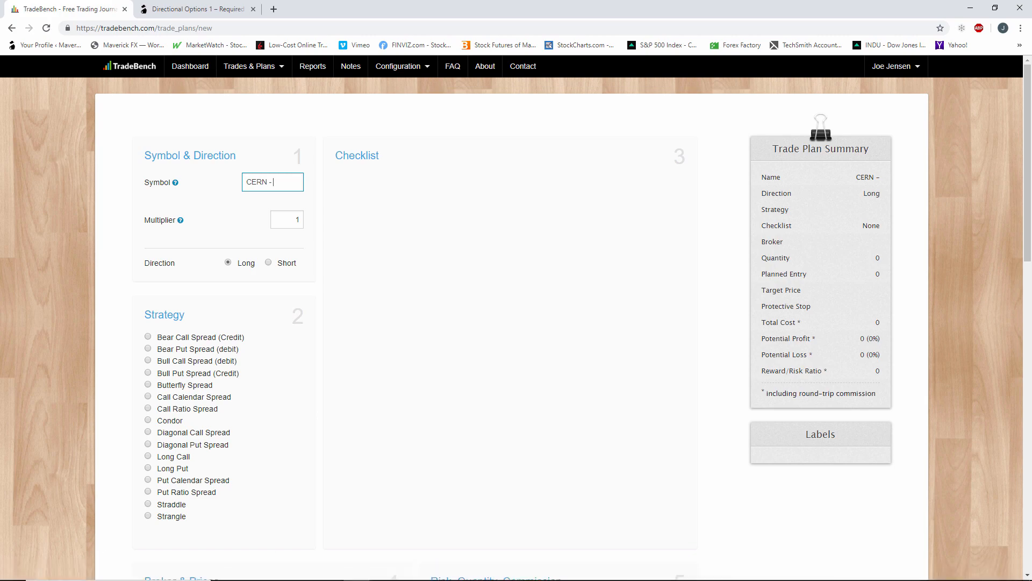
# Complete the trade plan's symbol name as "CERN - July 19 2019 67.50 Calls".
pyautogui.click(407, 569)
pyautogui.write('uluy')
pyautogui.write('2019')
pyautogui.write(' 67.50')
pyautogui.write(' Calls')
# Set the trade plan's multiplier to 100 and check it against the order quantity section.
pyautogui.click(293, 215)
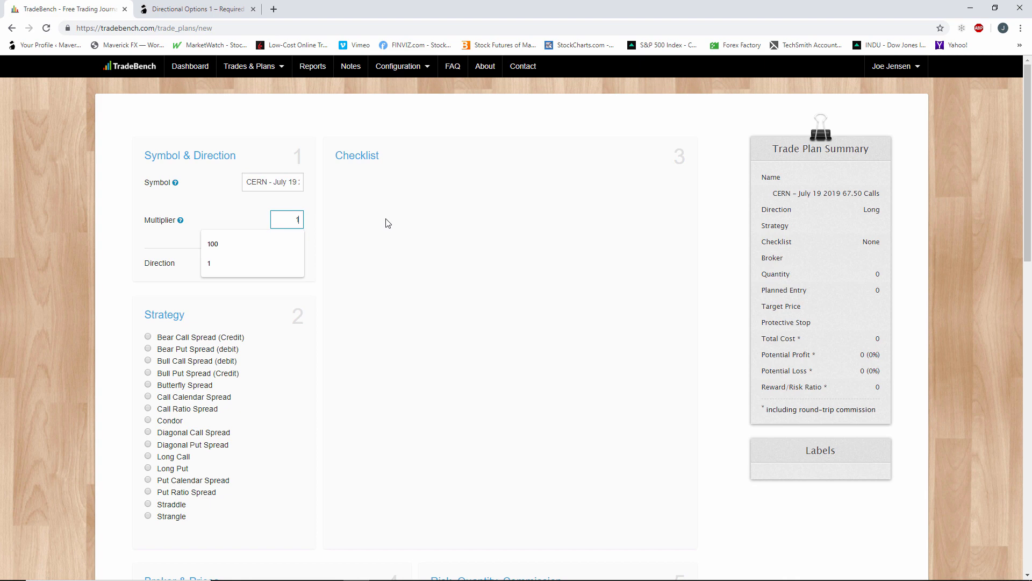
pyautogui.write('00')
pyautogui.scroll(-3, 381, 224)
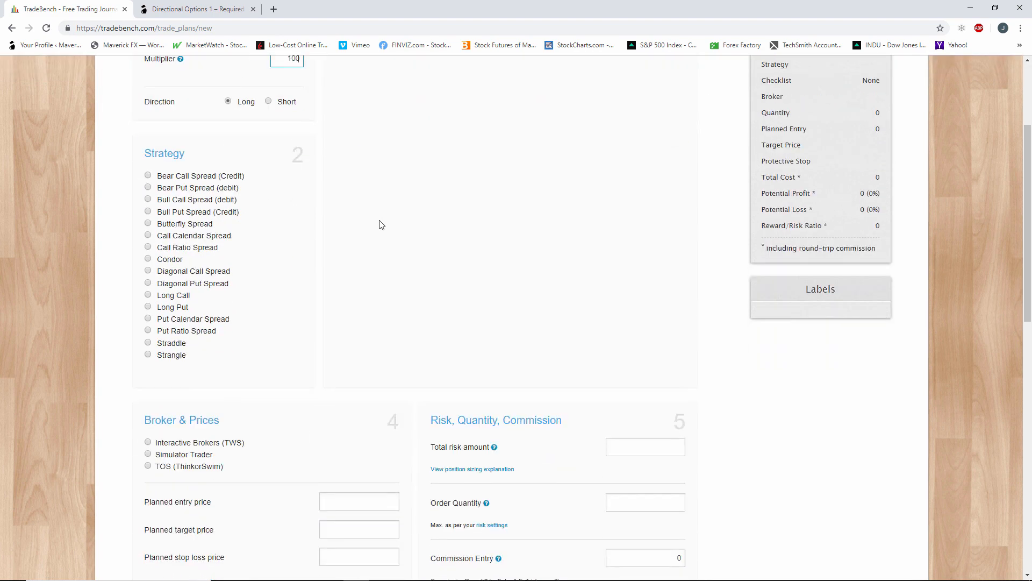
pyautogui.scroll(-2, 398, 236)
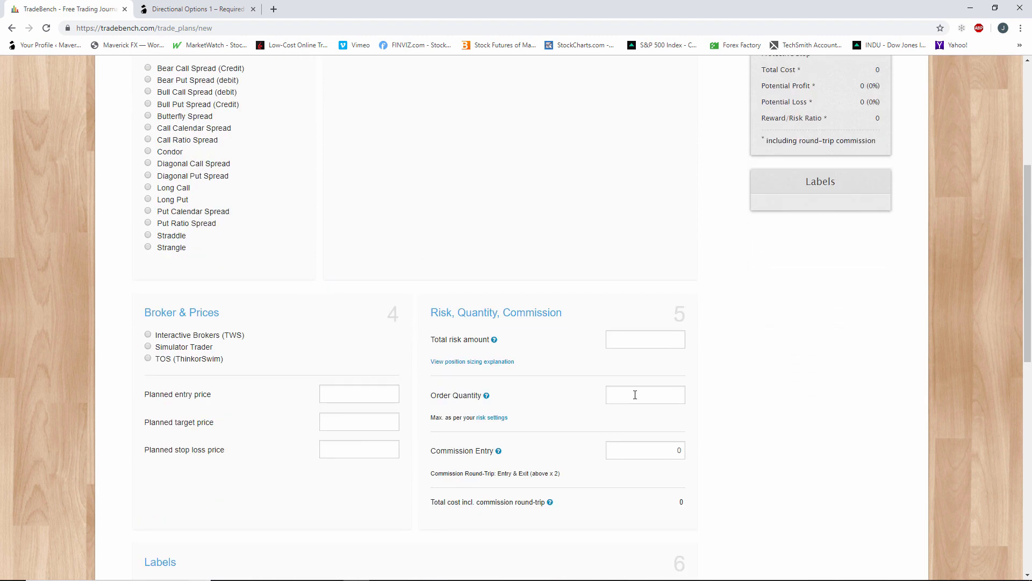
pyautogui.scroll(4, 631, 395)
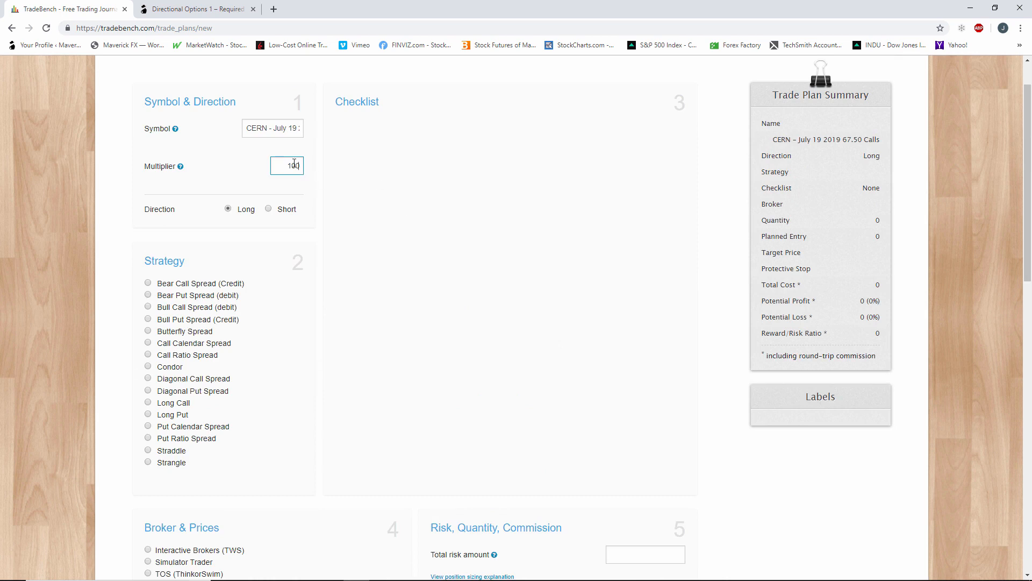
# Return the multiplier to 1 and check the order quantity section.
pyautogui.press('BackSpace')
pyautogui.press('BackSpace')
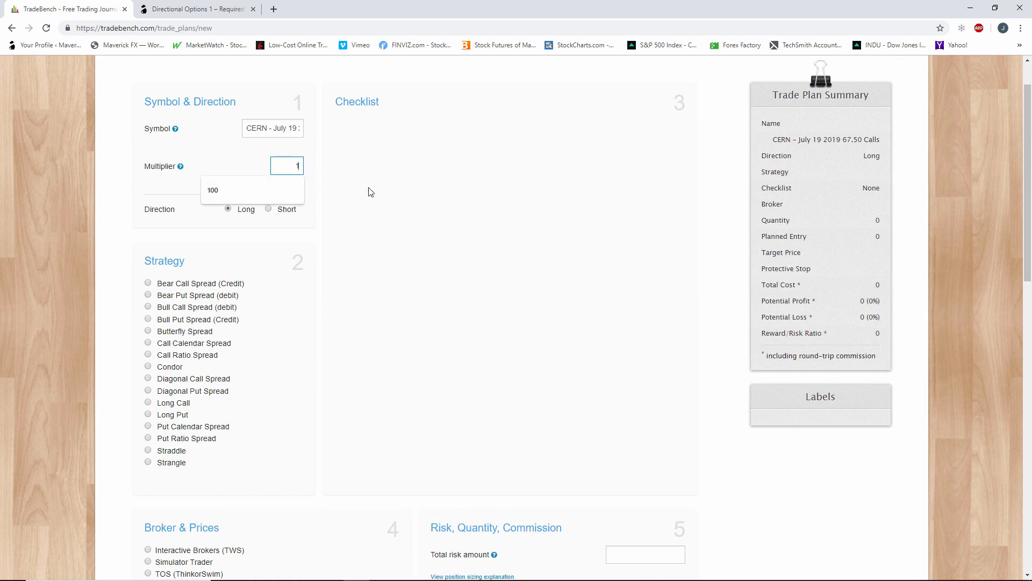
pyautogui.click(282, 166)
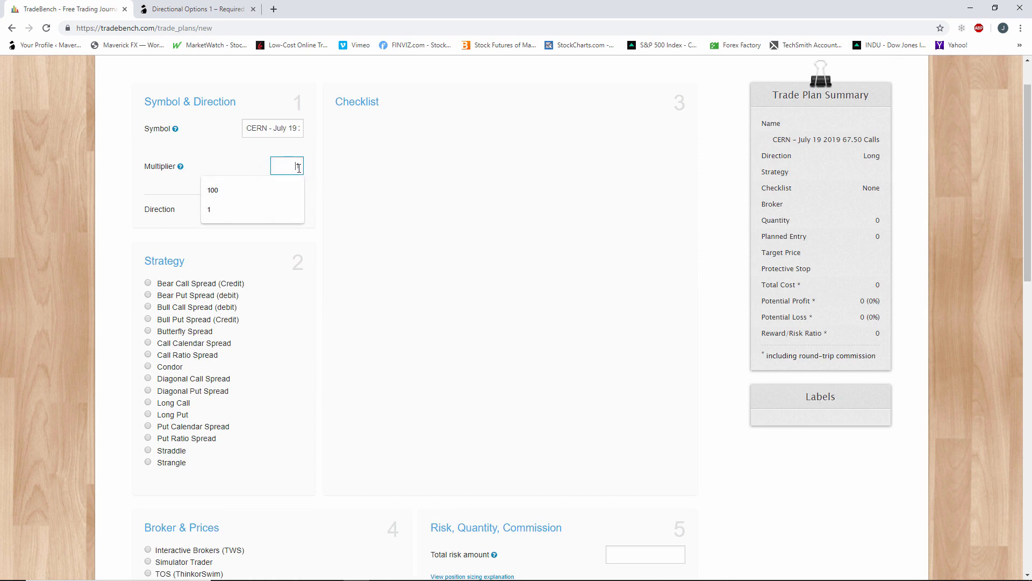
pyautogui.click(418, 219)
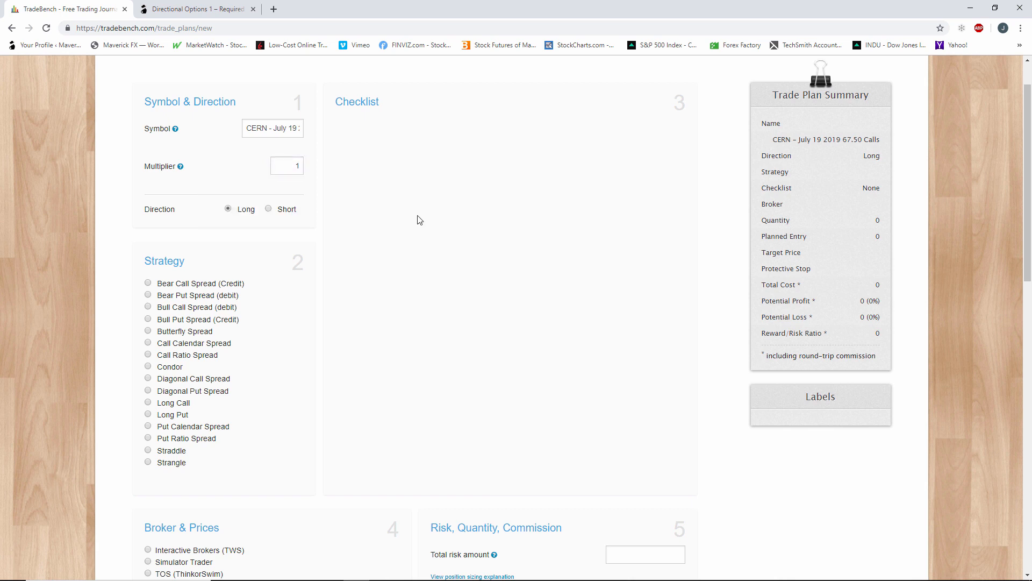
pyautogui.scroll(-3, 431, 290)
pyautogui.click(663, 446)
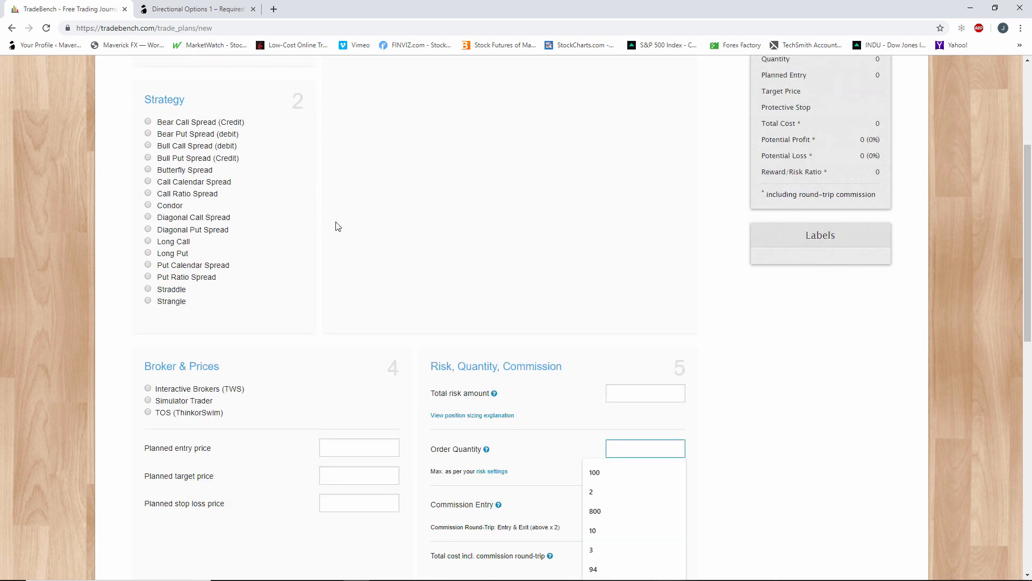
pyautogui.scroll(3, 344, 226)
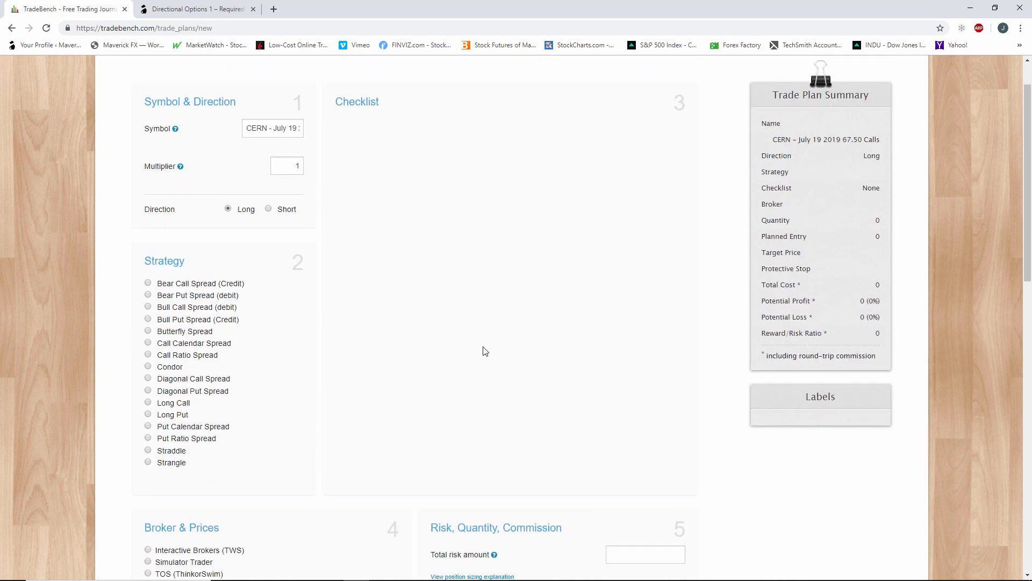
pyautogui.scroll(-3, 484, 352)
pyautogui.scroll(4, 444, 295)
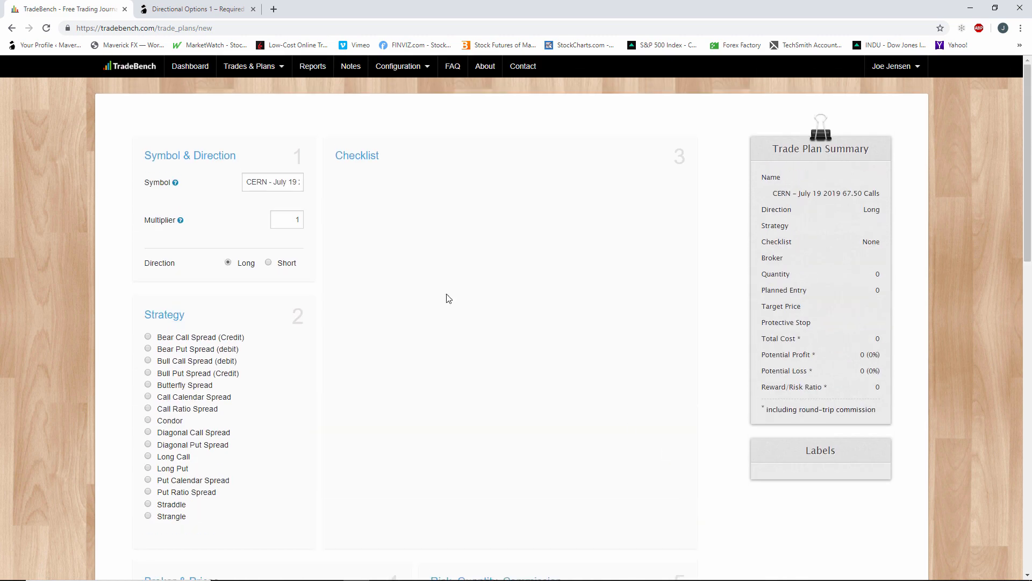
# Change the multiplier to 100 again and inspect the order quantity entry.
pyautogui.click(293, 219)
pyautogui.write('00')
pyautogui.scroll(-2, 319, 235)
pyautogui.scroll(-2, 321, 237)
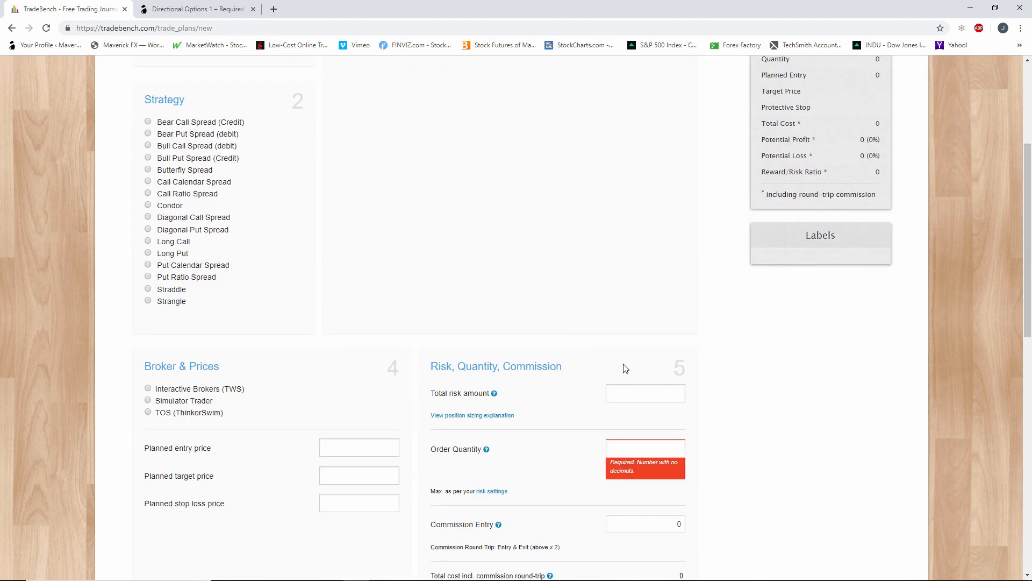
pyautogui.click(679, 450)
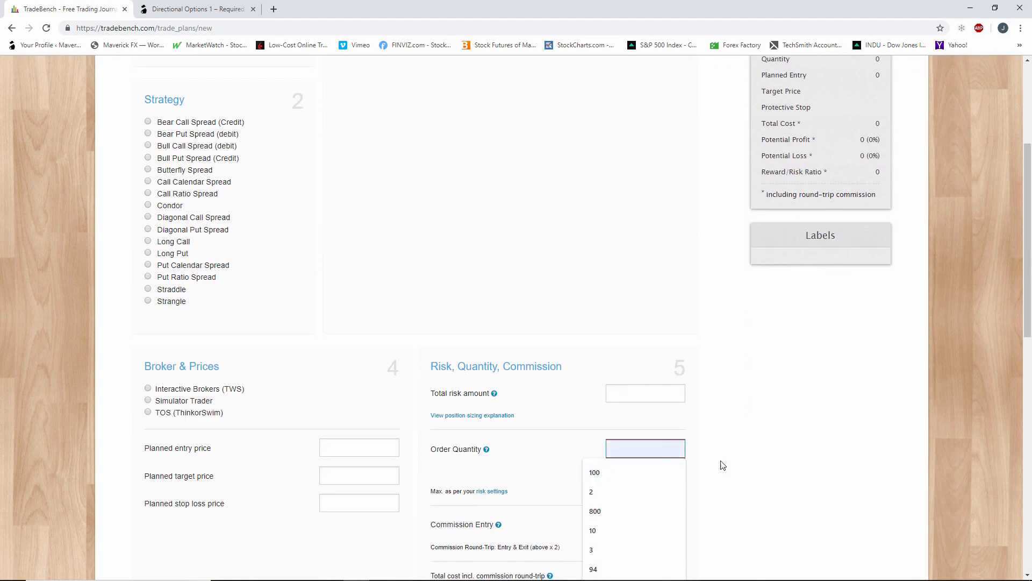
pyautogui.scroll(4, 441, 285)
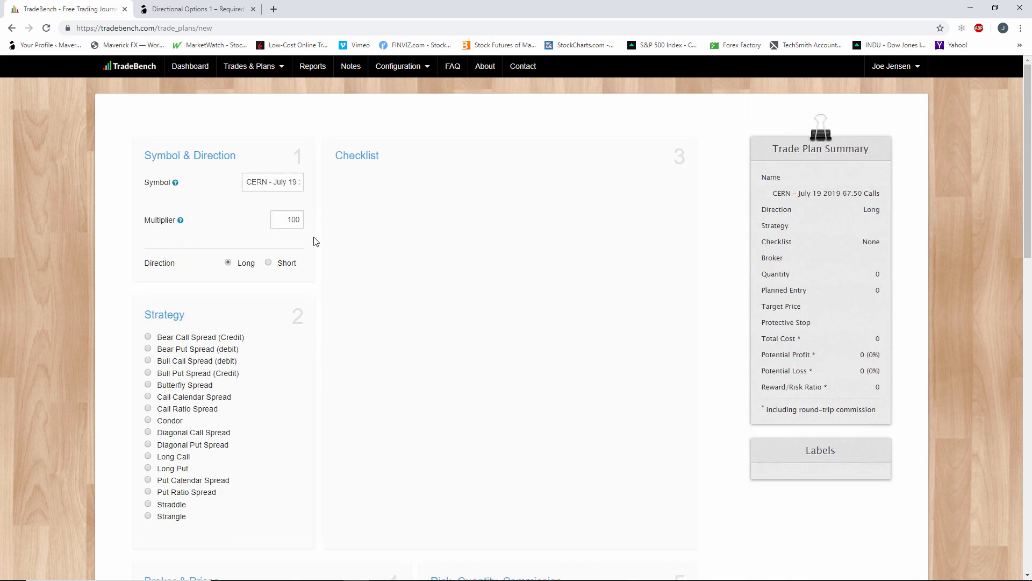
# Set the trade plan's multiplier to 1.
pyautogui.click(301, 226)
pyautogui.press('BackSpace')
pyautogui.press('BackSpace')
pyautogui.press('BackSpace')
pyautogui.write('1')
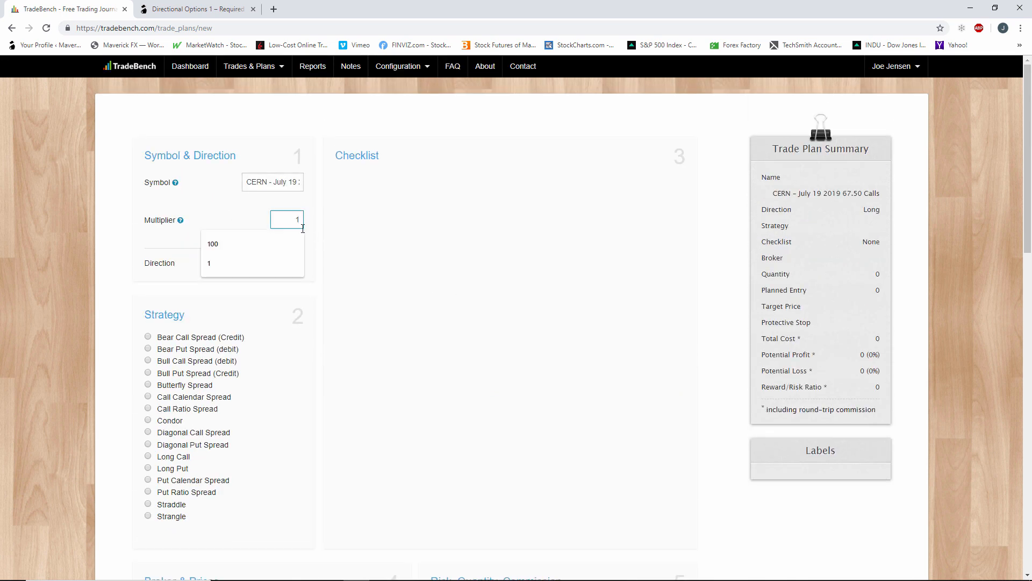
pyautogui.click(338, 237)
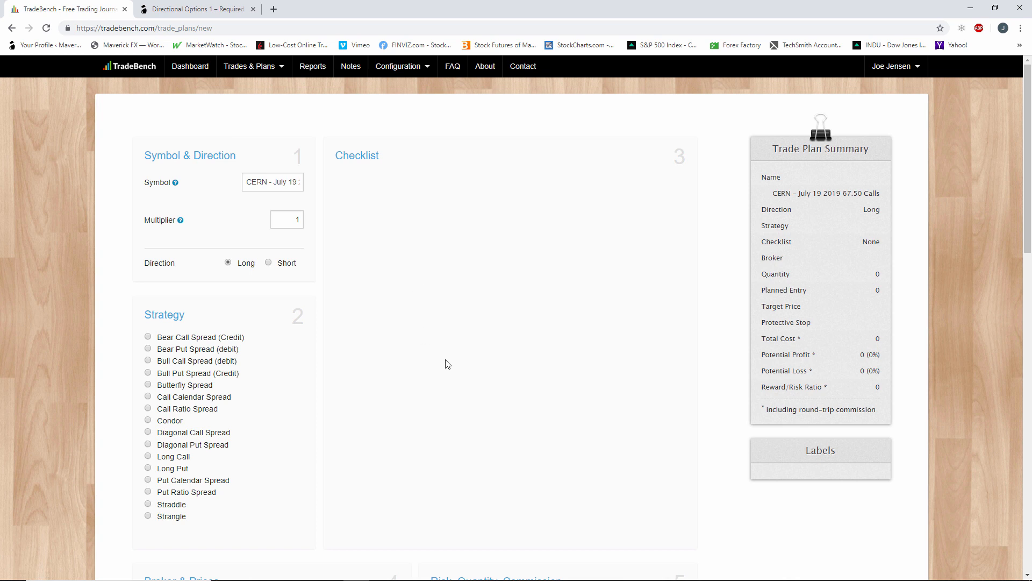
# Keep the trade direction on Long and select the Long Call strategy.
pyautogui.scroll(-2, 448, 364)
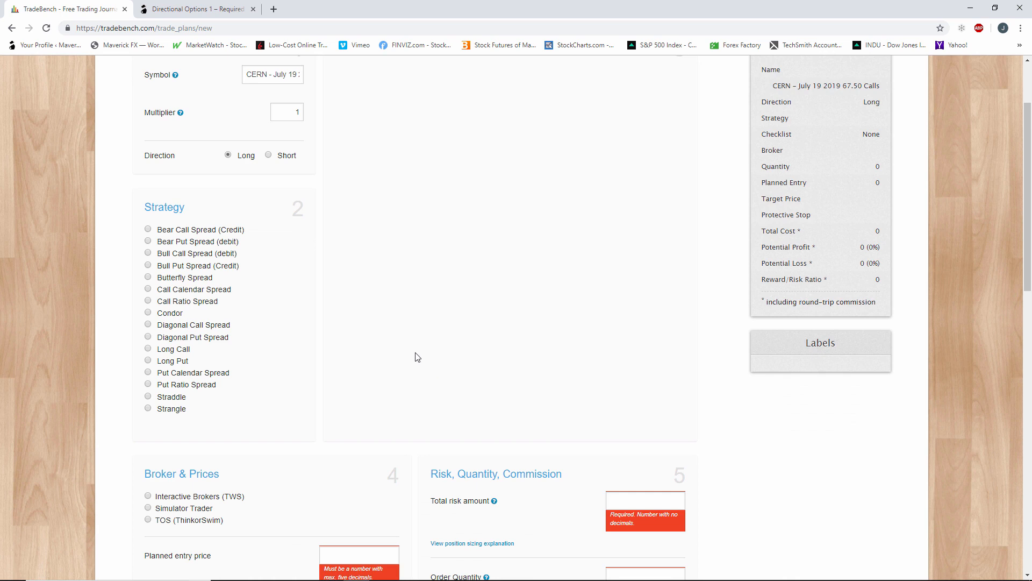
pyautogui.scroll(1, 415, 355)
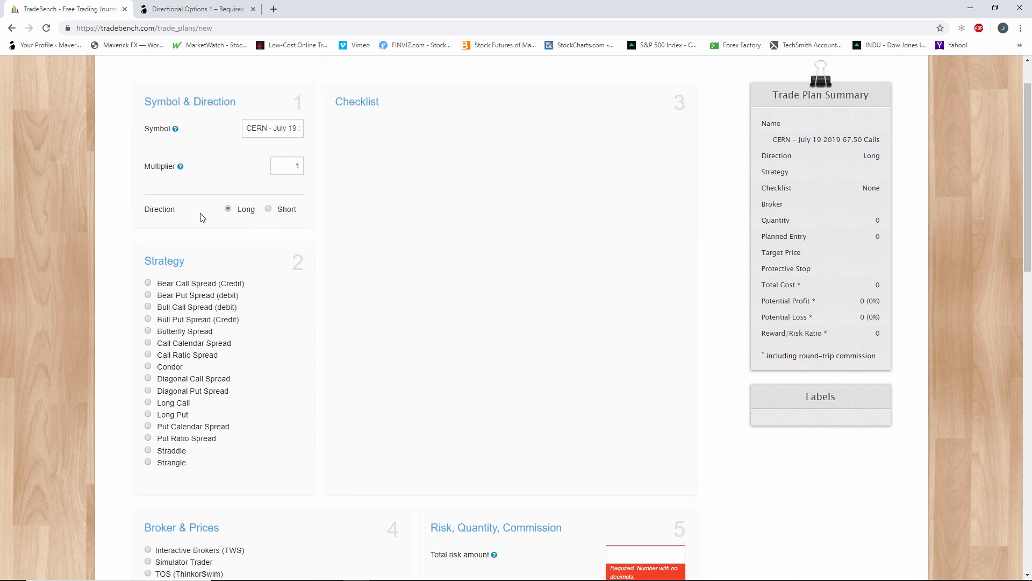
pyautogui.click(269, 209)
pyautogui.click(227, 210)
pyautogui.scroll(-1, 322, 385)
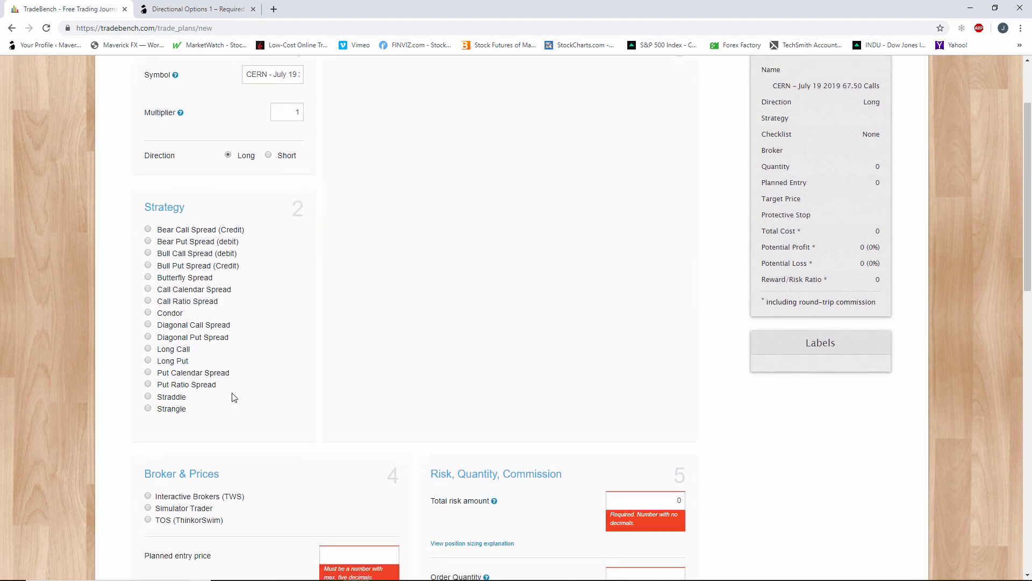
pyautogui.click(148, 348)
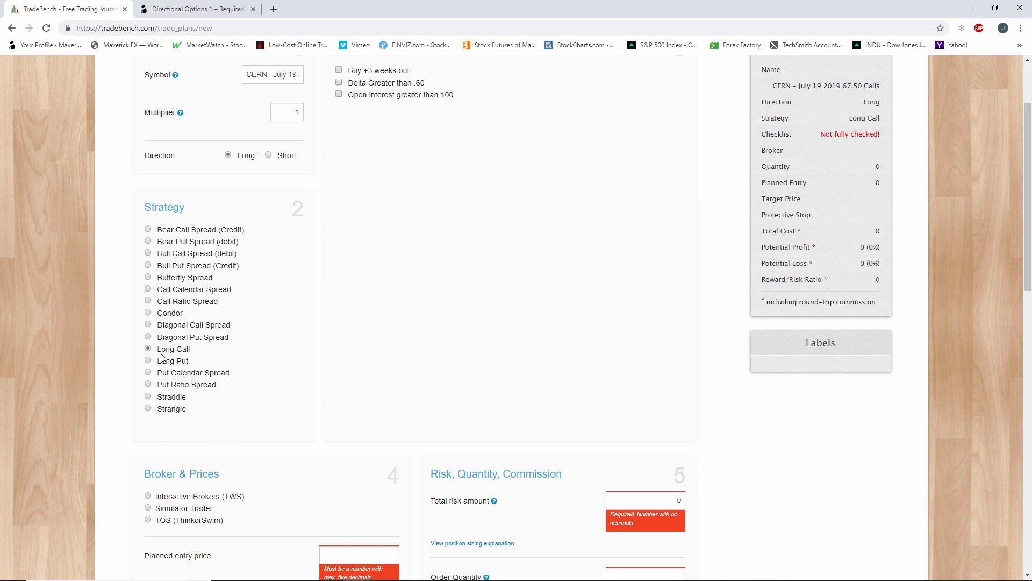
# Check off "Buy +3 weeks out" and "Delta Greater than .60" in the long call checklist.
pyautogui.scroll(2, 479, 397)
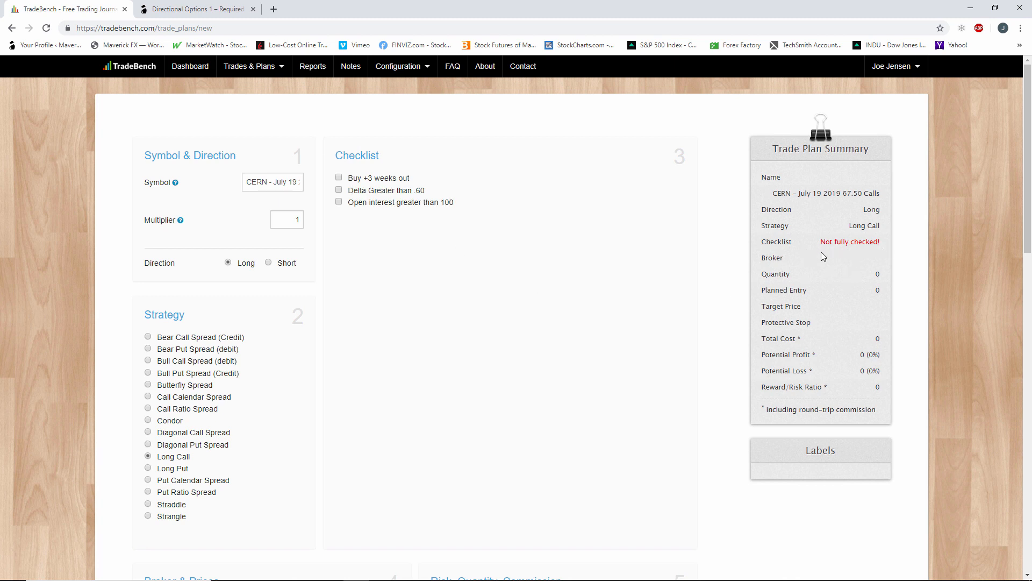
pyautogui.click(339, 178)
pyautogui.click(338, 190)
# Switch to thinkorswim and examine the 19 JUL 19 67.5 call's open interest using the option chain's Volume, Open Interest layout.
pyautogui.click(331, 579)
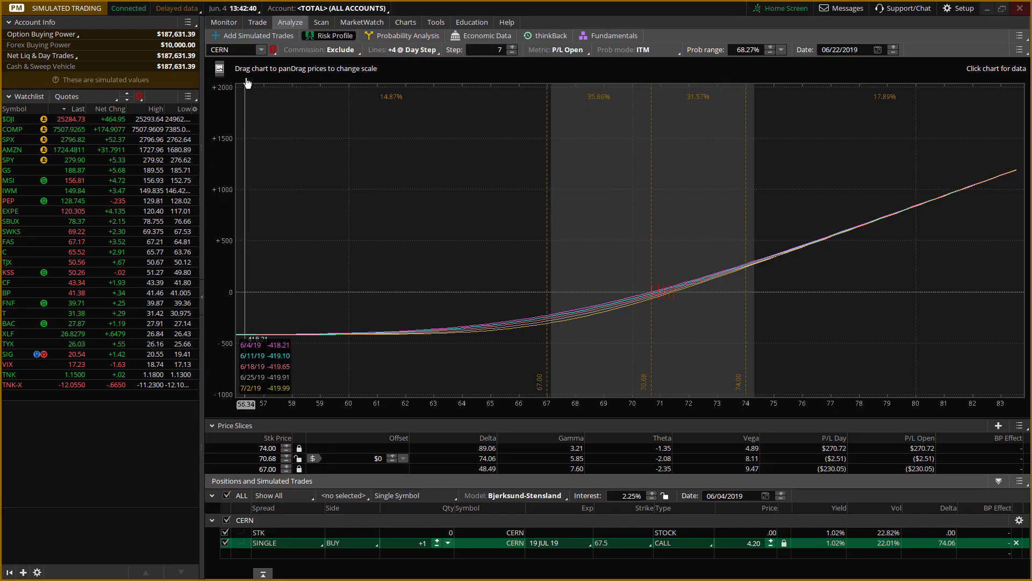
pyautogui.click(245, 37)
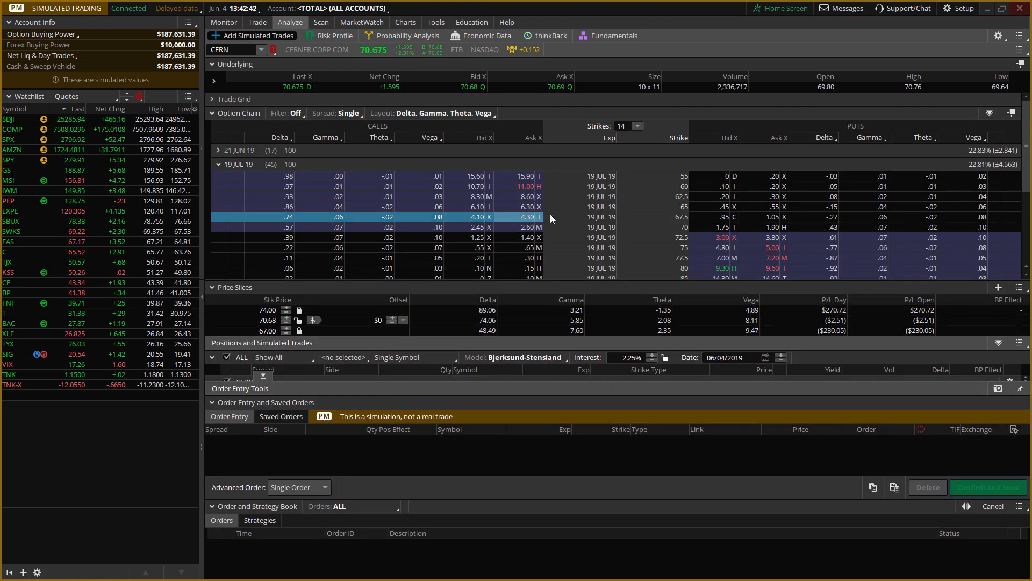
pyautogui.click(457, 114)
pyautogui.click(414, 134)
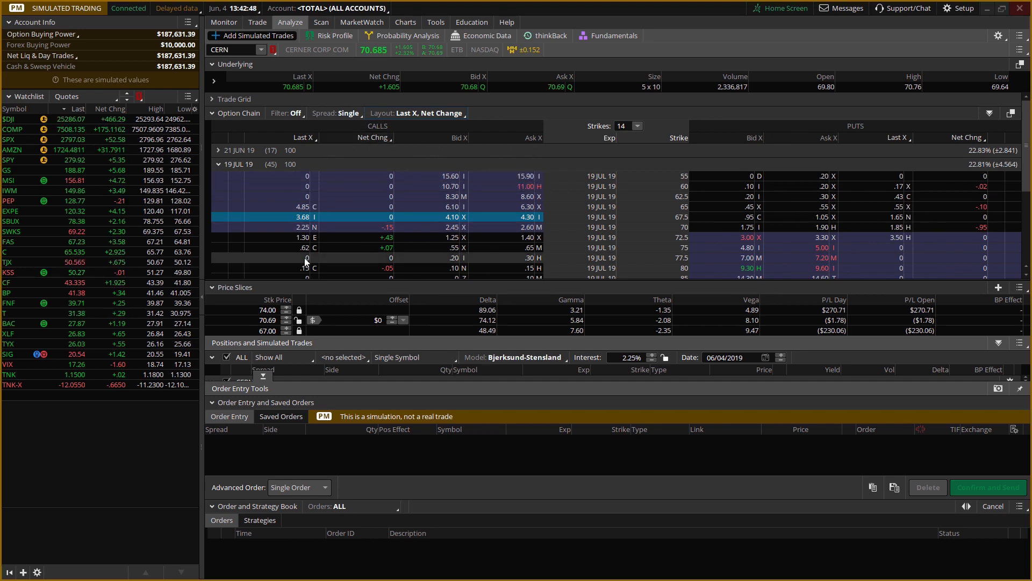
pyautogui.click(433, 113)
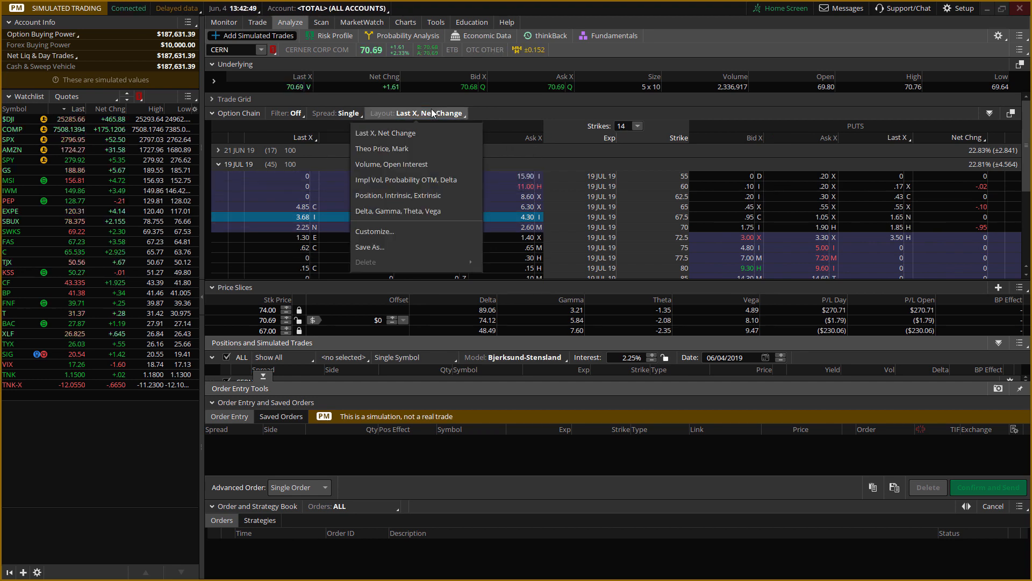
pyautogui.click(425, 164)
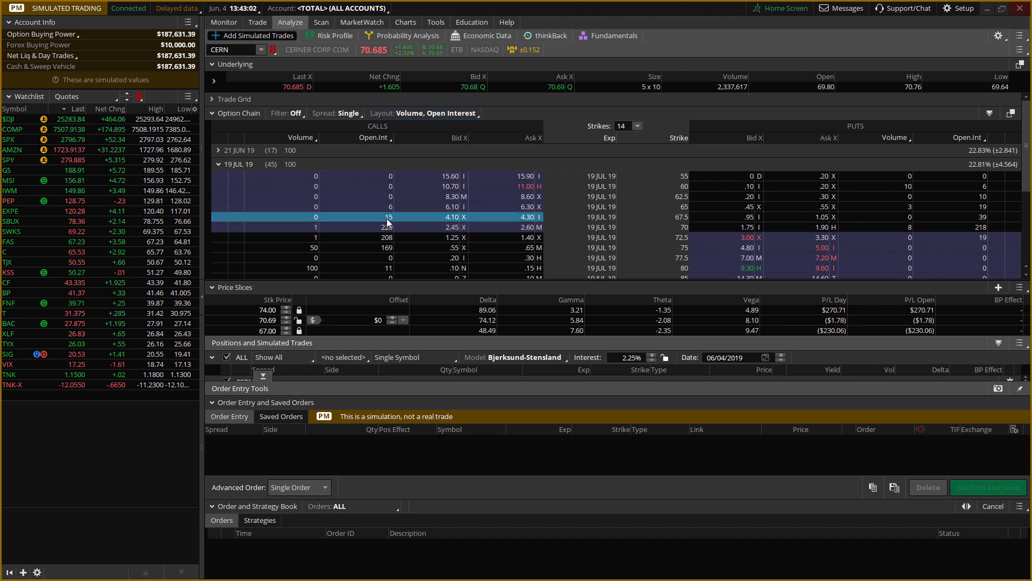
pyautogui.click(470, 115)
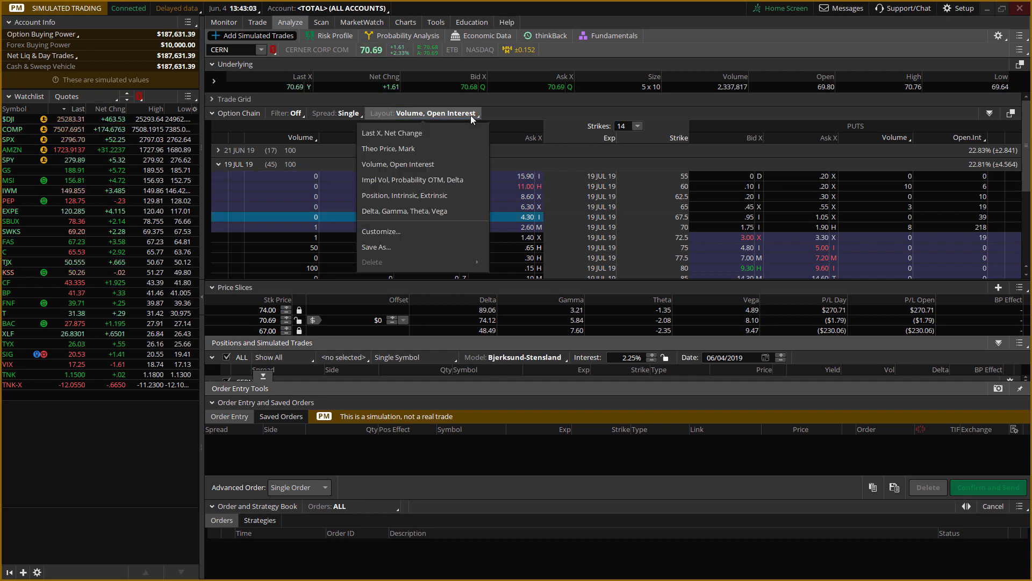
pyautogui.click(437, 133)
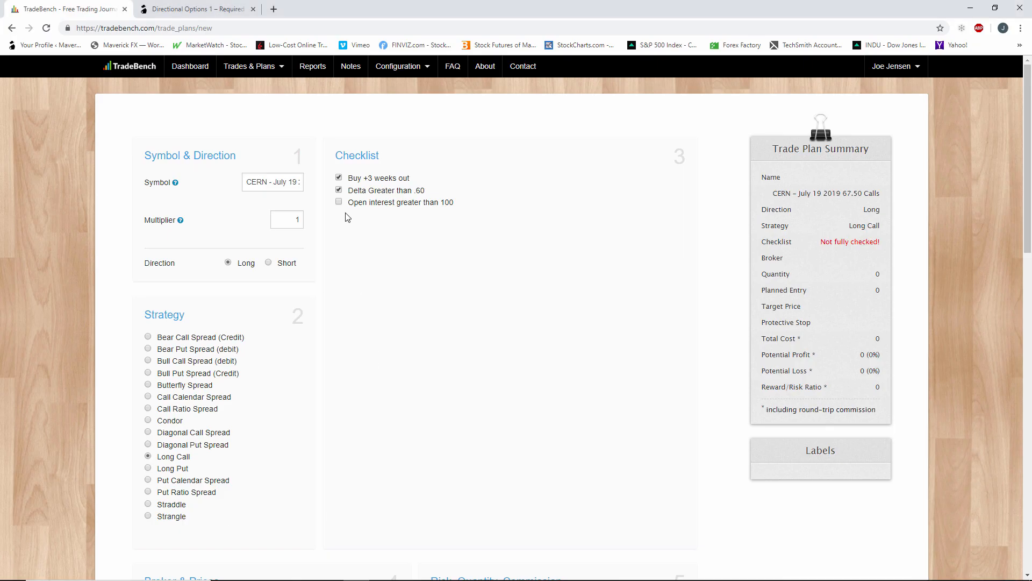
# Check off "Open interest greater than 100" in the TradeBench trade plan's checklist.
pyautogui.click(339, 202)
pyautogui.moveTo(401, 178)
pyautogui.scroll(-4, 489, 401)
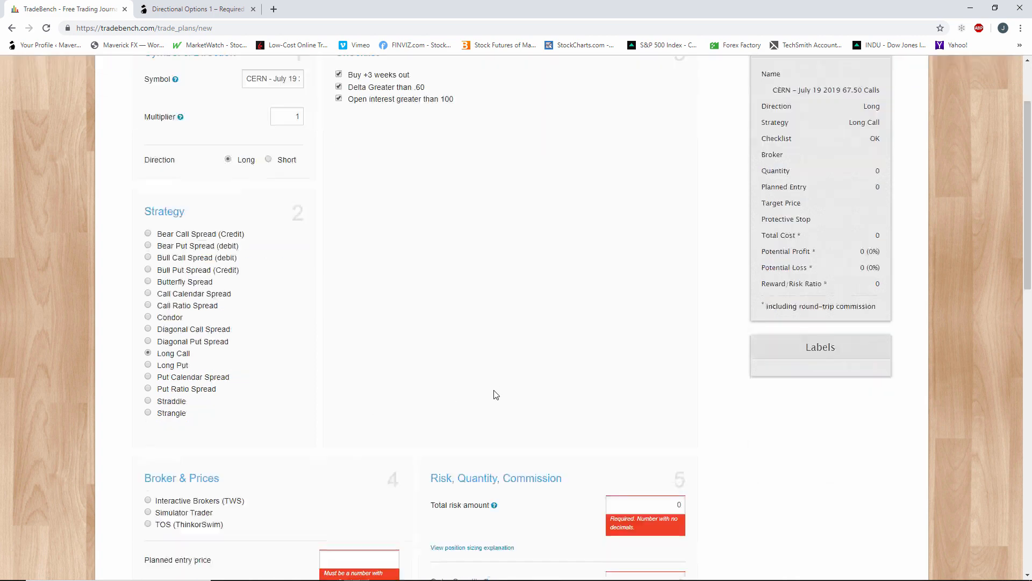
# Select TOS (ThinkorSwim) as the broker in the trade plan's Broker & Prices section.
pyautogui.moveTo(495, 394)
pyautogui.scroll(-2, 699, 502)
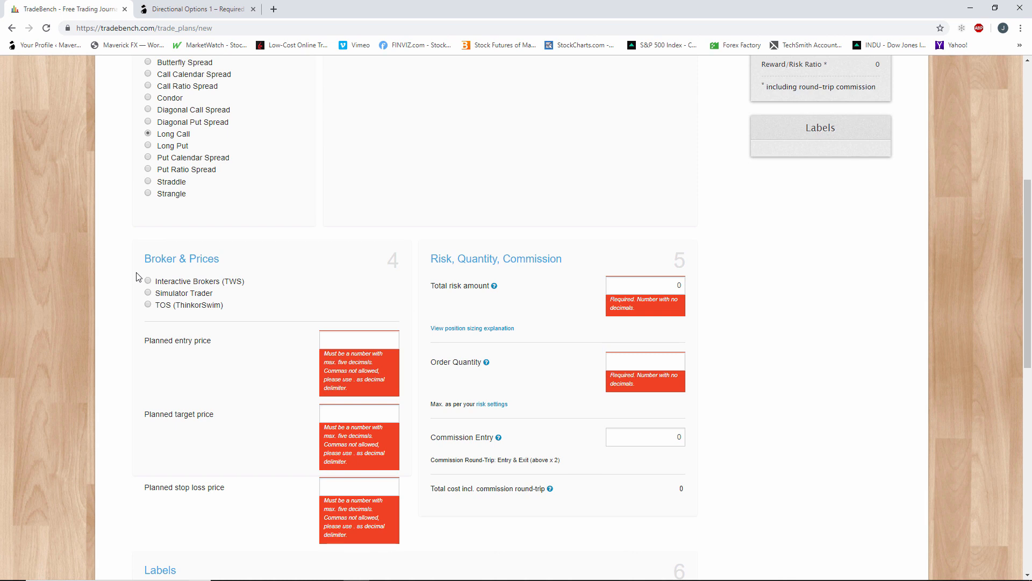
pyautogui.click(149, 305)
# Consult the CERN call's price in thinkorswim's risk profile and set TradeBench's planned entry price to 4.20.
pyautogui.click(359, 339)
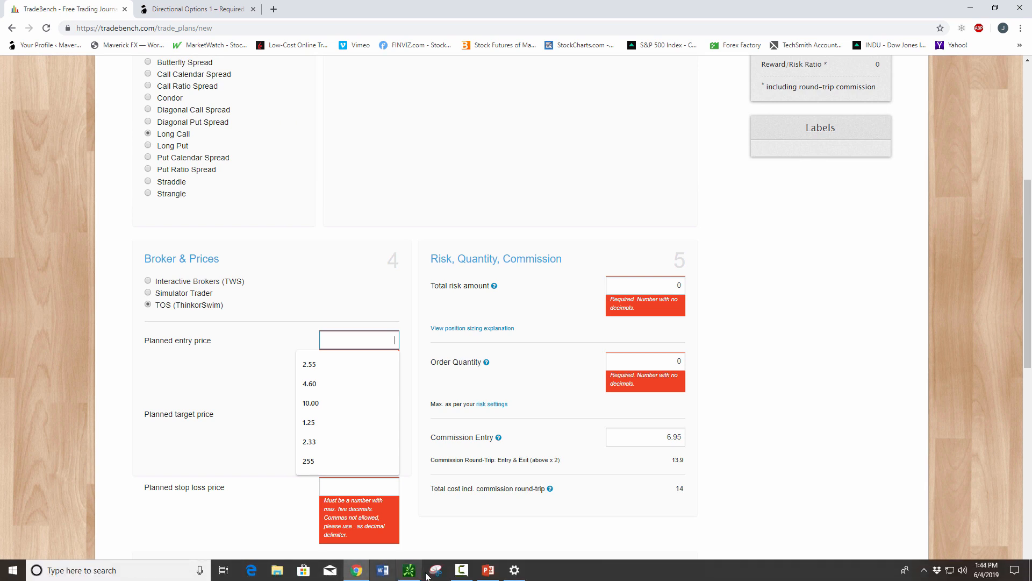
pyautogui.click(412, 571)
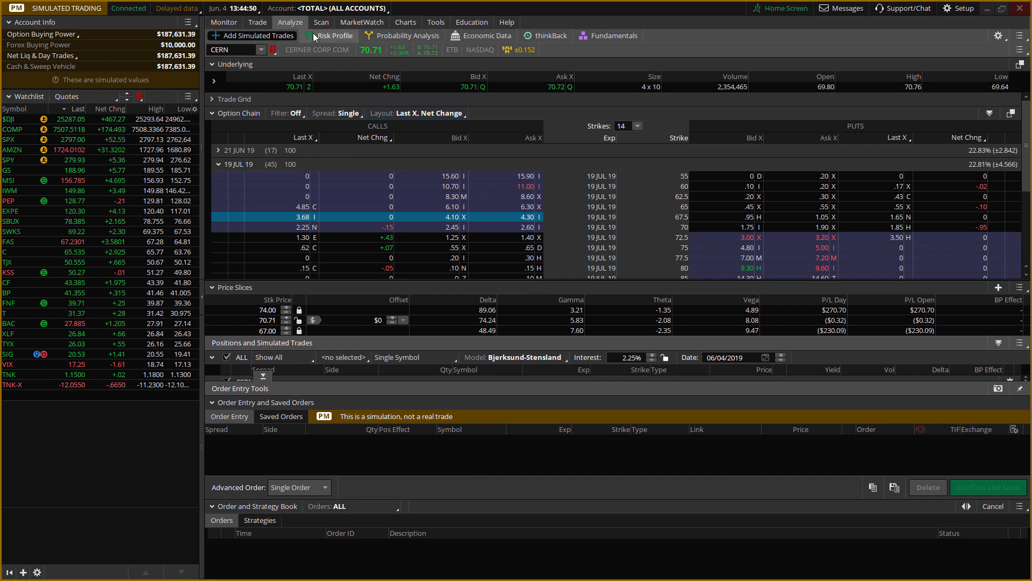
pyautogui.click(330, 36)
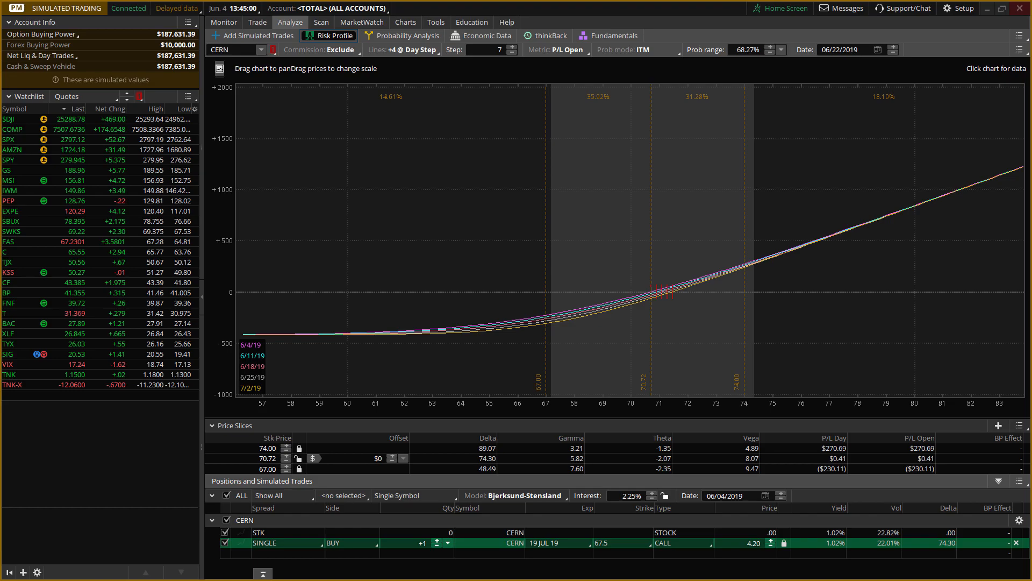
pyautogui.hotkey('alt', 'Tab')
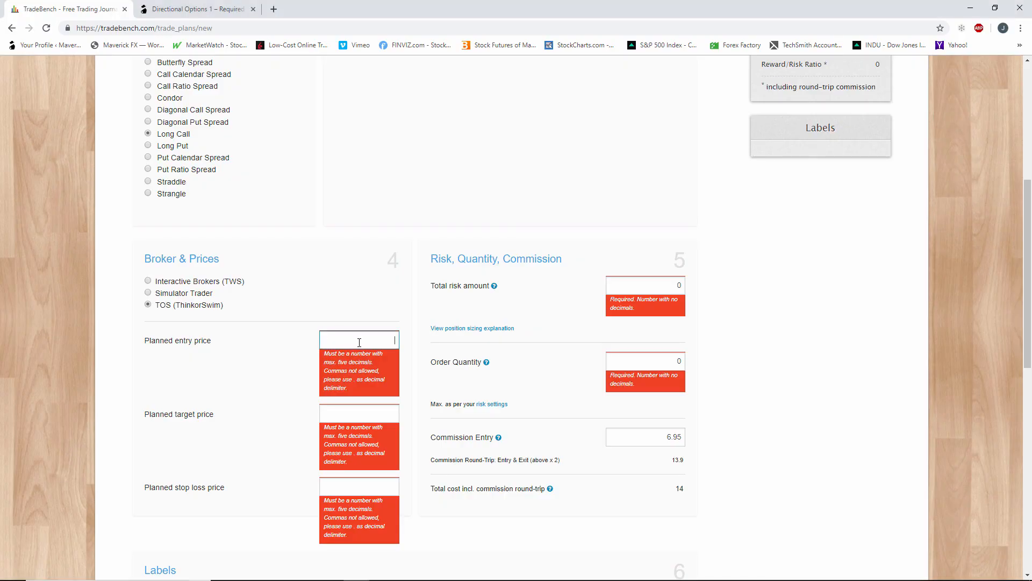
pyautogui.write('.20')
# Consult the CERN risk profile in thinkorswim again and set the planned target price in TradeBench to 6.73.
pyautogui.click(392, 418)
pyautogui.write('700')
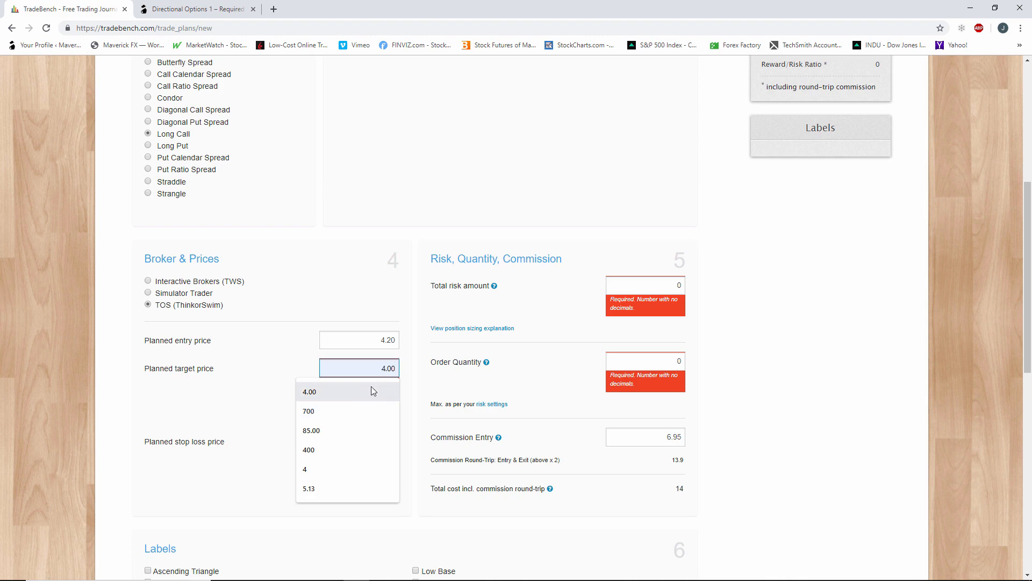
pyautogui.click(210, 10)
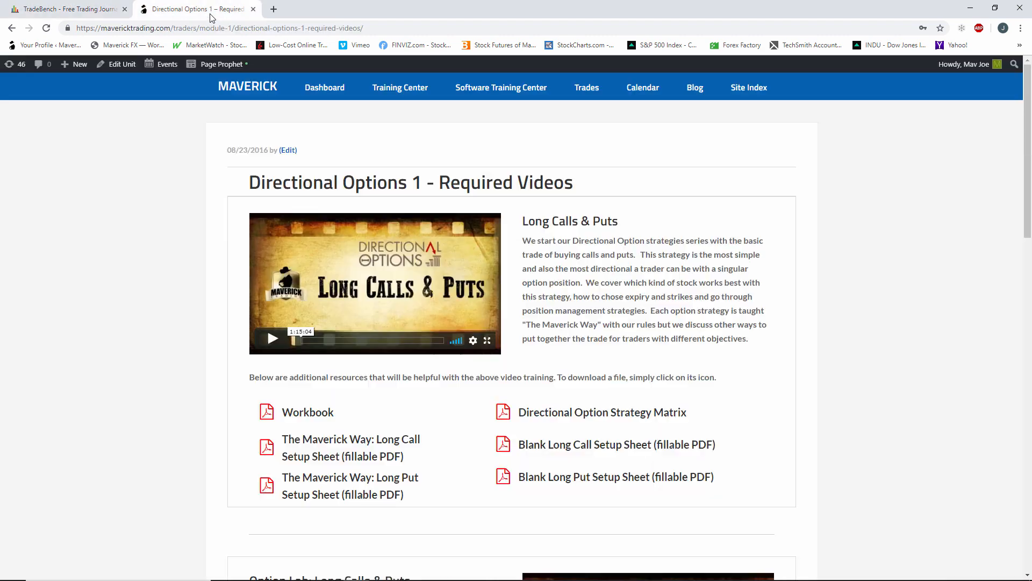
pyautogui.click(110, 7)
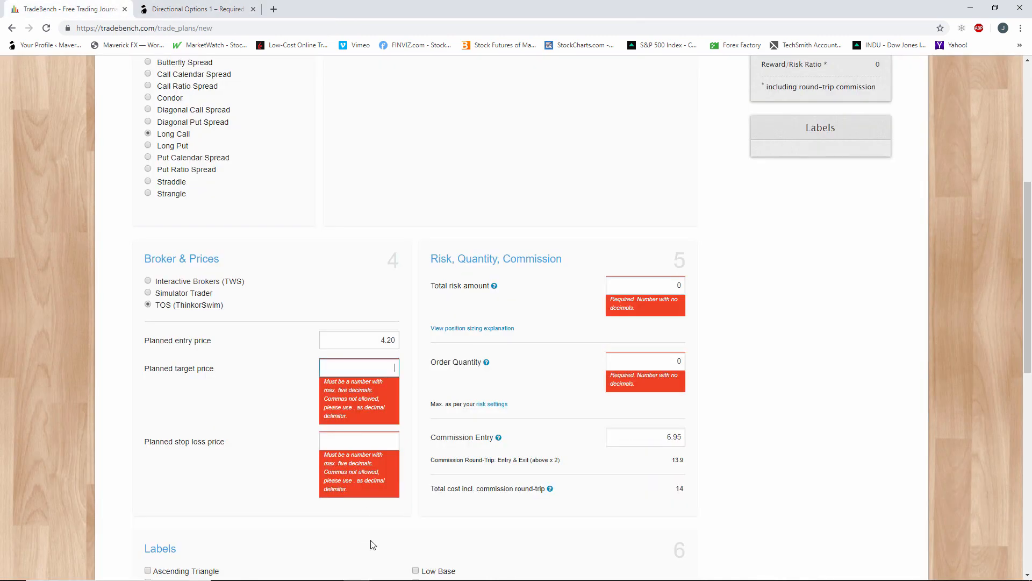
pyautogui.click(409, 570)
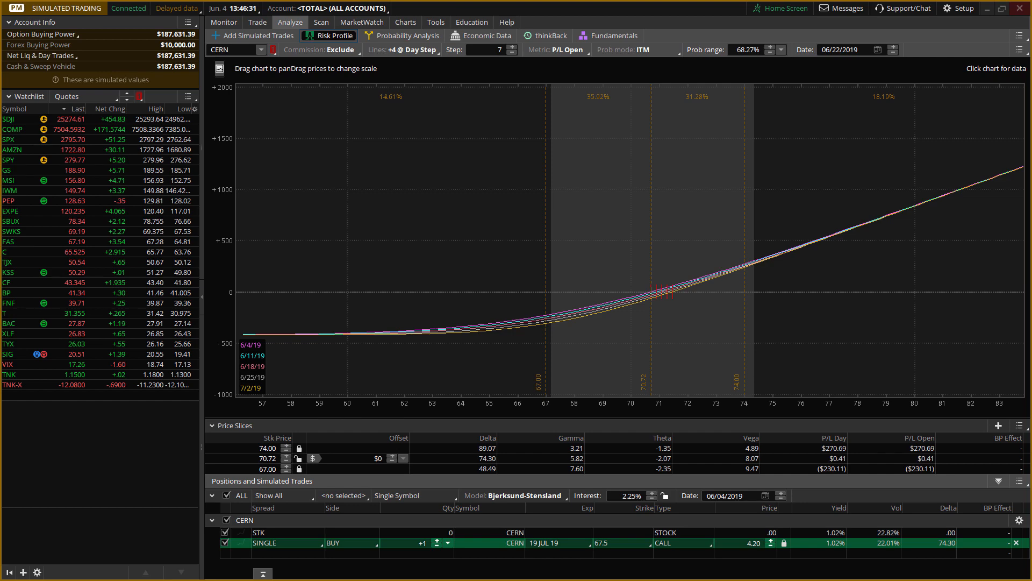
pyautogui.click(86, 580)
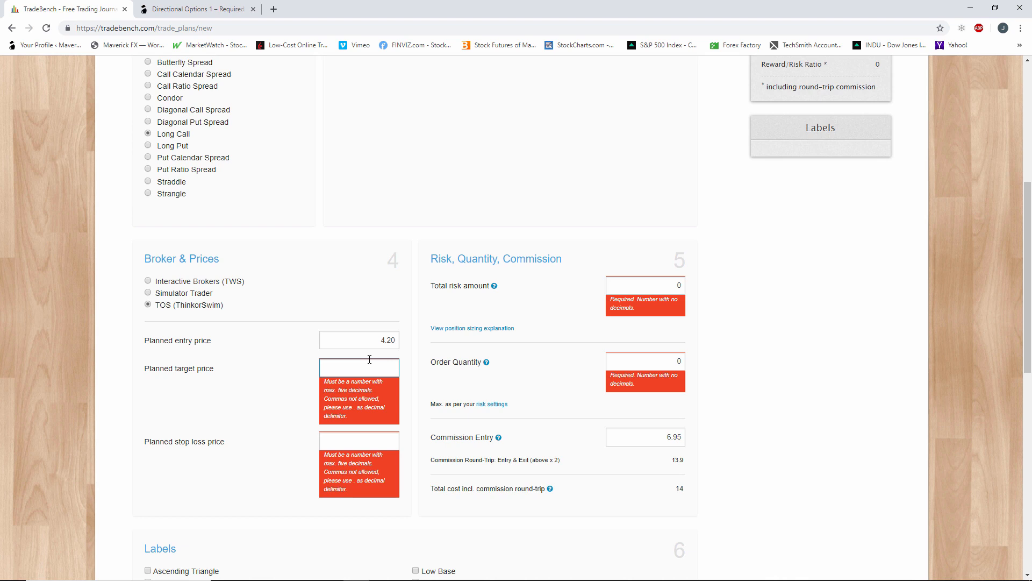
pyautogui.write('6.73')
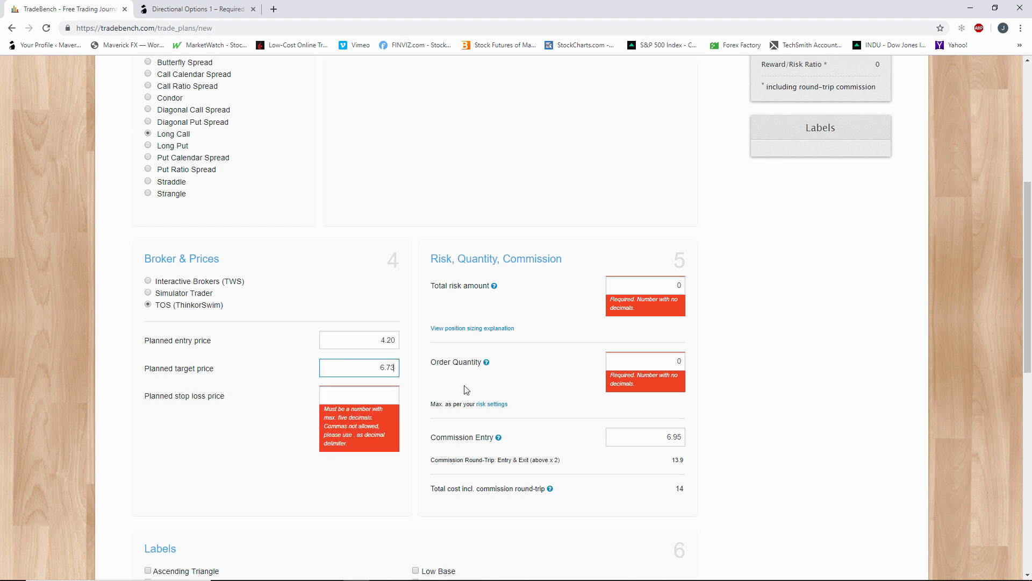
# Set the planned stop loss price to 0.01 and dismiss the risk alert.
pyautogui.click(382, 402)
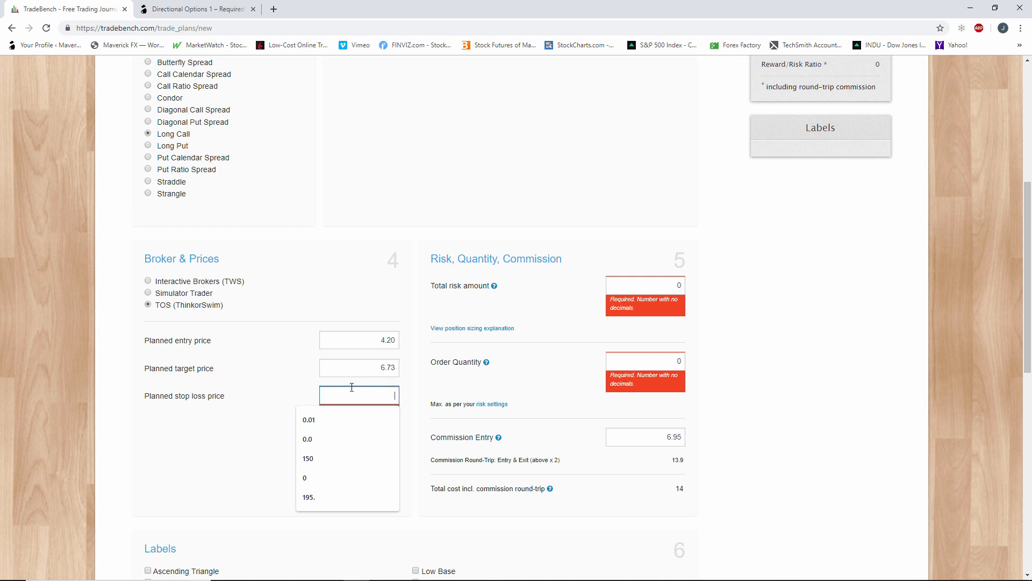
pyautogui.write('0')
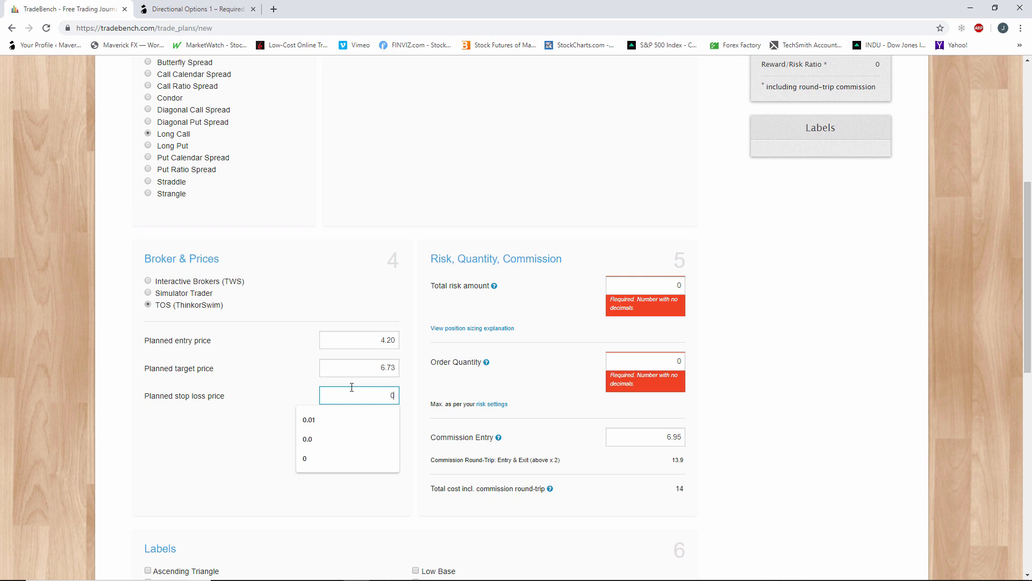
pyautogui.write('.01')
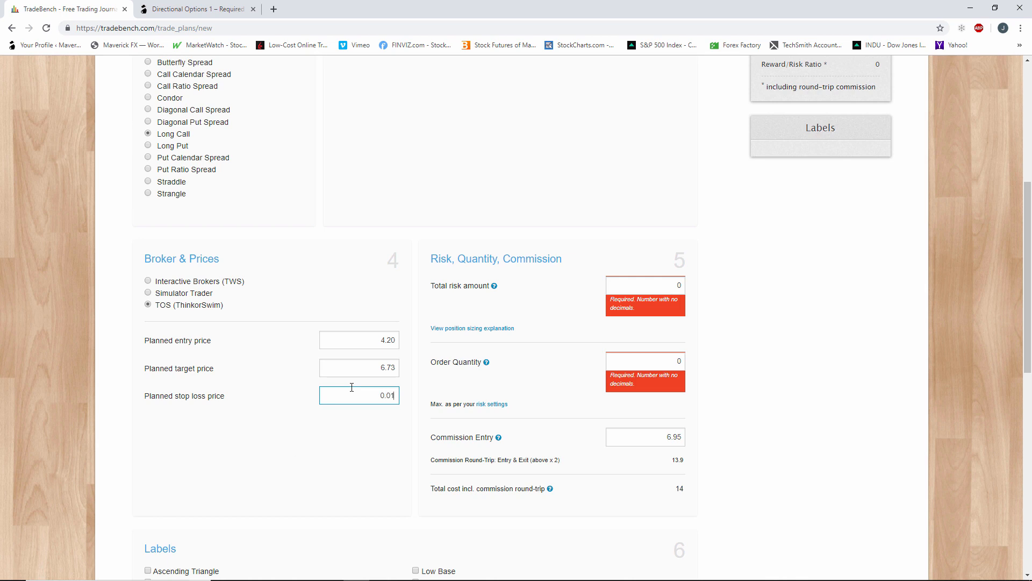
pyautogui.click(386, 434)
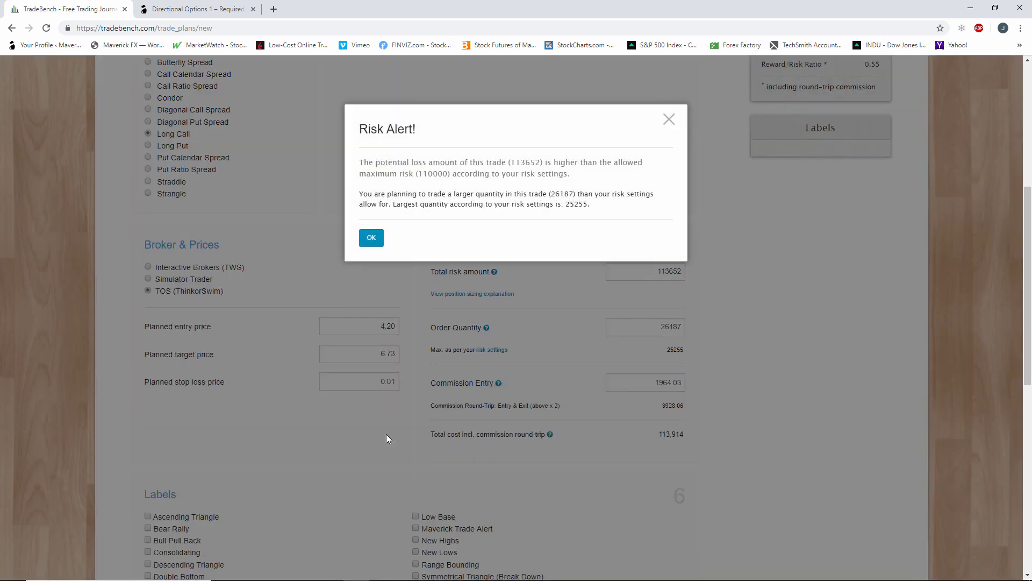
pyautogui.click(370, 237)
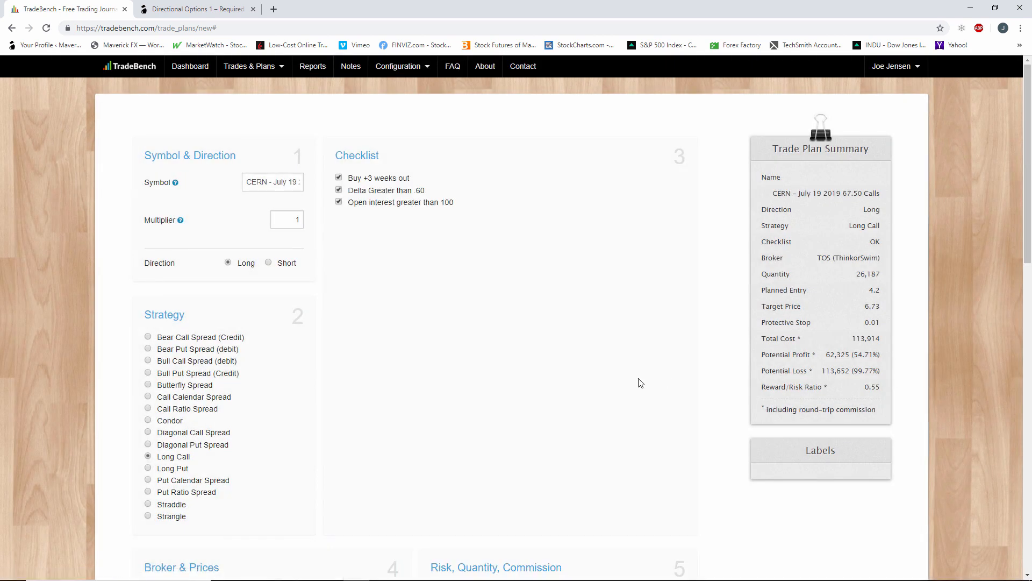
pyautogui.scroll(-3, 640, 382)
pyautogui.scroll(-3, 640, 382)
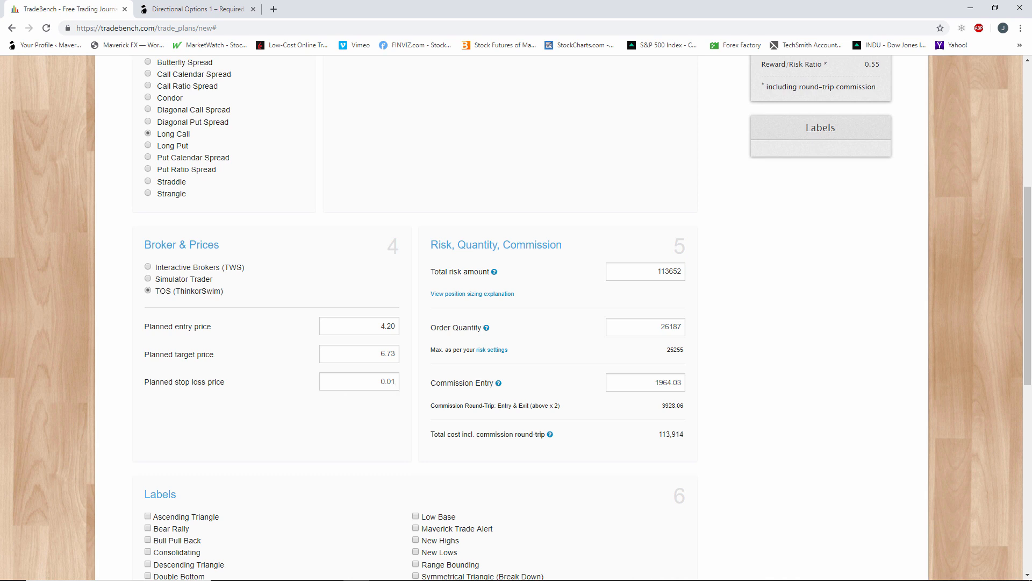
# Switch to thinkorswim's CERN chart and draw a near-horizontal support trendline at about 68.6 to 68.68, from 4/23/19 to 9/9/19.
pyautogui.hotkey('alt', 'Tab')
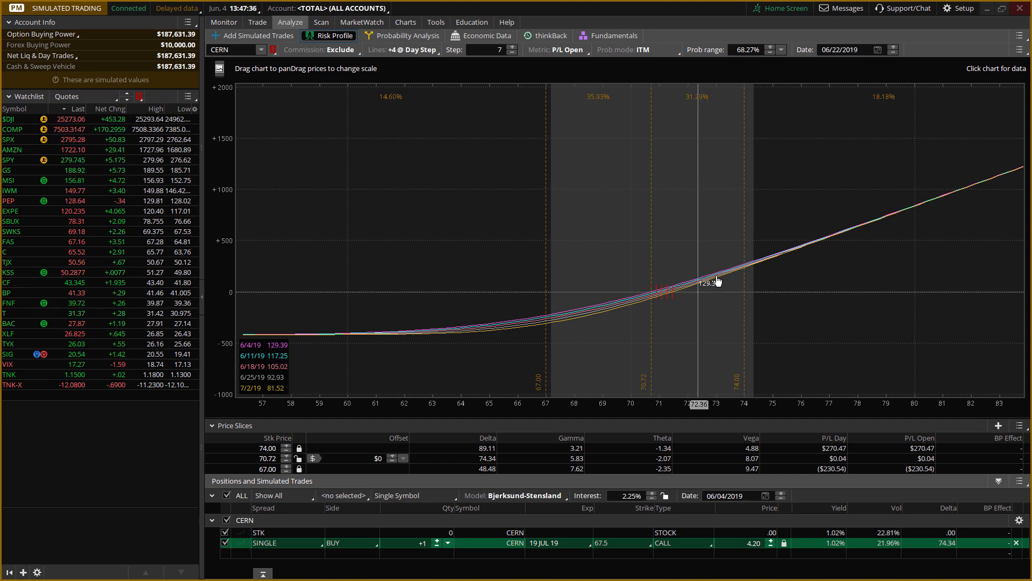
pyautogui.click(408, 25)
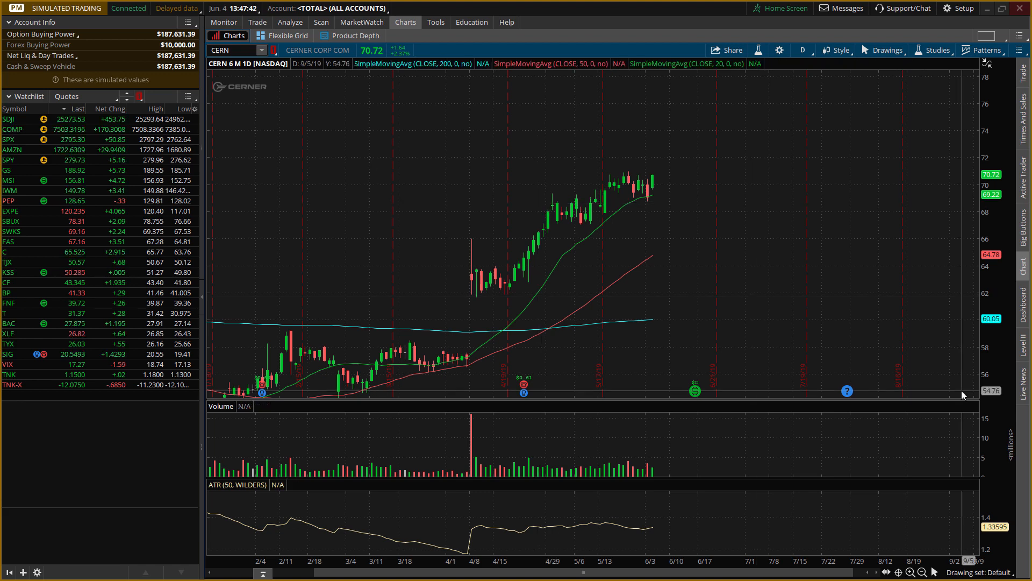
pyautogui.click(934, 573)
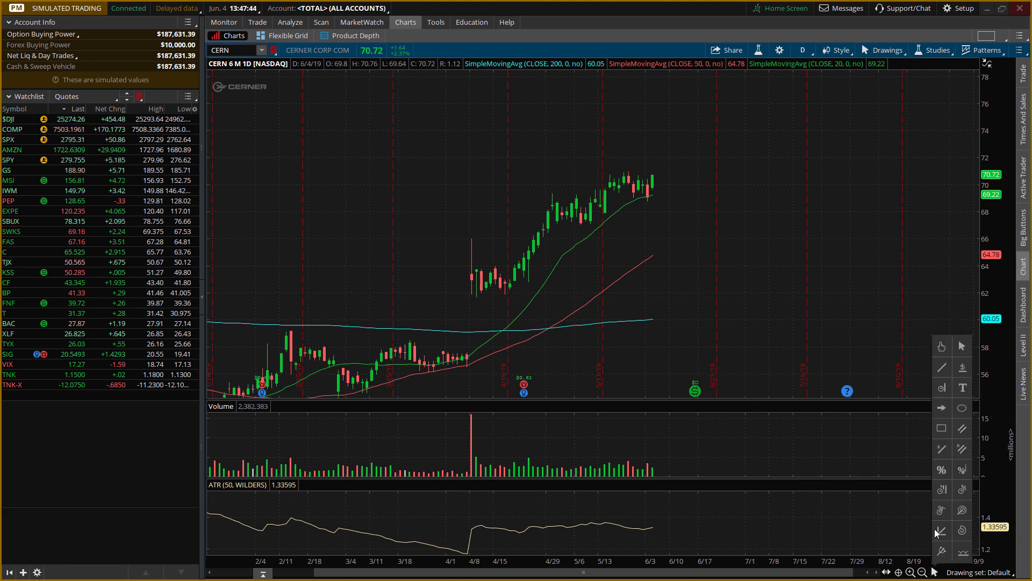
pyautogui.click(944, 390)
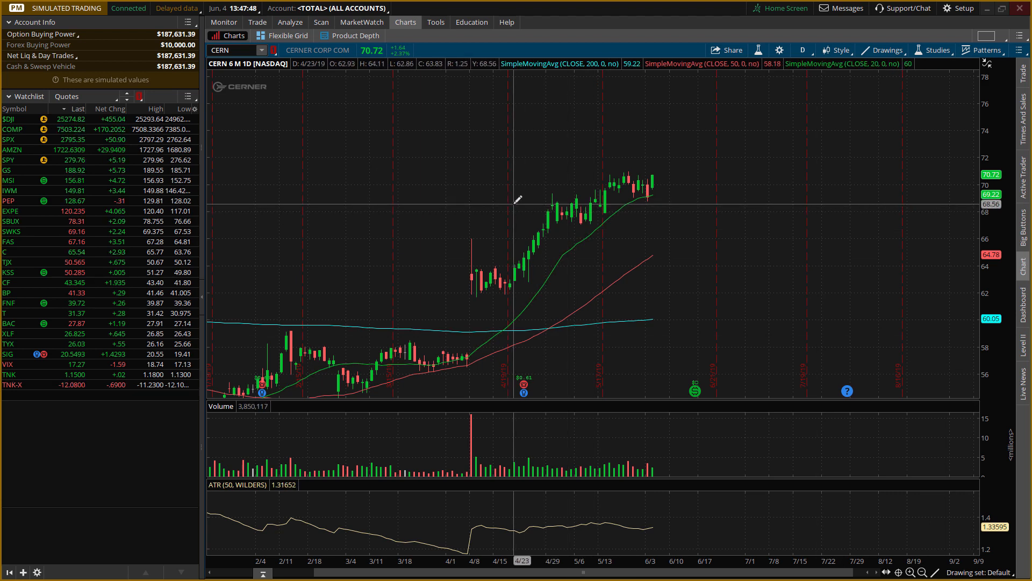
pyautogui.click(514, 203)
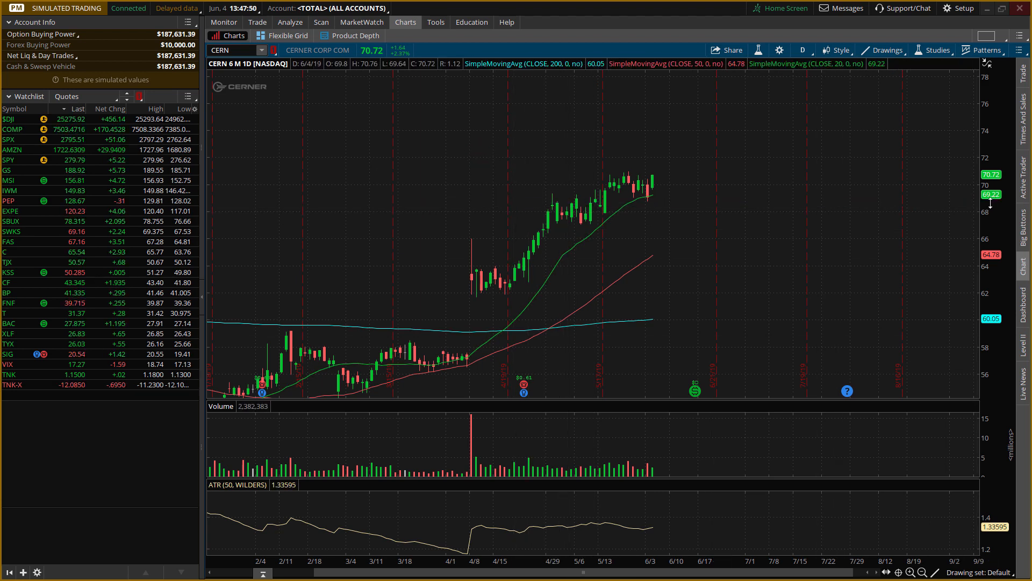
pyautogui.click(973, 201)
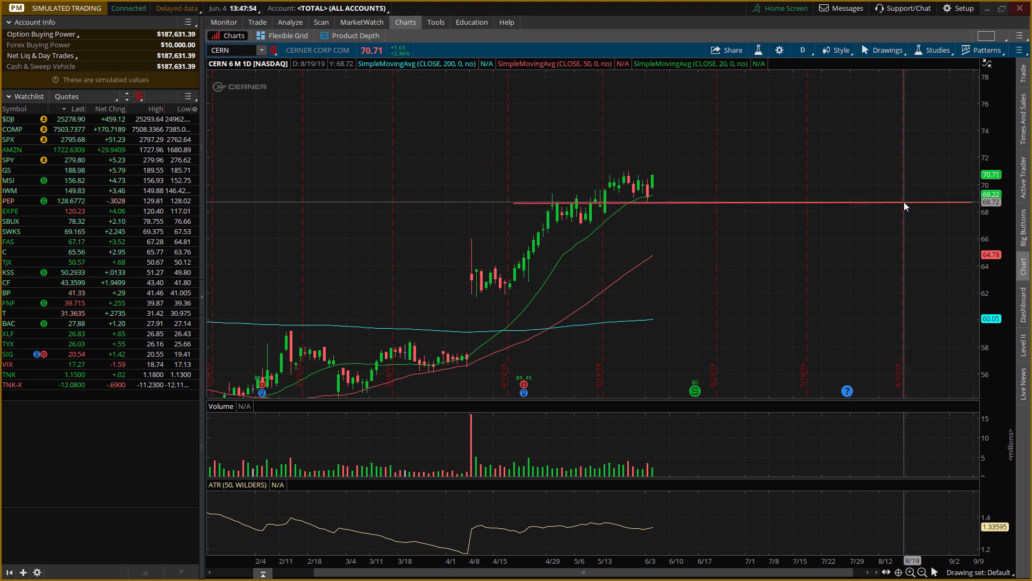
pyautogui.moveTo(904, 203)
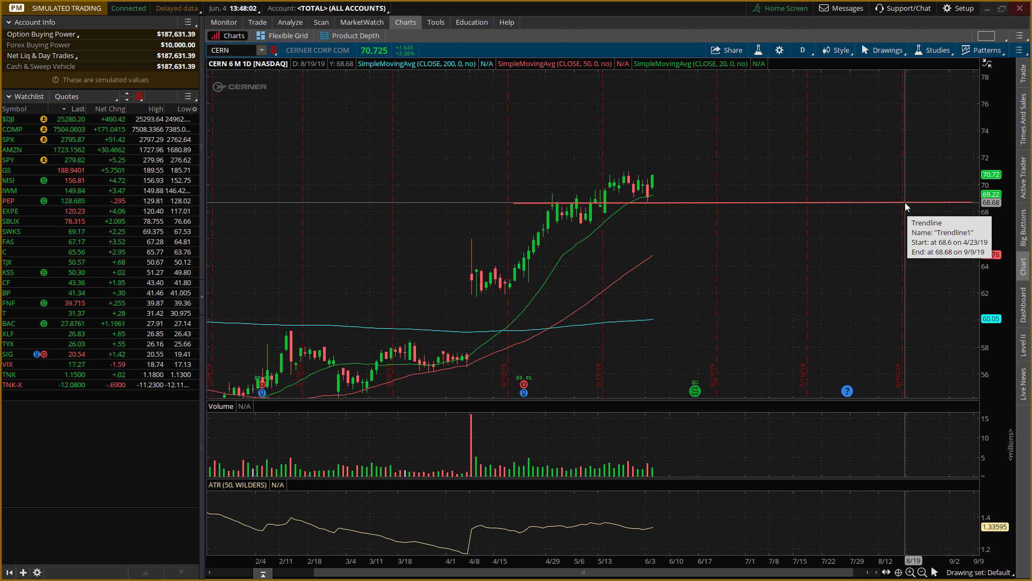
# Set the lowest price slice of the CERN risk profile to 68.68.
pyautogui.click(293, 22)
pyautogui.click(293, 21)
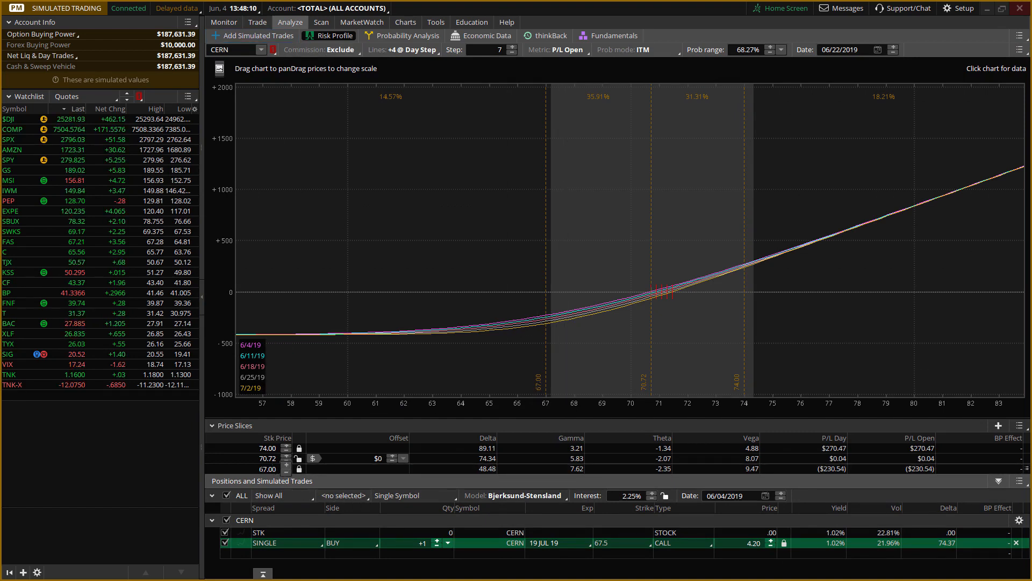
pyautogui.click(267, 468)
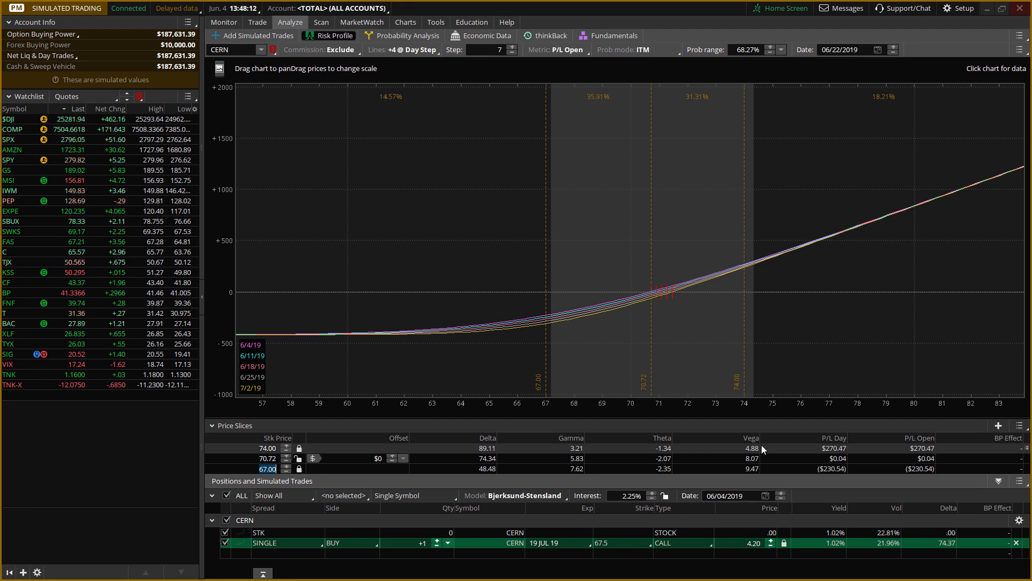
pyautogui.write('68.68')
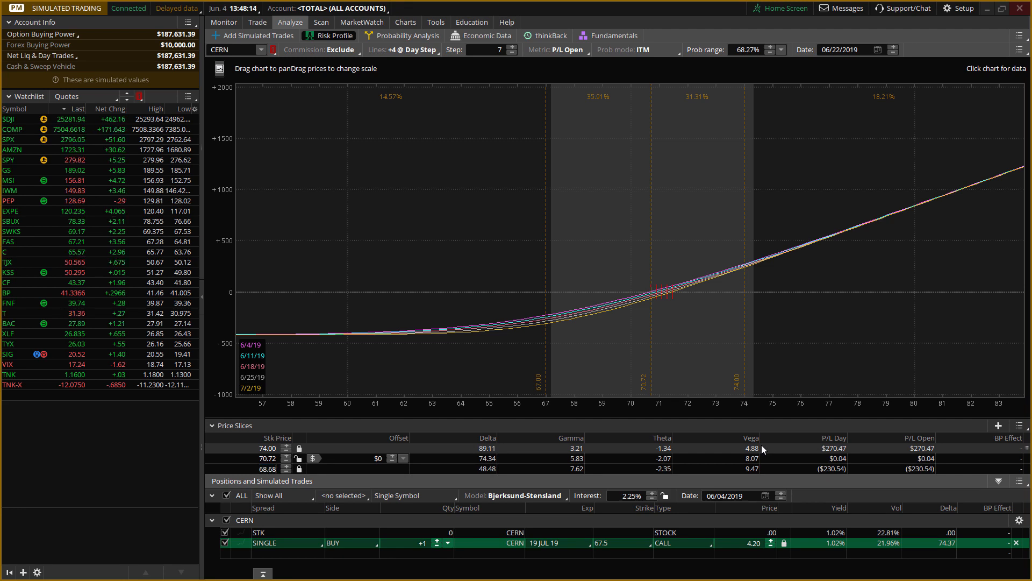
pyautogui.press('Return')
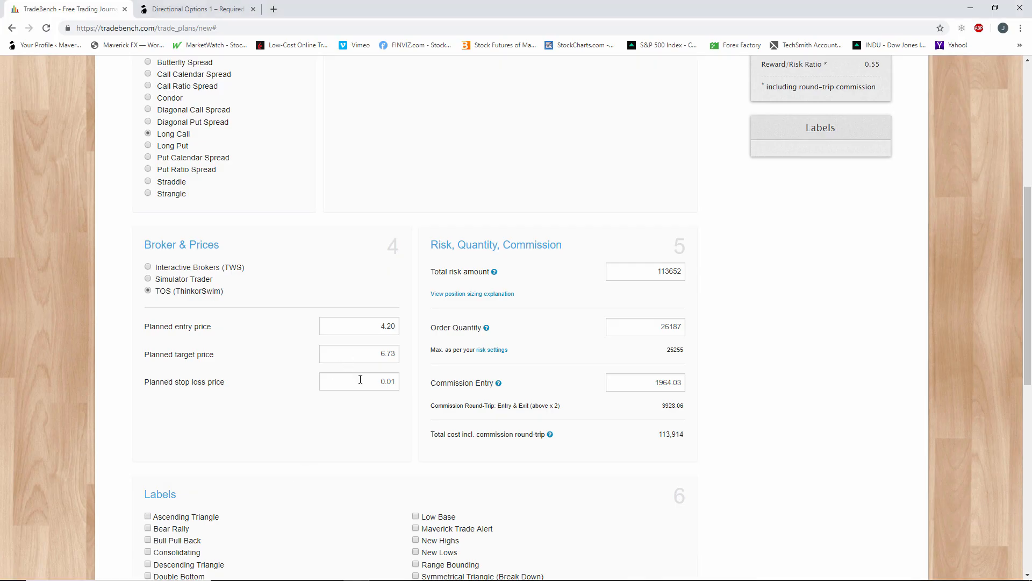
# Set the planned stop loss price in TradeBench to 2.45 and create the trade plan.
pyautogui.click(375, 379)
pyautogui.write('2.45')
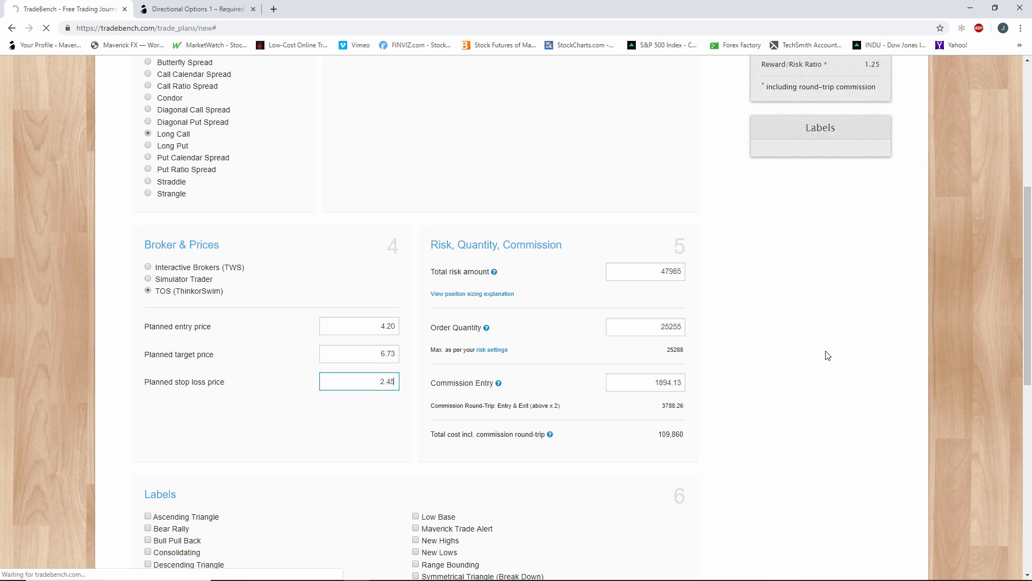
pyautogui.click(379, 429)
pyautogui.scroll(4, 768, 407)
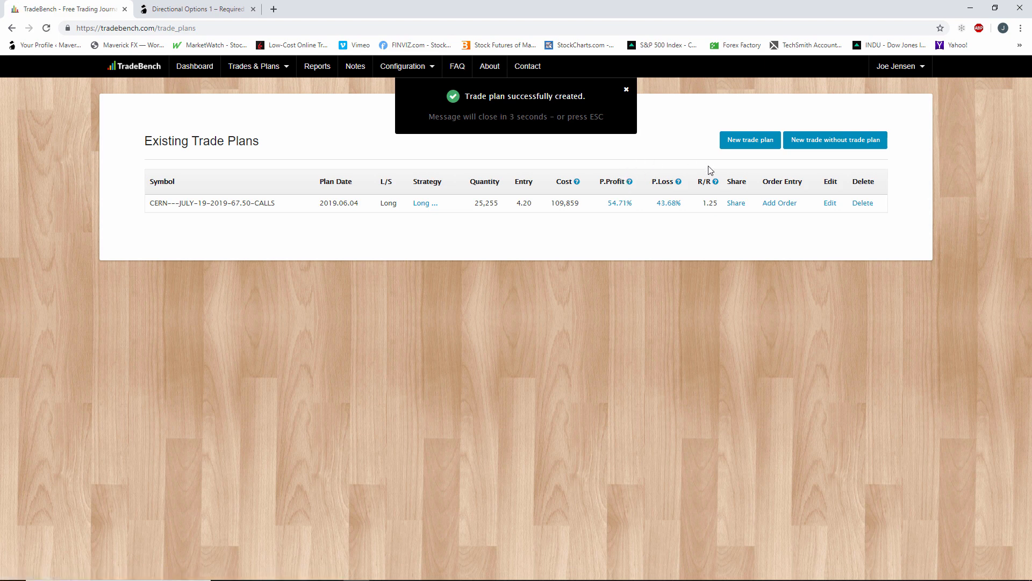
# Open the CERN July 19 2019 67.50 calls trade plan for editing and set its order quantity to 100.
pyautogui.click(830, 207)
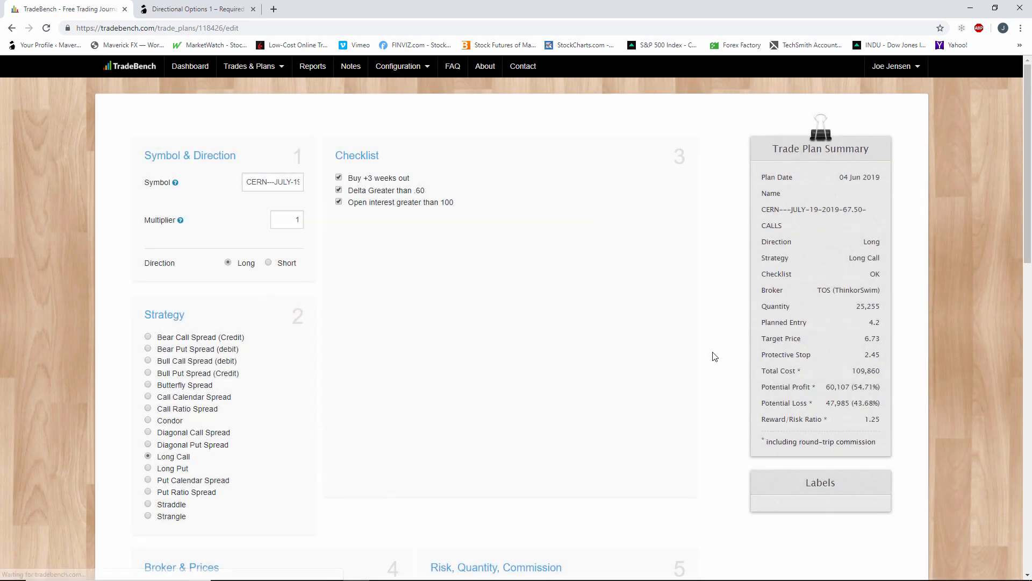
pyautogui.scroll(-7, 716, 357)
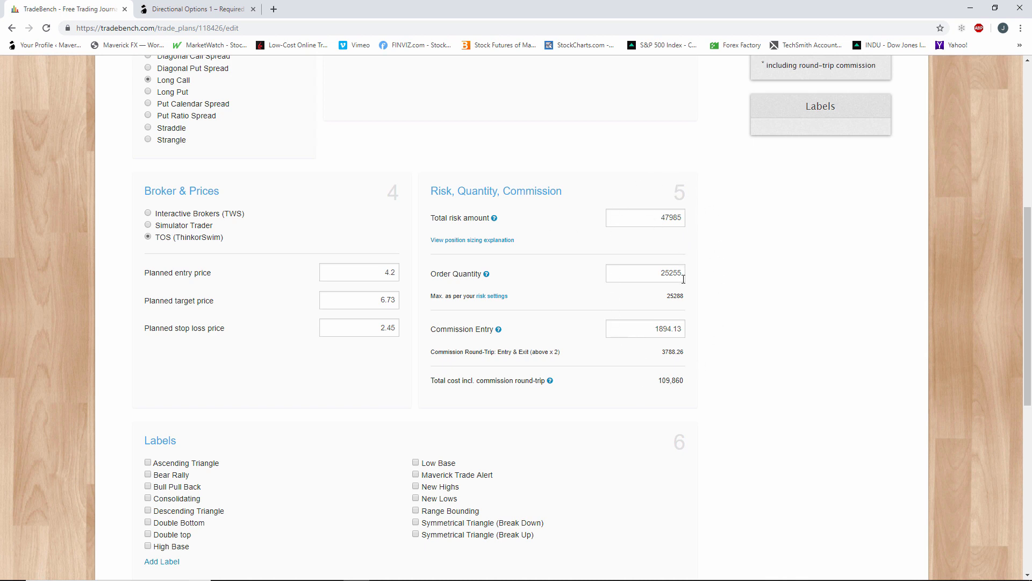
pyautogui.scroll(4, 683, 278)
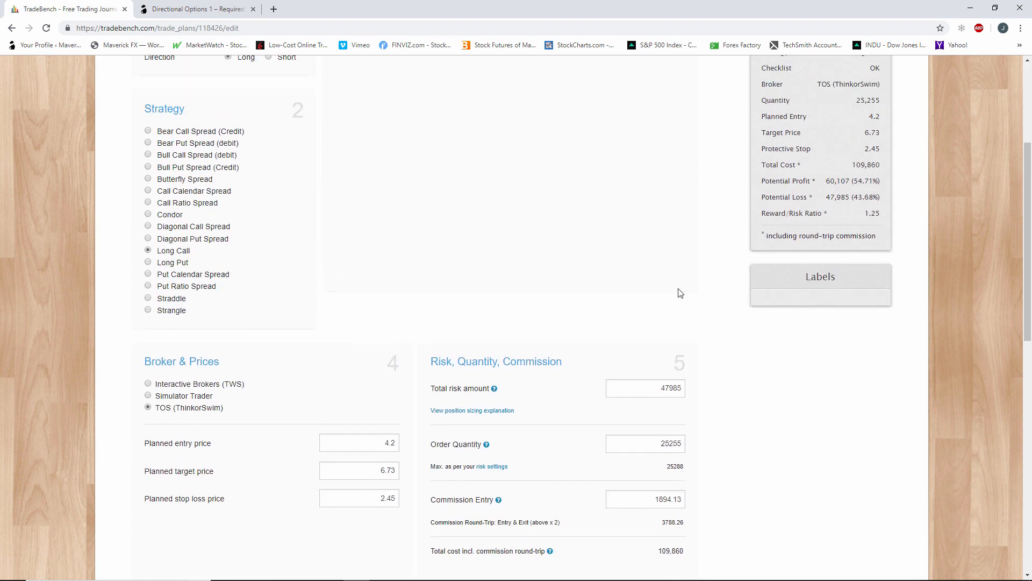
pyautogui.scroll(2, 505, 272)
pyautogui.scroll(-5, 519, 274)
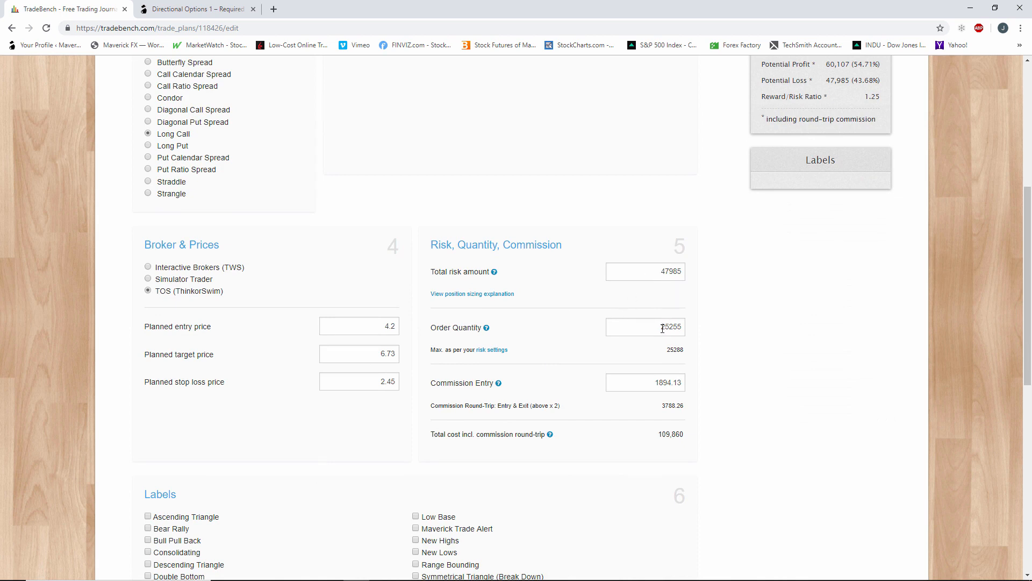
pyautogui.moveTo(661, 328); pyautogui.dragTo(703, 337)
pyautogui.write('100')
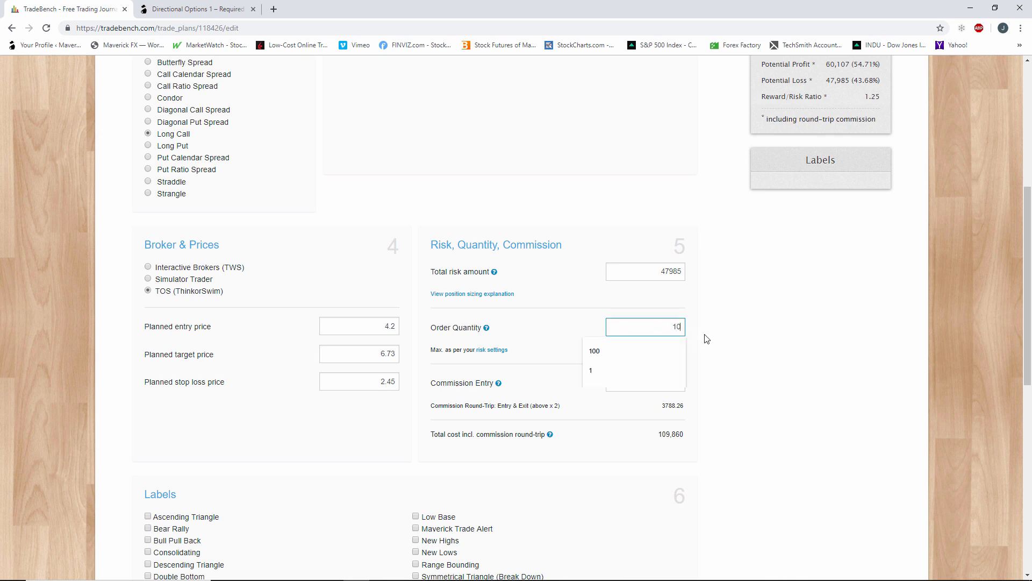
pyautogui.click(721, 341)
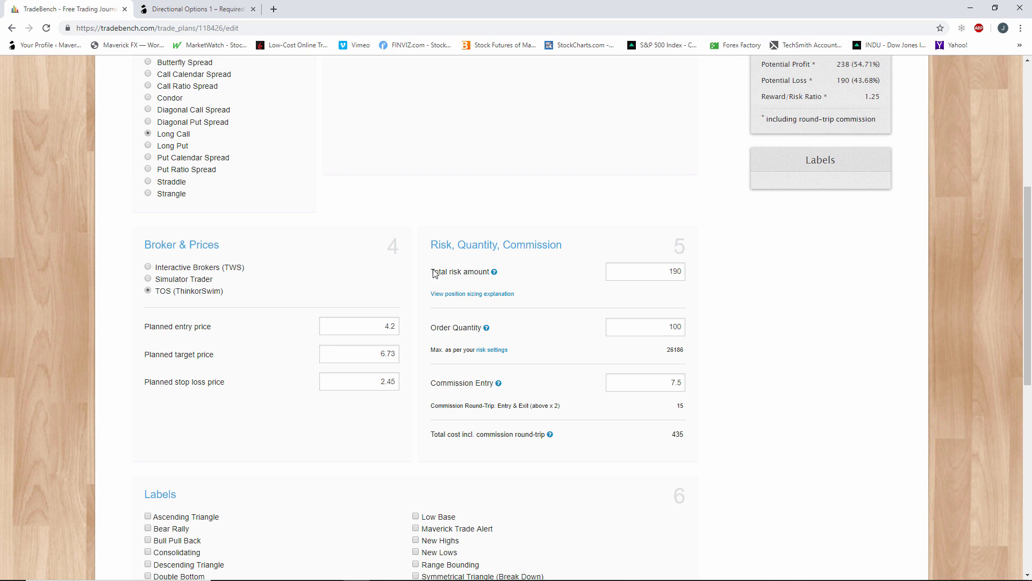
# Set the plan's order quantity to 300.
pyautogui.scroll(-1, 671, 344)
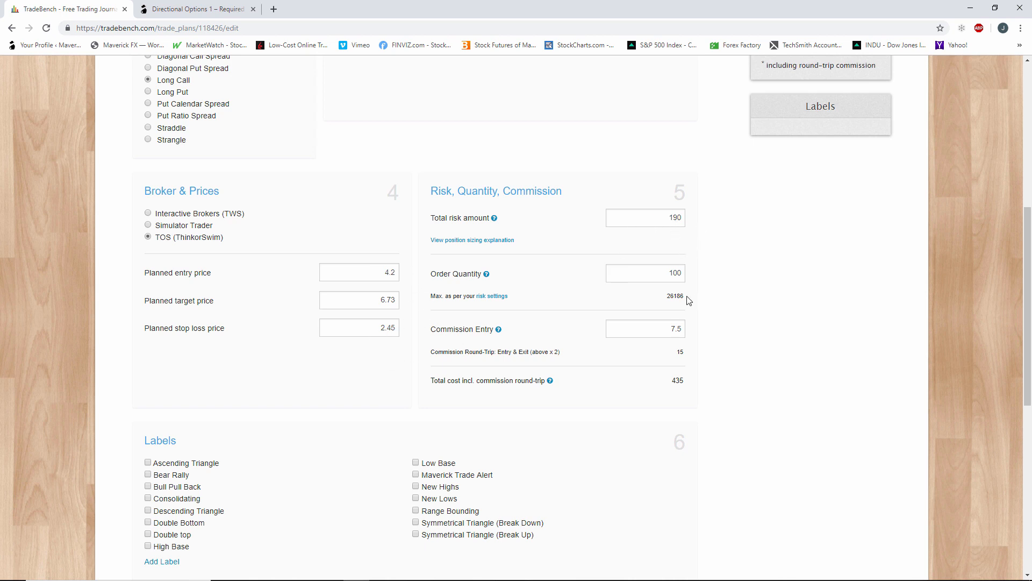
pyautogui.doubleClick(666, 277)
pyautogui.write('2')
pyautogui.click(721, 281)
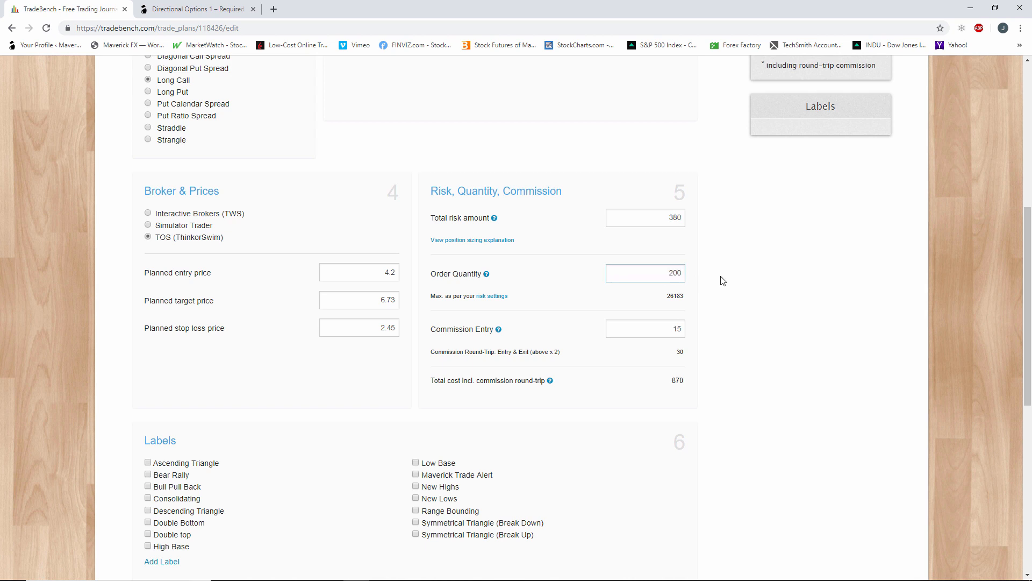
pyautogui.doubleClick(677, 275)
pyautogui.write('300')
pyautogui.click(745, 283)
# Set the plan's order quantity to 200.
pyautogui.doubleClick(673, 273)
pyautogui.write('2')
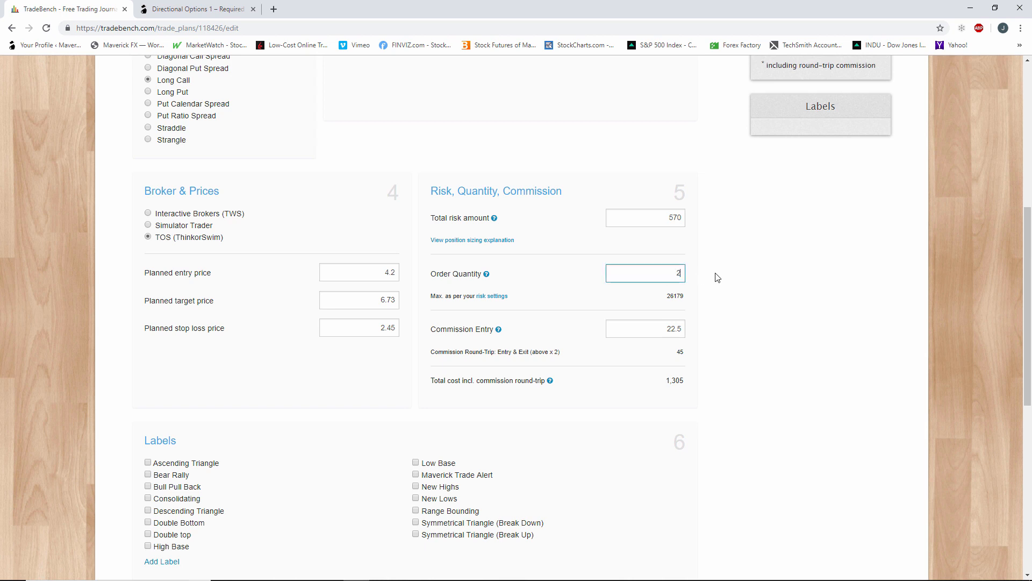
pyautogui.write('00')
pyautogui.click(718, 277)
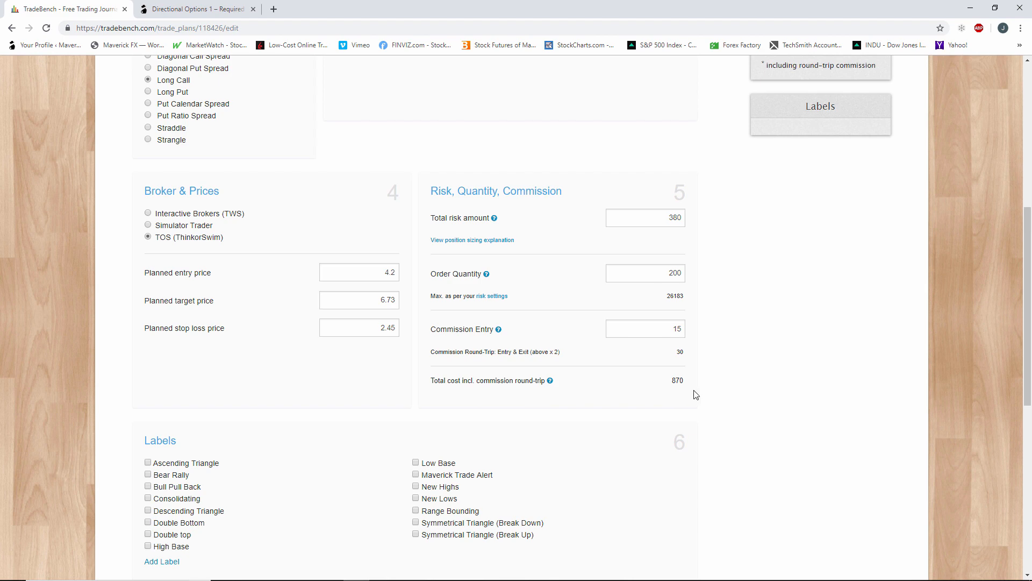
# Set the planned stop loss price back to 0.01 and dismiss the risk alert.
pyautogui.scroll(-2, 697, 395)
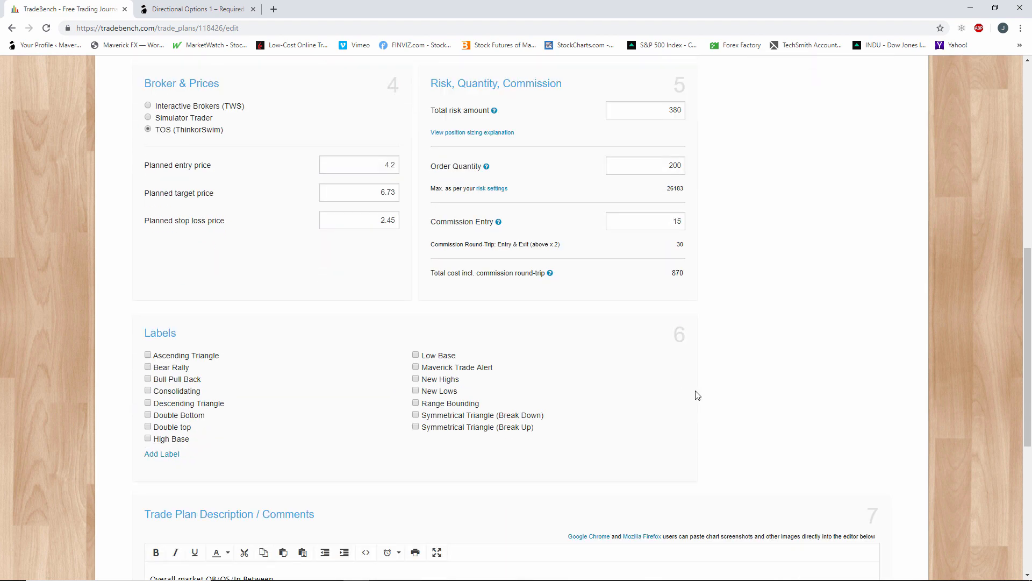
pyautogui.scroll(6, 697, 396)
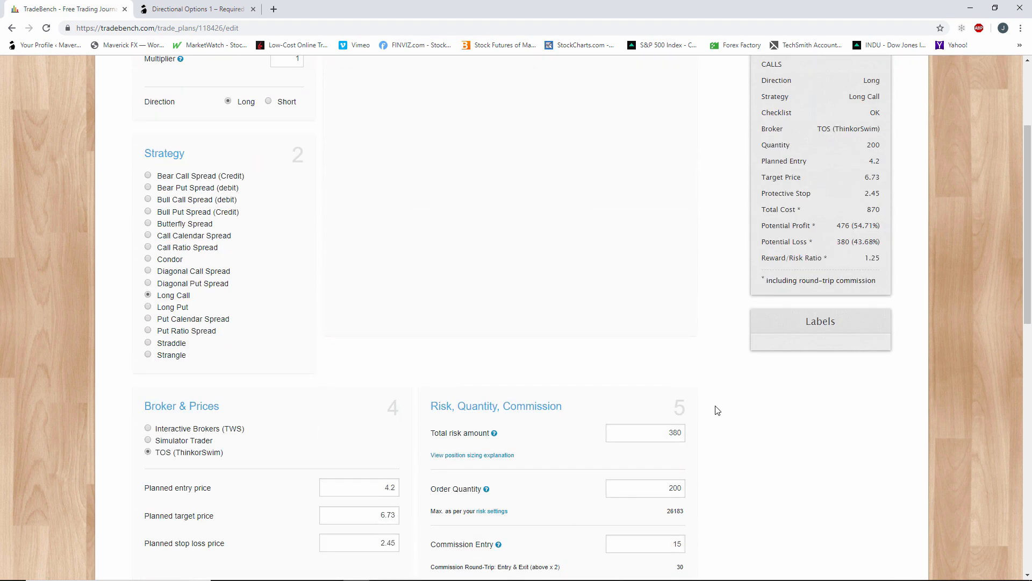
pyautogui.scroll(-3, 728, 412)
pyautogui.moveTo(375, 383); pyautogui.dragTo(405, 386)
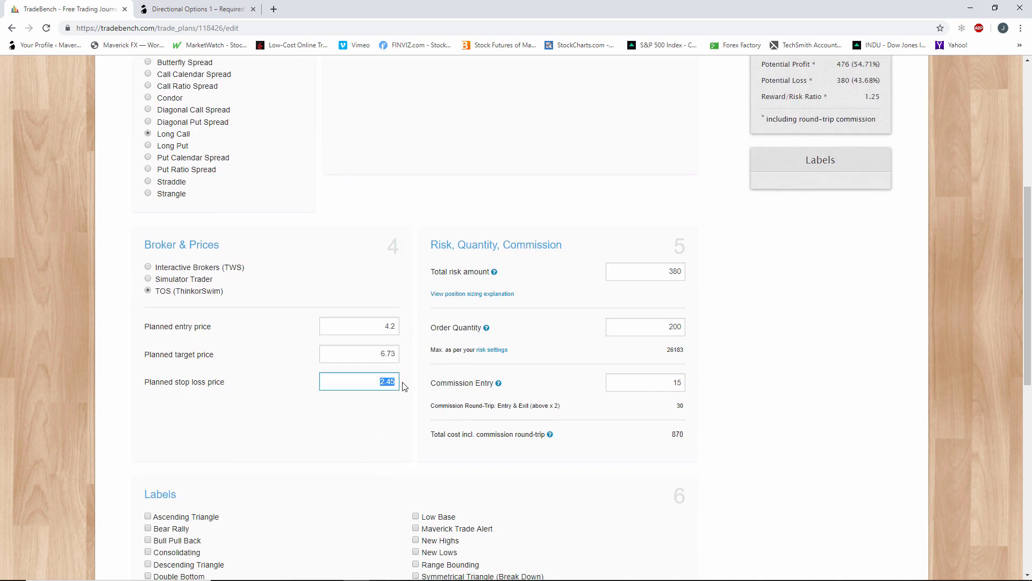
pyautogui.write('0.01')
pyautogui.click(753, 414)
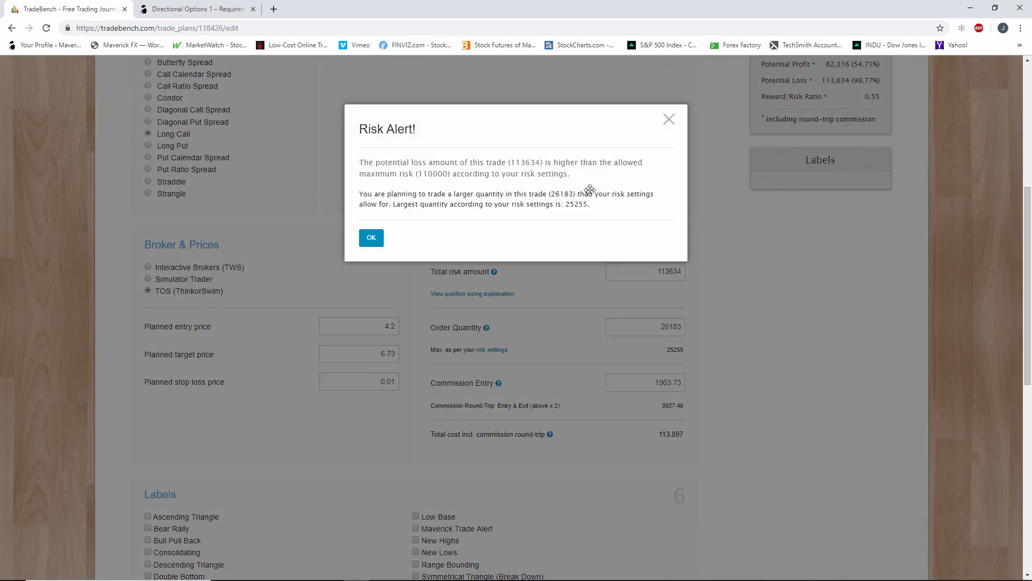
pyautogui.click(669, 119)
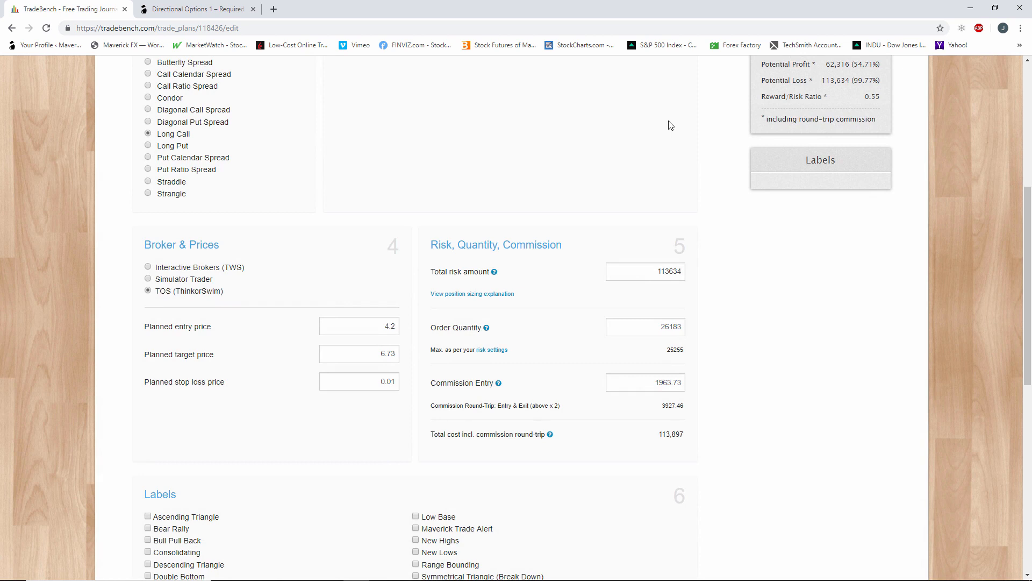
# Set the order quantity to 100 again and review the plan's prices, risk and commission.
pyautogui.doubleClick(660, 328)
pyautogui.write('100')
pyautogui.click(709, 338)
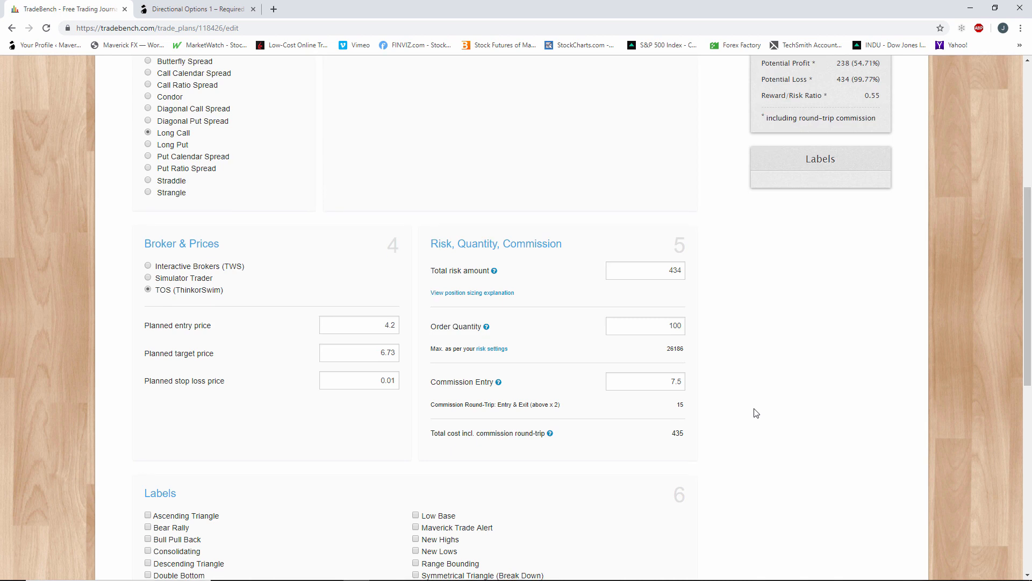
pyautogui.scroll(-2, 753, 412)
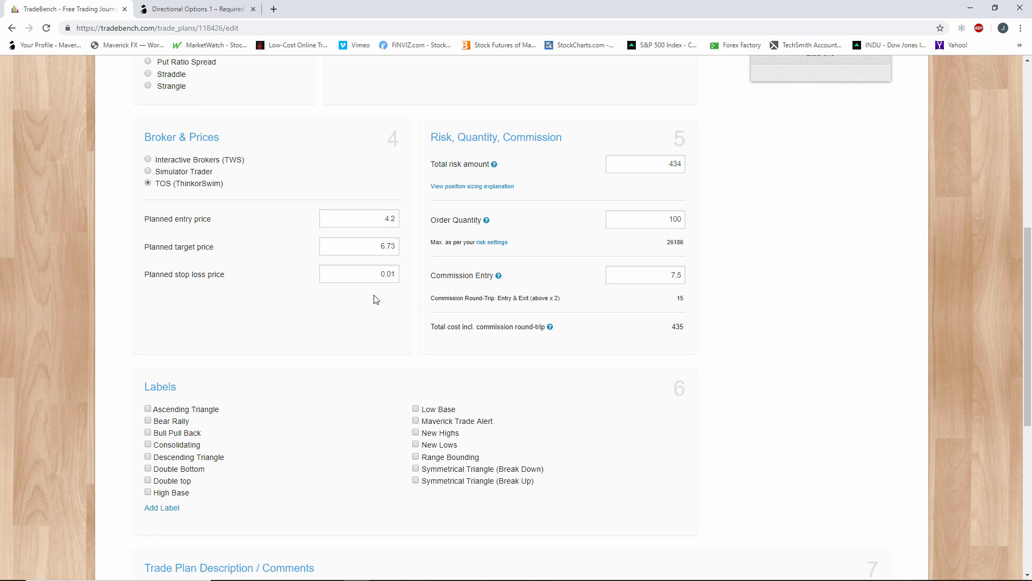
pyautogui.scroll(2, 376, 295)
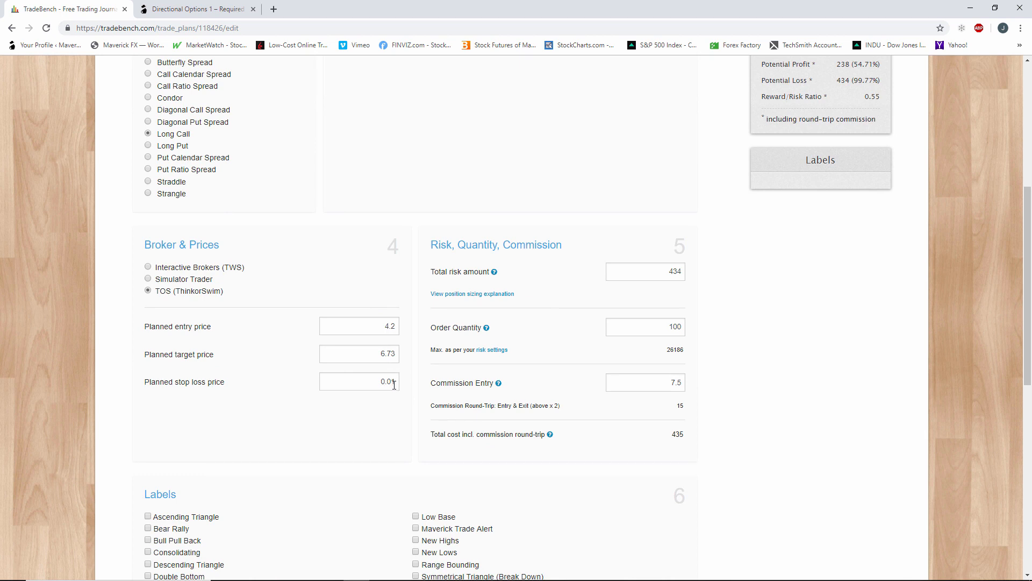
pyautogui.scroll(-3, 394, 385)
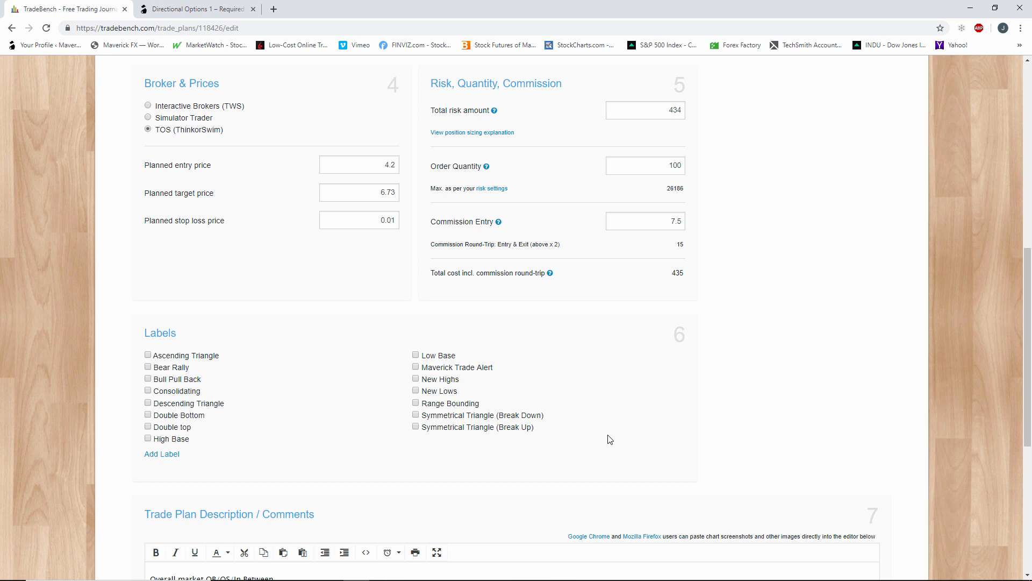
# Check the CERN price chart in thinkorswim and apply the High Base label to the plan in TradeBench.
pyautogui.scroll(6, 648, 310)
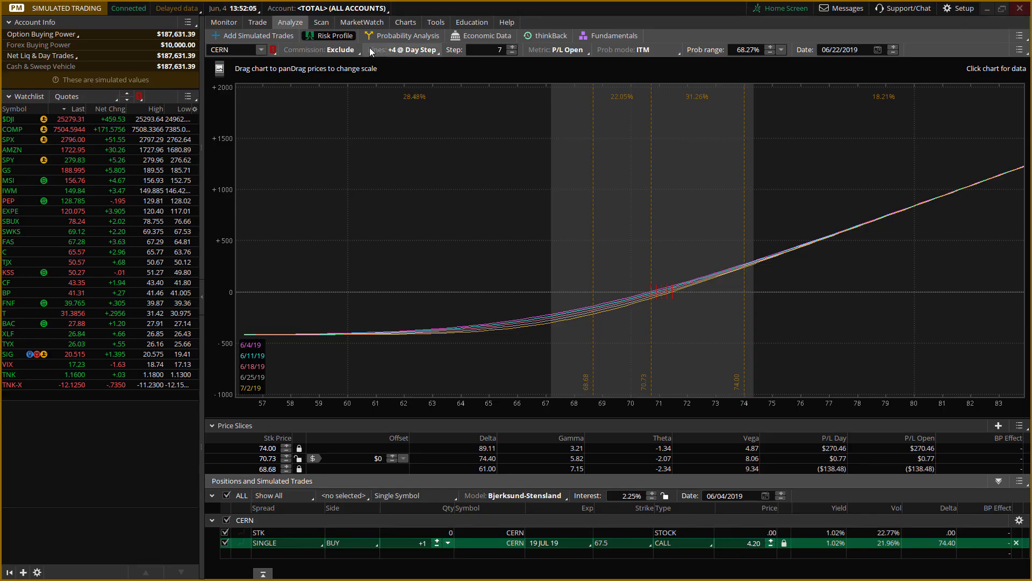
pyautogui.click(404, 24)
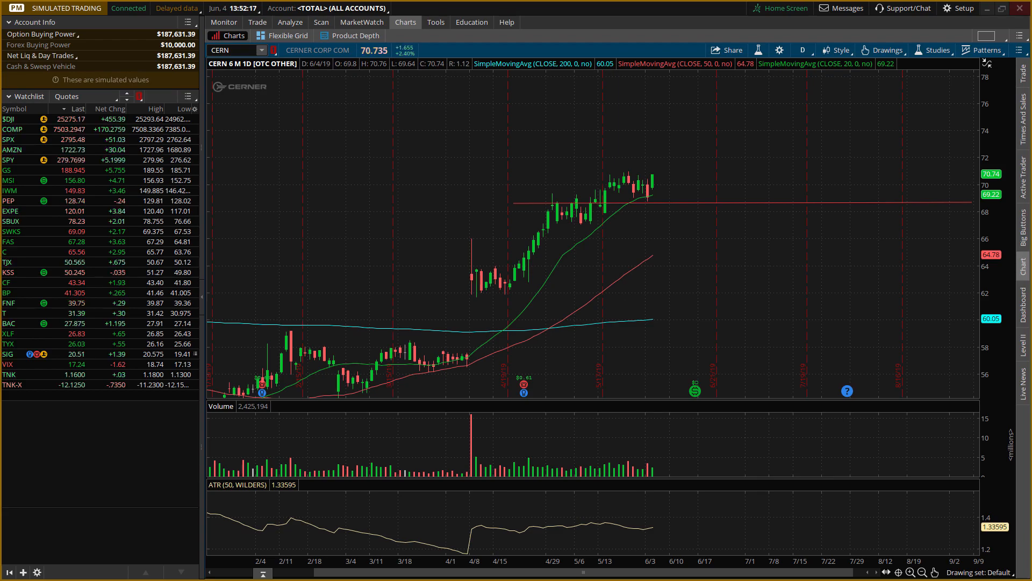
pyautogui.hotkey('alt', 'Tab')
pyautogui.scroll(-8, 332, 429)
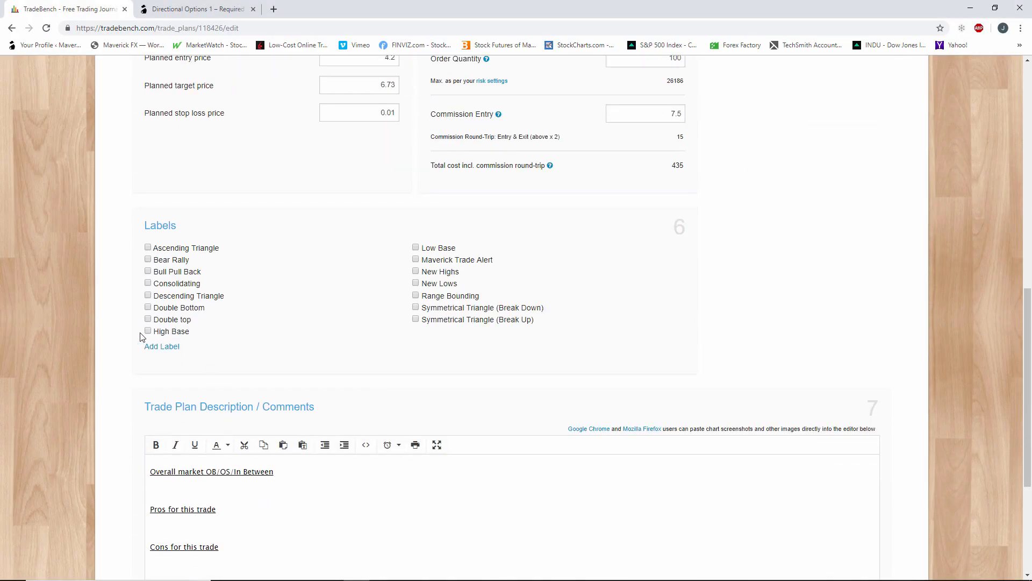
pyautogui.click(148, 331)
pyautogui.click(179, 348)
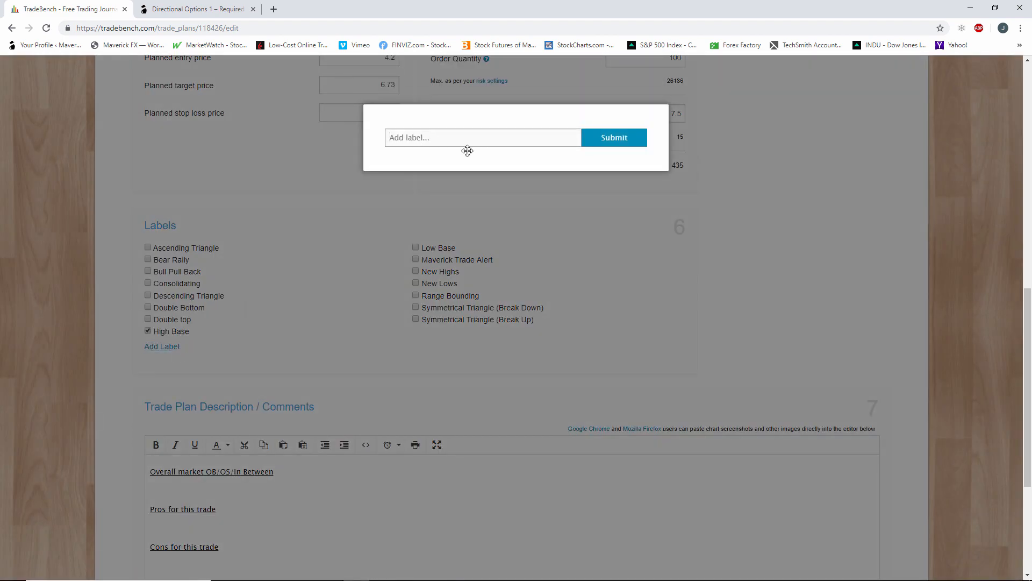
pyautogui.click(350, 357)
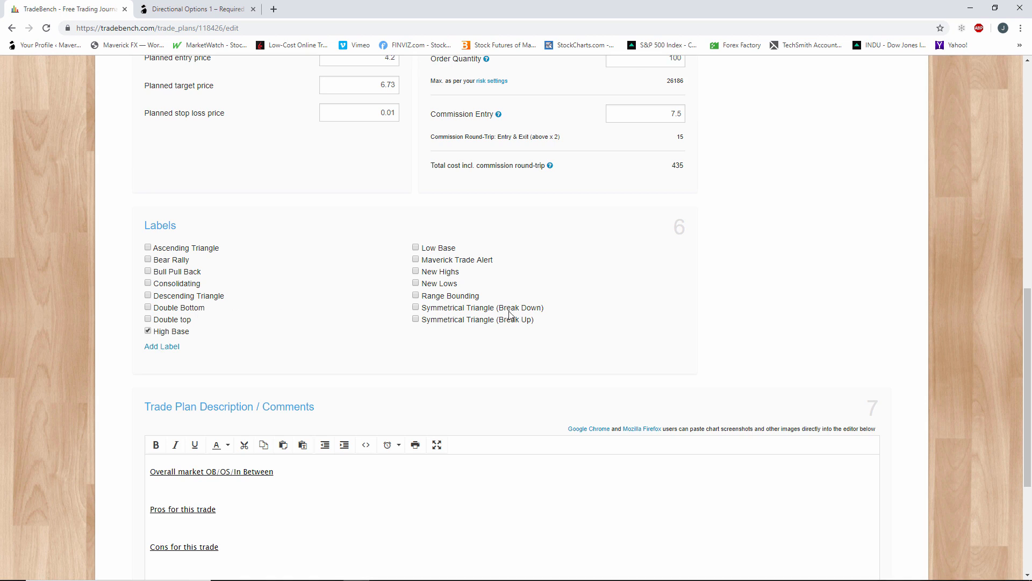
pyautogui.scroll(1, 629, 360)
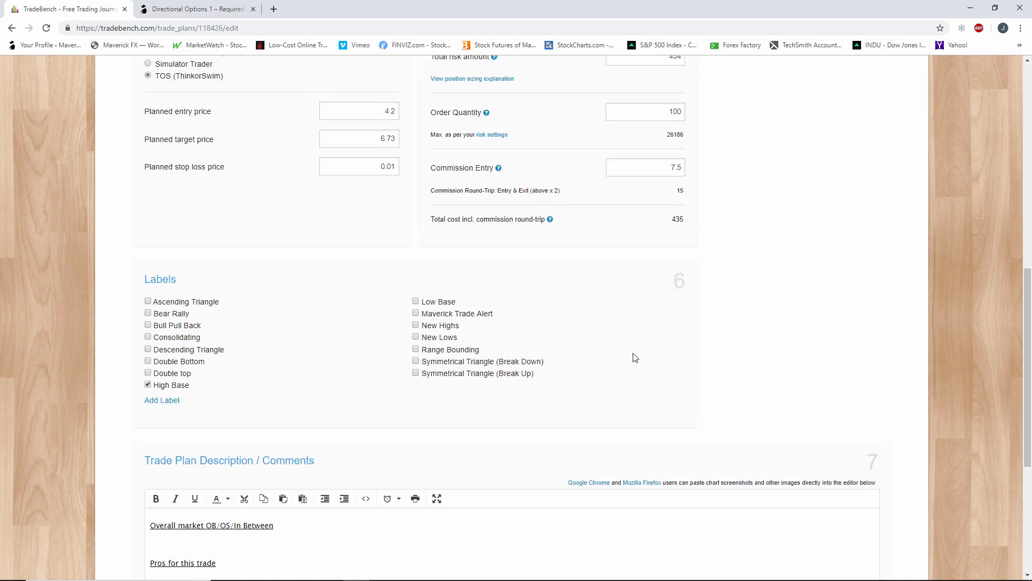
# Clear the template text from the trade plan comments and turn off underlining.
pyautogui.scroll(-3, 635, 358)
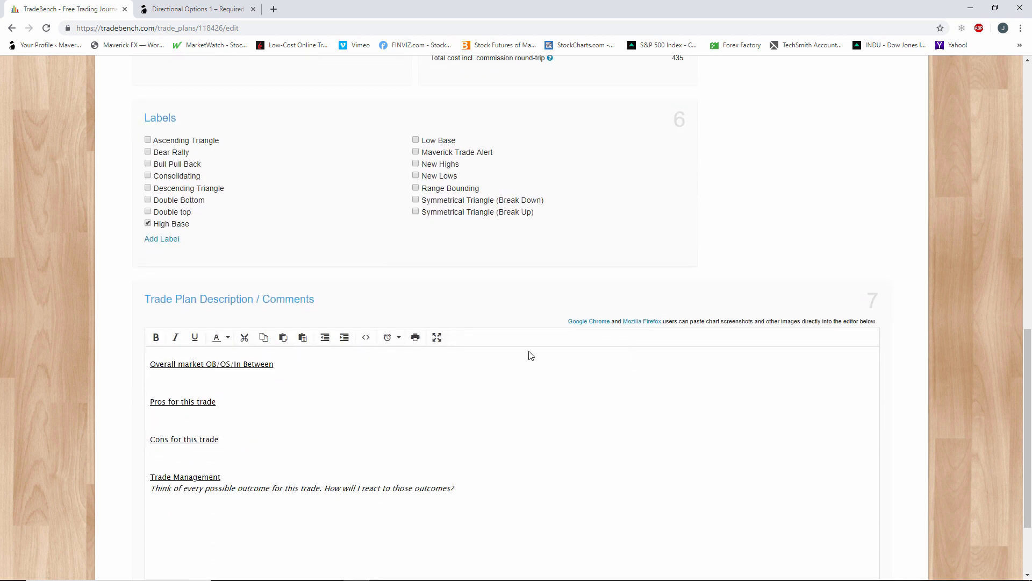
pyautogui.moveTo(153, 364); pyautogui.dragTo(496, 544)
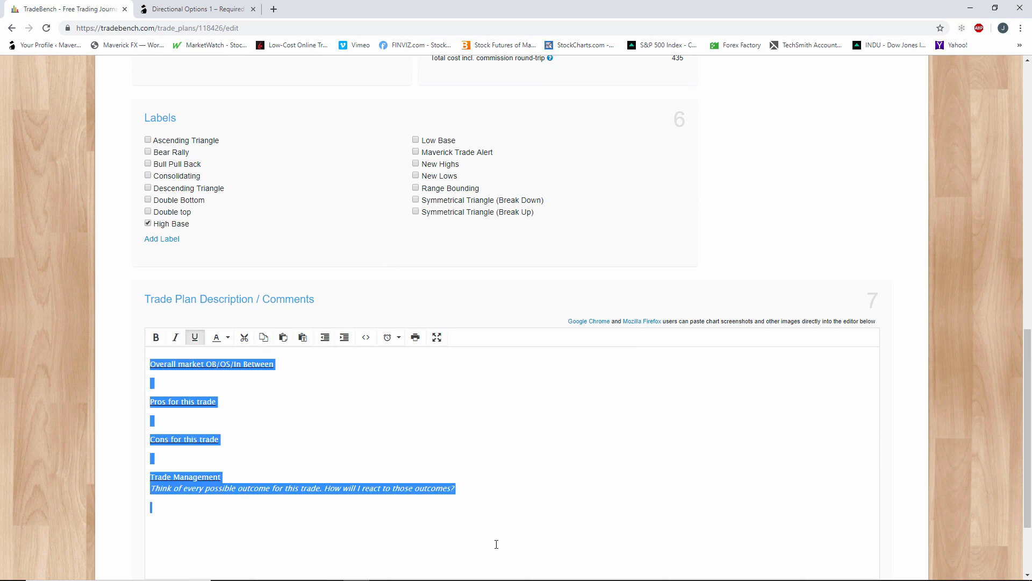
pyautogui.scroll(13, 598, 472)
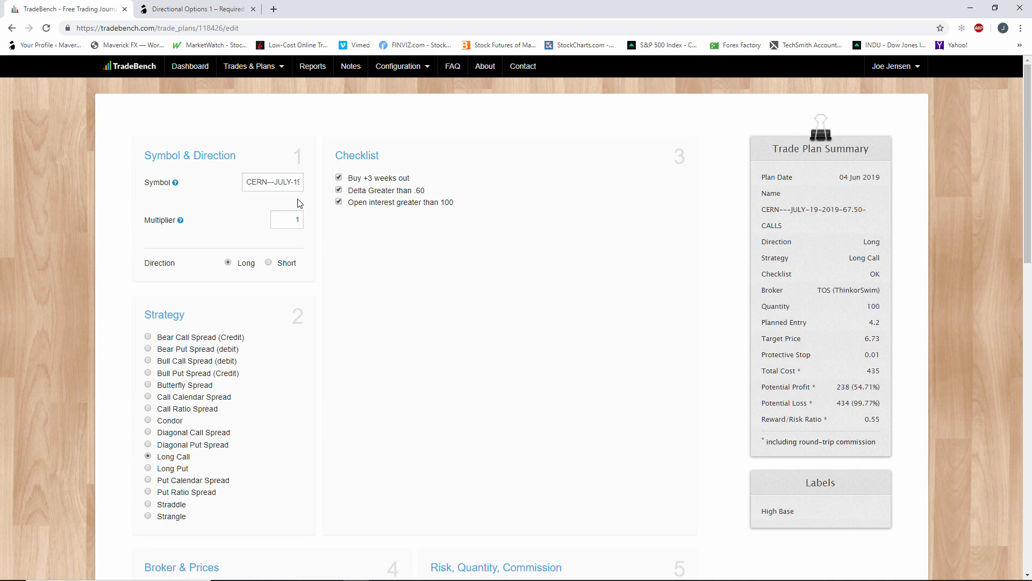
pyautogui.scroll(-1, 379, 334)
pyautogui.scroll(-13, 379, 334)
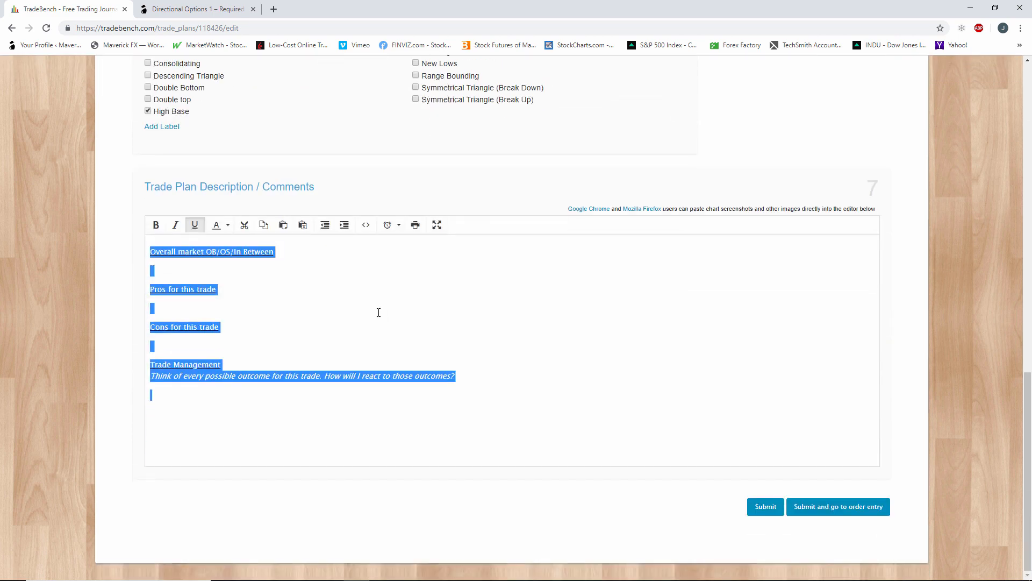
pyautogui.write('Wi')
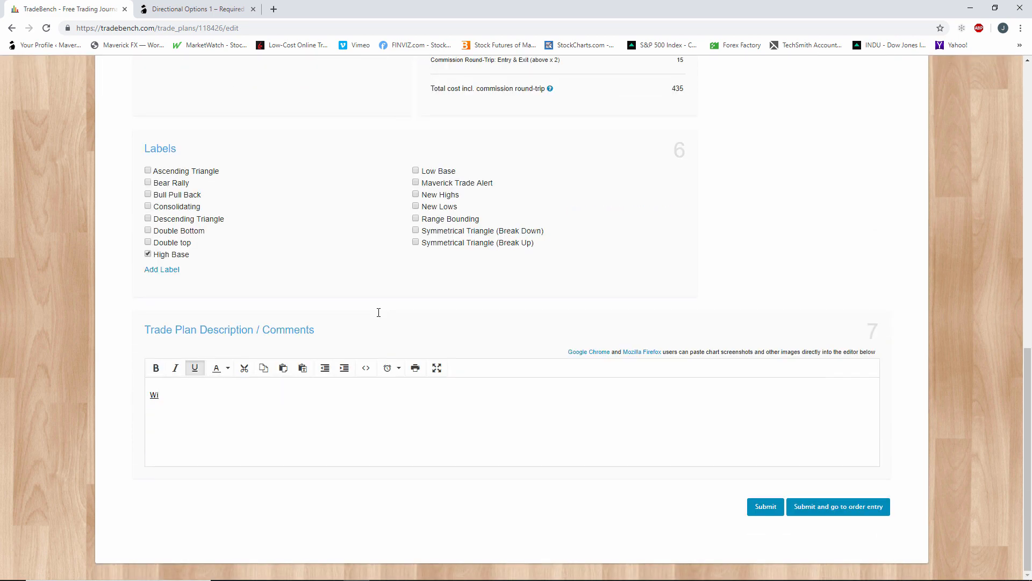
pyautogui.press('BackSpace')
pyautogui.click(194, 367)
pyautogui.click(195, 368)
pyautogui.moveTo(189, 394); pyautogui.dragTo(138, 397)
pyautogui.click(194, 371)
# Write the comment "Waiting for a breakout above" followed by the breakout price, checking the level on thinkorswim's CERN chart.
pyautogui.write('Wait')
pyautogui.write('ing fp r')
pyautogui.write(' a break ou')
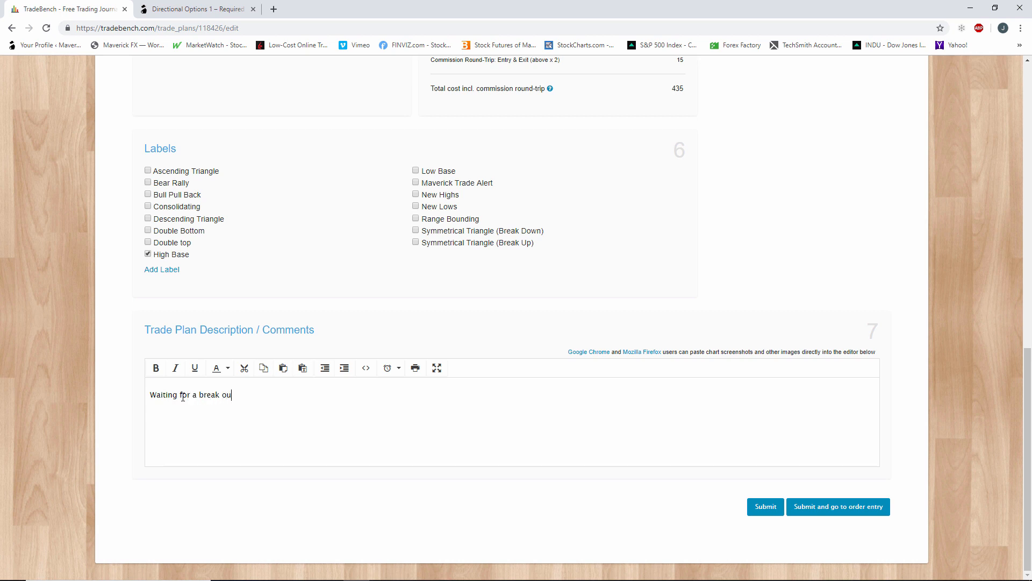
pyautogui.press('BackSpace')
pyautogui.press('BackSpace')
pyautogui.press('BackSpace')
pyautogui.write('out abov')
pyautogui.hotkey('alt', 'Tab')
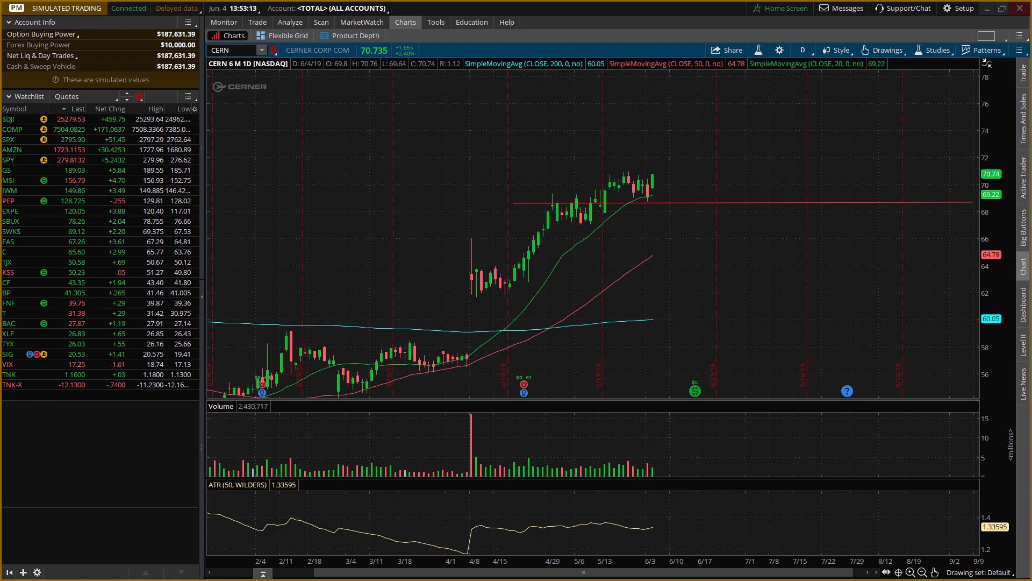
pyautogui.hotkey('alt', 'Tab')
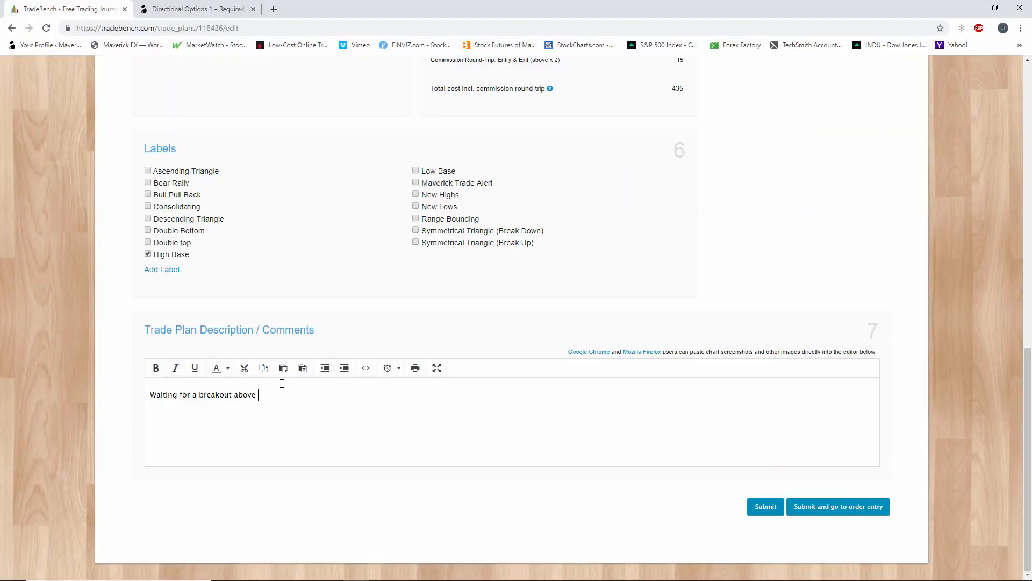
pyautogui.write('00')
# Submit the edited CERN trade plan and proceed to its order entry form.
pyautogui.click(773, 513)
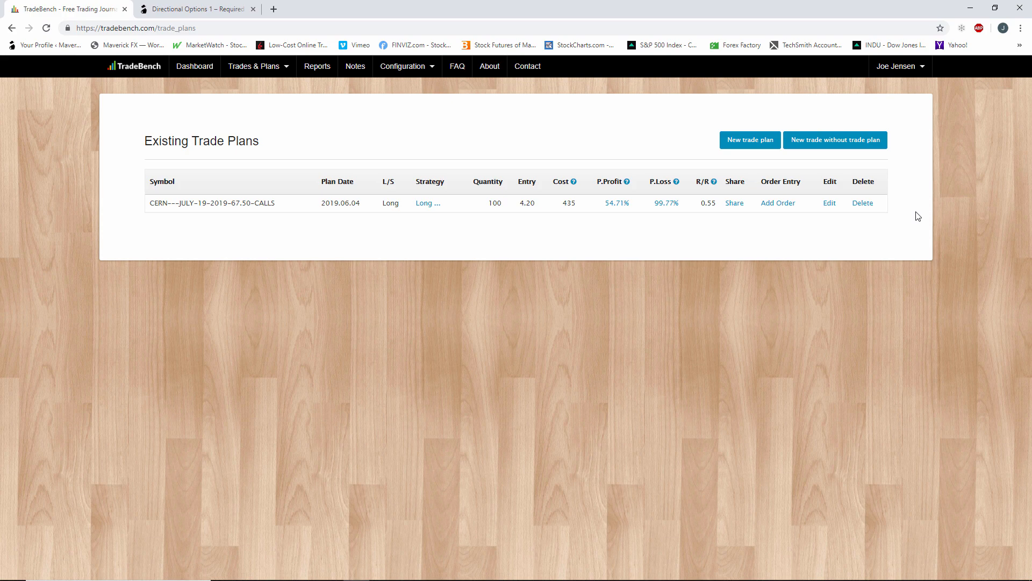
pyautogui.click(779, 206)
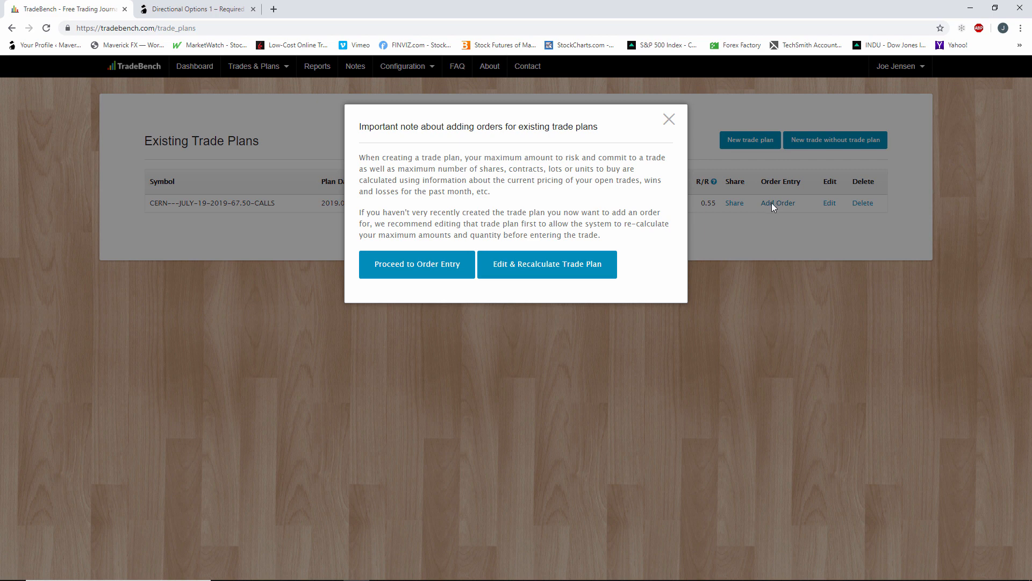
pyautogui.click(466, 264)
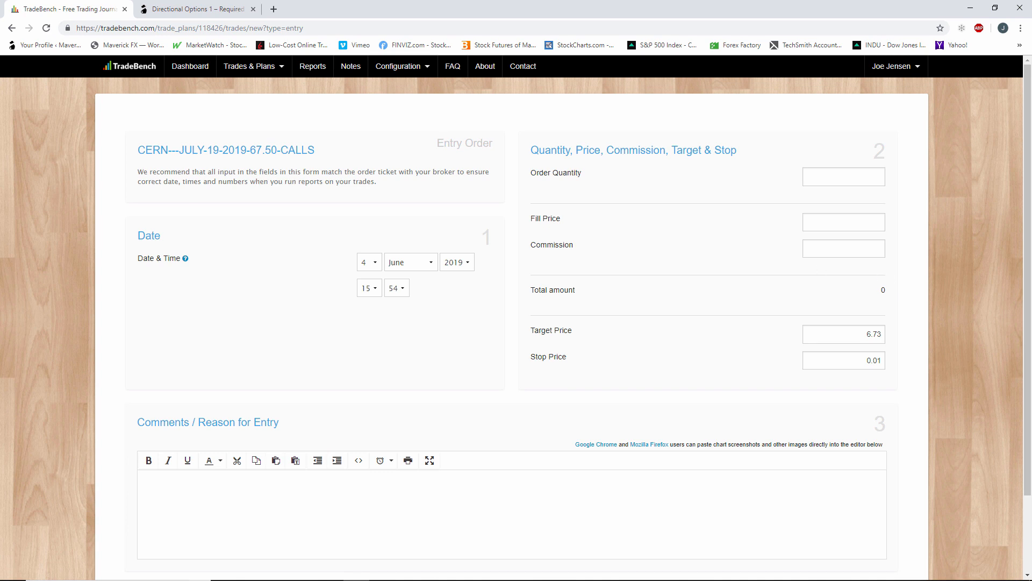
# Switch to thinkorswim, set the simulated CERN 19 JUL 19 67.5 call's price to 4.30 in the risk profile, and return to TradeBench.
pyautogui.click(357, 580)
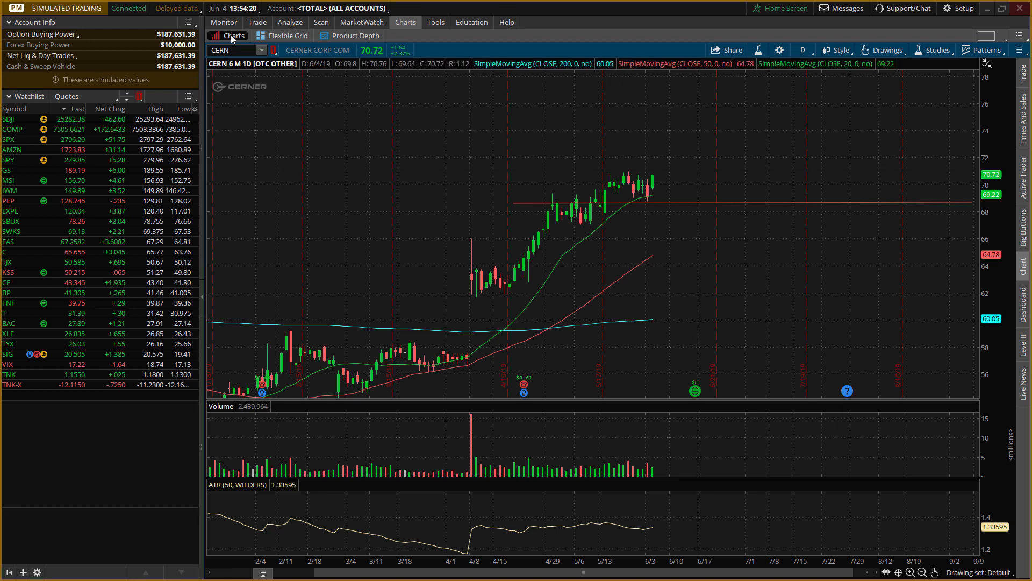
pyautogui.click(279, 25)
pyautogui.click(263, 25)
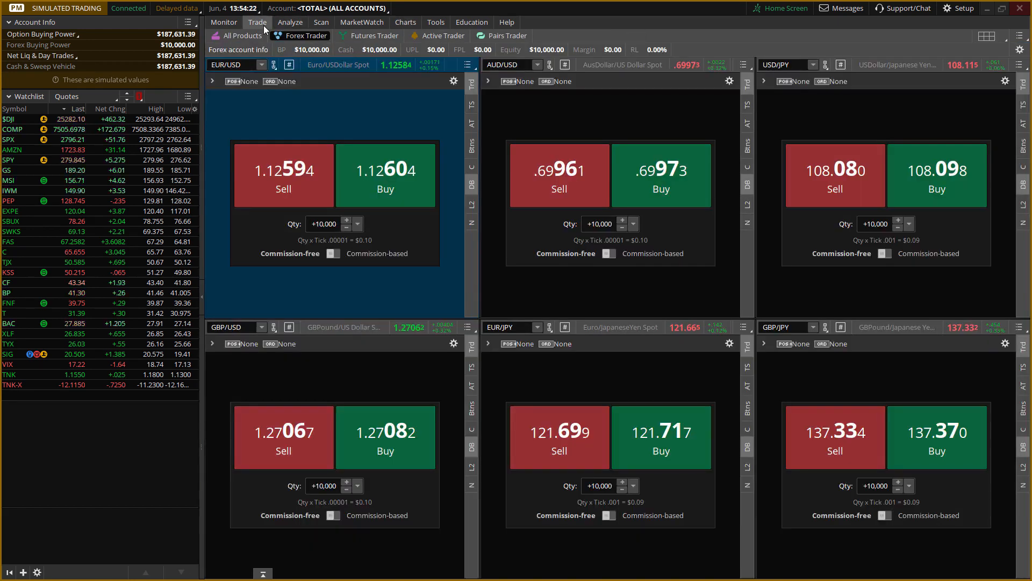
pyautogui.click(290, 23)
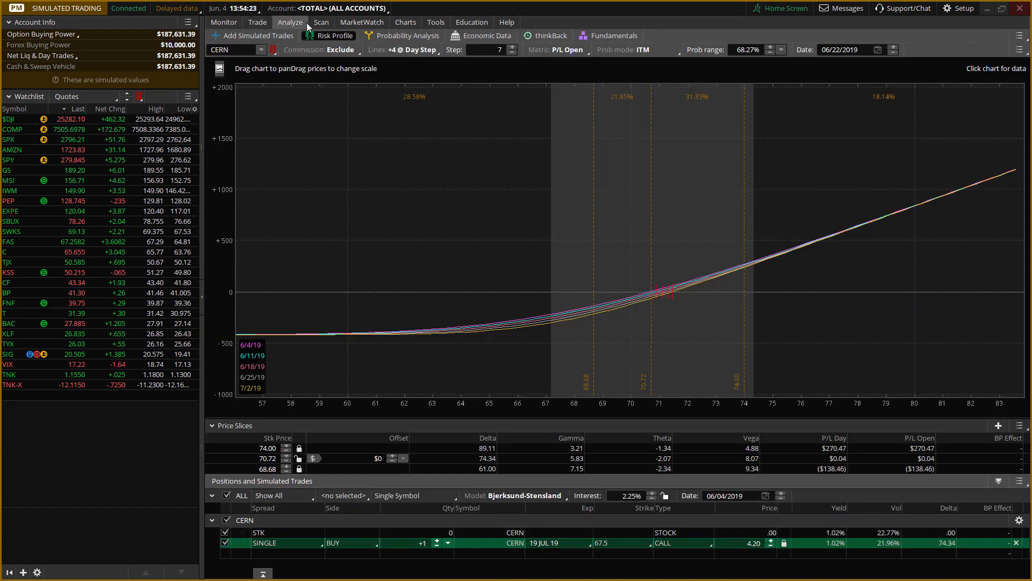
pyautogui.click(771, 540)
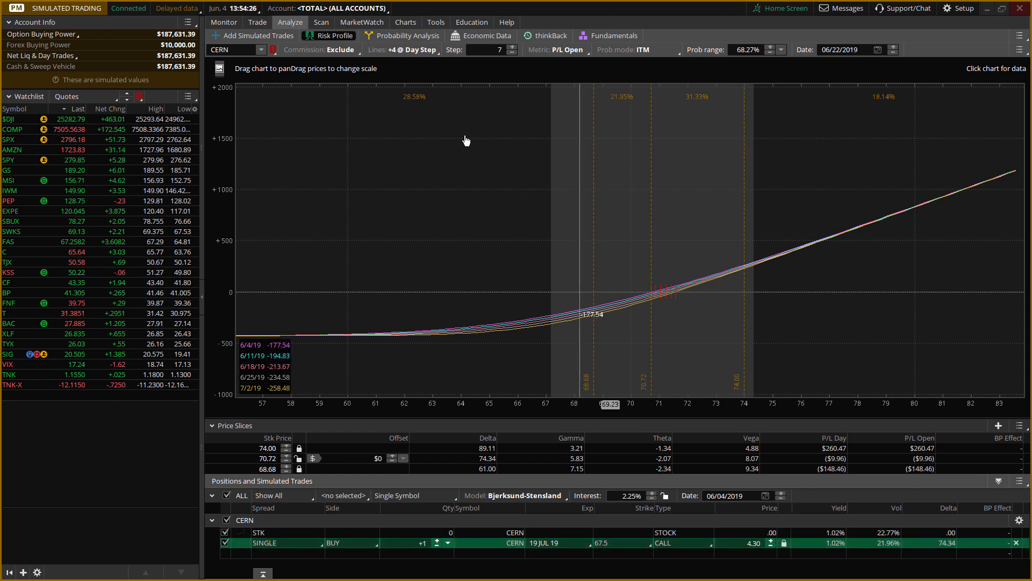
pyautogui.click(987, 8)
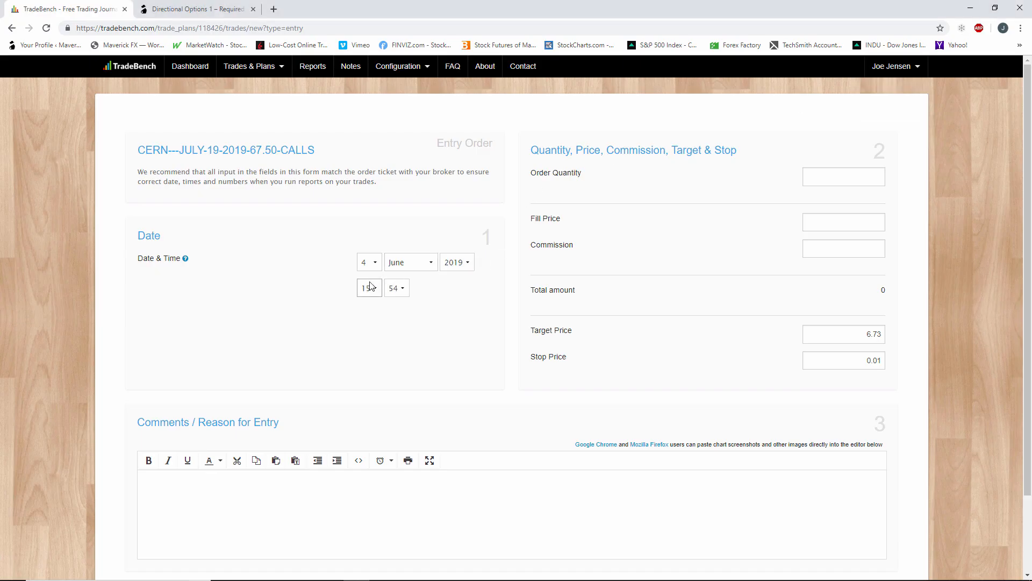
# Set the entry order's quantity to 100 and fill price to 4.30, rechecking the call price in thinkorswim.
pyautogui.click(829, 176)
pyautogui.click(843, 219)
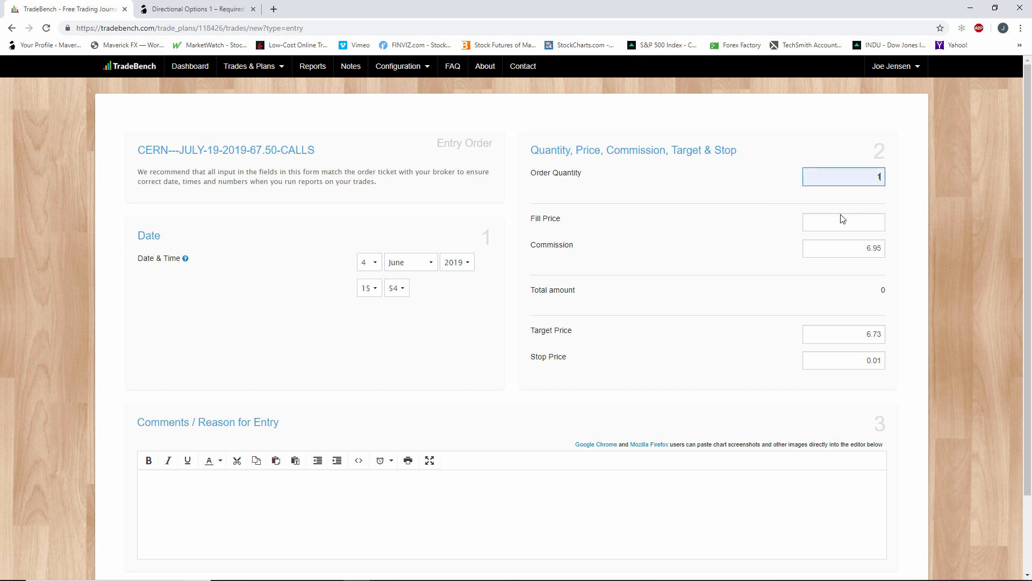
pyautogui.click(881, 176)
pyautogui.write('00')
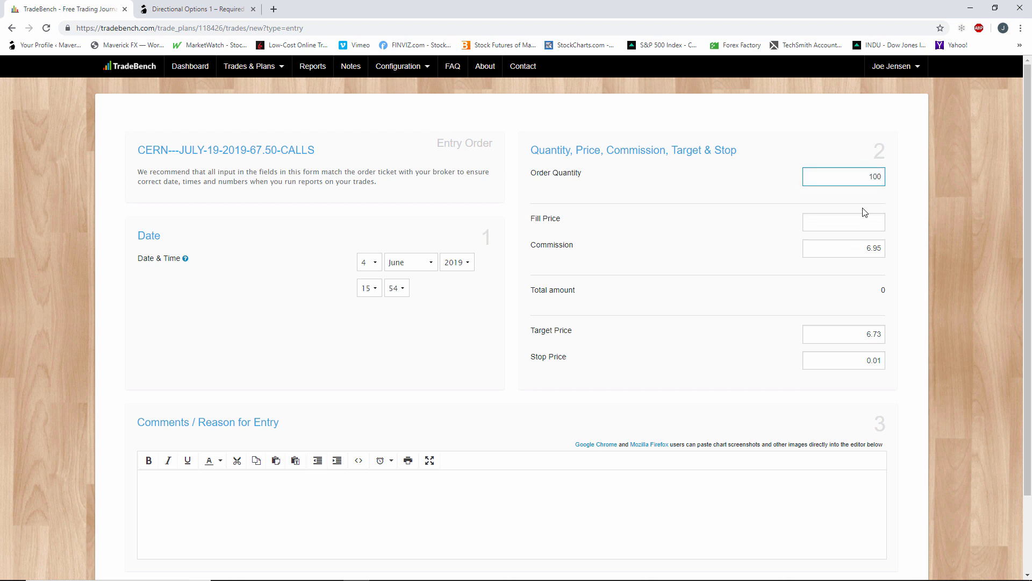
pyautogui.click(868, 223)
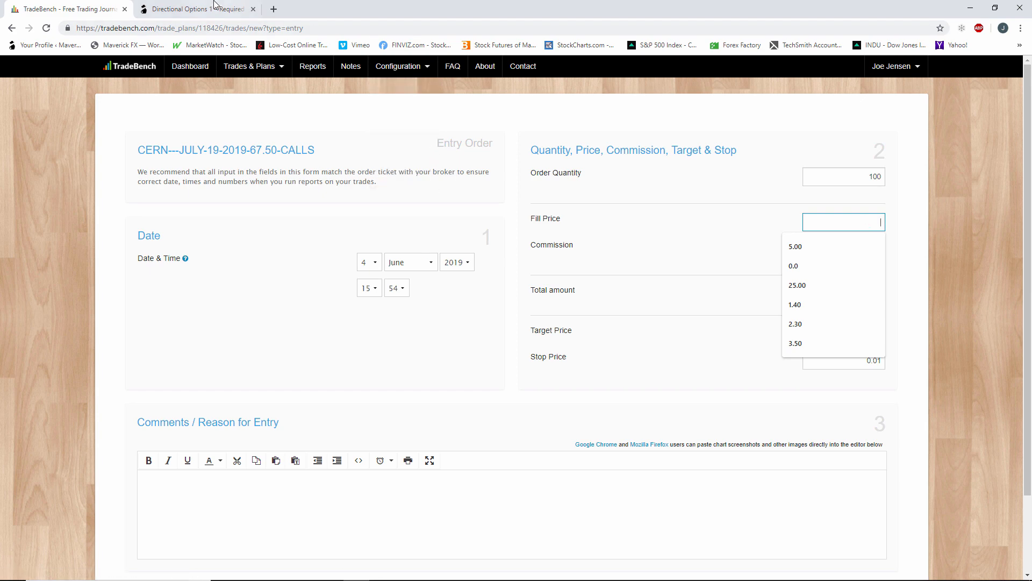
pyautogui.hotkey('alt', 'Tab')
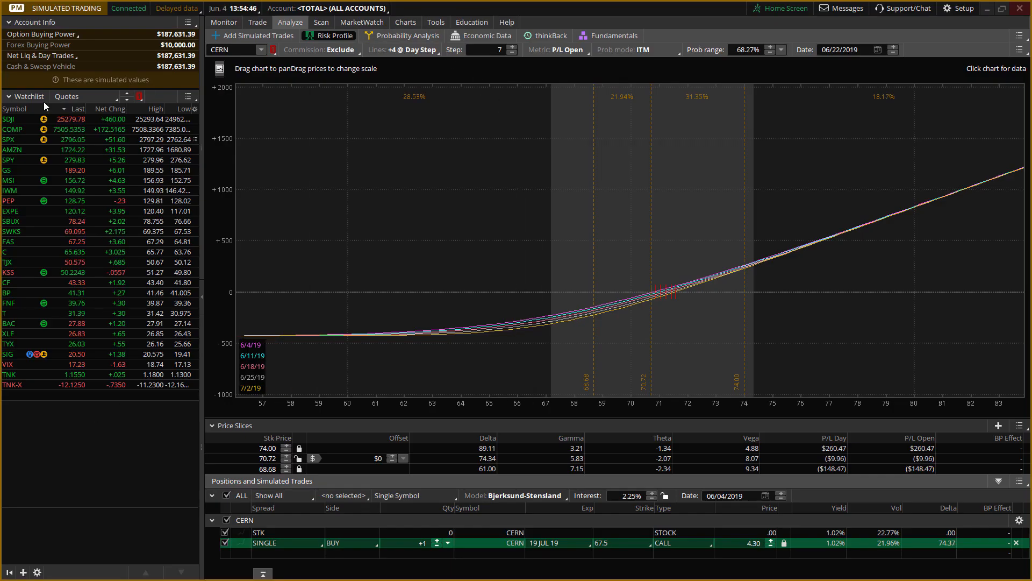
pyautogui.click(987, 8)
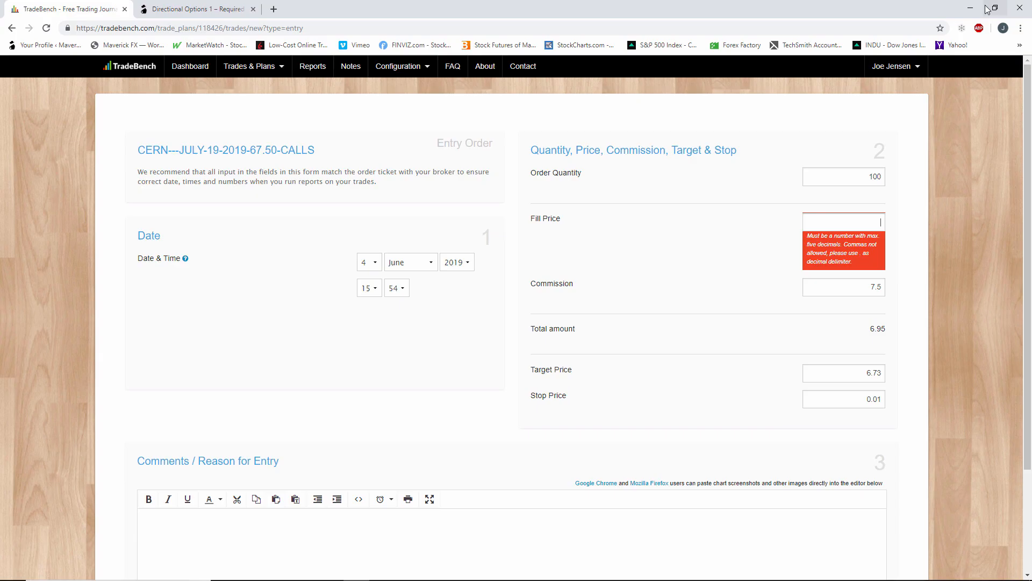
pyautogui.write('.30')
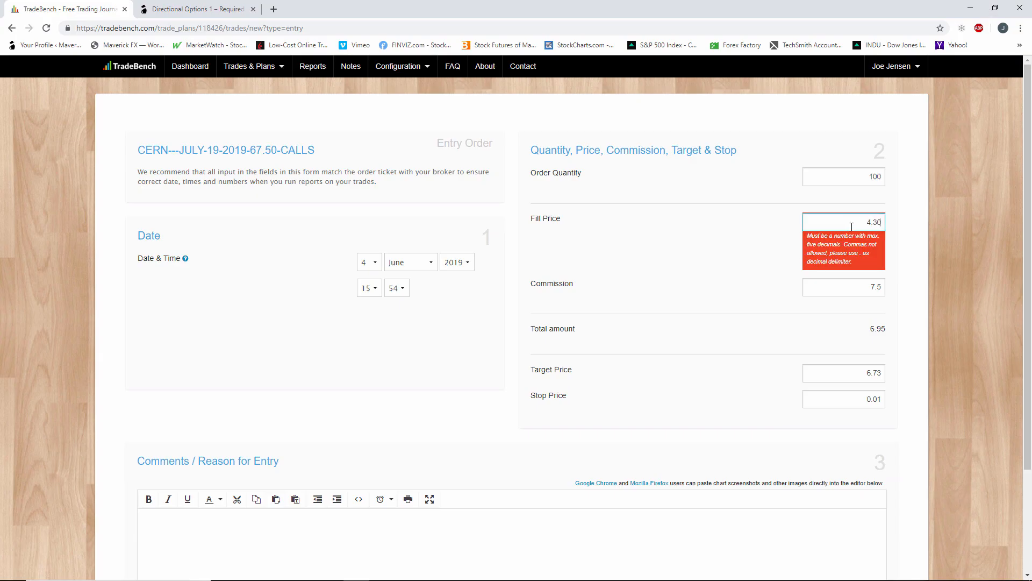
pyautogui.click(689, 381)
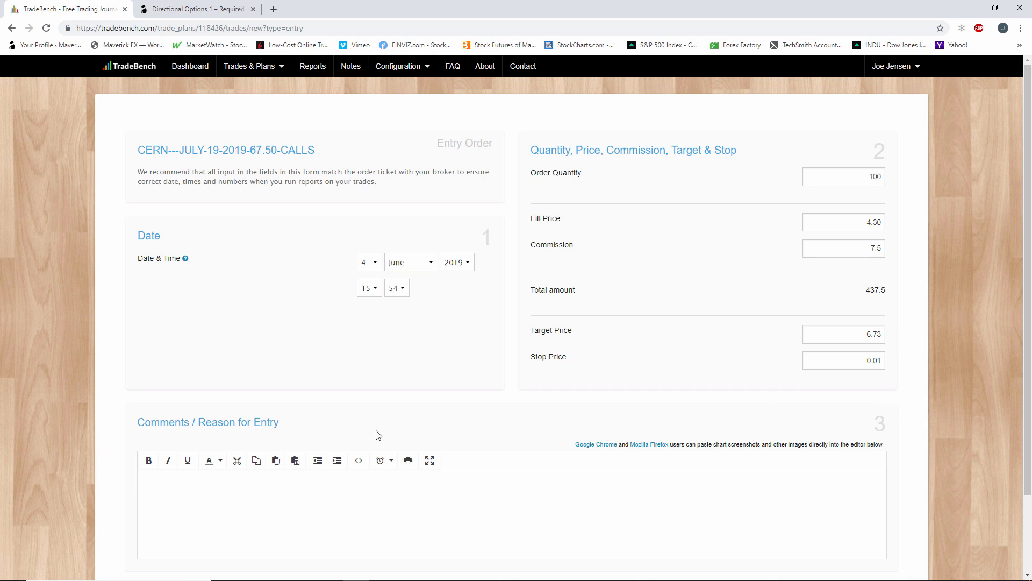
# Write the entry comment "Entered due to trigger above 71.00" and submit the CERN entry order.
pyautogui.scroll(-1, 356, 433)
pyautogui.scroll(-1, 355, 432)
pyautogui.click(284, 401)
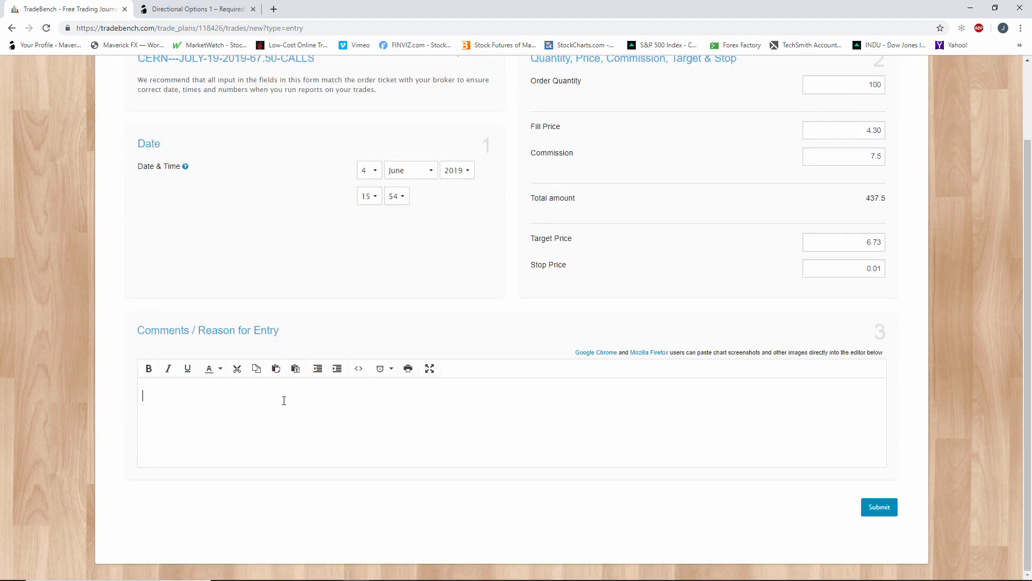
pyautogui.write('Entered tdue to trigger above 71.00')
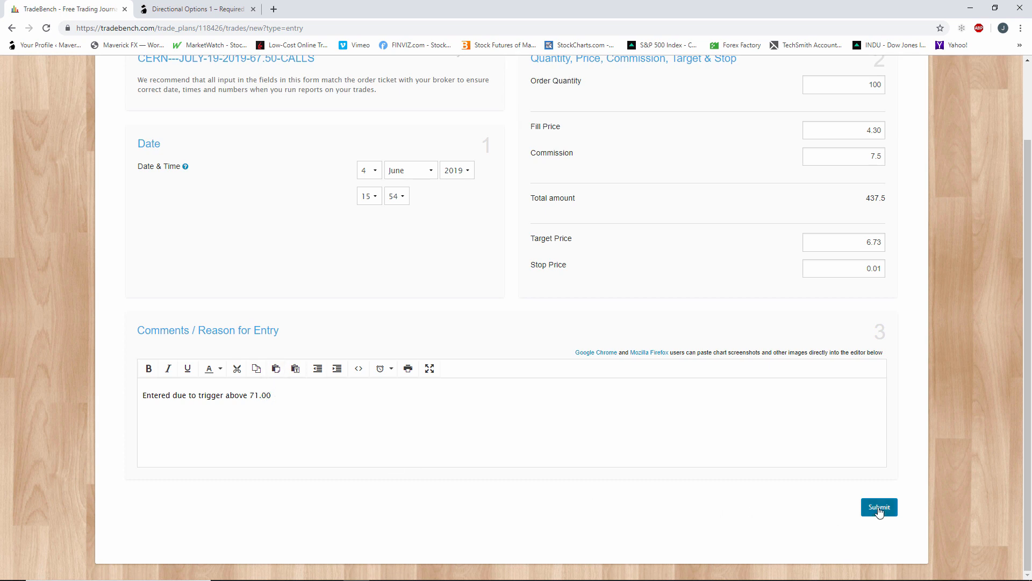
pyautogui.click(878, 507)
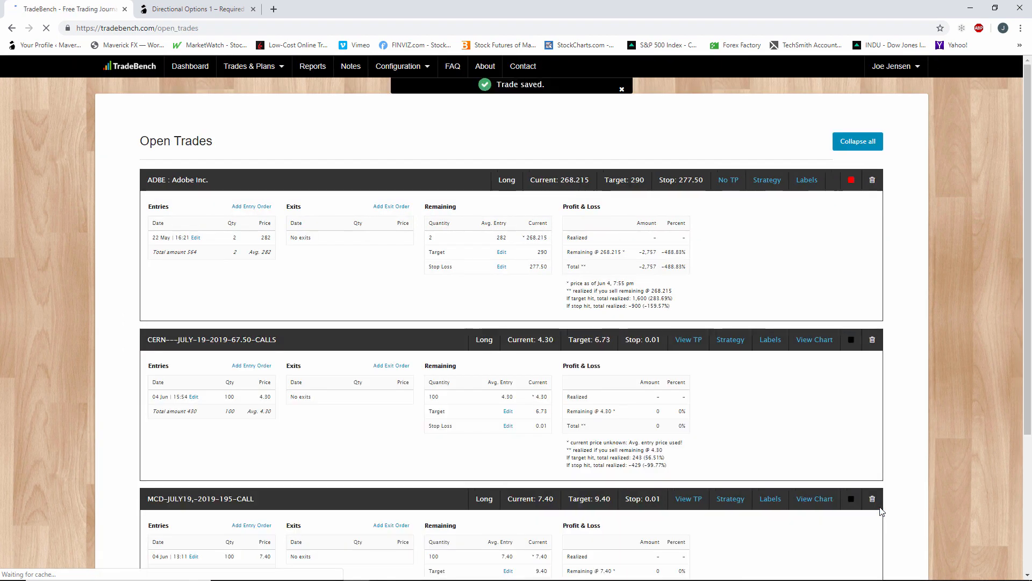
pyautogui.scroll(-3, 632, 422)
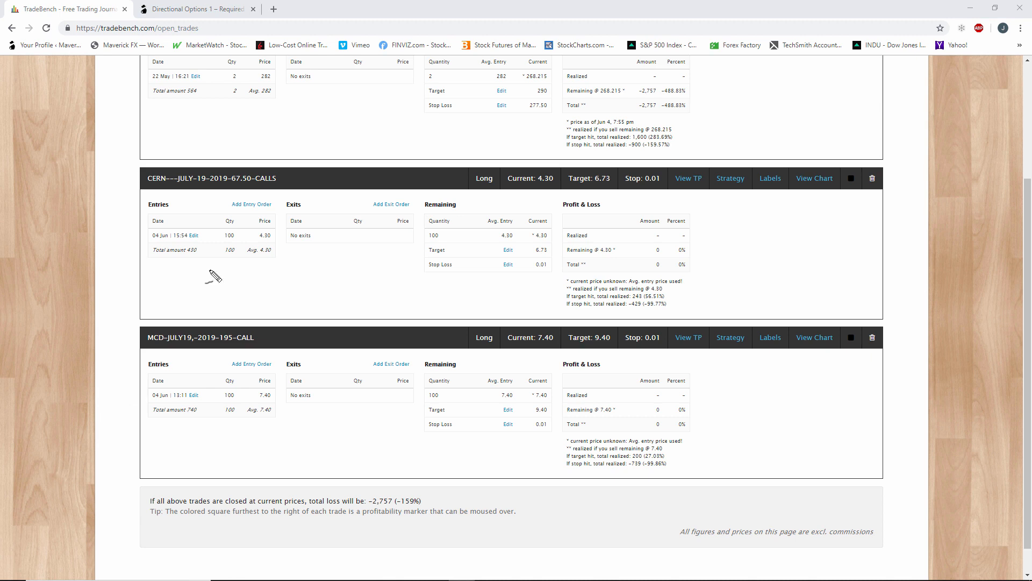
pyautogui.moveTo(276, 197)
pyautogui.mouseDown()
pyautogui.moveTo(243, 192)
pyautogui.moveTo(235, 211)
pyautogui.moveTo(281, 201)
pyautogui.mouseUp()
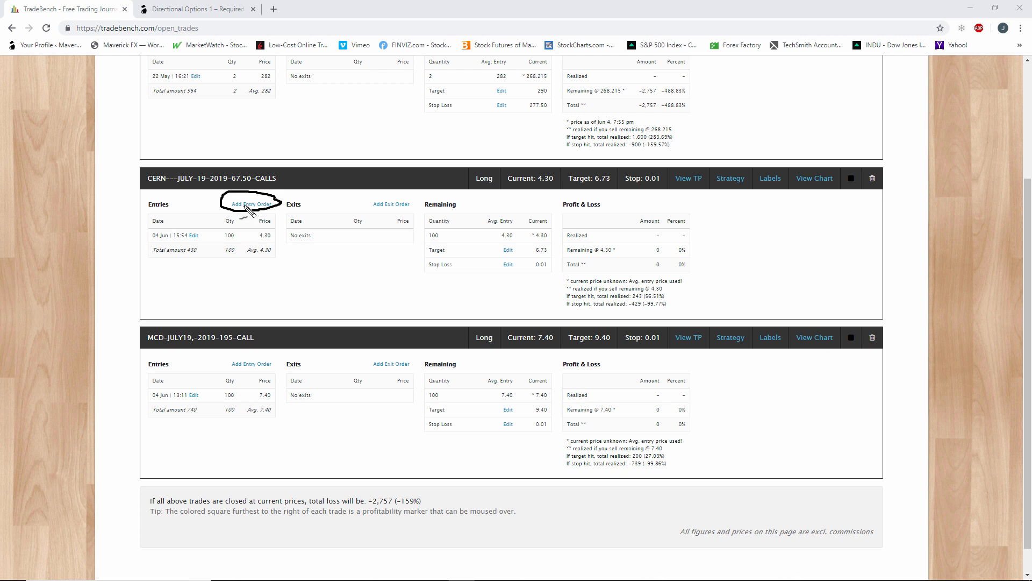
pyautogui.moveTo(409, 196)
pyautogui.mouseDown()
pyautogui.moveTo(363, 200)
pyautogui.moveTo(406, 219)
pyautogui.moveTo(410, 194)
pyautogui.mouseUp()
pyautogui.moveTo(475, 161)
pyautogui.mouseDown()
pyautogui.moveTo(412, 207)
pyautogui.moveTo(402, 199)
pyautogui.moveTo(403, 212)
pyautogui.moveTo(425, 206)
pyautogui.mouseUp()
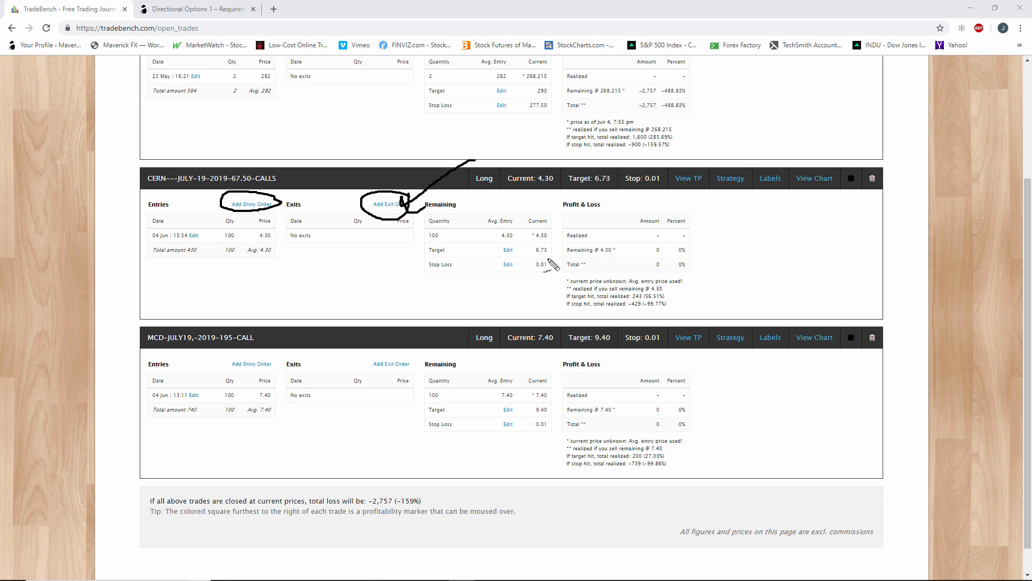
pyautogui.moveTo(526, 246)
pyautogui.mouseDown()
pyautogui.moveTo(508, 241)
pyautogui.moveTo(496, 256)
pyautogui.moveTo(524, 260)
pyautogui.moveTo(500, 281)
pyautogui.moveTo(525, 257)
pyautogui.mouseUp()
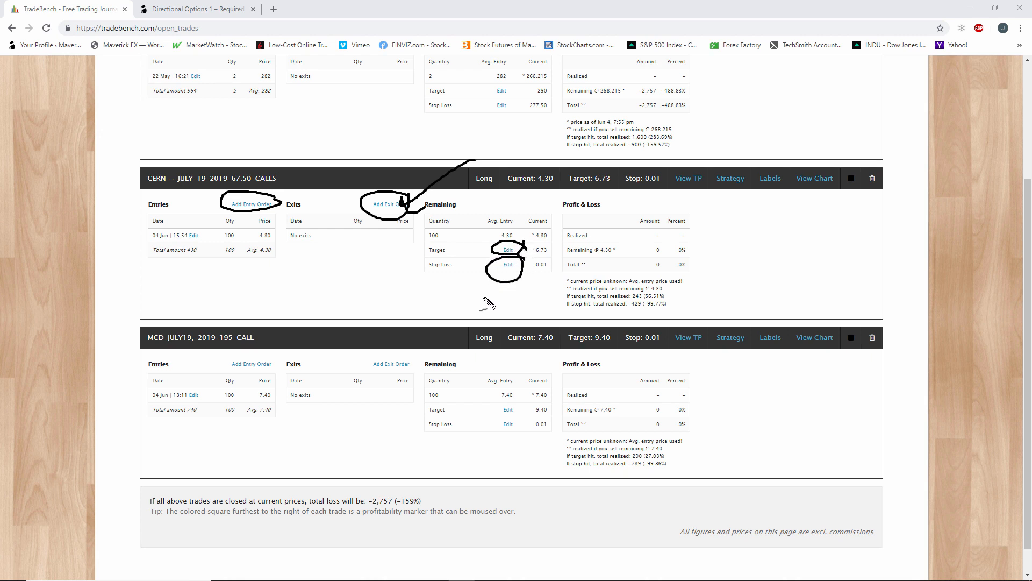
pyautogui.moveTo(445, 313); pyautogui.dragTo(506, 275)
pyautogui.moveTo(479, 211); pyautogui.dragTo(505, 247)
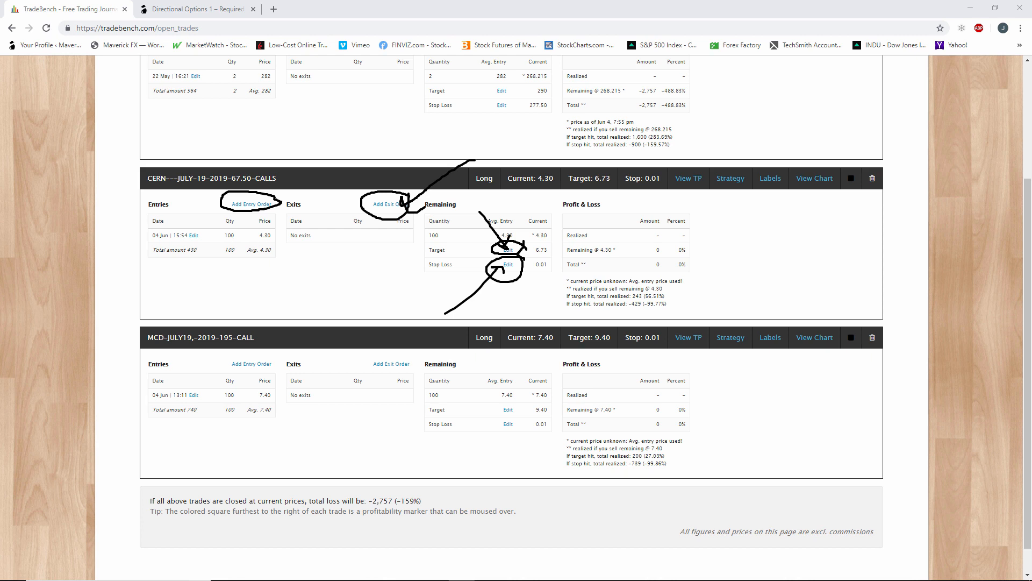
pyautogui.press('Escape')
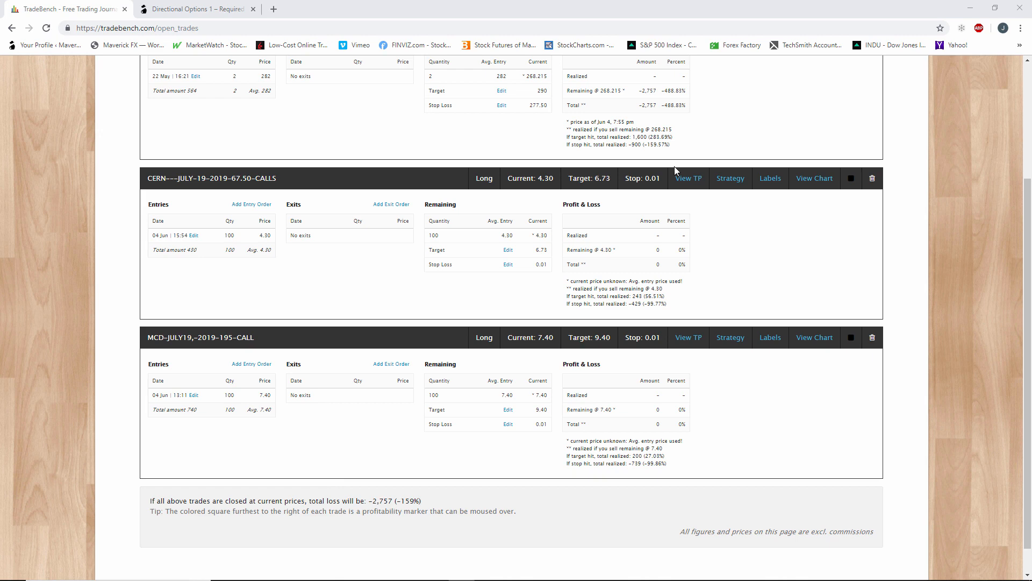
# Review the strategy, labels and chart view of the open CERN July 19 2019 67.50 calls trade without making changes.
pyautogui.moveTo(739, 184)
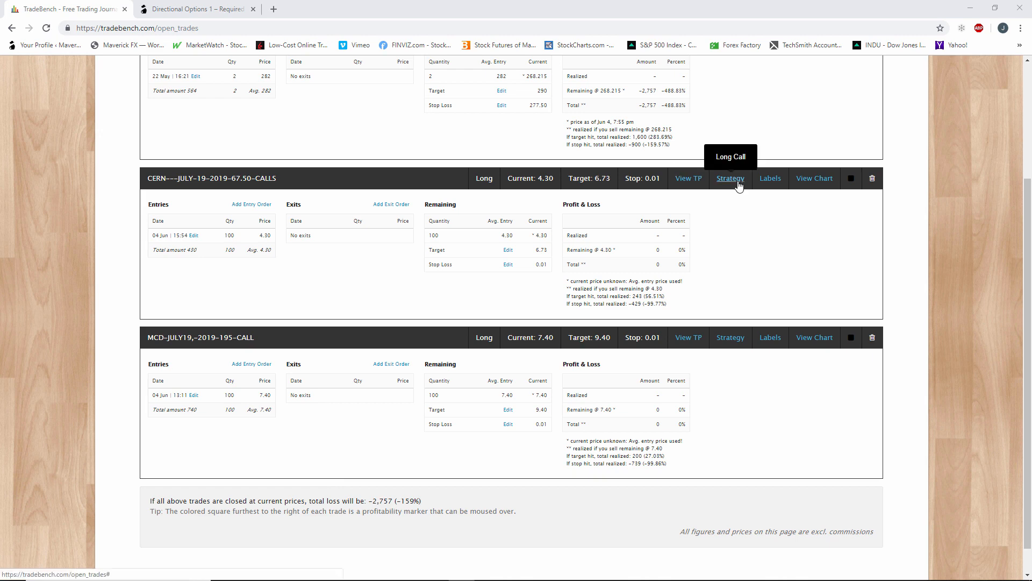
pyautogui.click(771, 181)
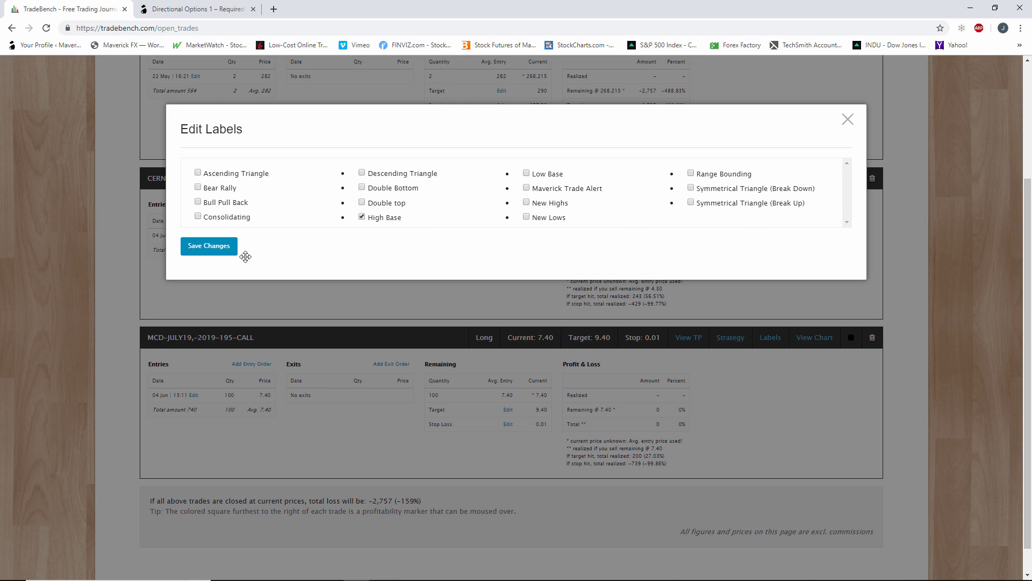
pyautogui.click(848, 121)
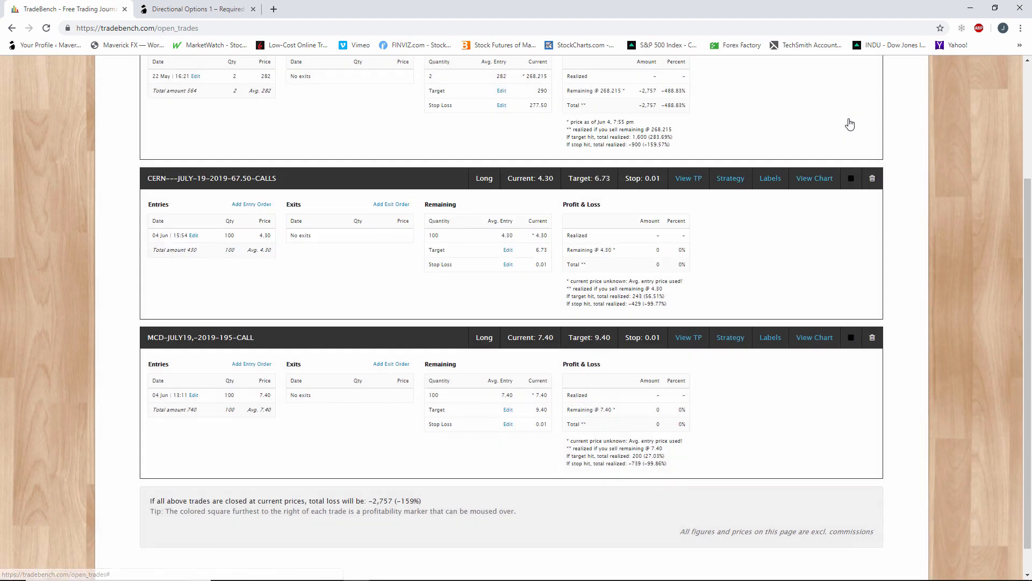
pyautogui.click(824, 180)
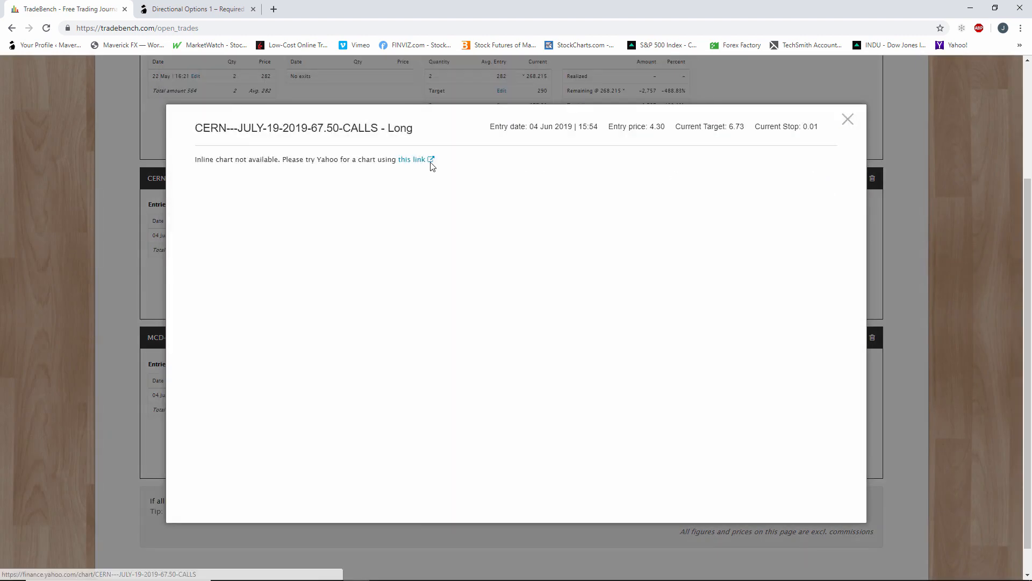
pyautogui.click(844, 124)
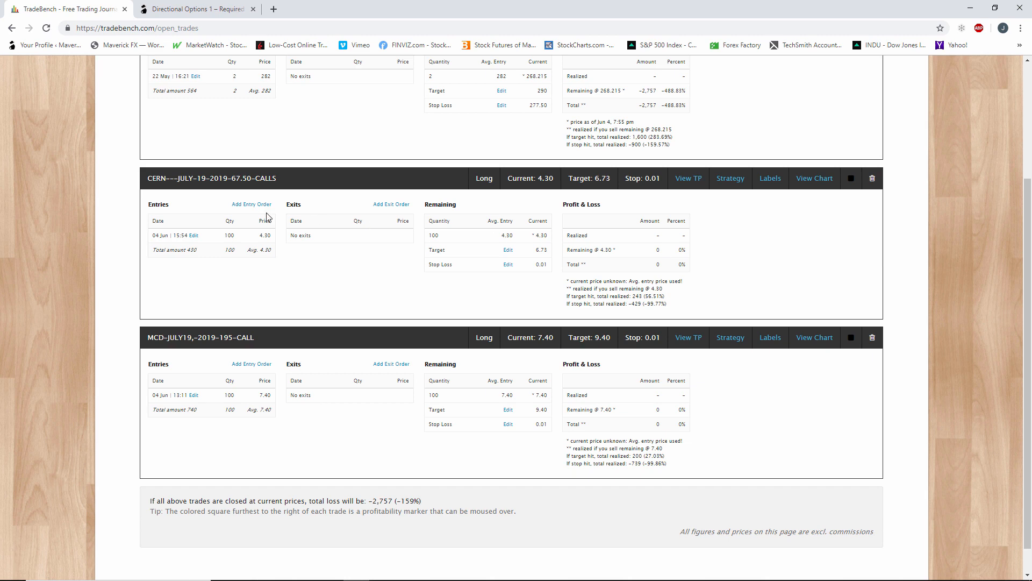
pyautogui.scroll(2, 305, 251)
pyautogui.scroll(2, 305, 255)
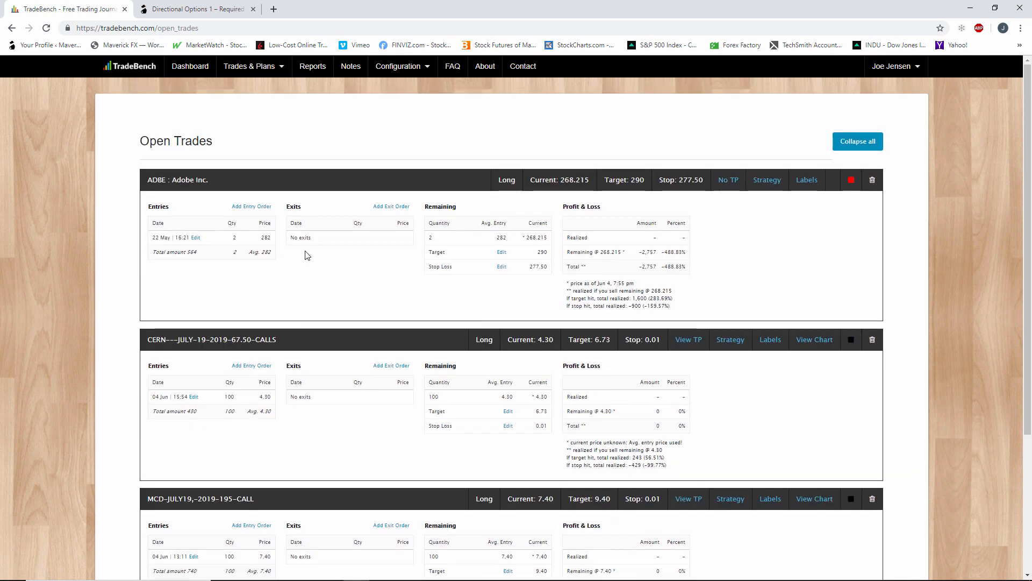
pyautogui.scroll(-1, 306, 255)
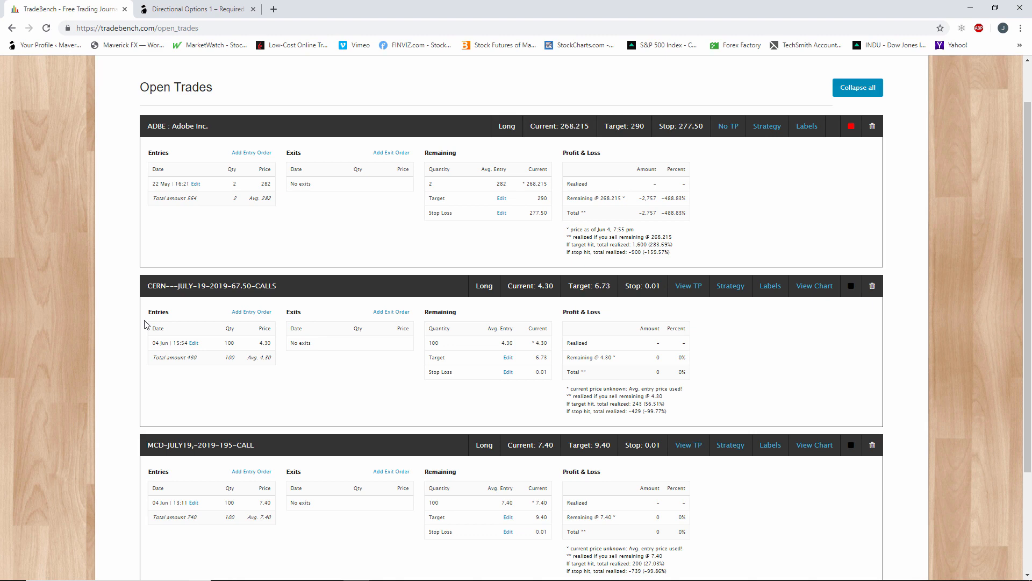
pyautogui.scroll(1, 530, 334)
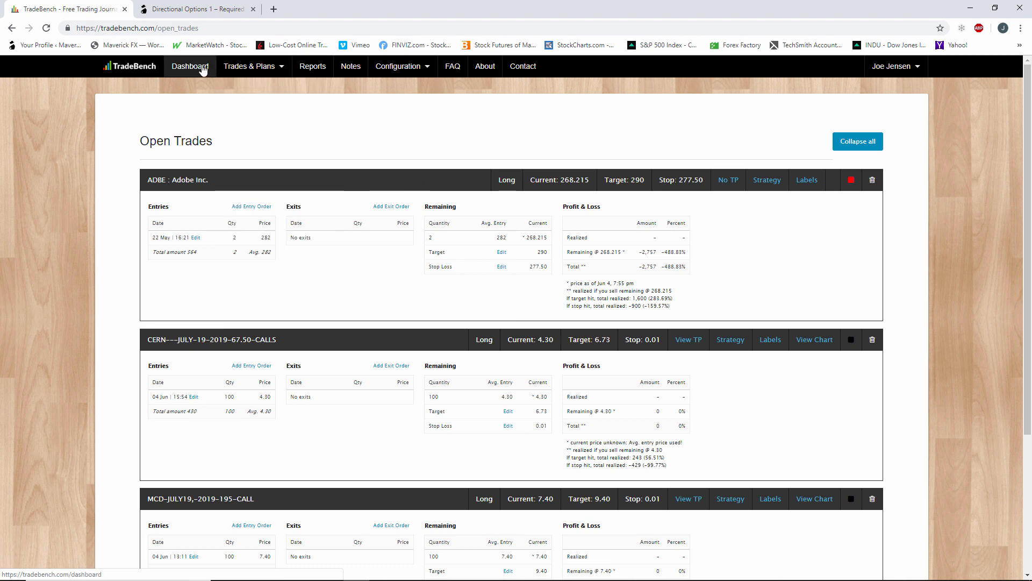
pyautogui.moveTo(247, 67)
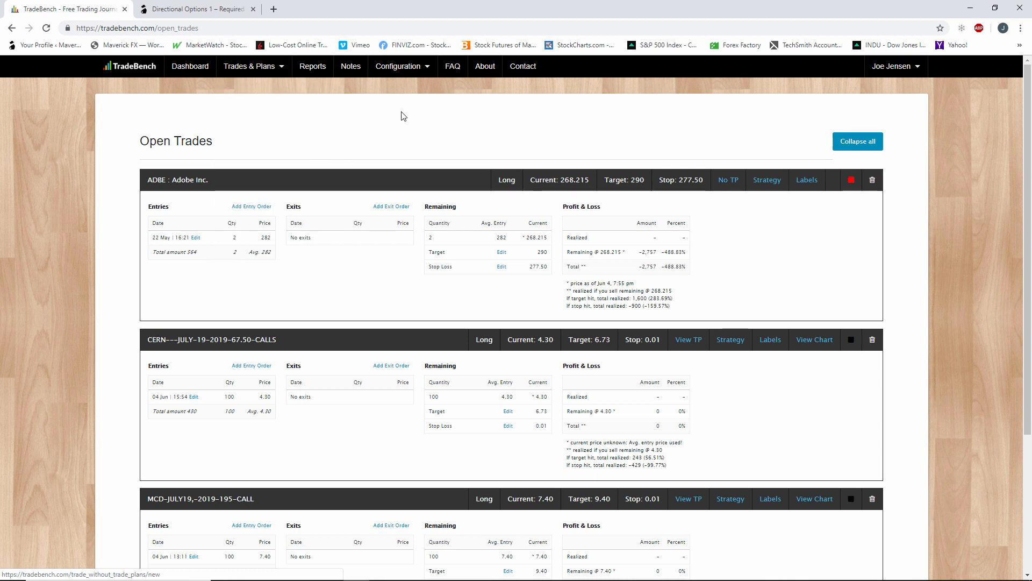
# Open the Long Put strategy from the configured strategies for editing and examine its name and source fields.
pyautogui.moveTo(419, 71)
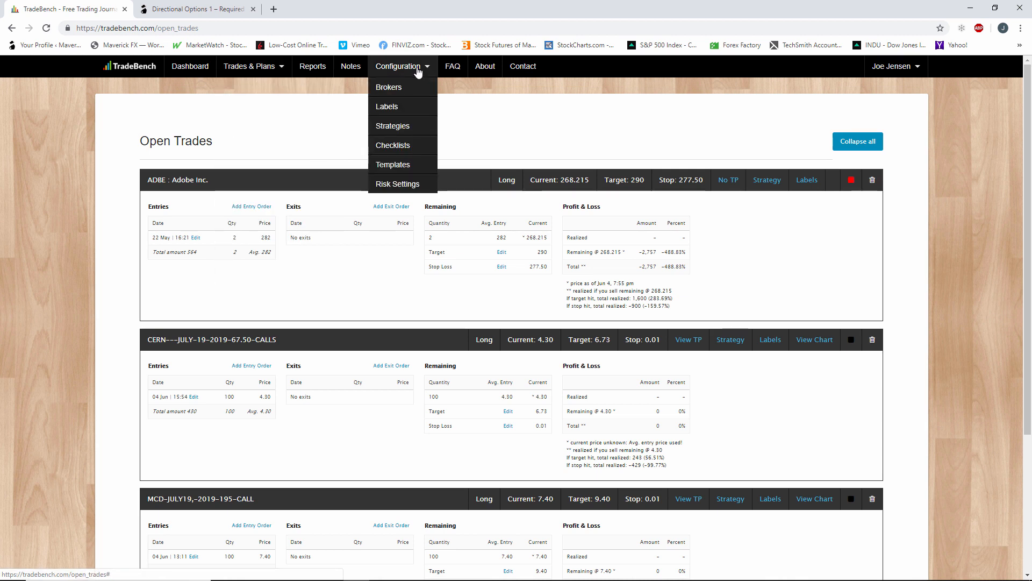
pyautogui.click(402, 132)
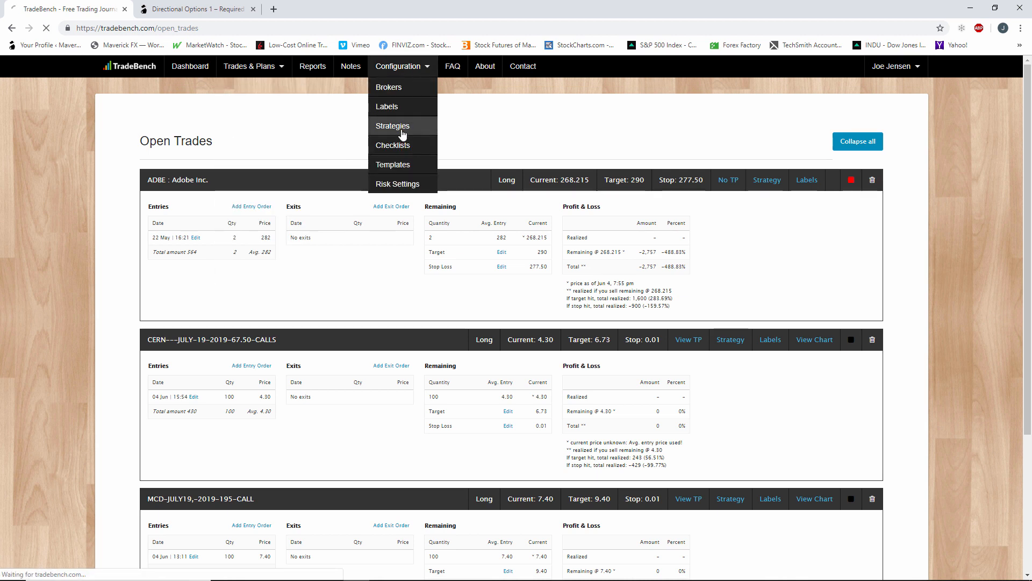
pyautogui.scroll(-3, 364, 187)
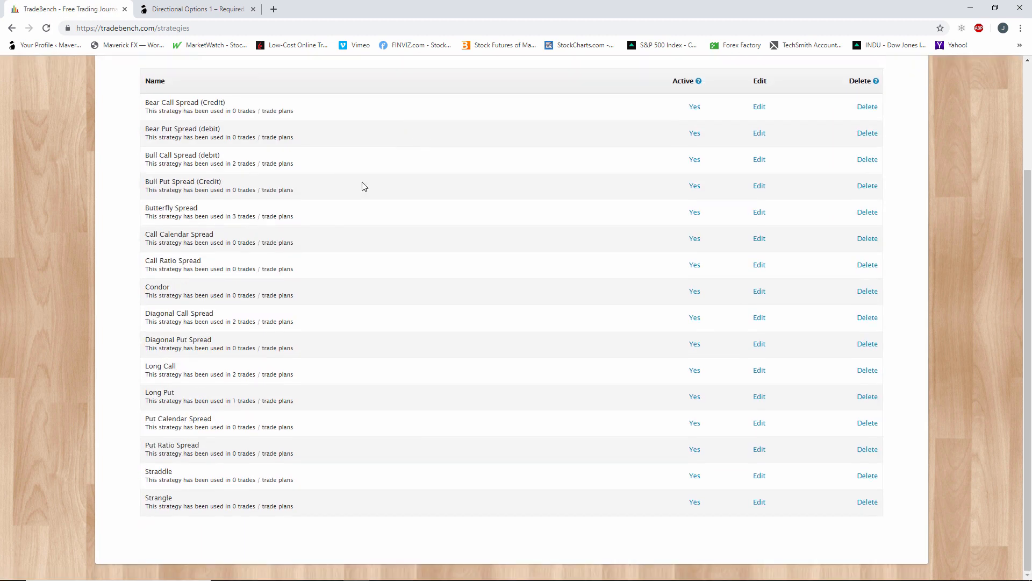
pyautogui.click(757, 397)
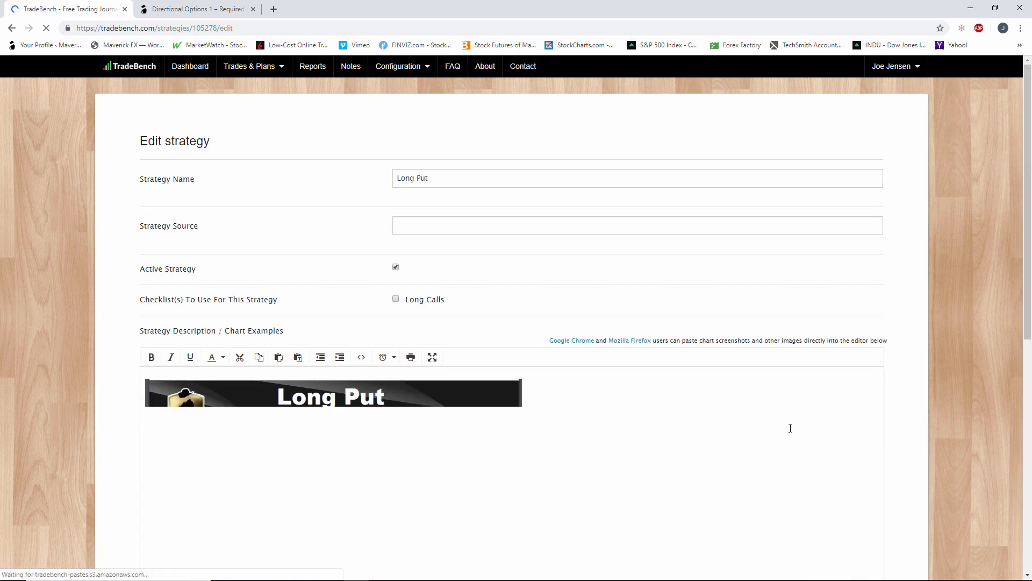
pyautogui.click(451, 180)
pyautogui.click(474, 226)
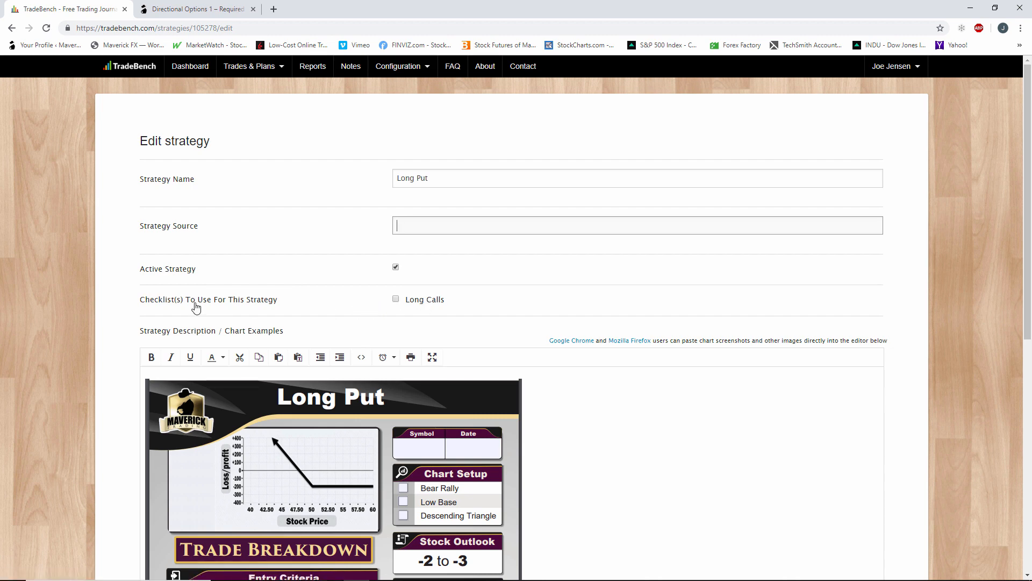
# Examine the Long Put strategy's description sheet, including its chart setup, entry criteria and trade management sections.
pyautogui.scroll(-5, 196, 307)
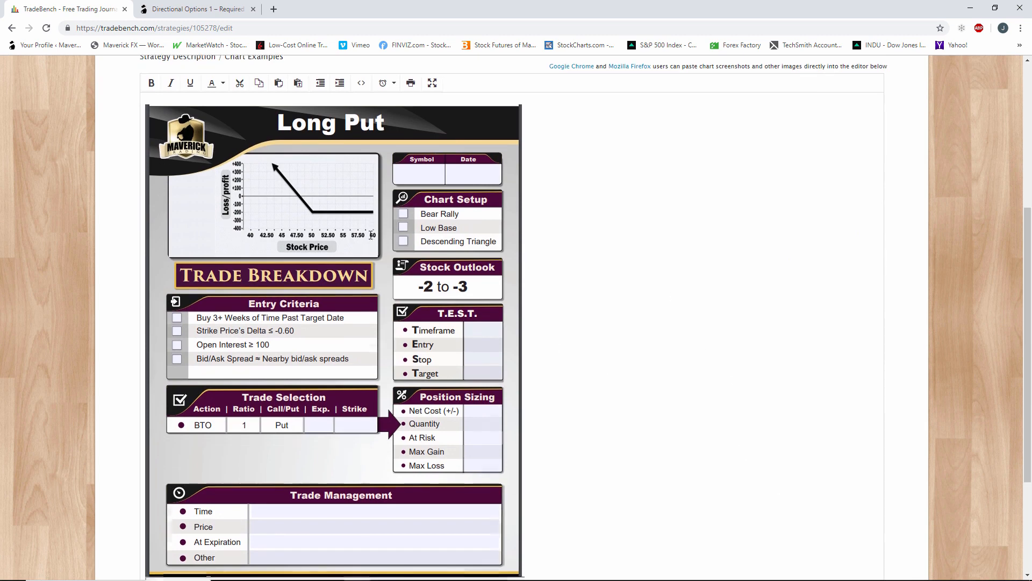
pyautogui.scroll(-1, 301, 197)
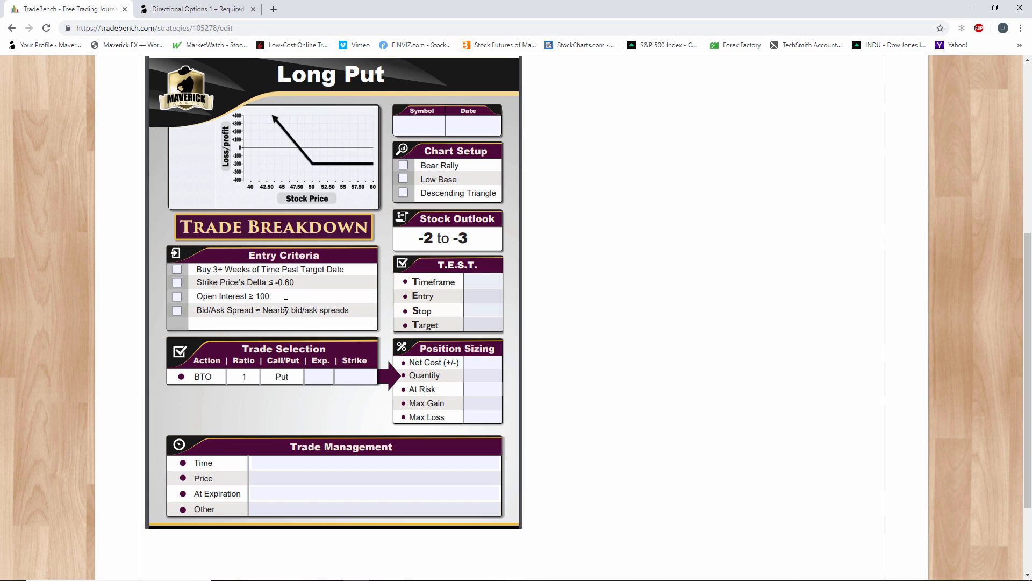
pyautogui.scroll(6, 286, 303)
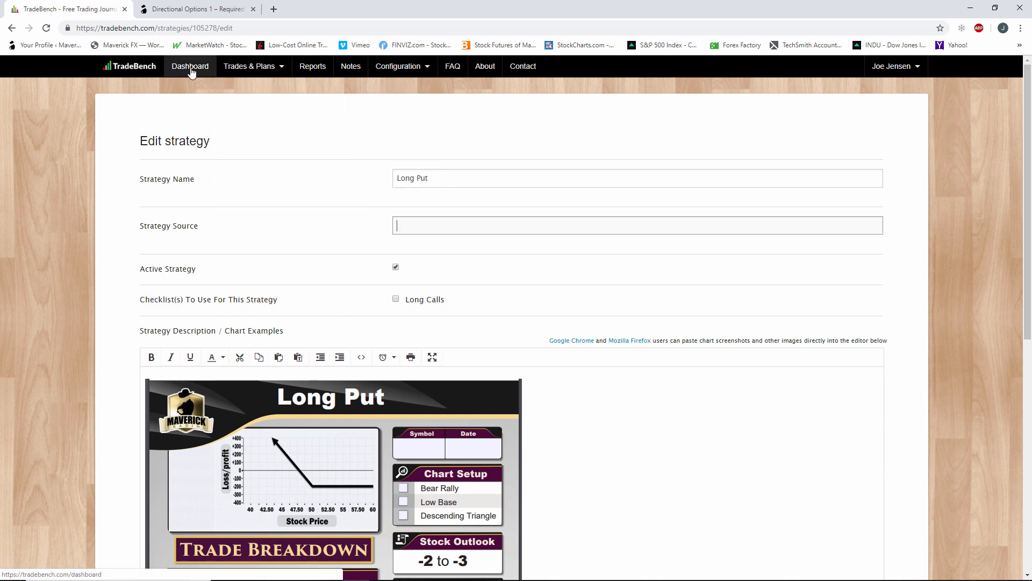
# Look at the configured checklists and labels, and return to editing the Long Put strategy.
pyautogui.moveTo(247, 68)
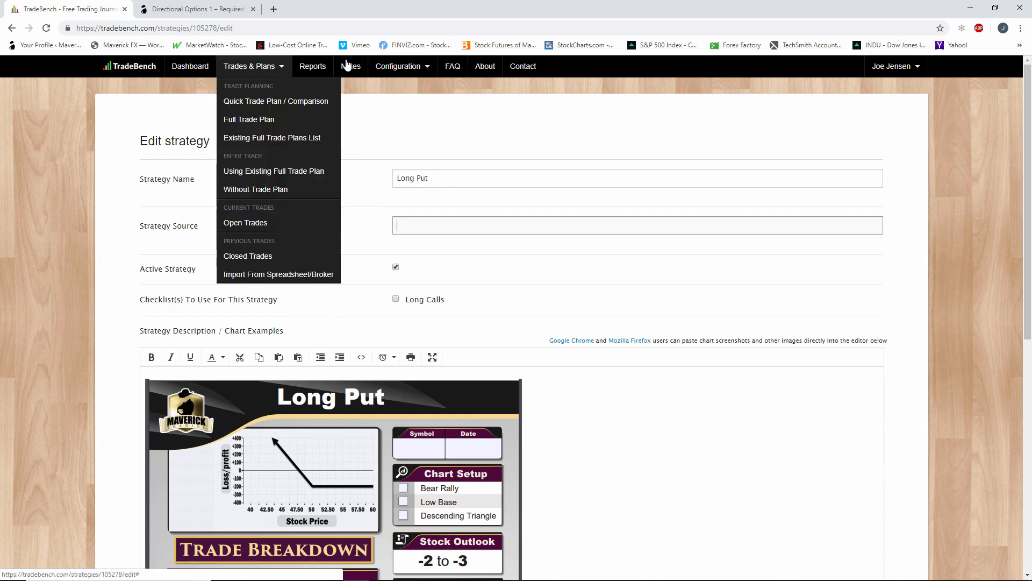
pyautogui.moveTo(401, 66)
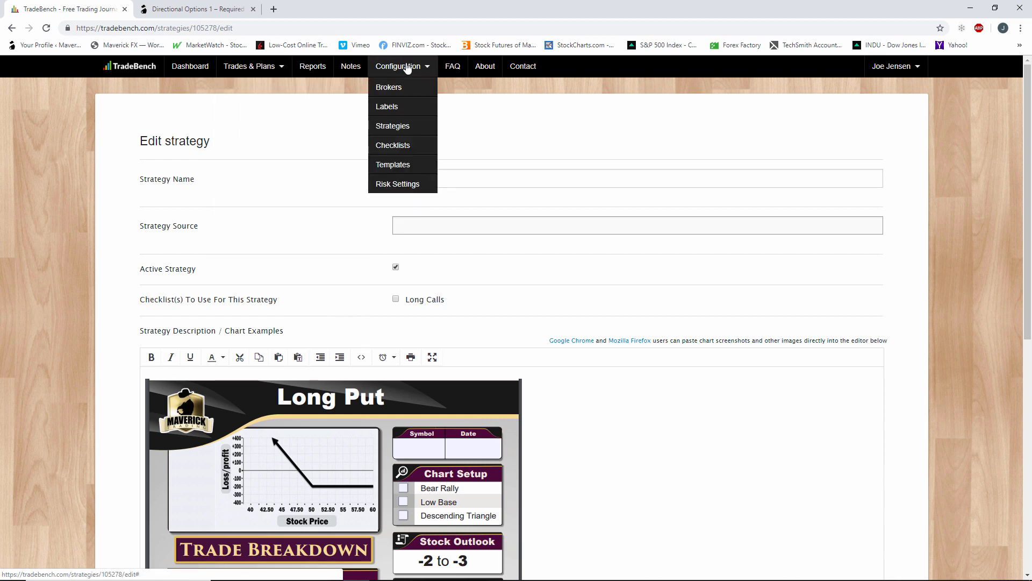
pyautogui.click(416, 146)
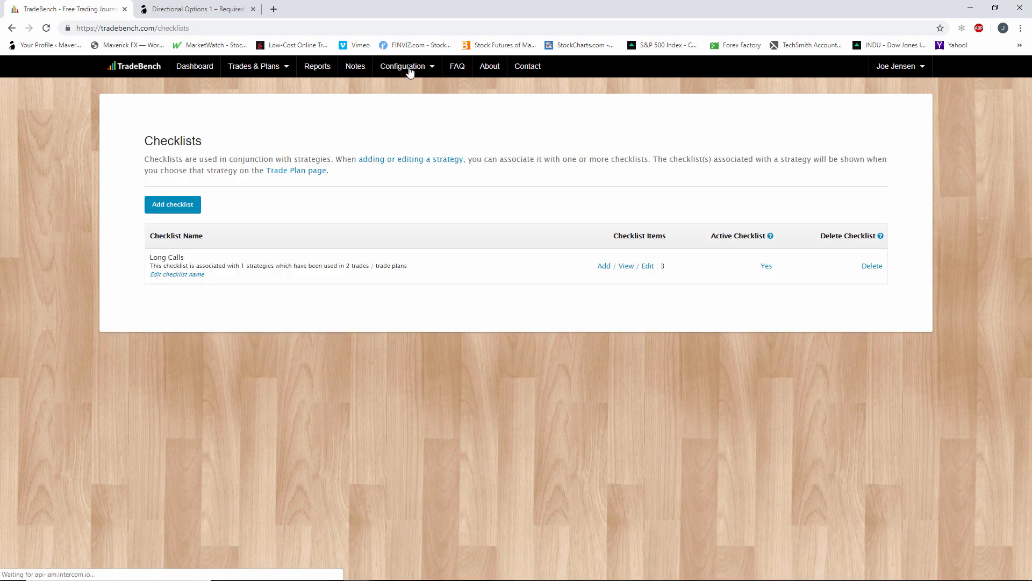
pyautogui.click(410, 67)
pyautogui.click(405, 116)
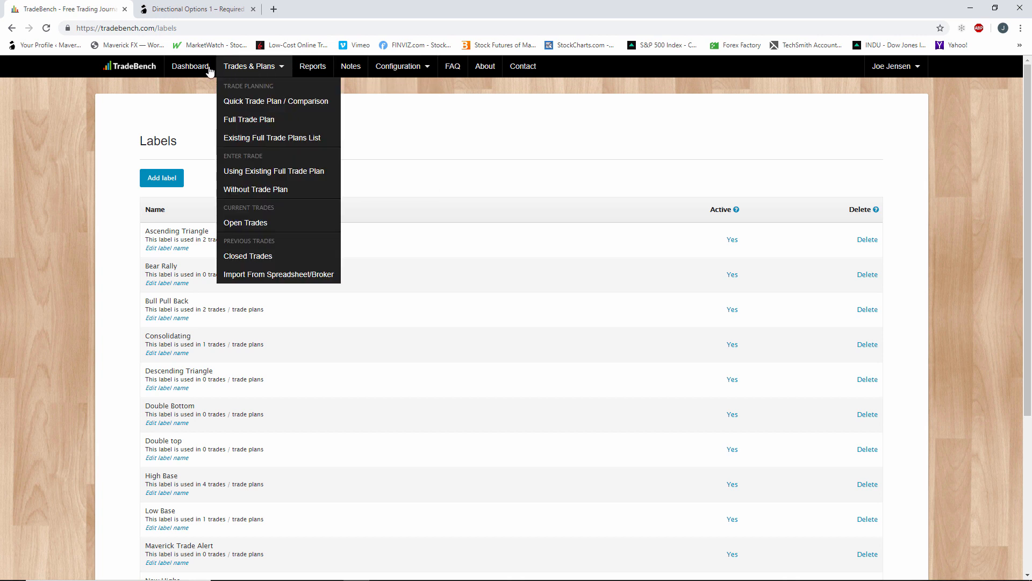
pyautogui.click(11, 29)
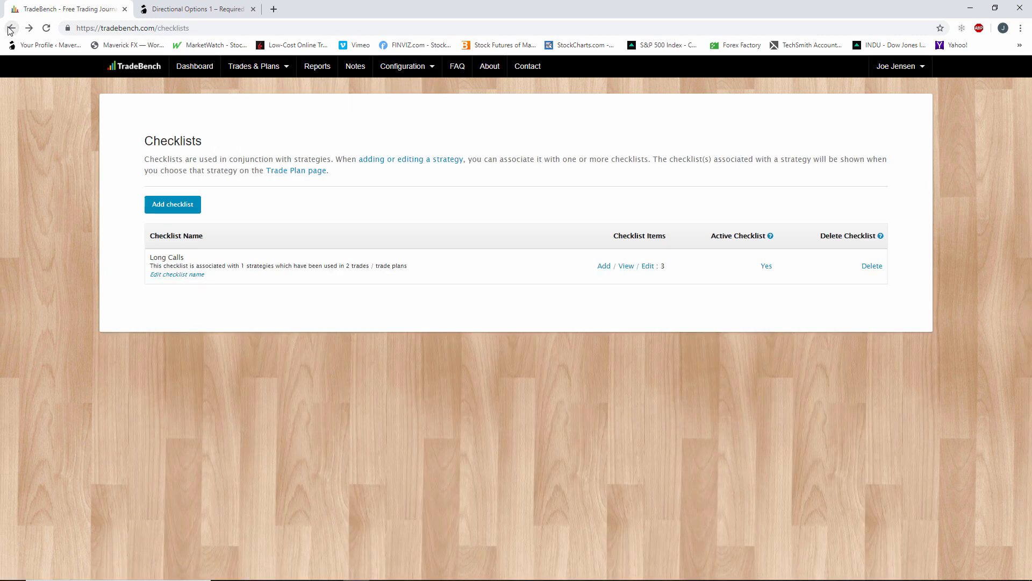
pyautogui.click(11, 29)
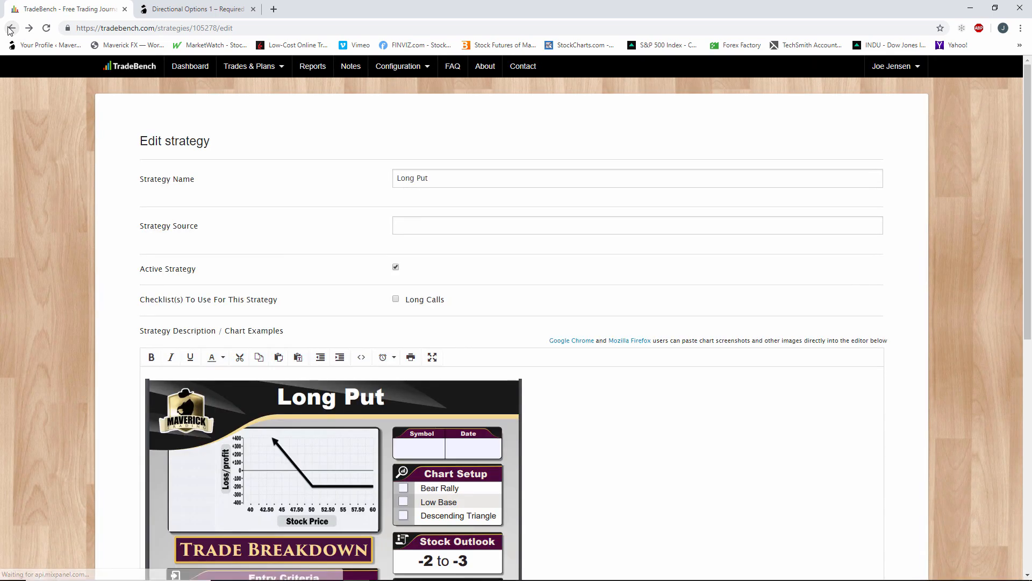
# Examine the Stock Outlook range and the T.E.S.T. section in the Long Put strategy sheet.
pyautogui.scroll(-4, 444, 403)
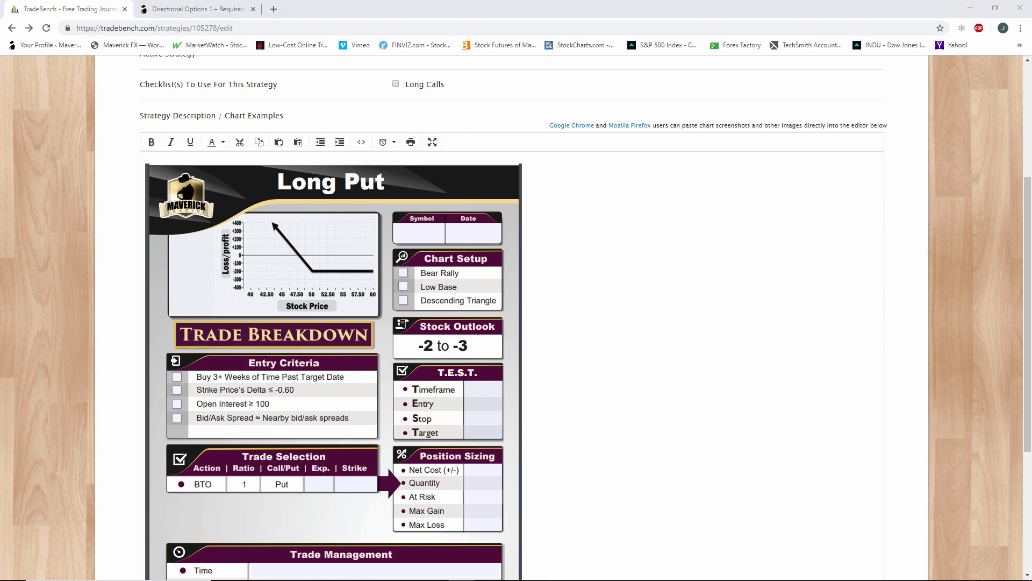
pyautogui.moveTo(497, 340)
pyautogui.mouseDown()
pyautogui.moveTo(403, 352)
pyautogui.moveTo(498, 355)
pyautogui.moveTo(402, 344)
pyautogui.moveTo(493, 349)
pyautogui.mouseUp()
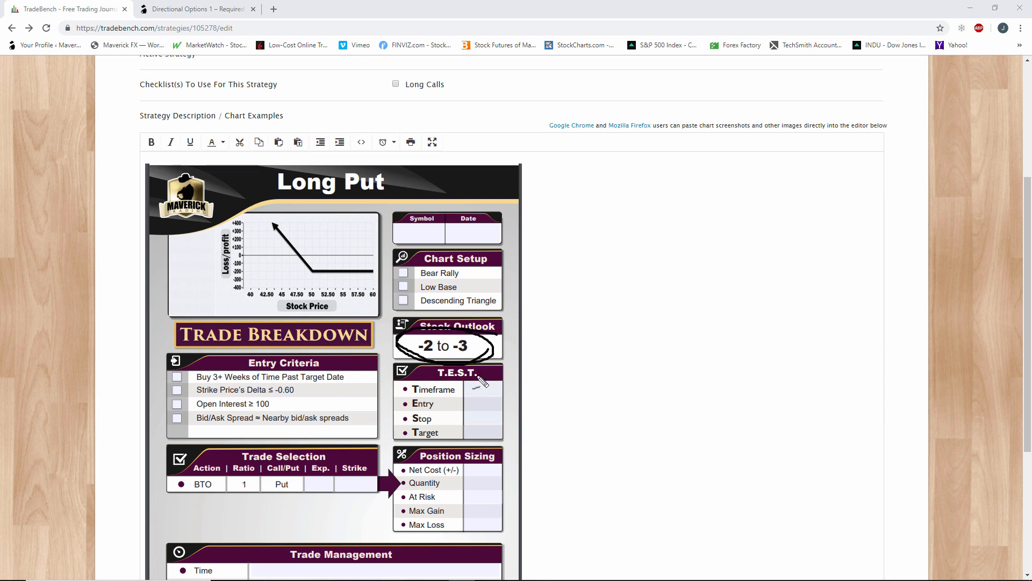
pyautogui.moveTo(469, 393); pyautogui.dragTo(475, 390)
pyautogui.press('Escape')
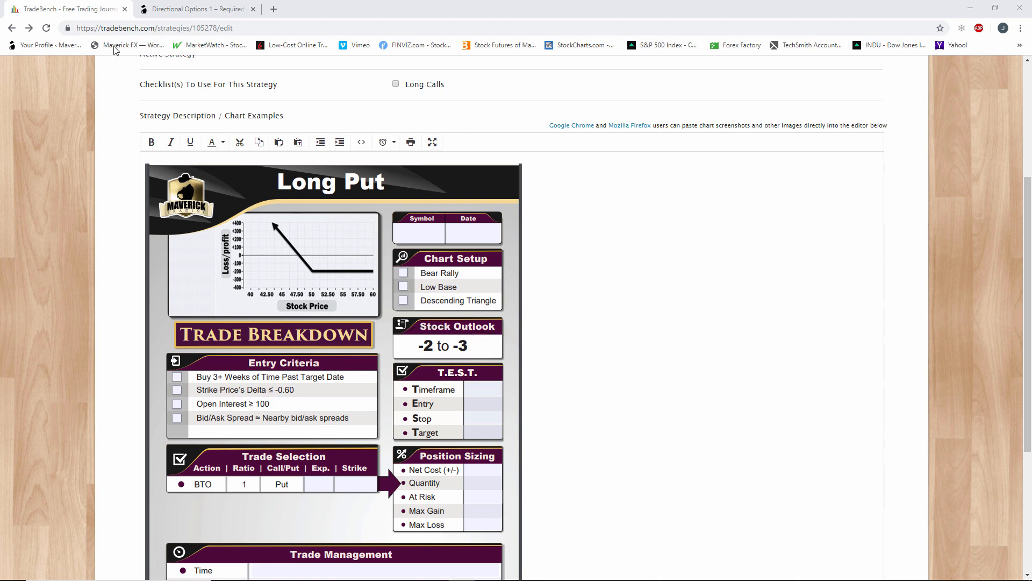
# Leave the Long Put strategy and add a new label named "Bear" in the labels configuration.
pyautogui.click(12, 27)
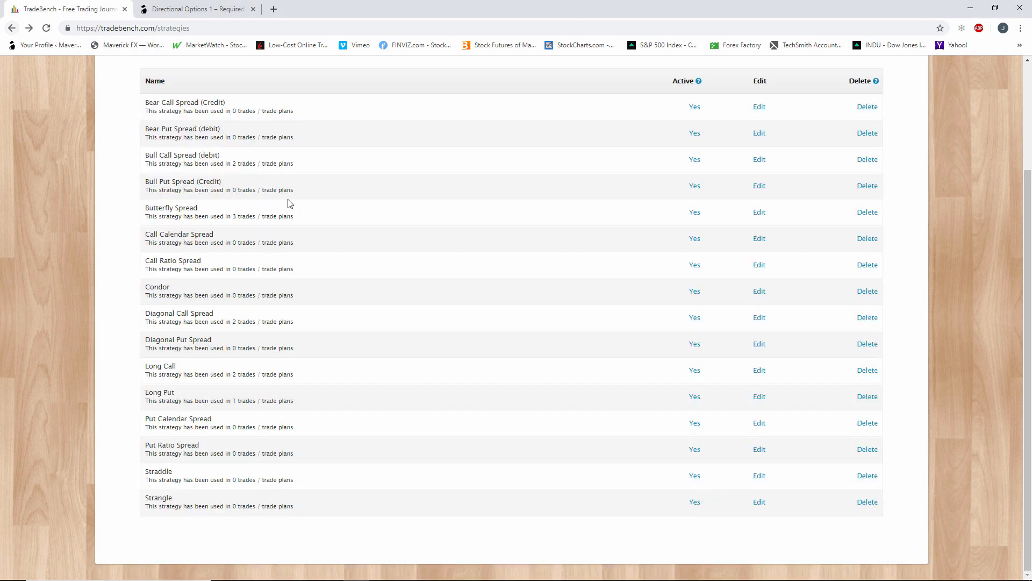
pyautogui.scroll(3, 480, 272)
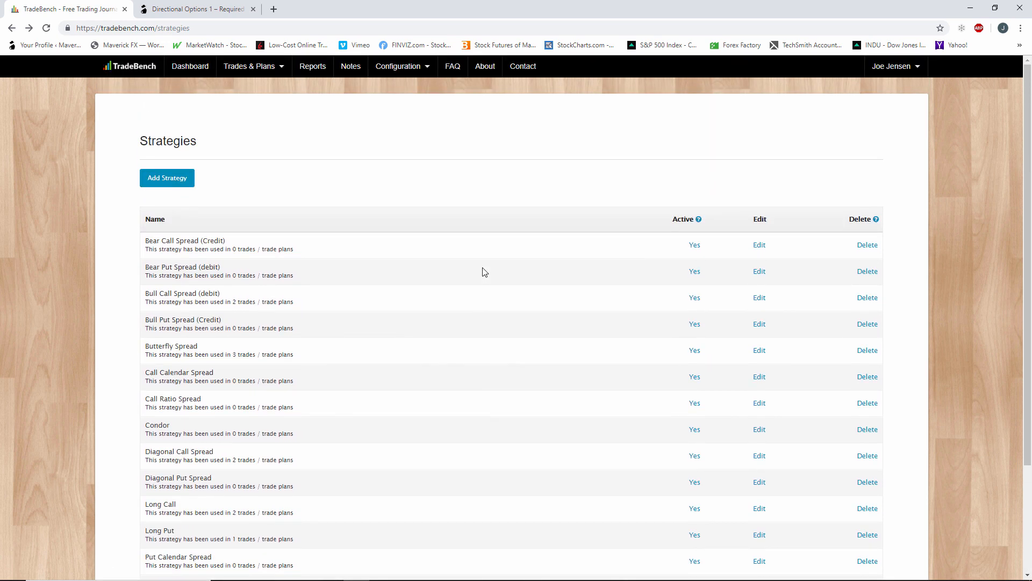
pyautogui.click(412, 69)
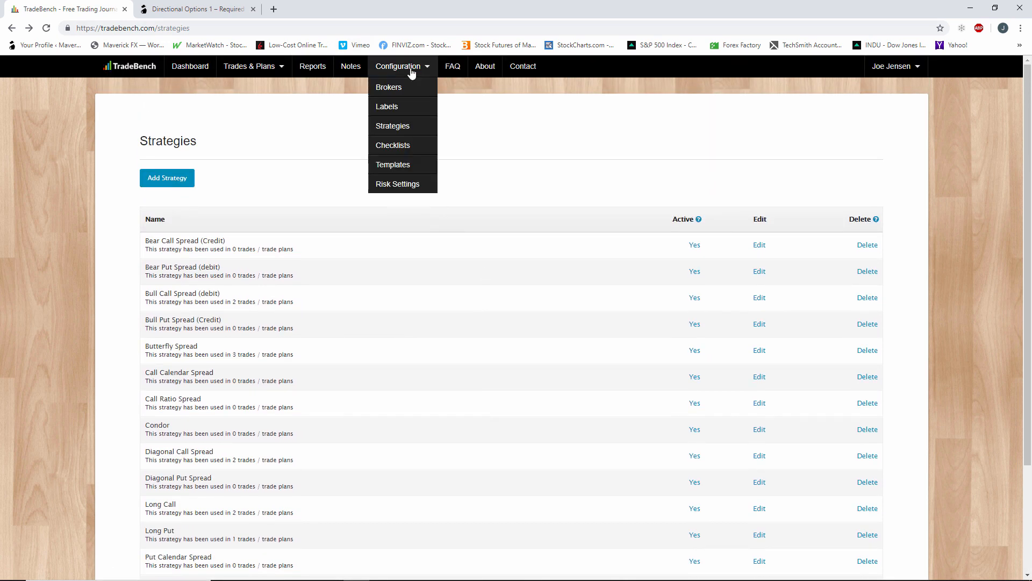
pyautogui.click(406, 107)
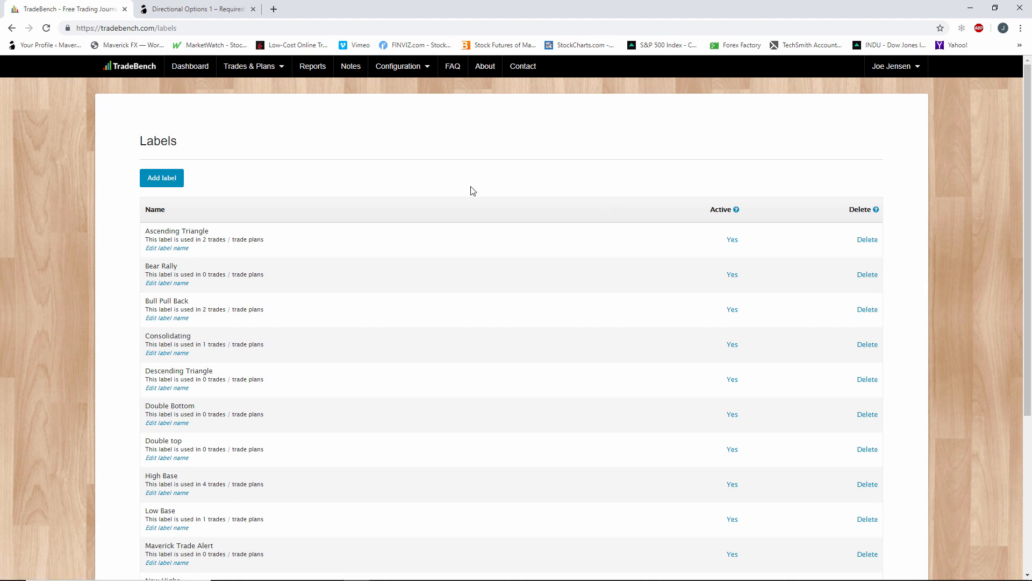
pyautogui.click(170, 182)
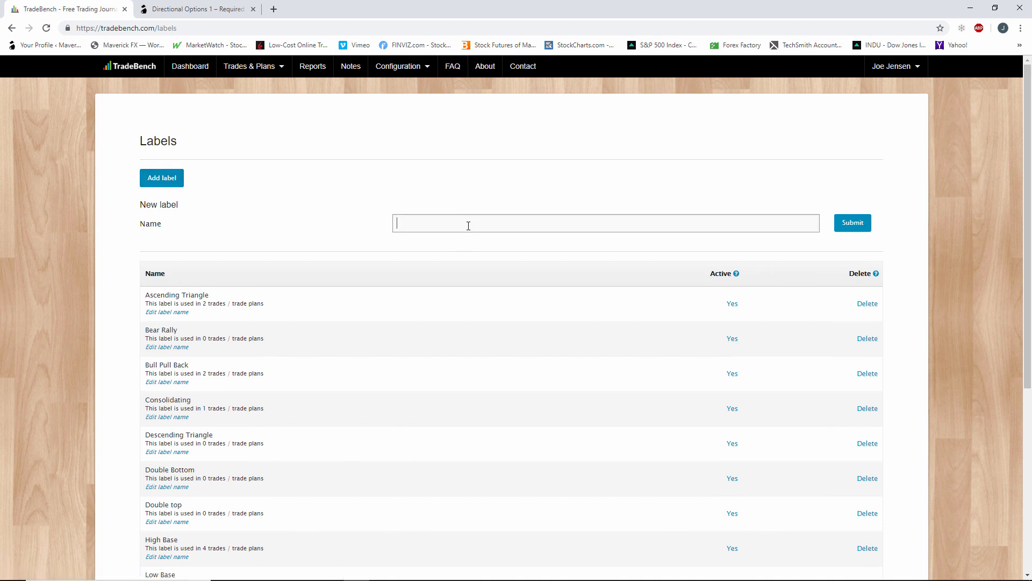
pyautogui.click(468, 225)
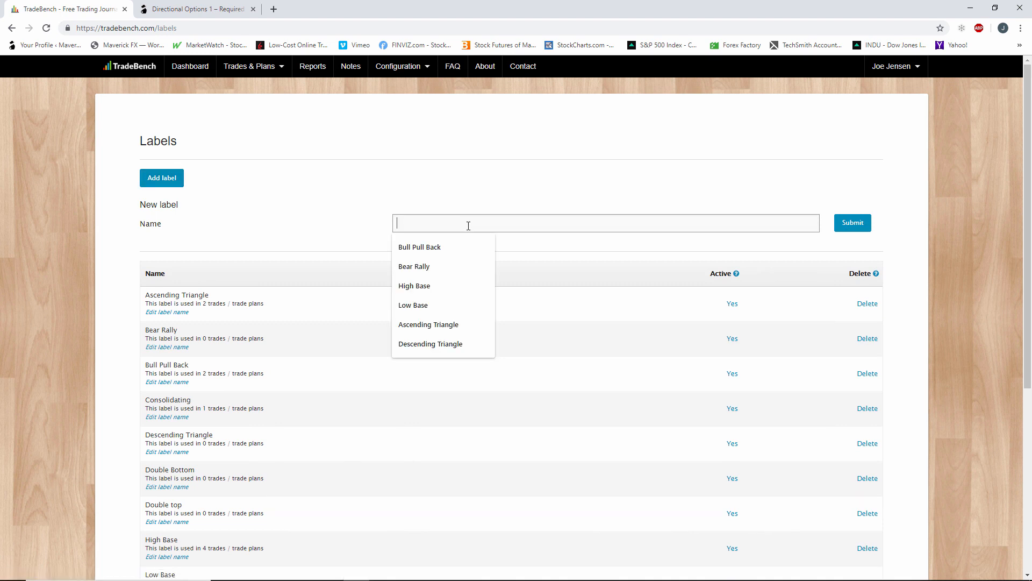
pyautogui.write('Bear')
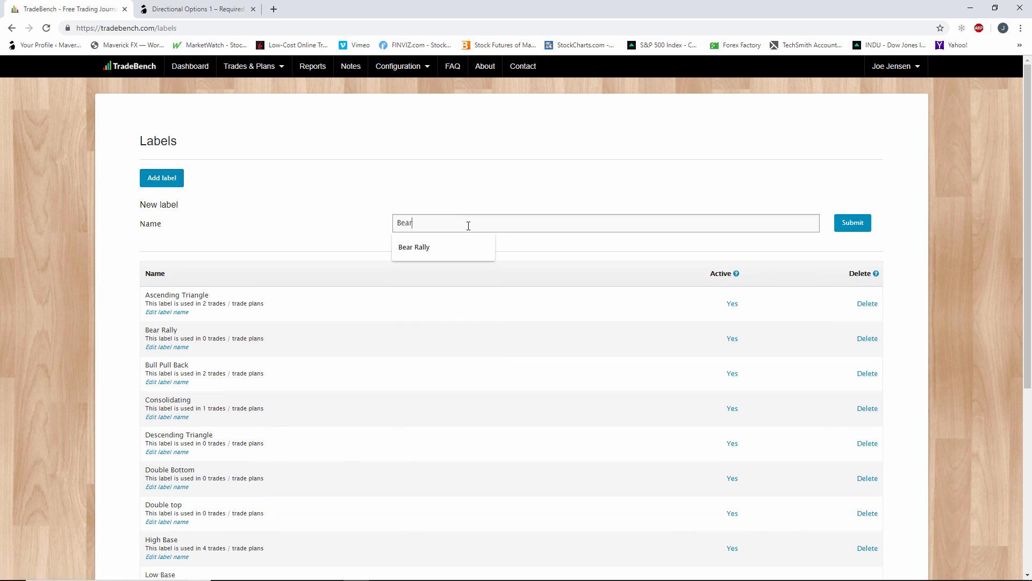
pyautogui.click(856, 225)
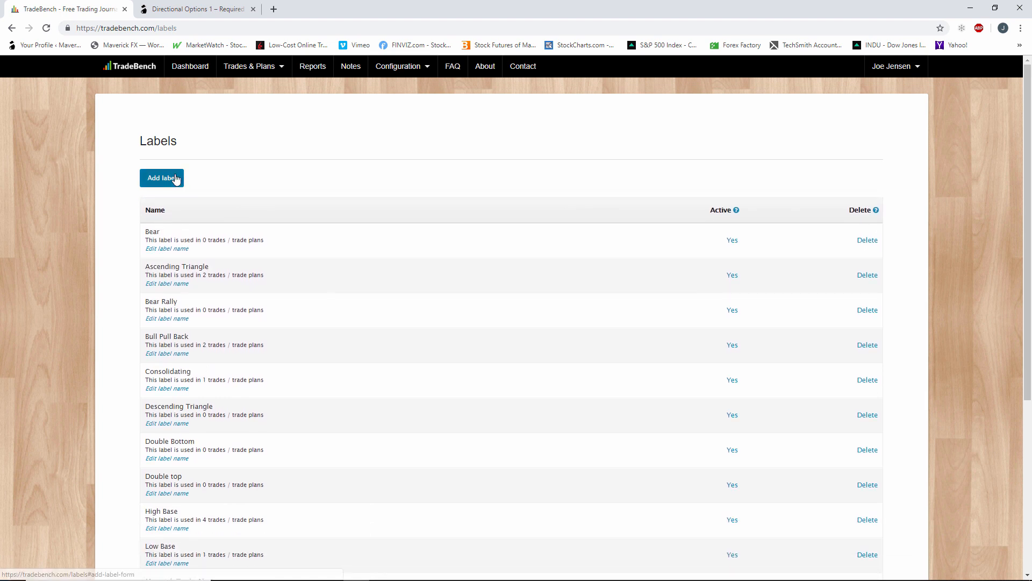
# Add a new label named "Bull" to the configured labels.
pyautogui.click(159, 179)
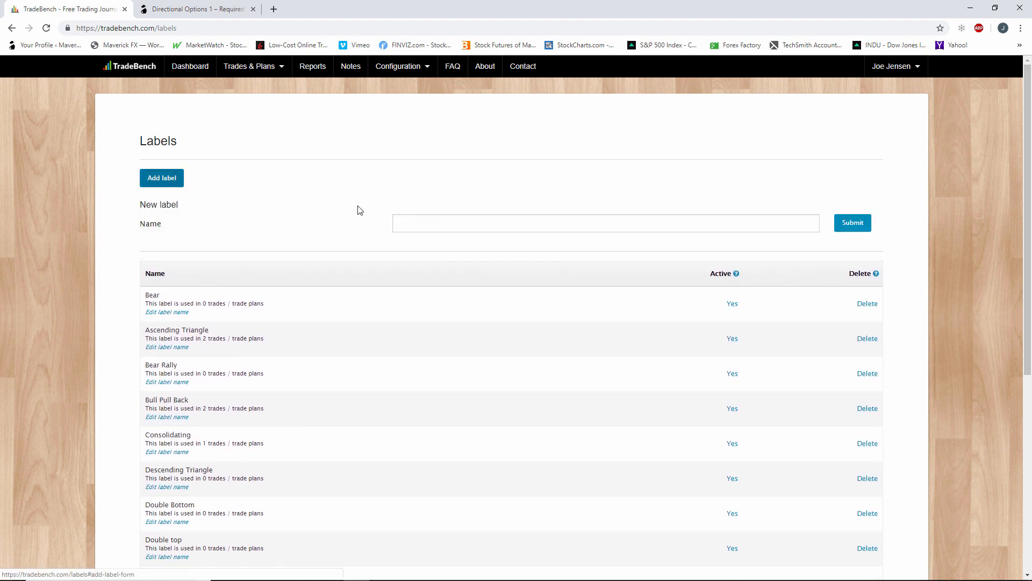
pyautogui.click(421, 219)
pyautogui.write('Bull')
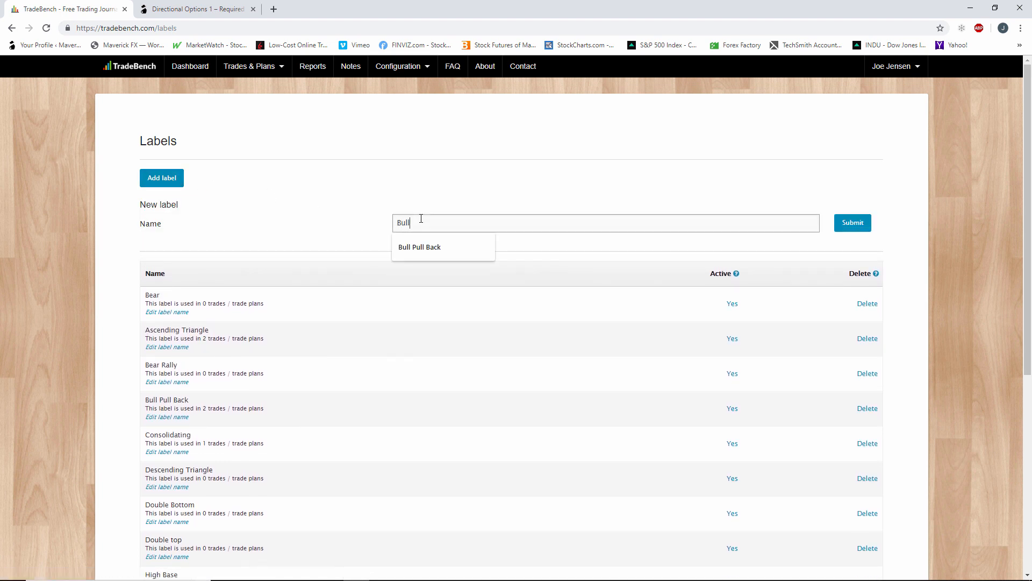
pyautogui.click(855, 223)
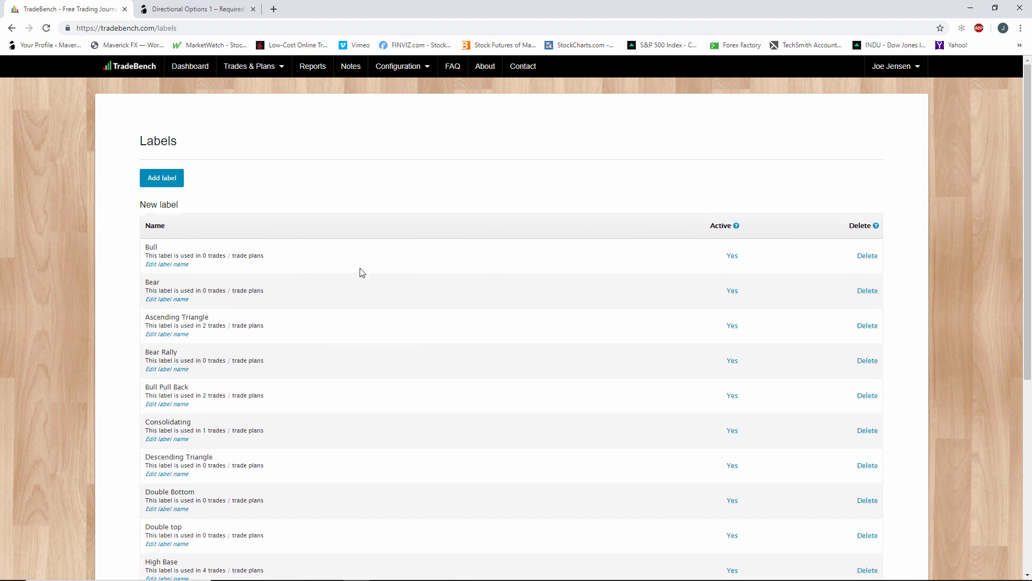
# Create a stock outlook label named "+1" in the labels configuration.
pyautogui.click(162, 179)
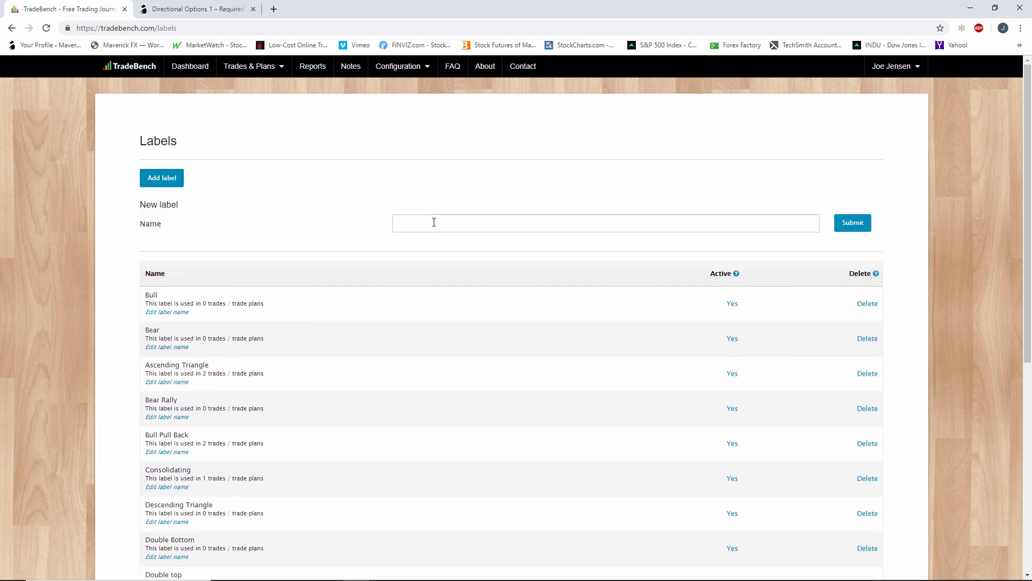
pyautogui.click(435, 223)
pyautogui.write('+1')
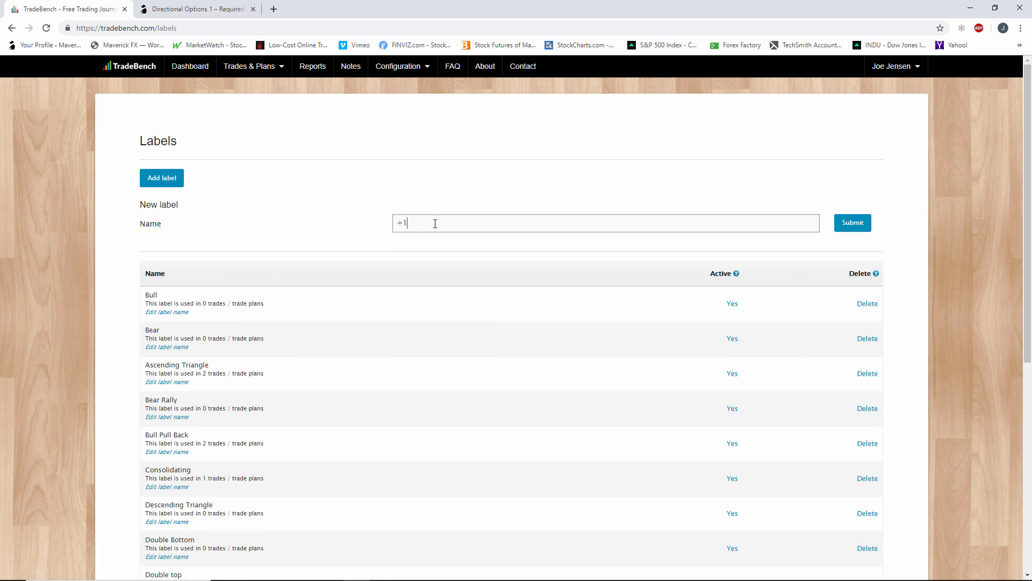
pyautogui.click(868, 224)
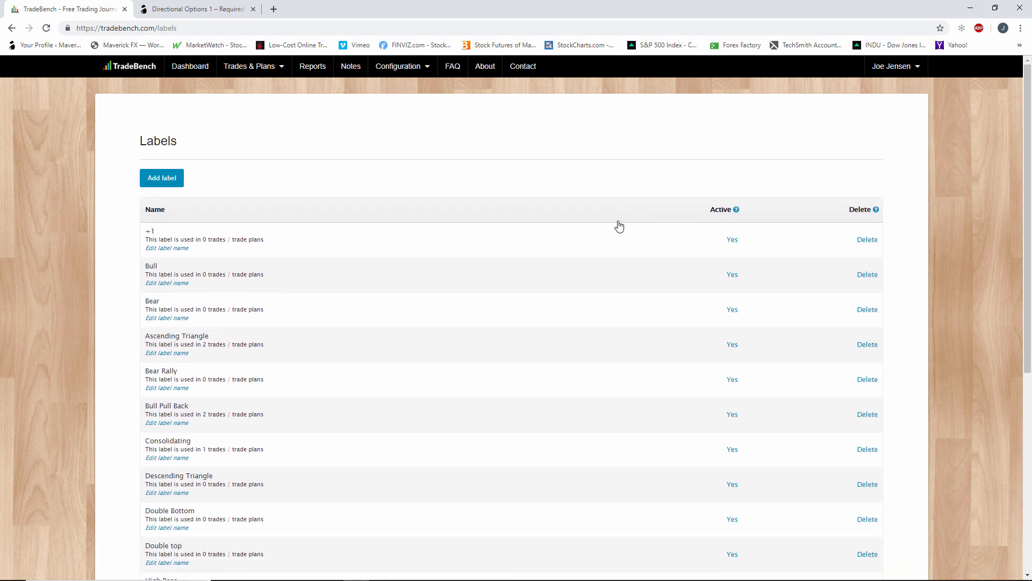
# Create a stock outlook label named "+2" in the labels configuration.
pyautogui.click(161, 177)
pyautogui.click(448, 220)
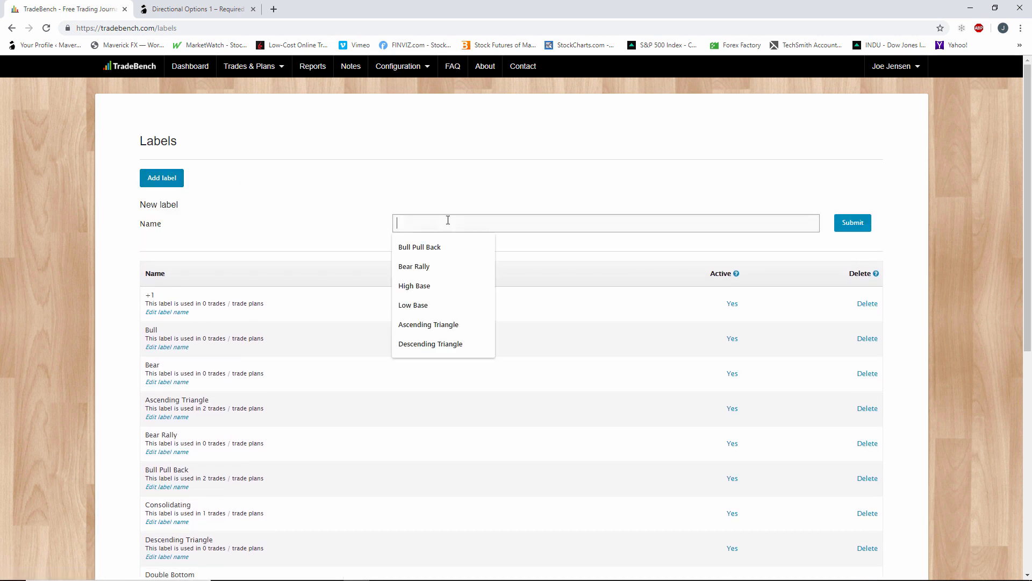
pyautogui.write('+2')
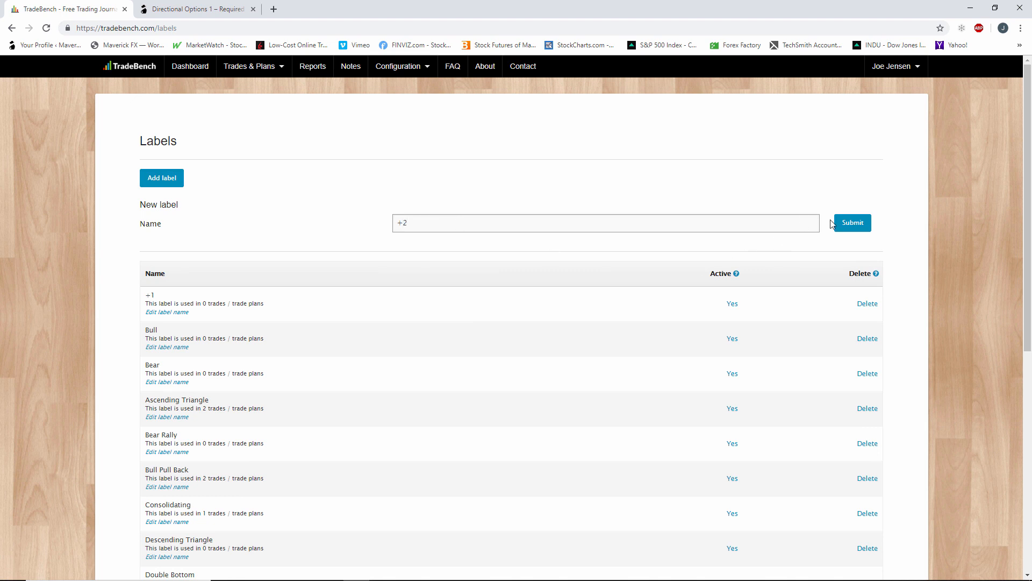
pyautogui.click(839, 222)
# Create a stock outlook label named "+3" in the labels configuration.
pyautogui.click(161, 177)
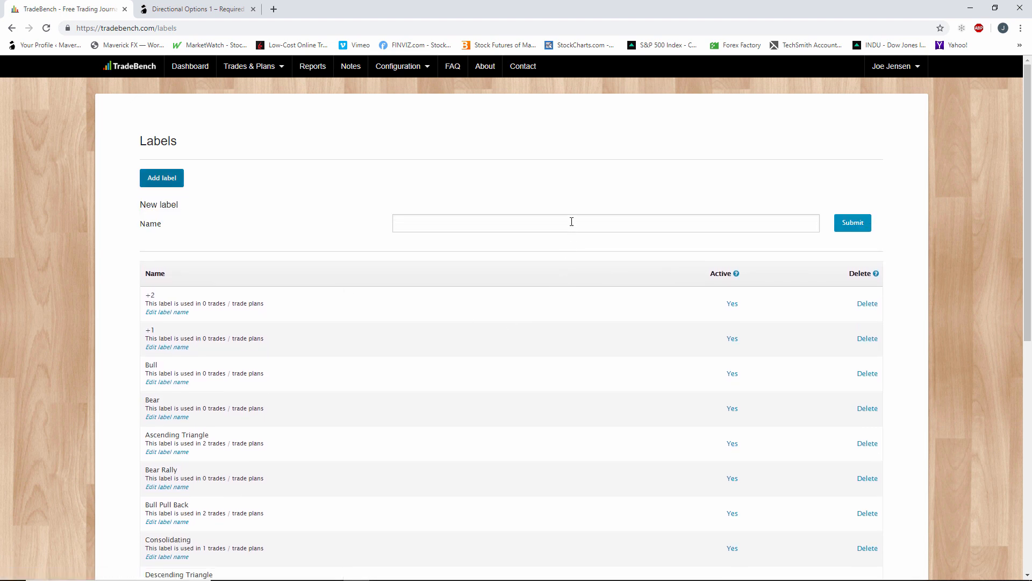
pyautogui.click(574, 221)
pyautogui.write('+3')
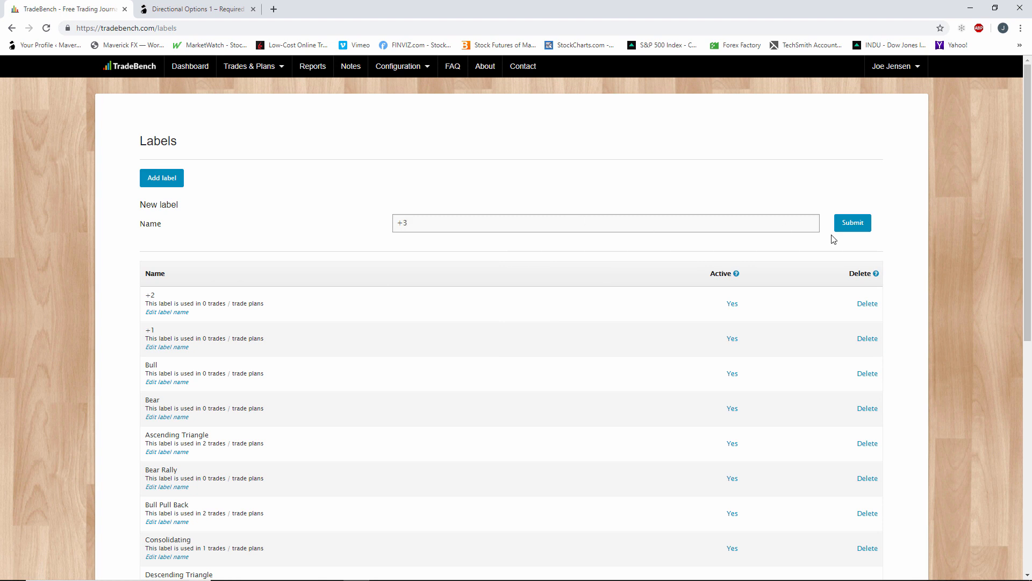
pyautogui.click(867, 228)
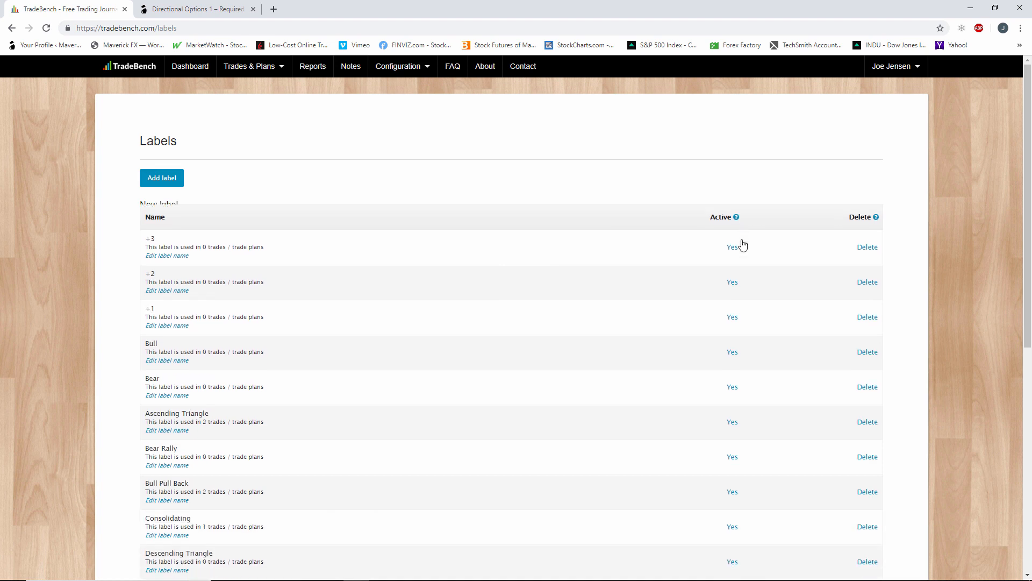
# Create a stock outlook label named "-1" in the labels configuration.
pyautogui.click(167, 179)
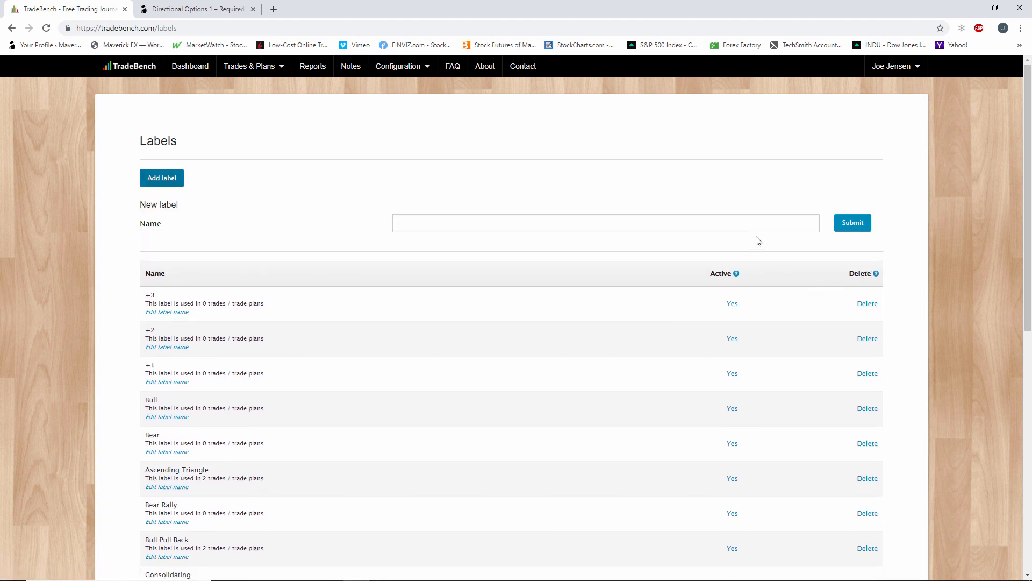
pyautogui.click(740, 222)
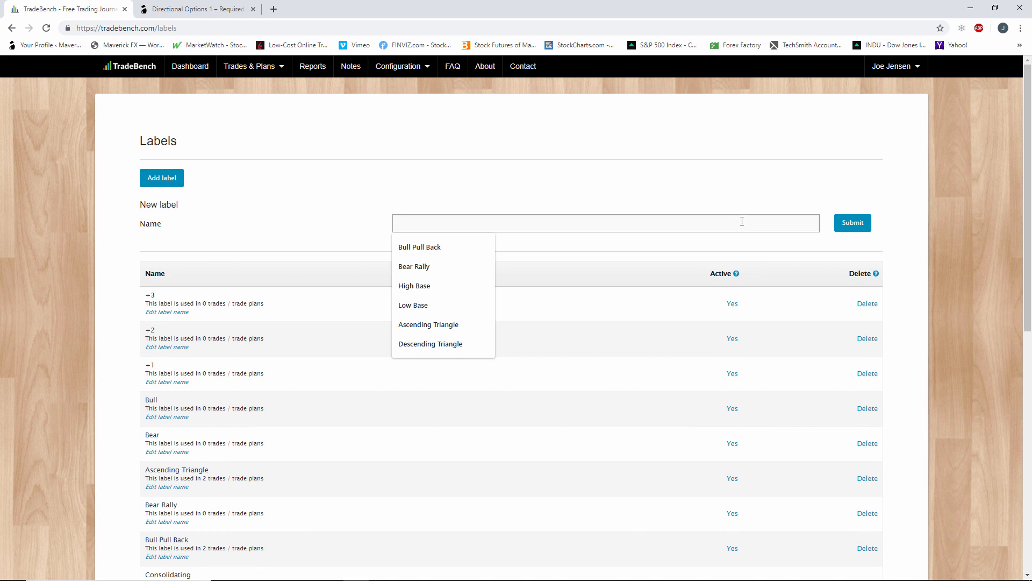
pyautogui.write('-1')
pyautogui.click(855, 224)
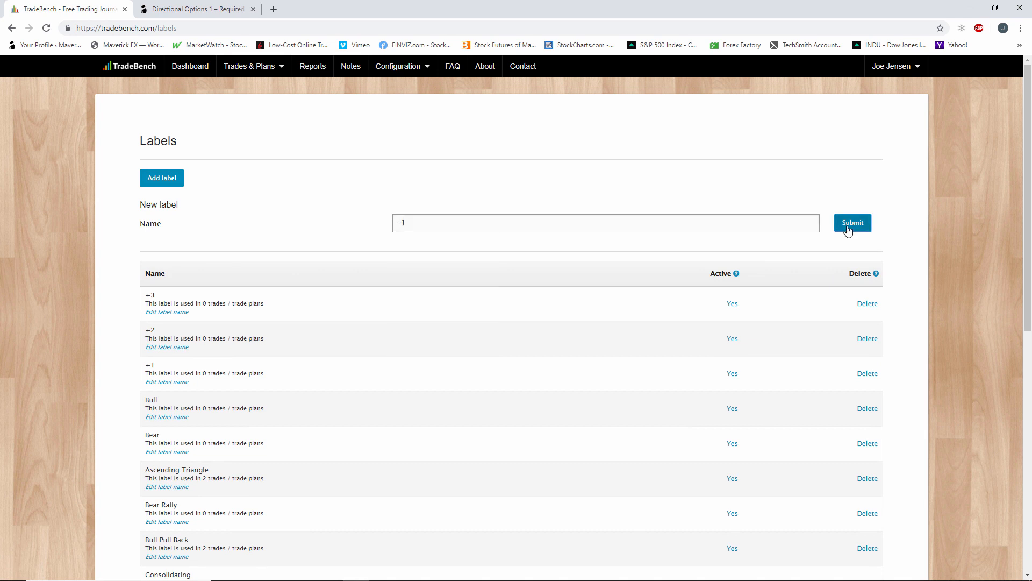
# Create a stock outlook label named "-2" in the labels configuration.
pyautogui.click(161, 178)
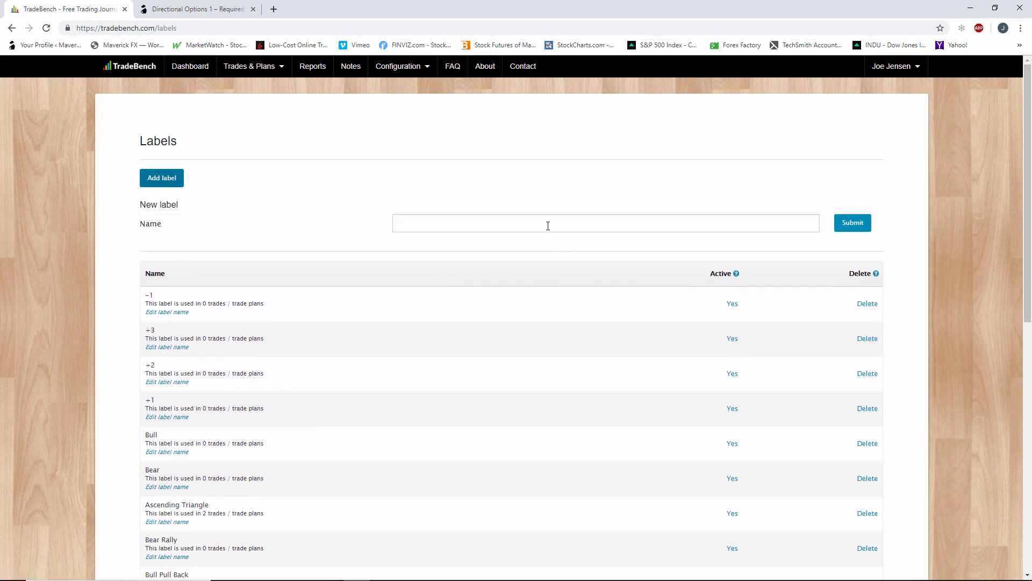
pyautogui.click(547, 225)
pyautogui.write('-2')
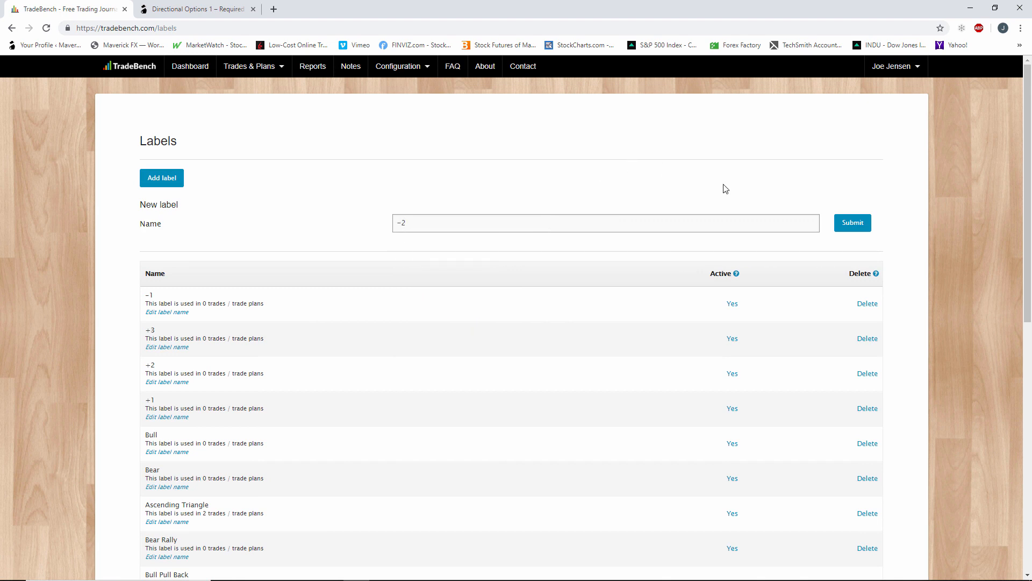
pyautogui.click(846, 223)
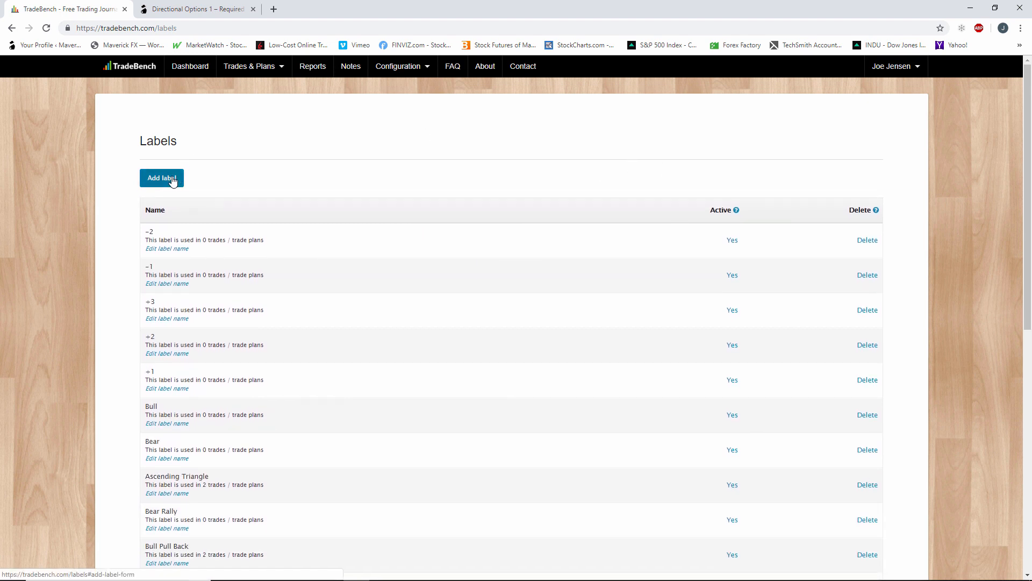
# Create a stock outlook label named "-3" in the labels configuration.
pyautogui.click(163, 180)
pyautogui.click(582, 230)
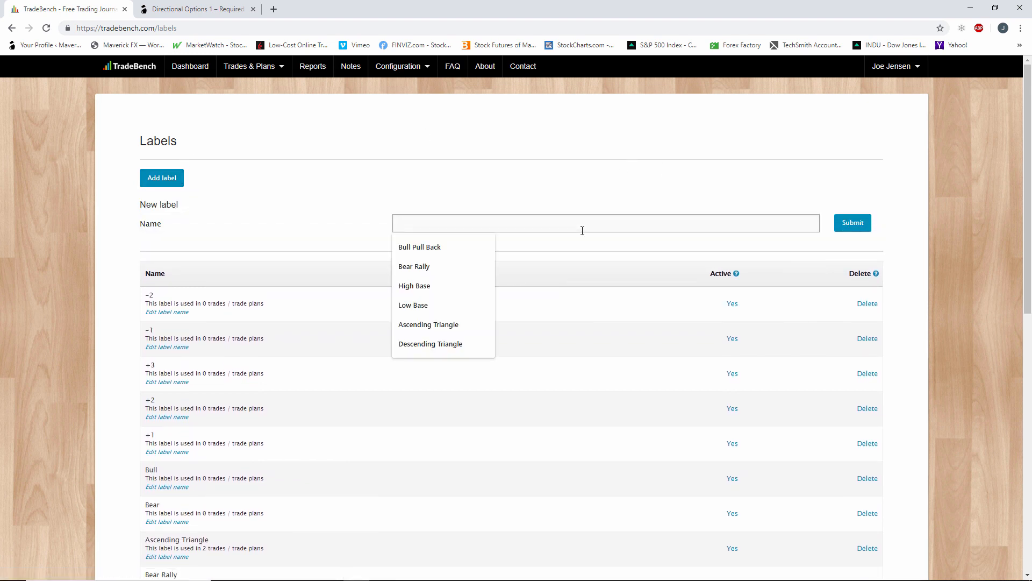
pyautogui.write('-3')
pyautogui.click(868, 229)
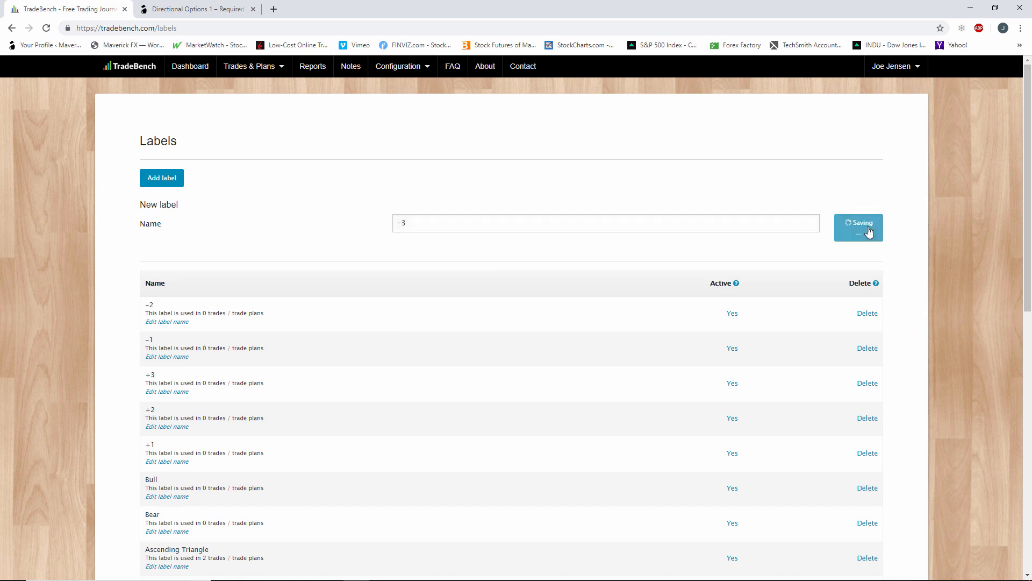
# Look through the label list and open the entry form for a trade without a trade plan.
pyautogui.scroll(-1, 369, 371)
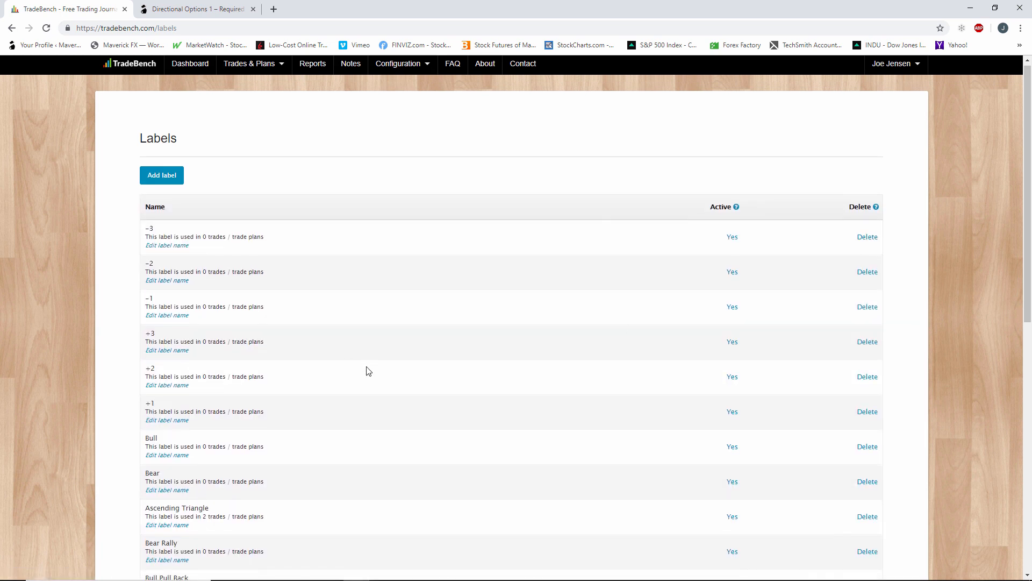
pyautogui.scroll(-4, 367, 370)
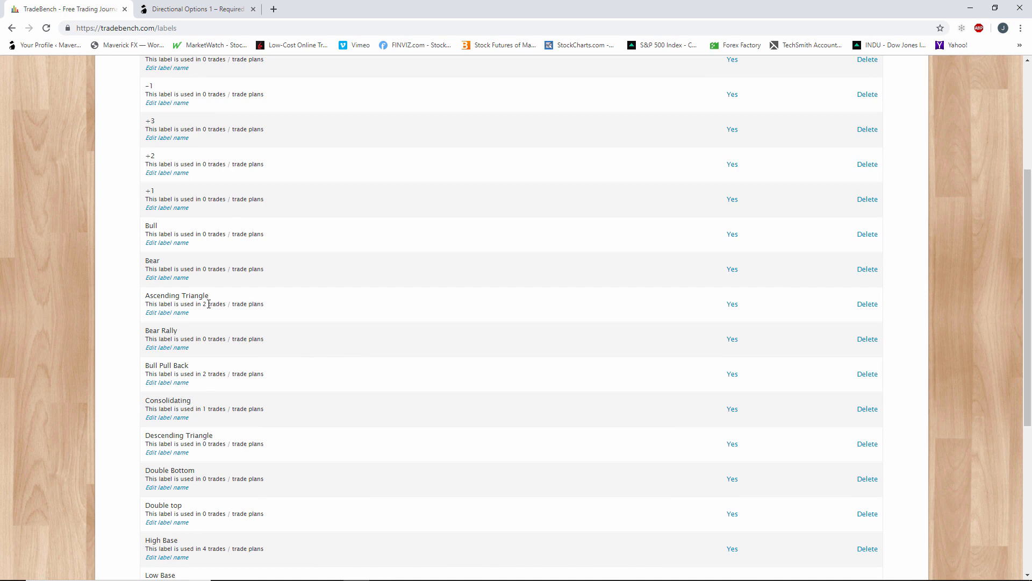
pyautogui.scroll(2, 209, 305)
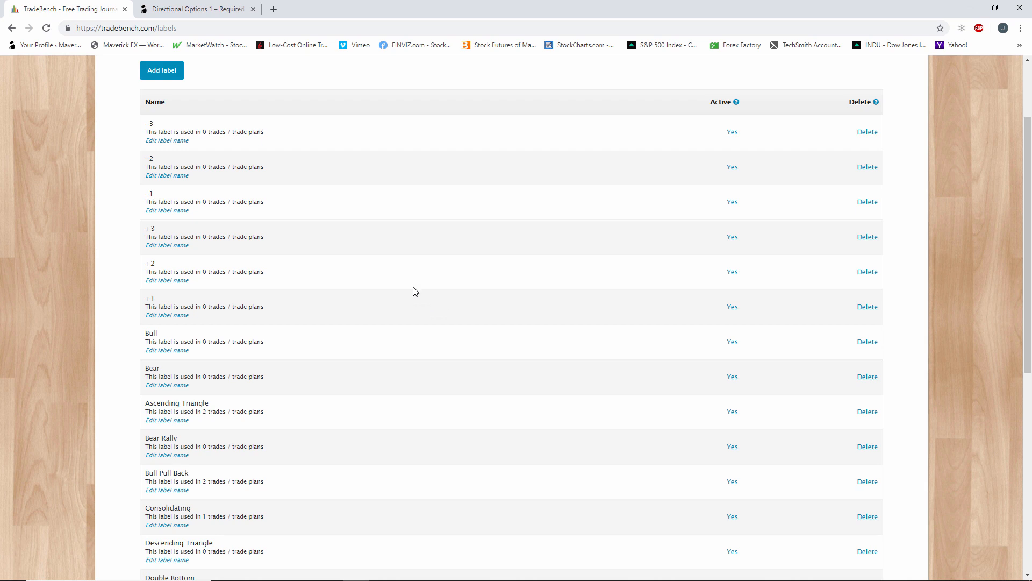
pyautogui.scroll(2, 491, 414)
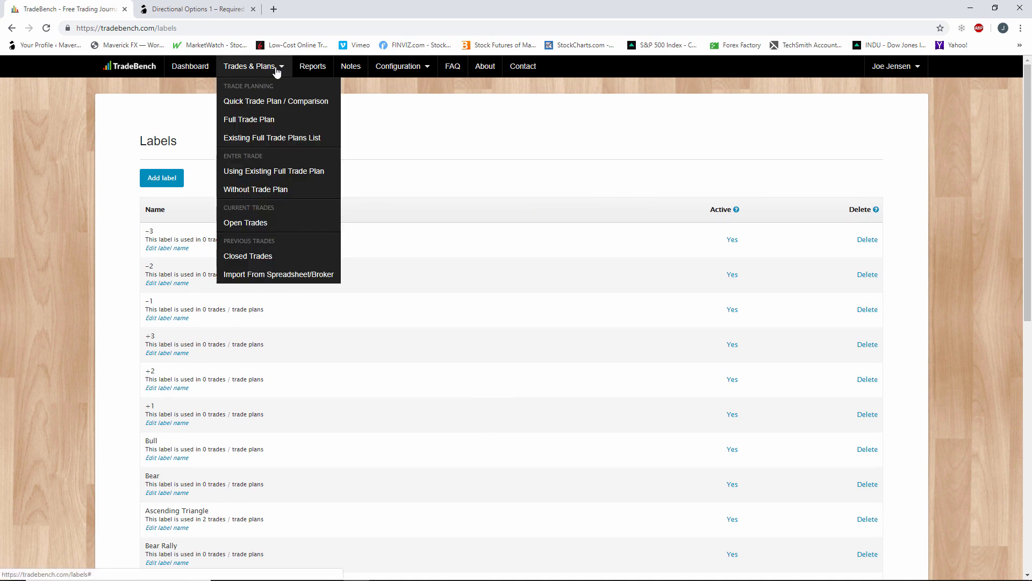
pyautogui.moveTo(255, 69)
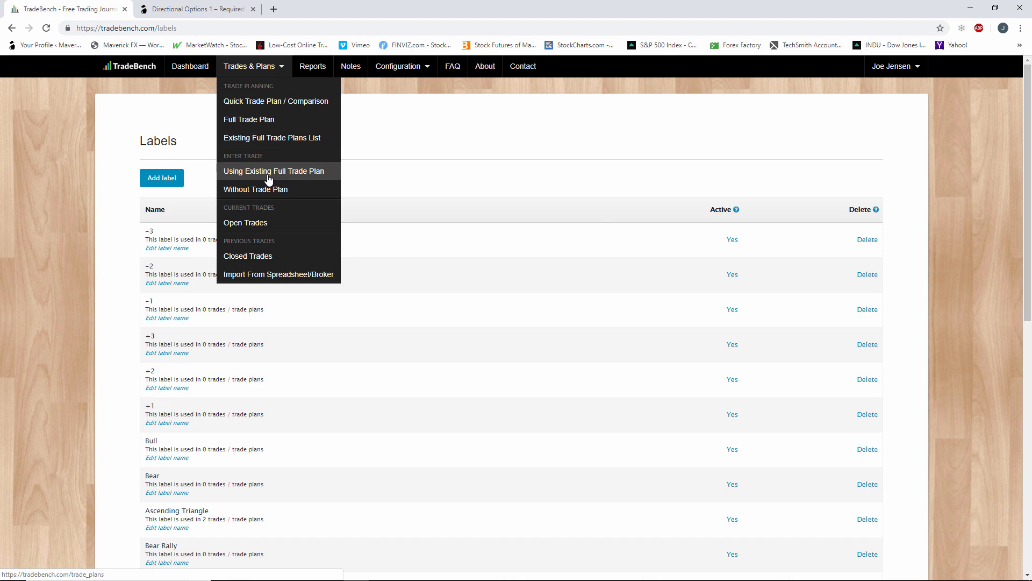
pyautogui.click(273, 194)
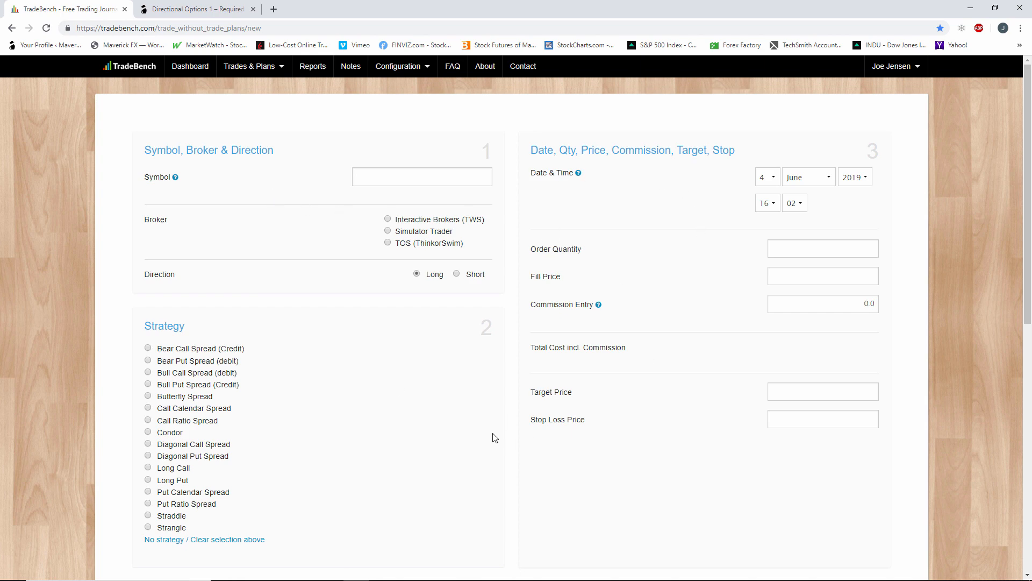
# Examine the strategy choices and the label checkboxes available in the blank trade entry form.
pyautogui.scroll(-4, 495, 437)
pyautogui.scroll(-5, 502, 434)
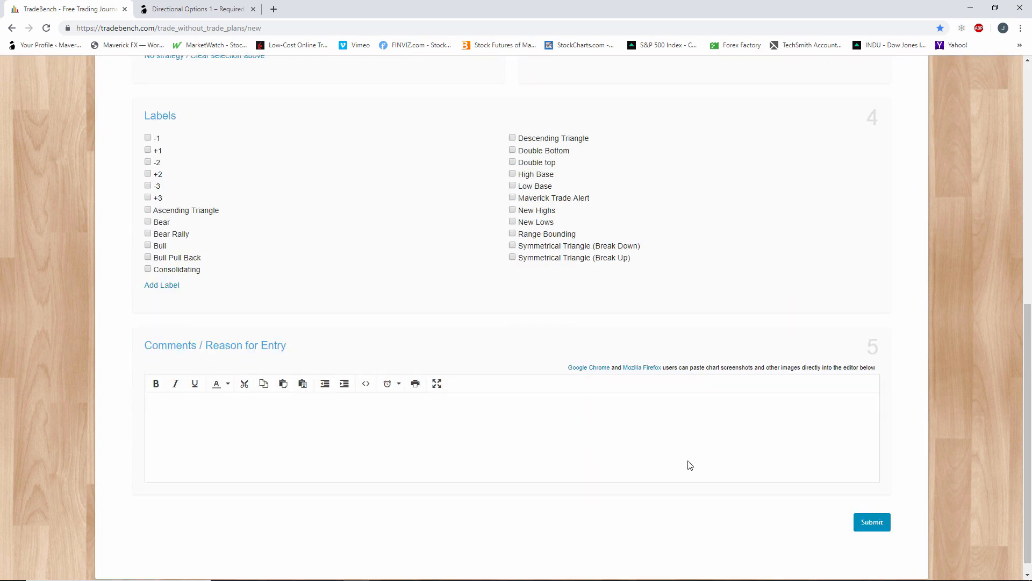
pyautogui.scroll(8, 407, 411)
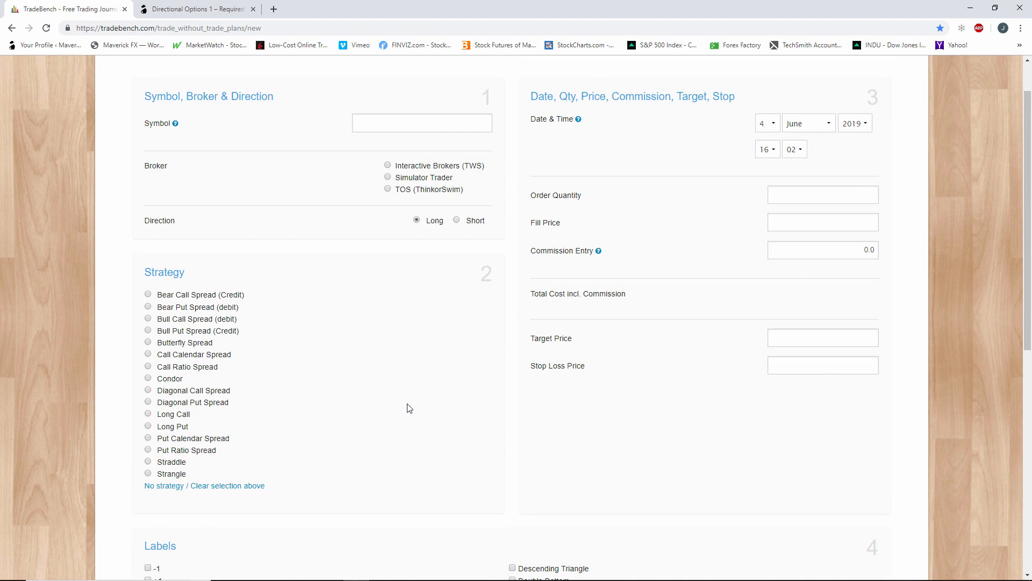
pyautogui.scroll(1, 407, 409)
pyautogui.scroll(-2, 306, 242)
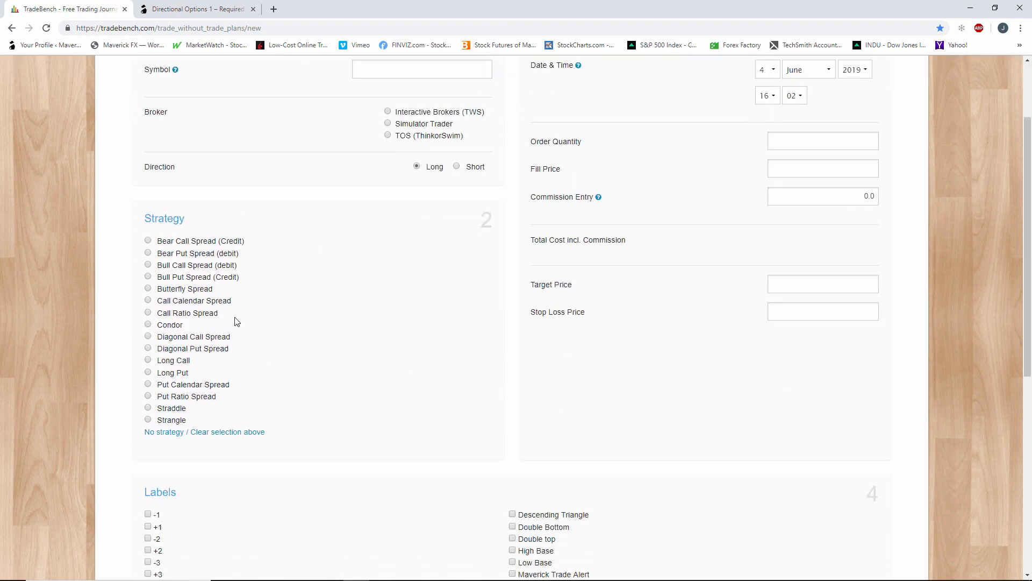
pyautogui.scroll(-6, 430, 129)
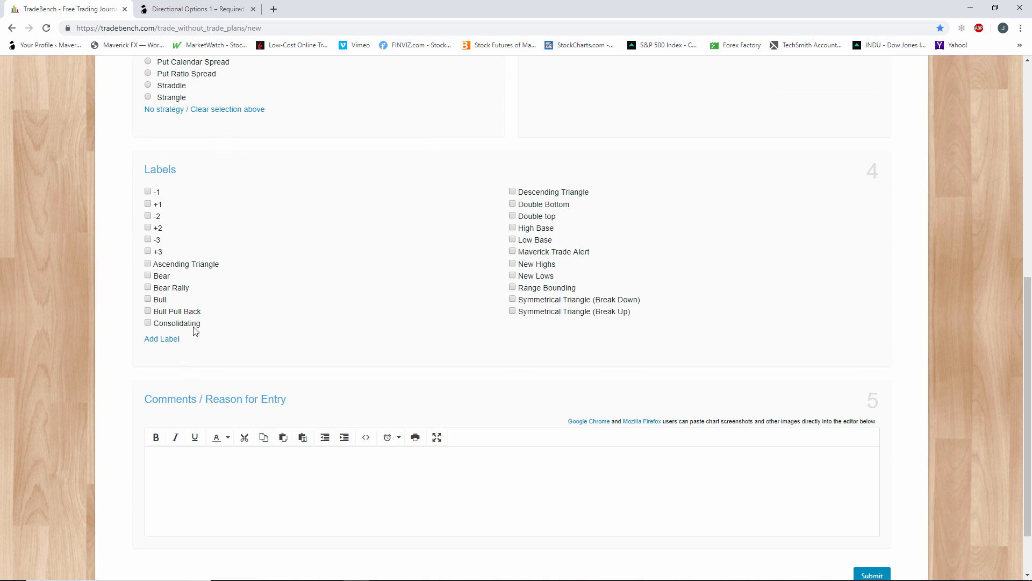
pyautogui.scroll(8, 265, 328)
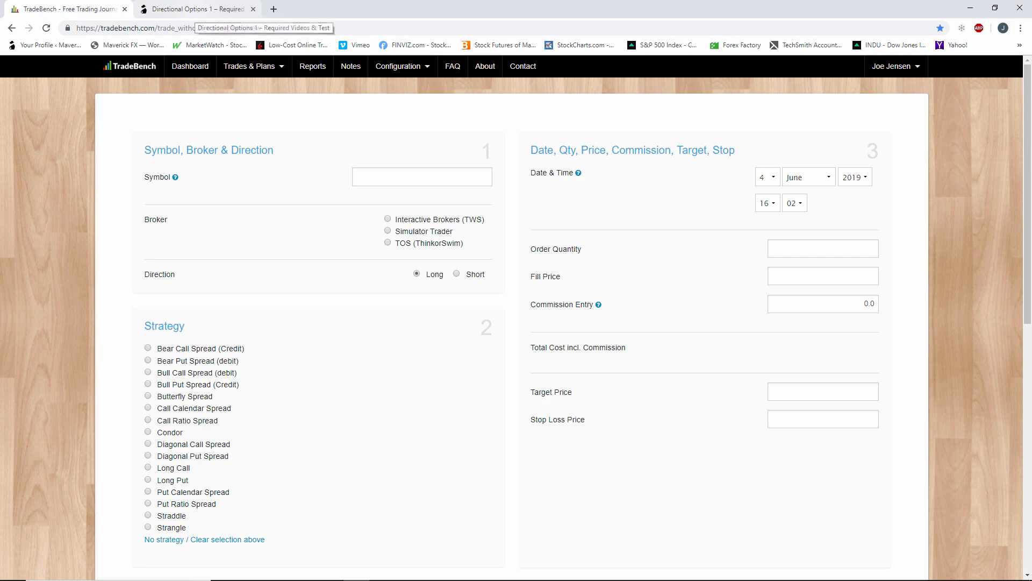
# Switch to thinkorswim, load the symbol PTLA, and display its daily price chart with a slightly compressed price scale.
pyautogui.hotkey('alt', 'Tab')
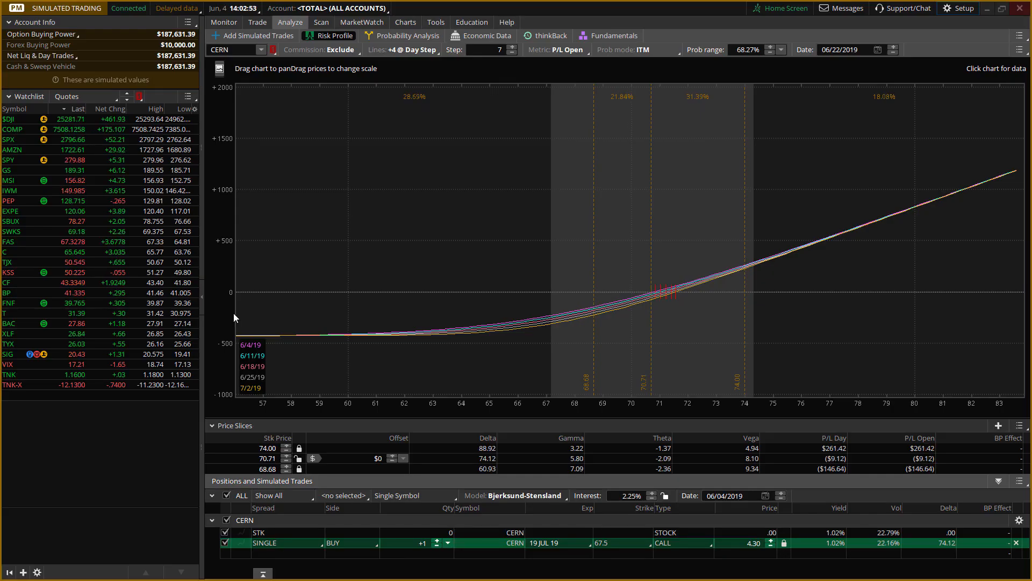
pyautogui.click(250, 51)
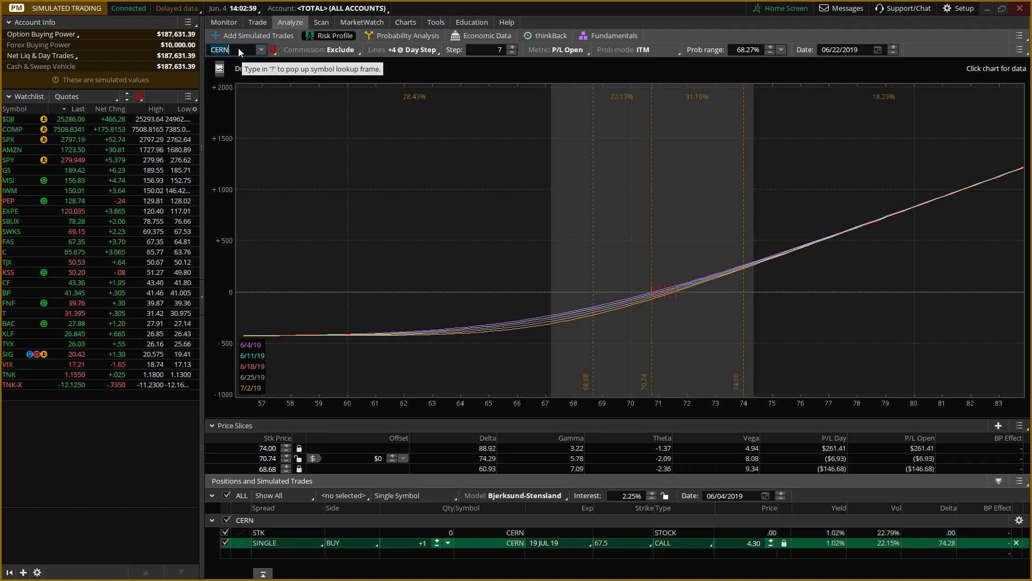
pyautogui.write('PTLA')
pyautogui.press('Return')
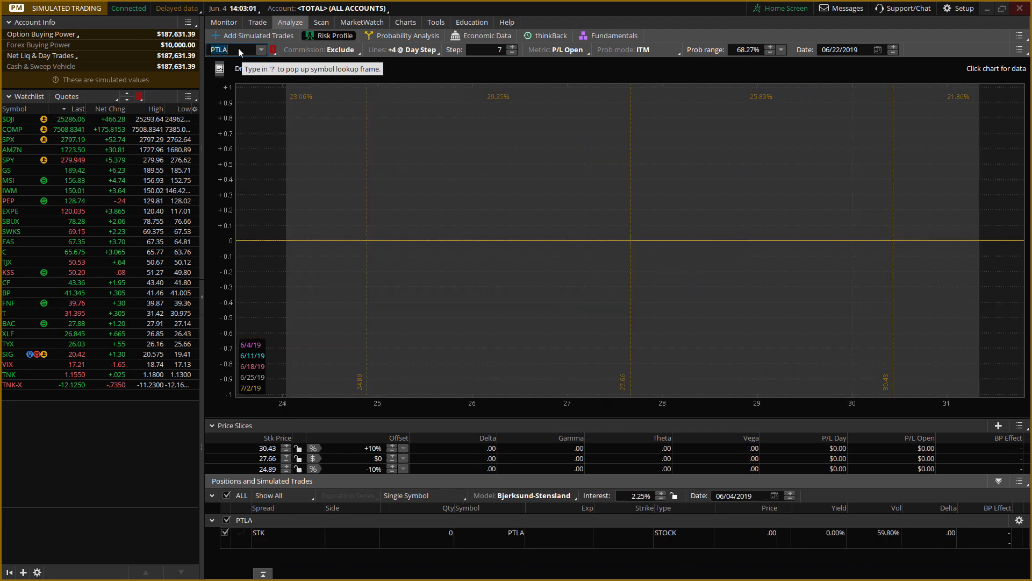
pyautogui.click(405, 23)
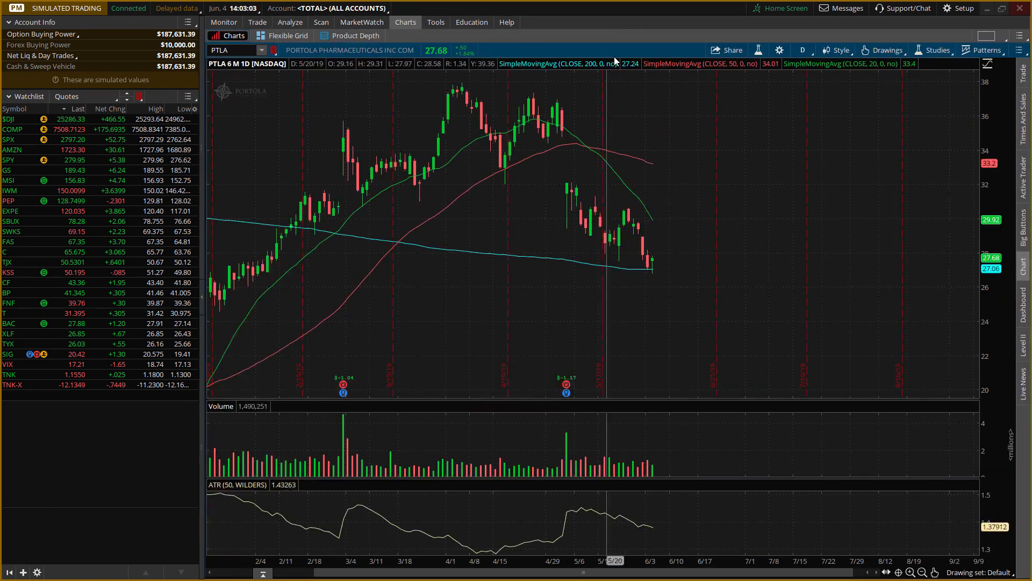
pyautogui.moveTo(997, 207); pyautogui.dragTo(998, 176)
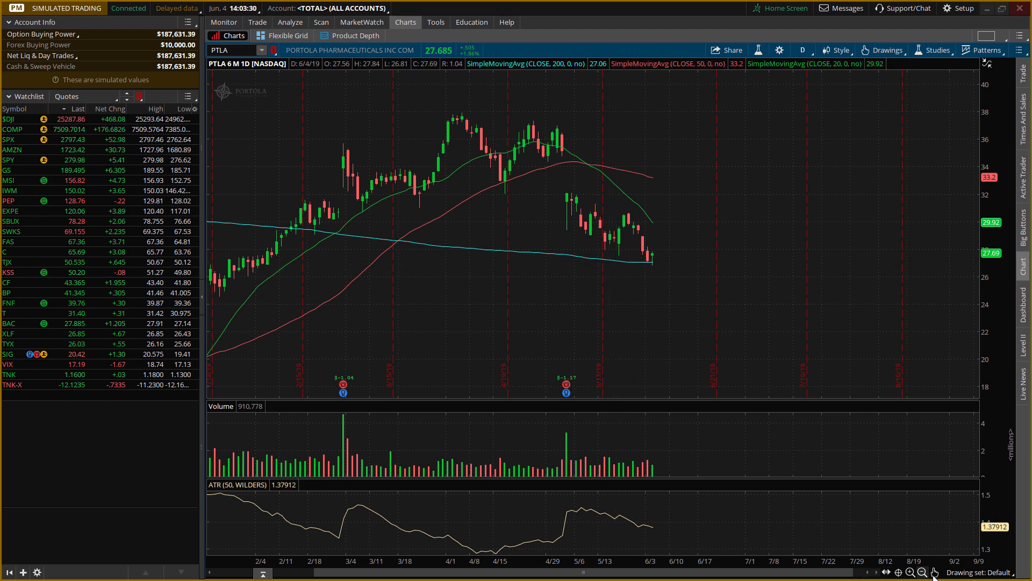
# Draw a Fibonacci retracement on the PTLA chart from the early June low at about $27.05 to the late May high at about $30.89.
pyautogui.moveTo(936, 572)
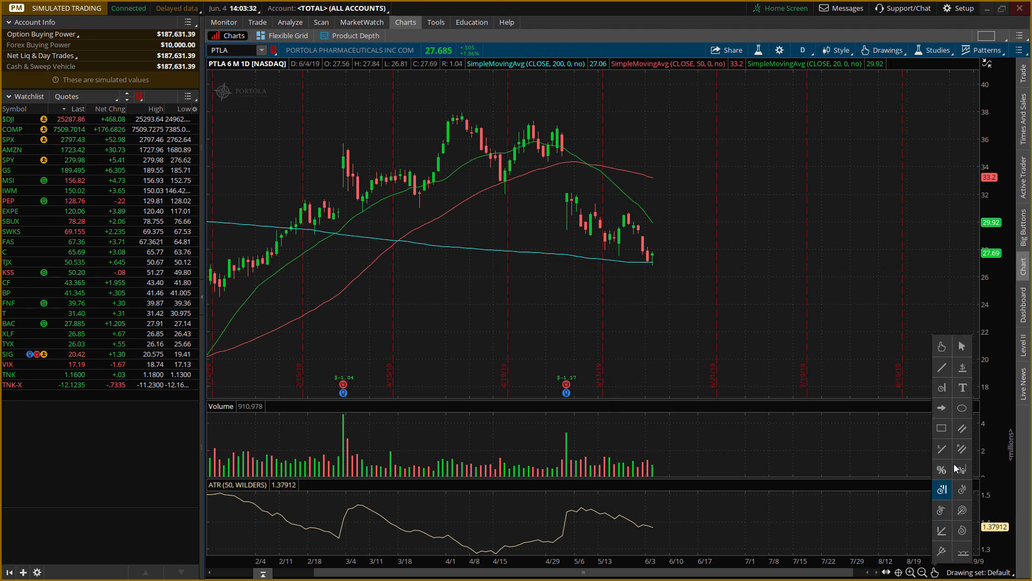
pyautogui.click(941, 469)
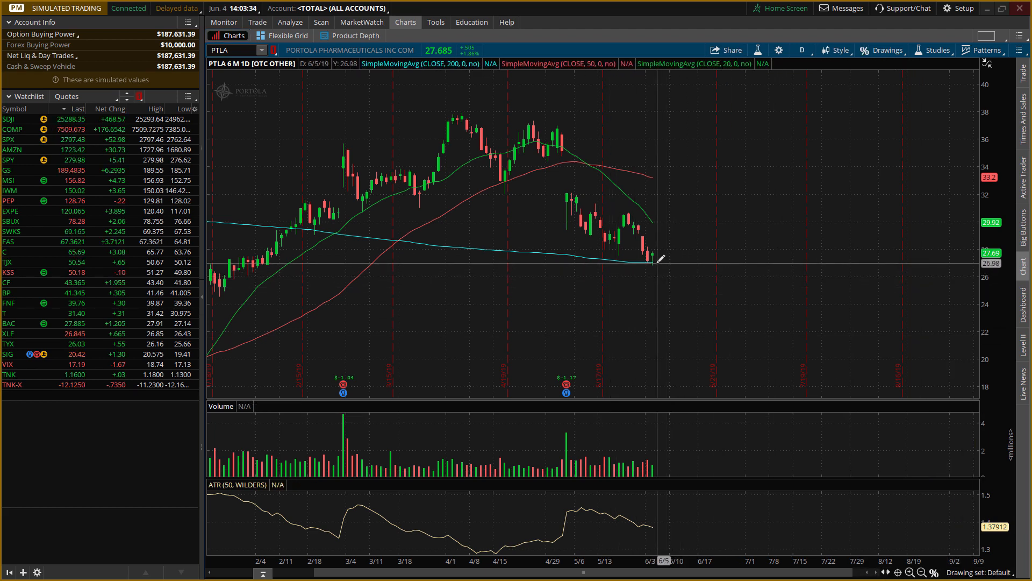
pyautogui.moveTo(658, 261); pyautogui.dragTo(625, 209)
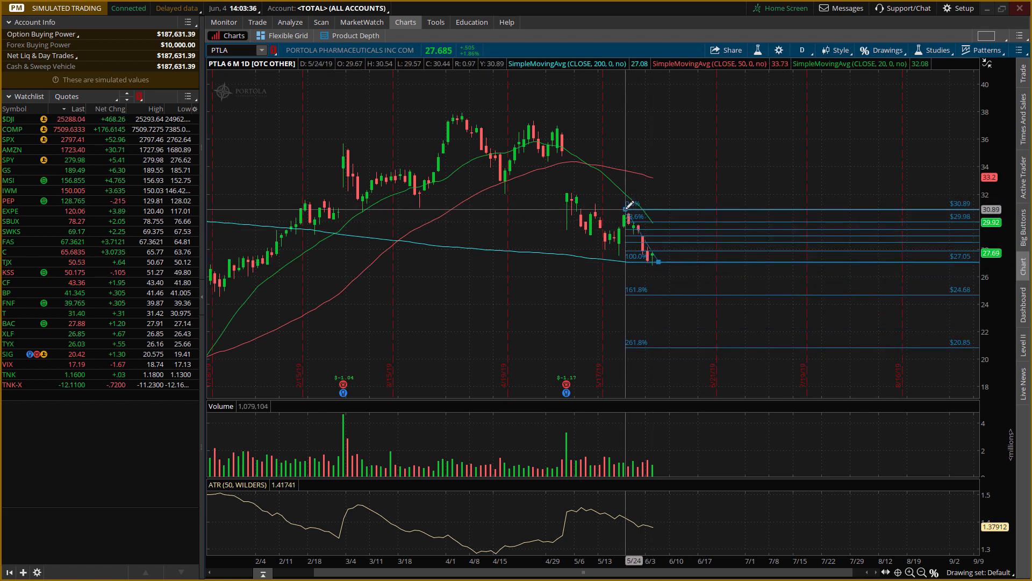
pyautogui.click(625, 209)
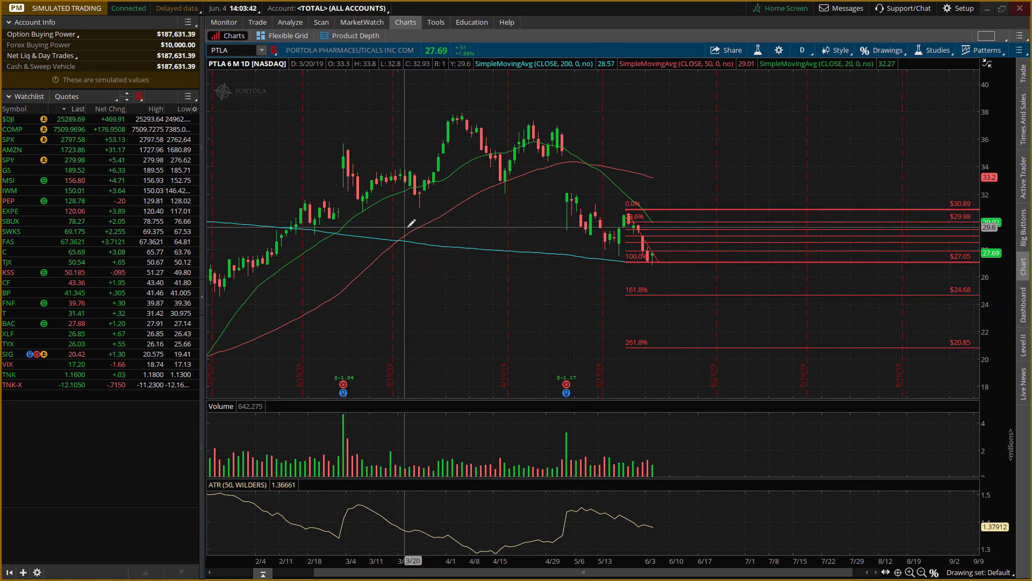
# Show PTLA's 19 JUL 19 option chain for simulated trades with the Delta, Gamma, Theta, Vega column layout.
pyautogui.click(289, 24)
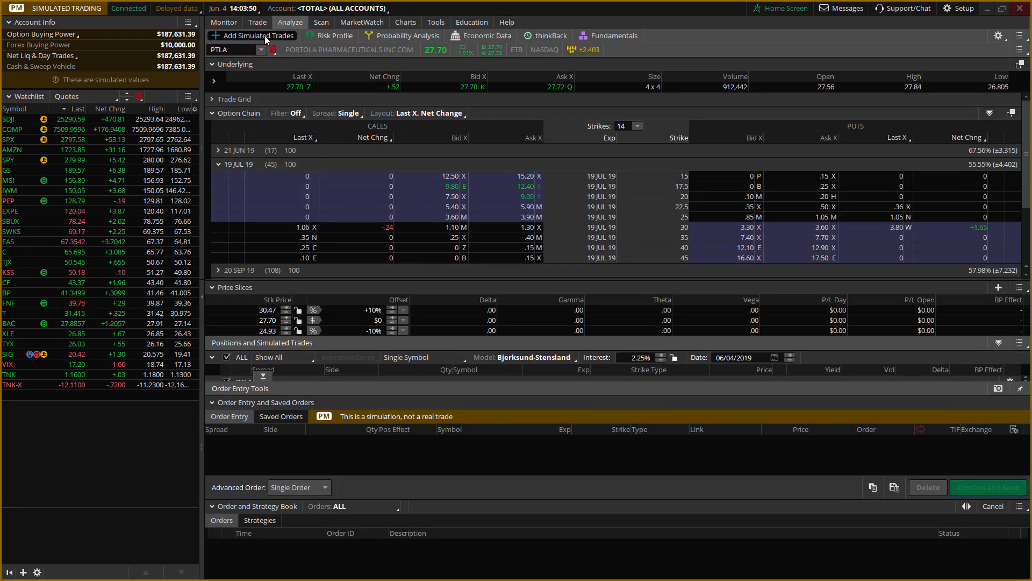
pyautogui.click(218, 164)
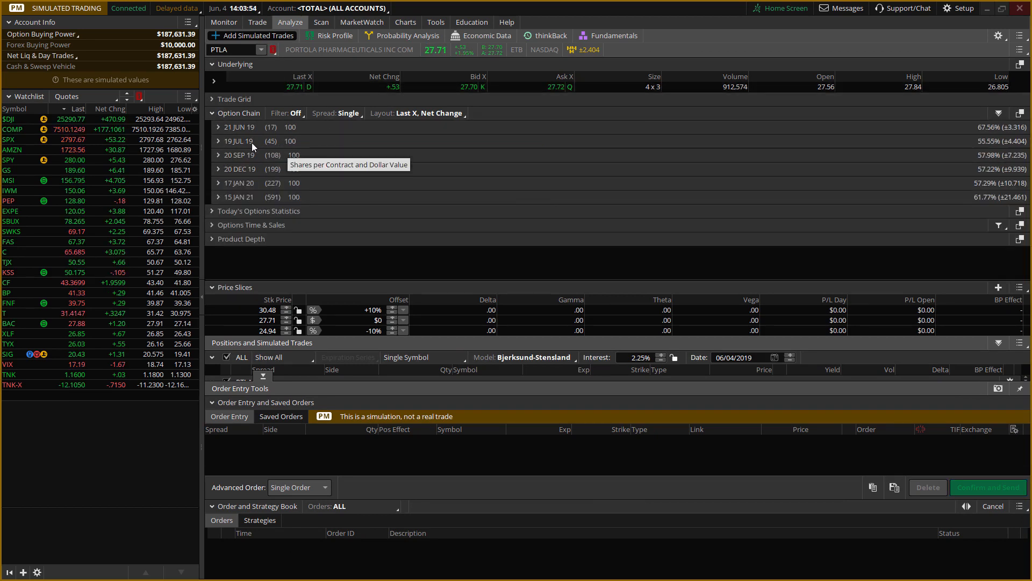
pyautogui.click(218, 141)
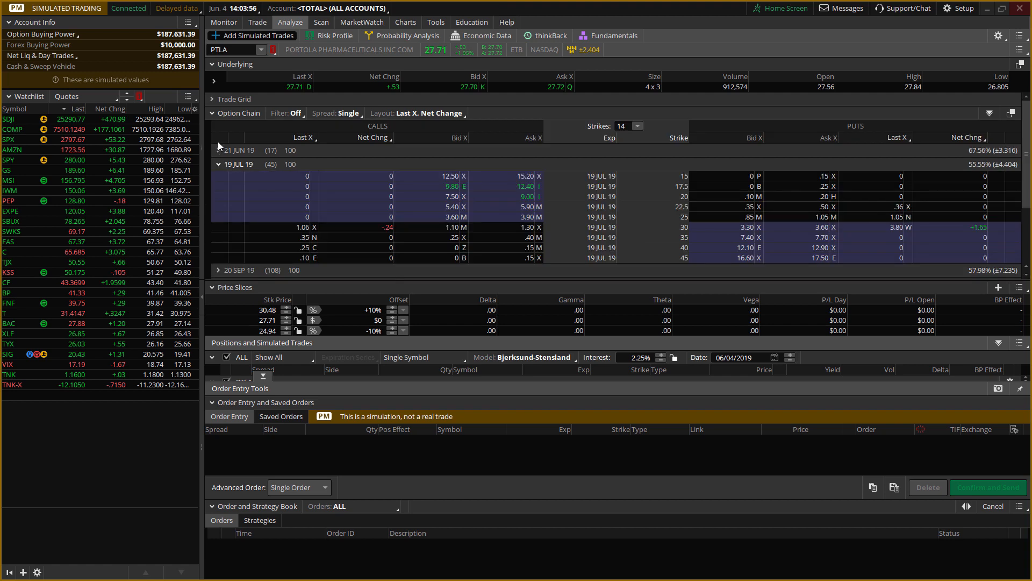
pyautogui.click(452, 115)
pyautogui.click(420, 211)
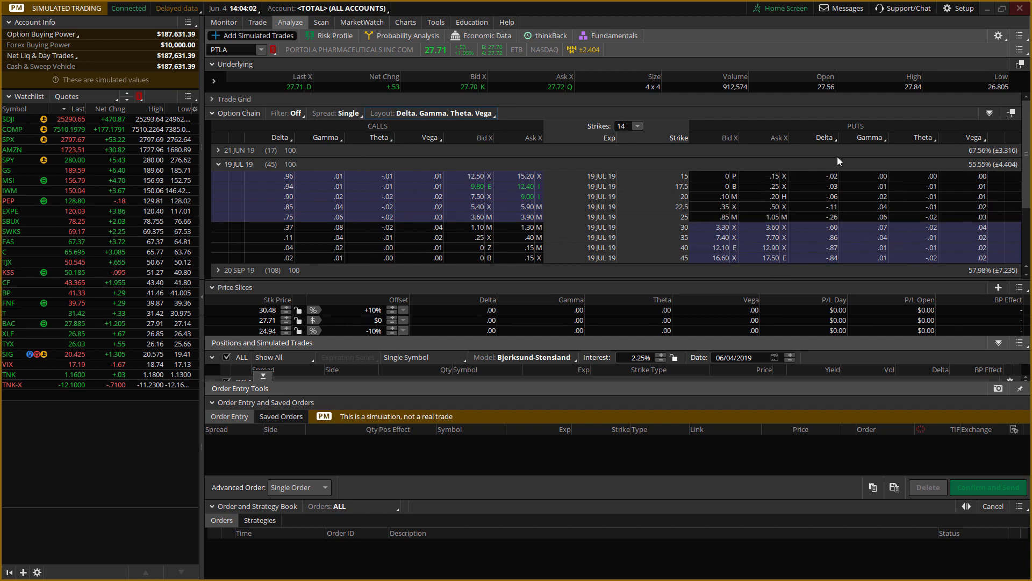
# Add a simulated buy of the 19 JUL 19 30-strike PTLA put and display its risk profile.
pyautogui.scroll(-1, 1029, 182)
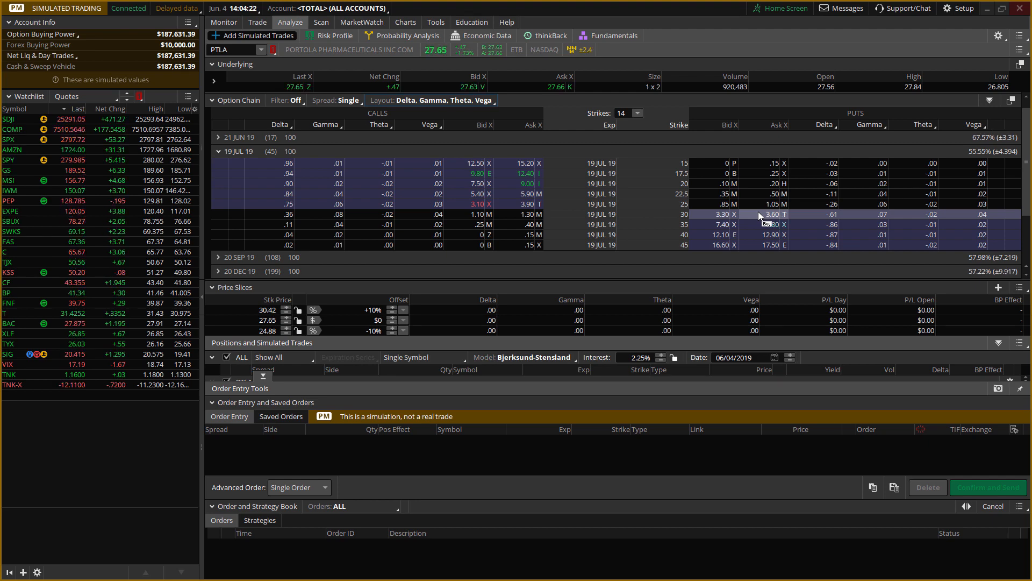
pyautogui.click(757, 213)
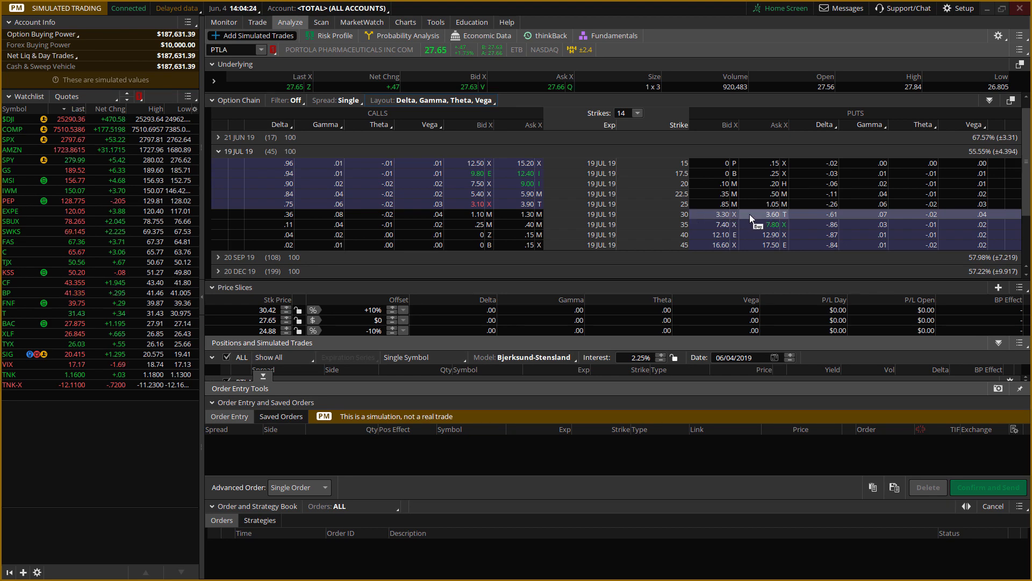
pyautogui.click(333, 36)
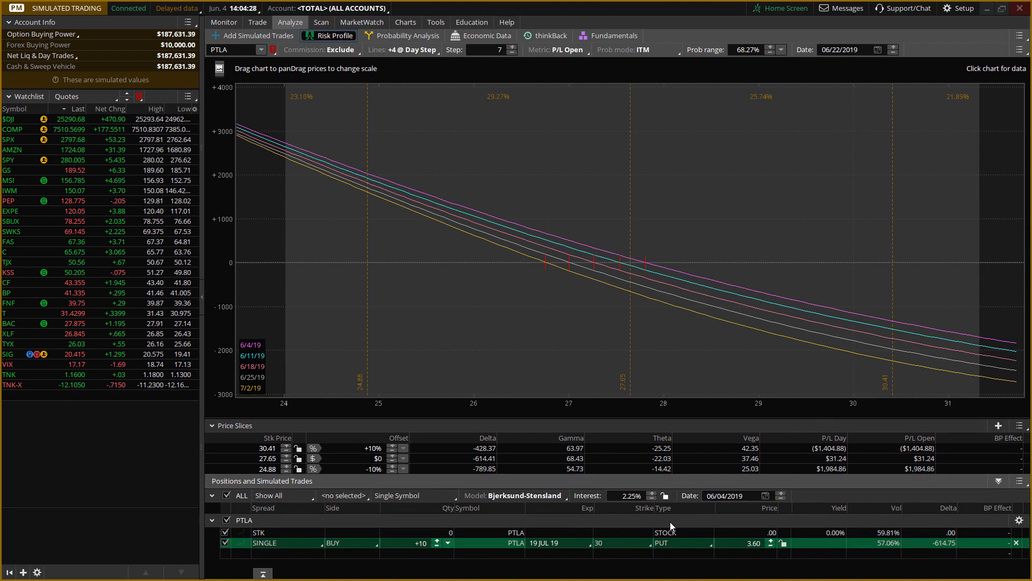
# Set the price of the simulated PTLA 30-strike put purchase to 3.50.
pyautogui.click(769, 547)
pyautogui.click(770, 547)
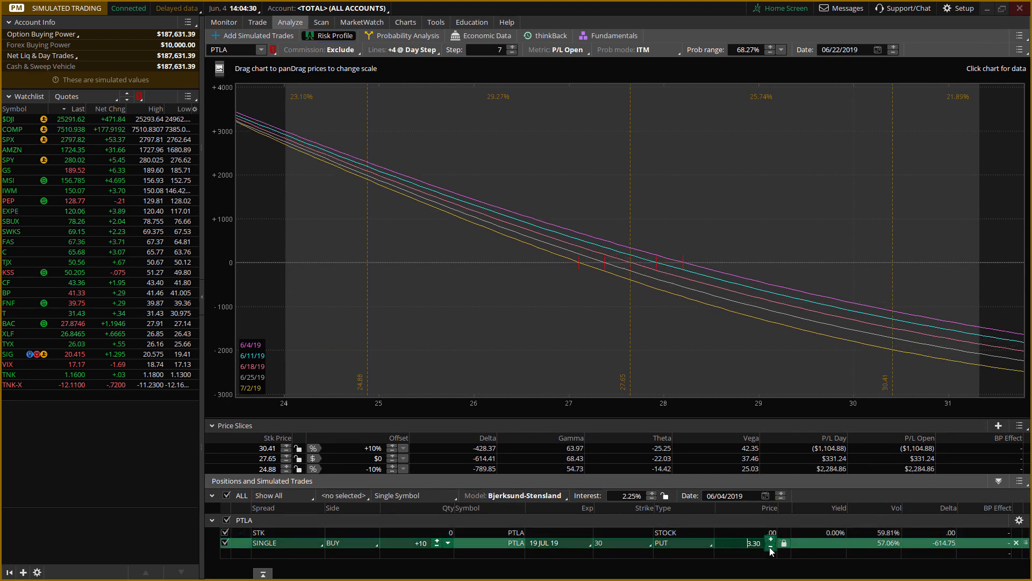
pyautogui.click(771, 539)
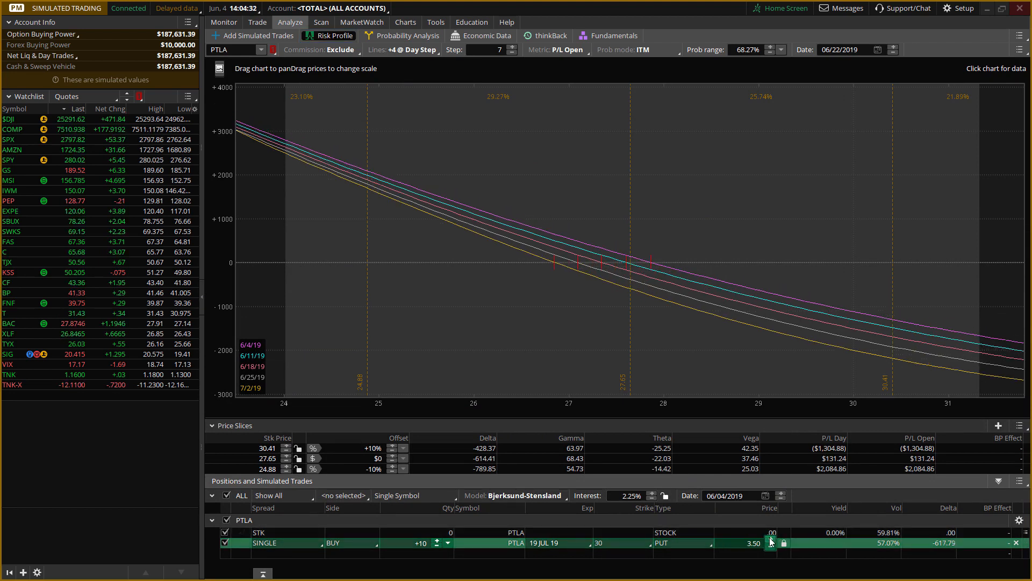
pyautogui.click(771, 540)
pyautogui.click(771, 547)
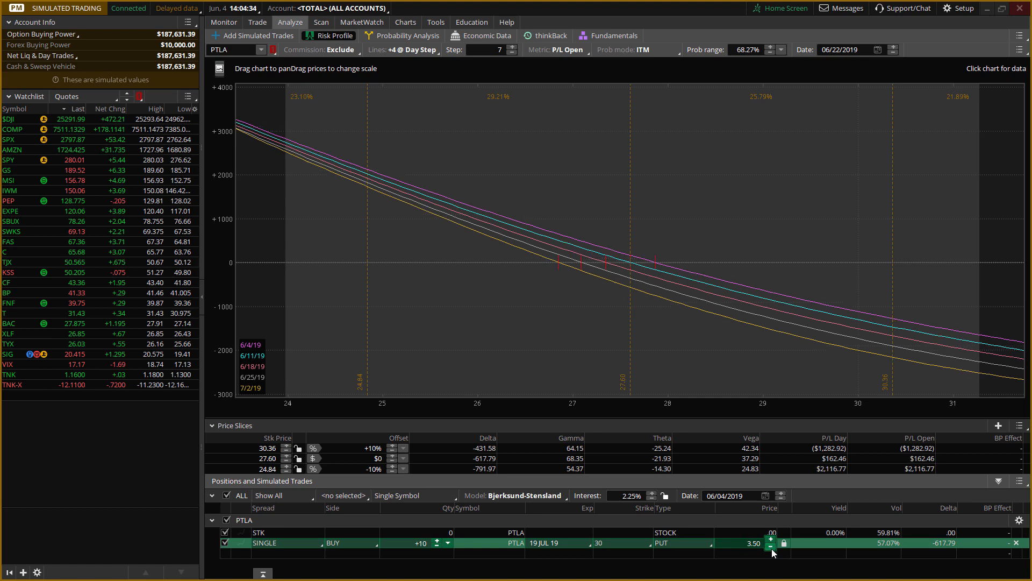
# Reduce the quantity of the simulated PTLA 30-strike put purchase to 1 contract.
pyautogui.click(437, 546)
pyautogui.click(437, 545)
pyautogui.click(437, 545)
pyautogui.click(437, 545)
pyautogui.click(438, 546)
pyautogui.click(438, 546)
pyautogui.click(437, 545)
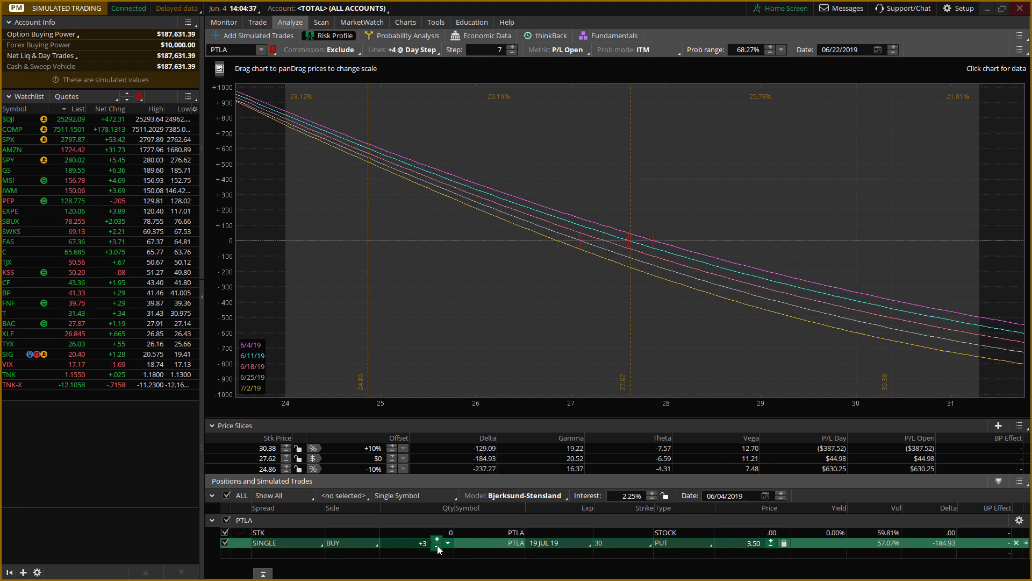
pyautogui.click(437, 546)
pyautogui.click(437, 546)
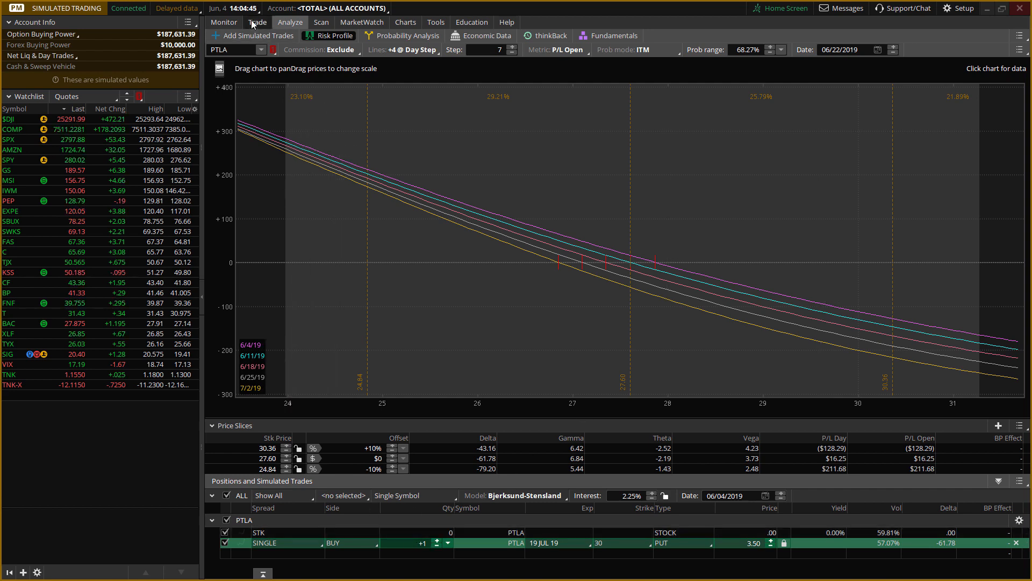
# Check the 161.8% Fibonacci level on the PTLA chart and set the -10% price slice's stock price to 24.68.
pyautogui.click(414, 20)
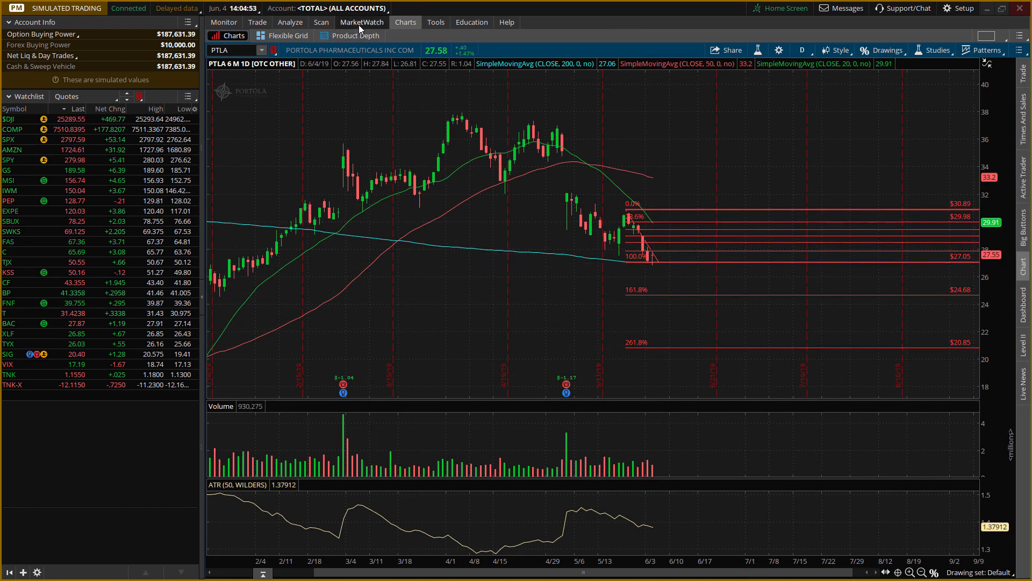
pyautogui.click(297, 25)
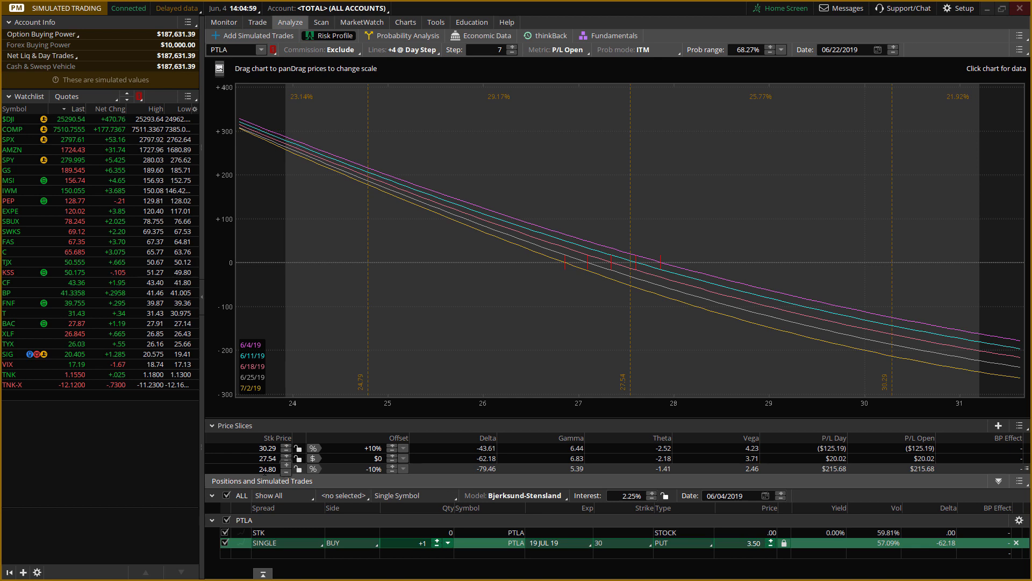
pyautogui.click(269, 469)
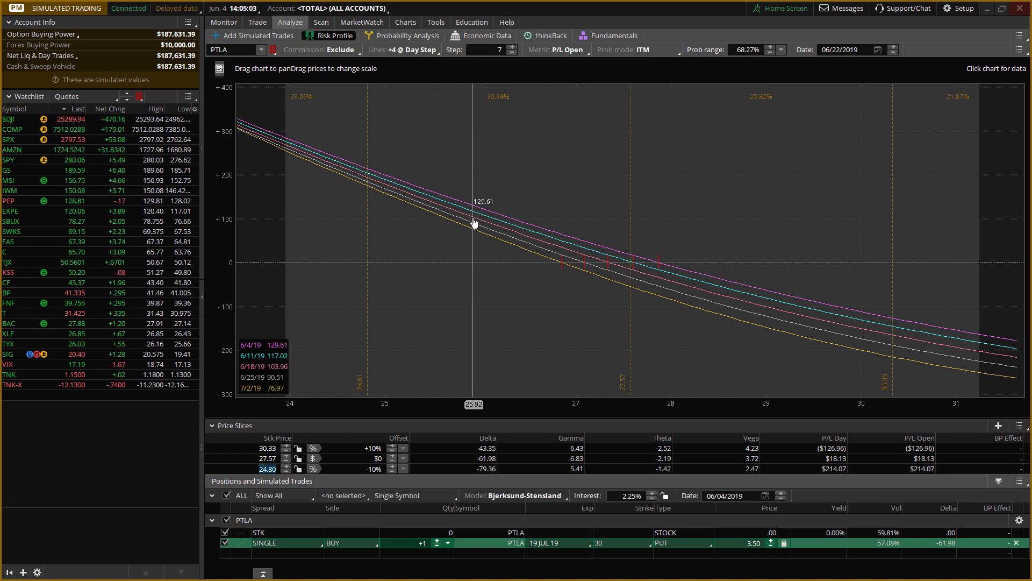
pyautogui.write('24.68')
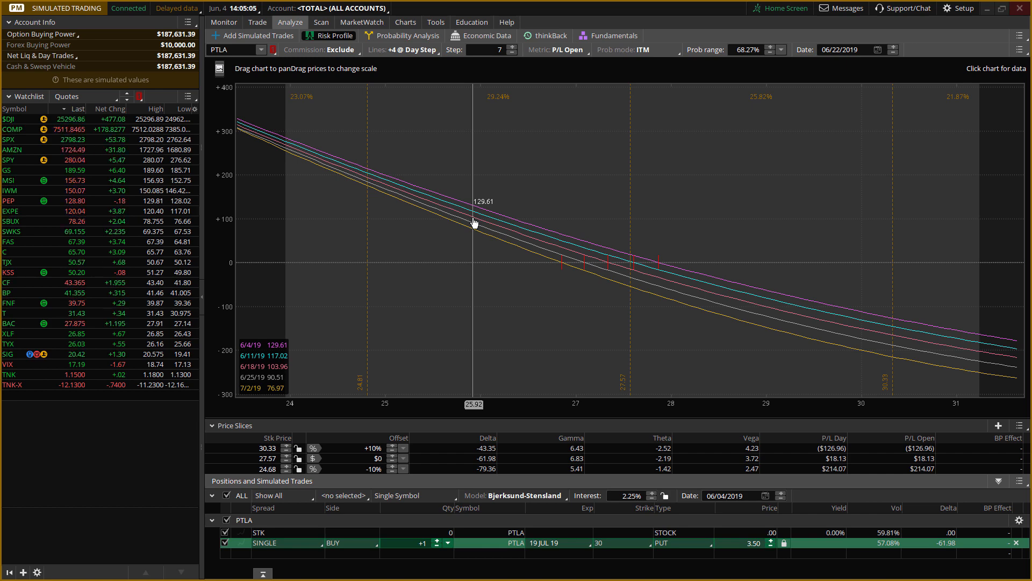
pyautogui.press('Return')
# Review the PTLA chart's Fibonacci levels again and set the +10% price slice's stock price to 30.89, the 0% level.
pyautogui.click(413, 22)
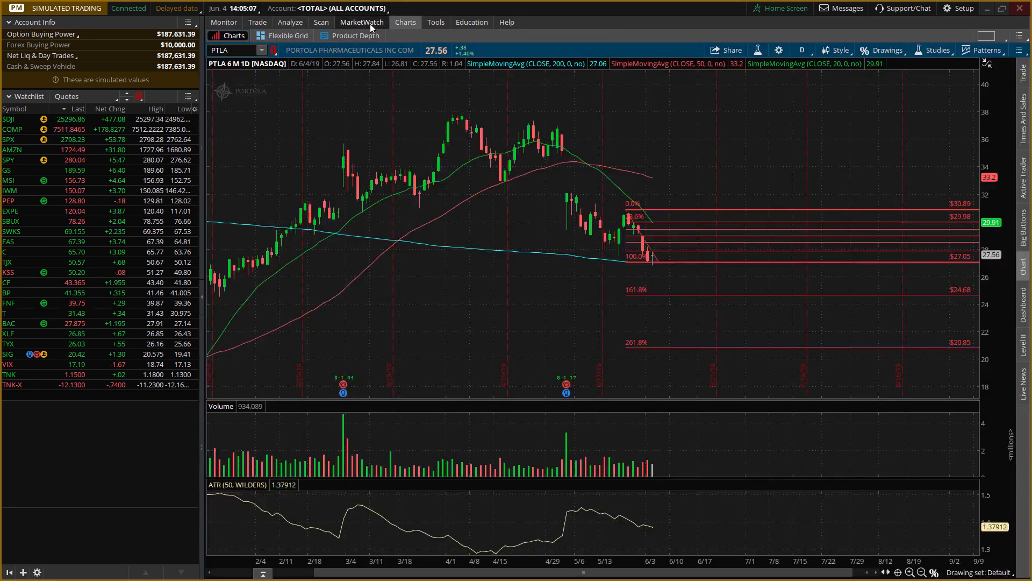
pyautogui.click(292, 23)
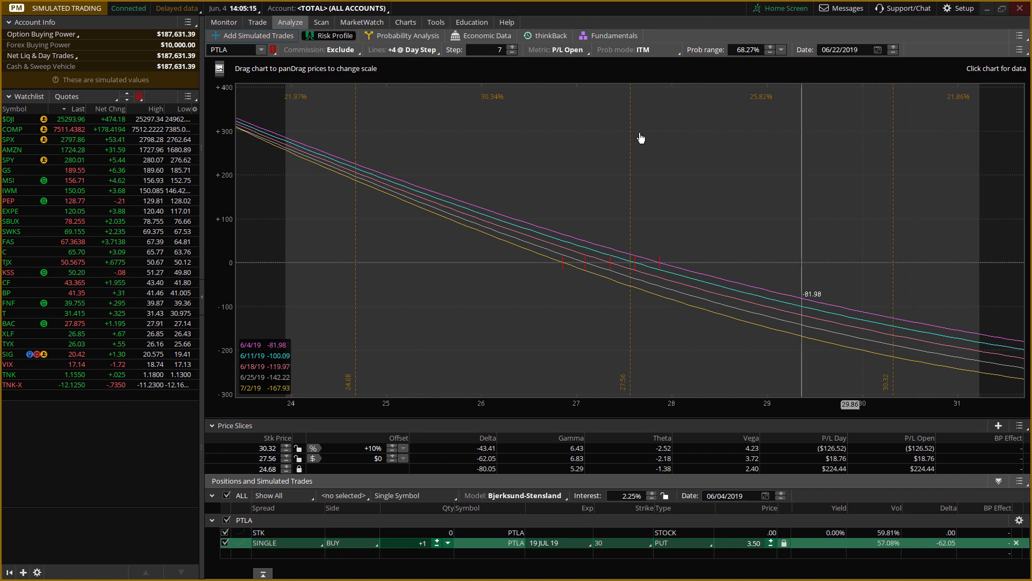
pyautogui.click(404, 22)
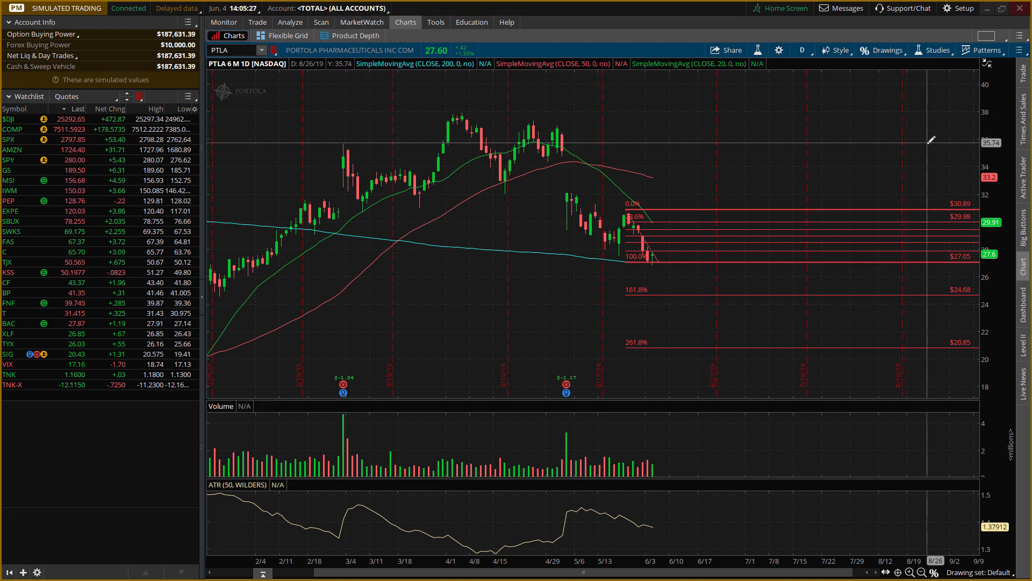
pyautogui.click(289, 24)
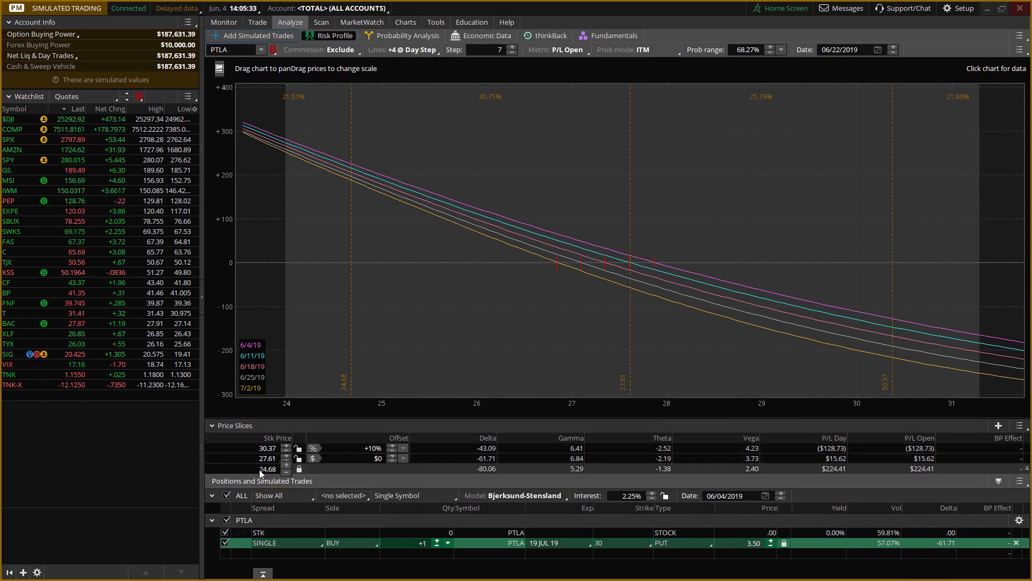
pyautogui.click(283, 448)
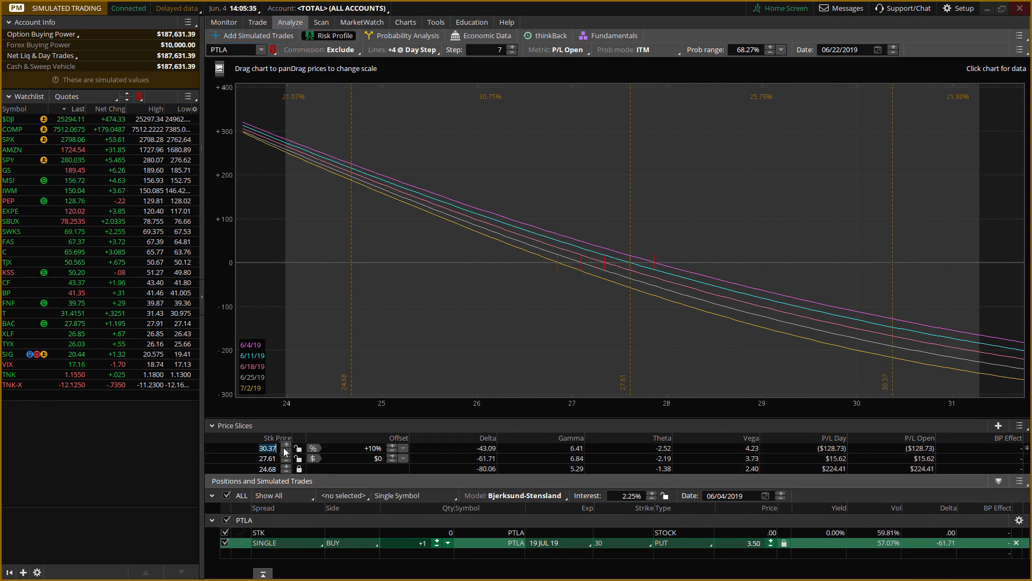
pyautogui.write('30.89')
pyautogui.press('Return')
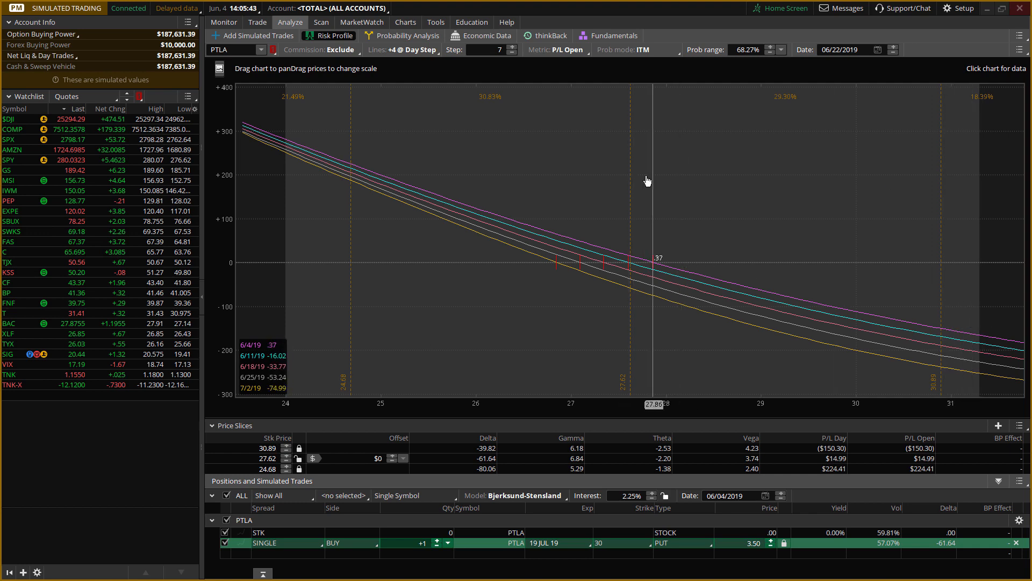
# Switch the PTLA chart's active drawing tool from Fibonacci retracement to the Pan hand tool and return to the risk profile.
pyautogui.click(402, 22)
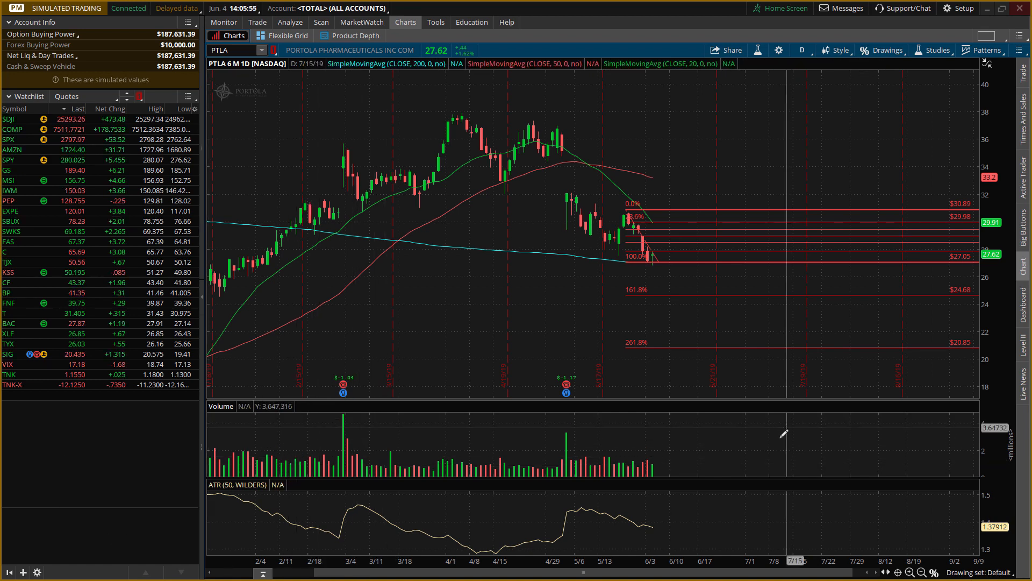
pyautogui.click(934, 573)
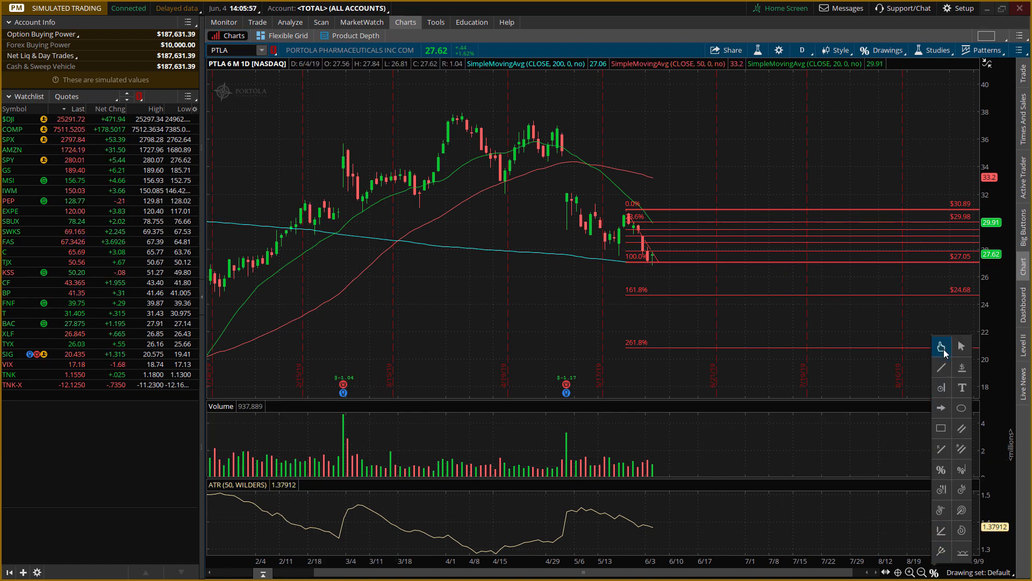
pyautogui.click(942, 348)
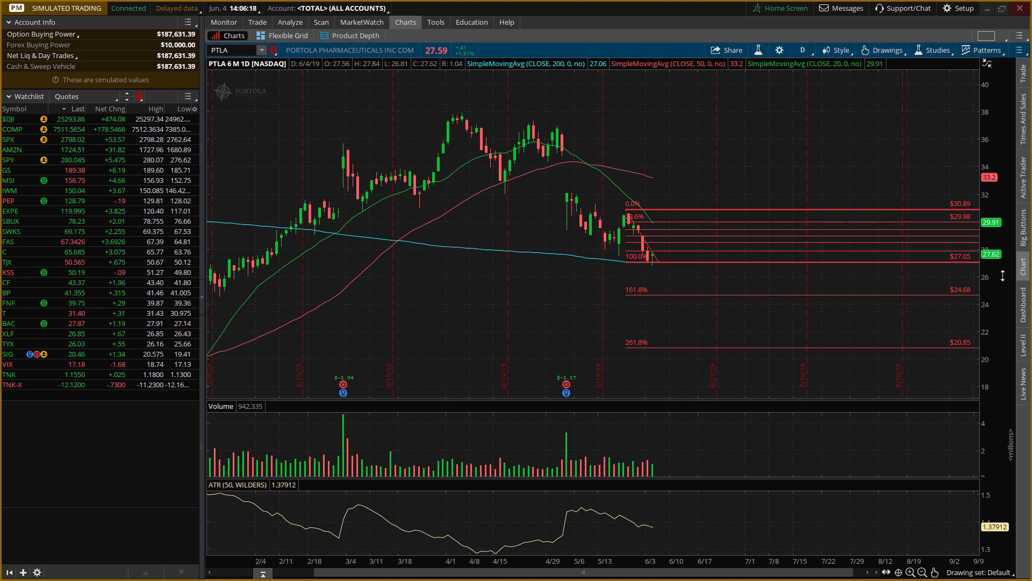
pyautogui.click(293, 22)
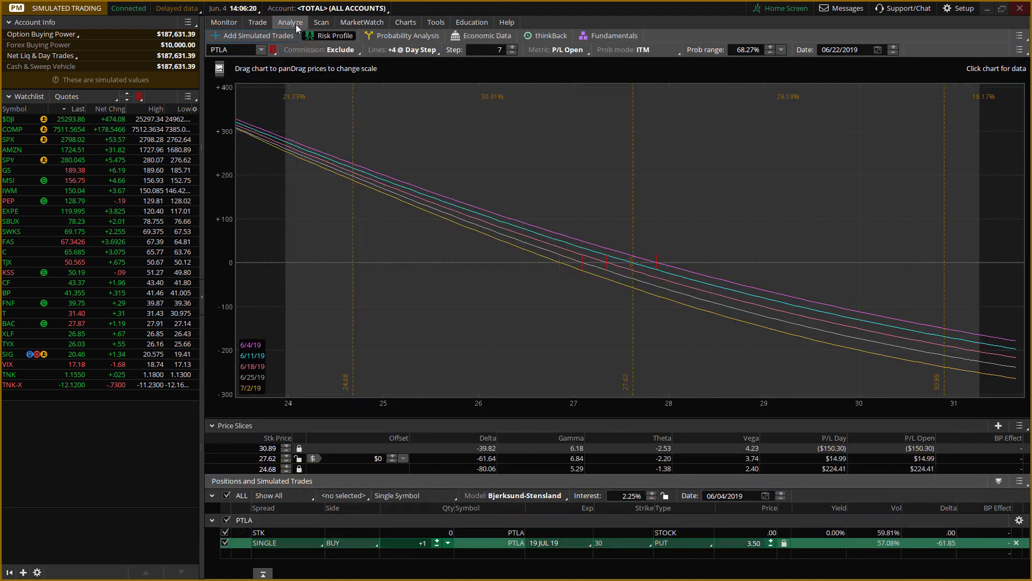
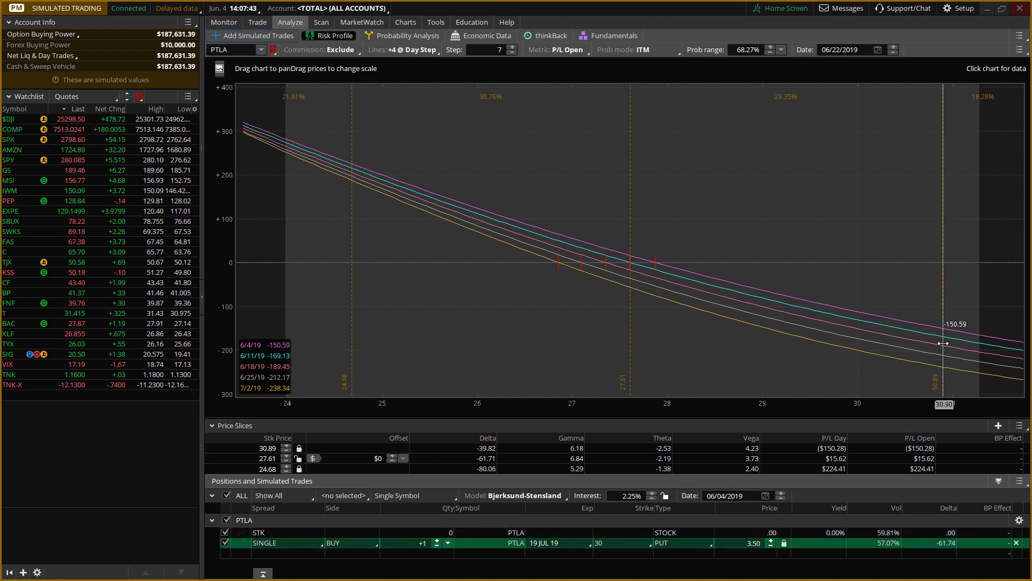
# Compare the PTLA chart's Fibonacci levels with the put's profit and loss along the risk profile curves.
pyautogui.click(407, 23)
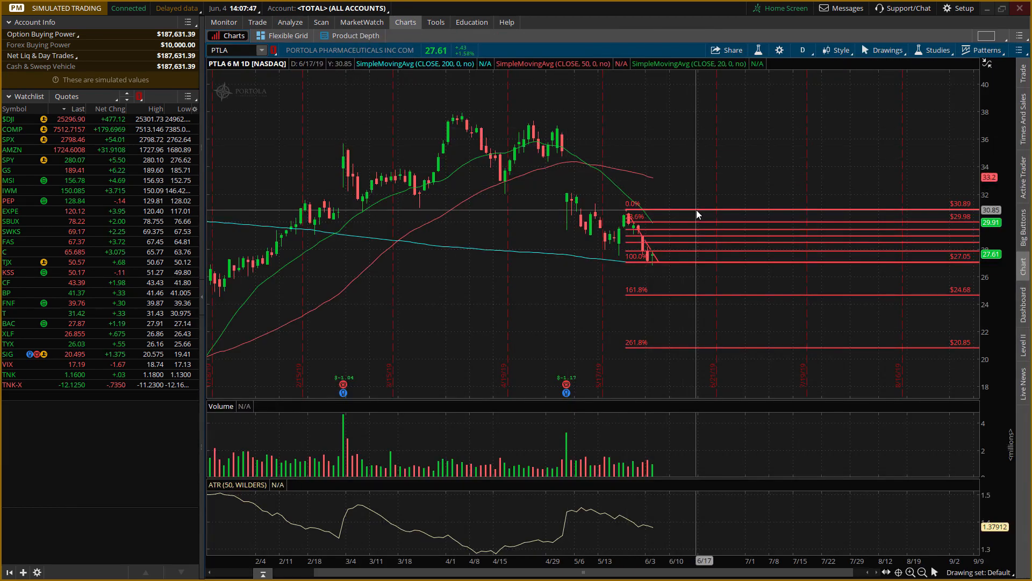
pyautogui.click(291, 22)
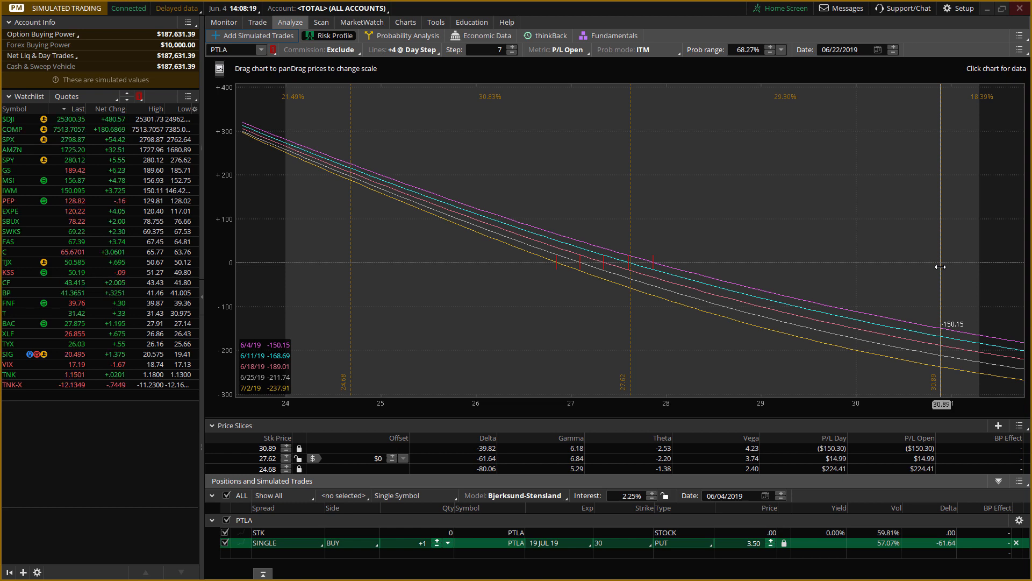
pyautogui.moveTo(940, 266); pyautogui.dragTo(761, 248)
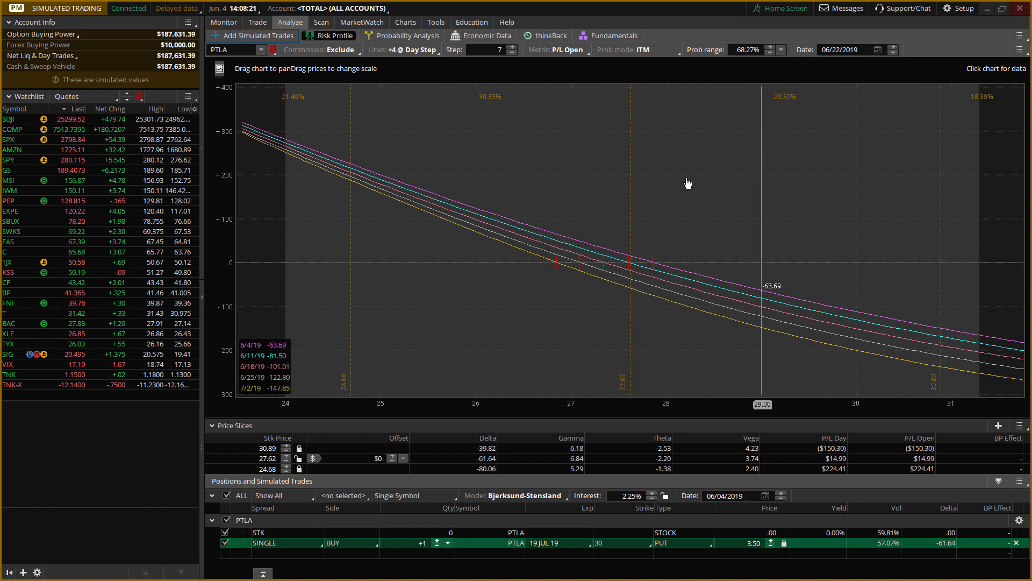
pyautogui.moveTo(602, 172); pyautogui.dragTo(570, 95)
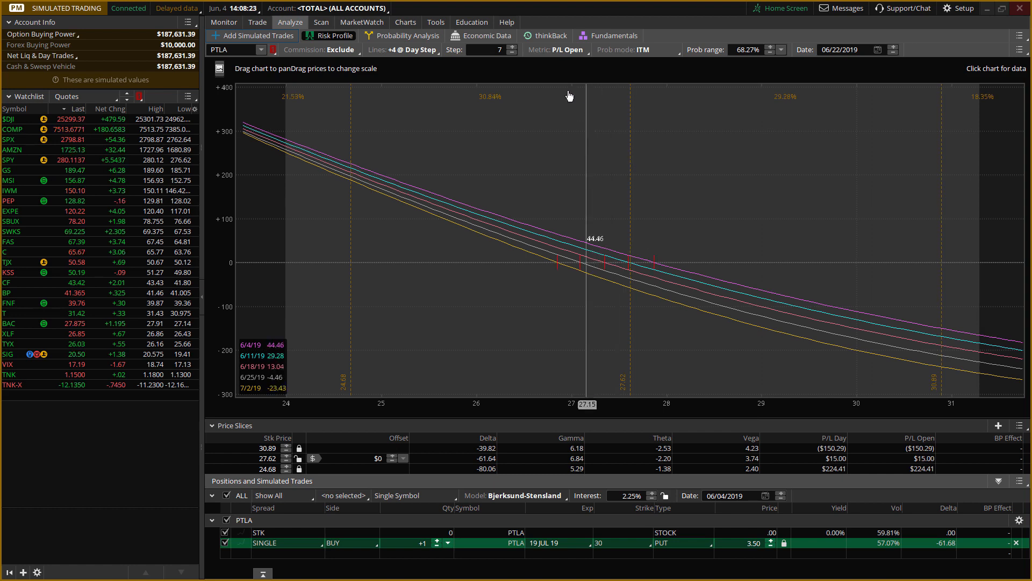
pyautogui.click(405, 22)
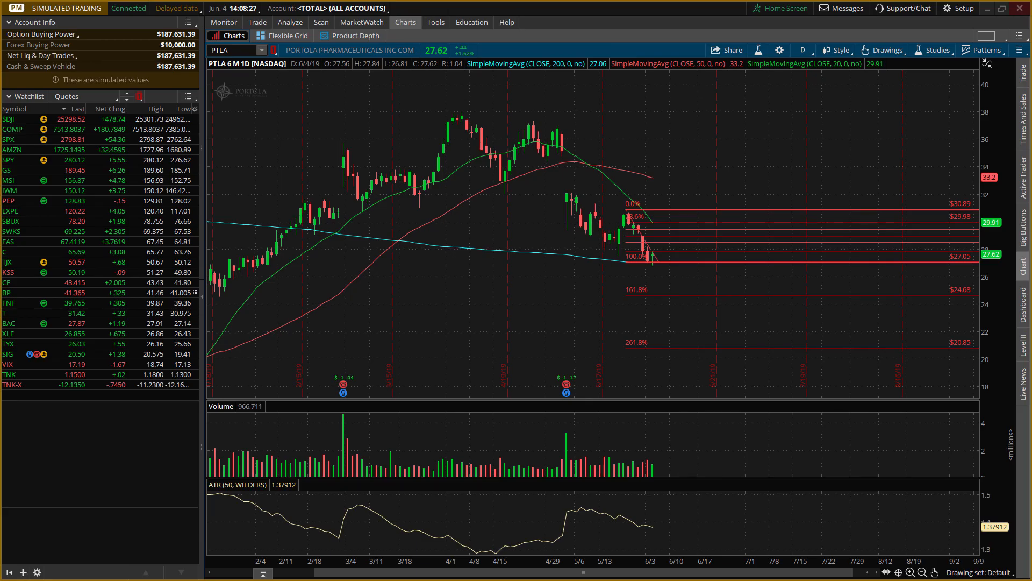
# Switch to the TradeBench new trade form and start the symbol with "PTLA - July 19 2019".
pyautogui.hotkey('alt', 'Tab')
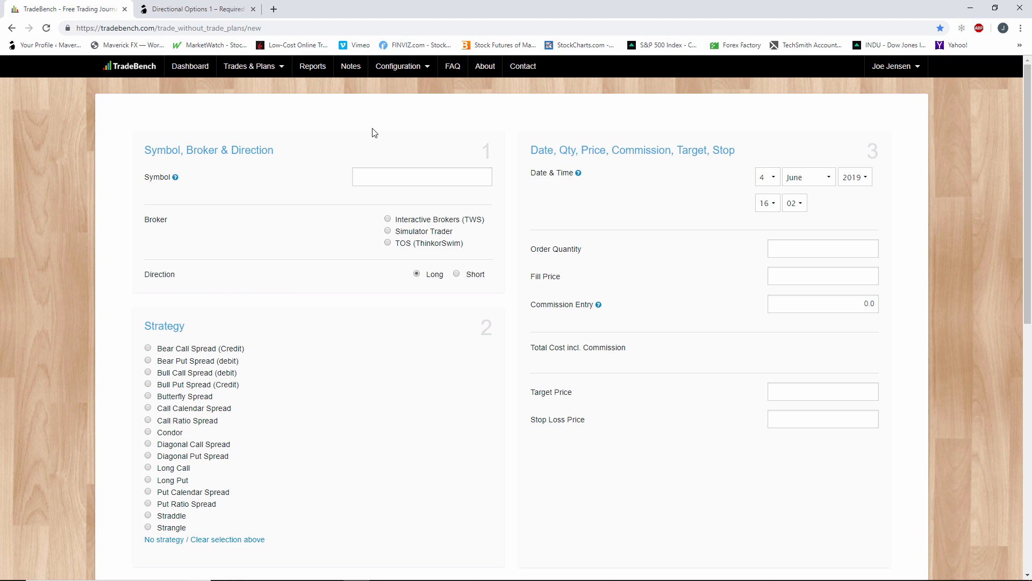
pyautogui.click(397, 178)
pyautogui.click(249, 66)
pyautogui.moveTo(262, 76)
pyautogui.write('PTLA')
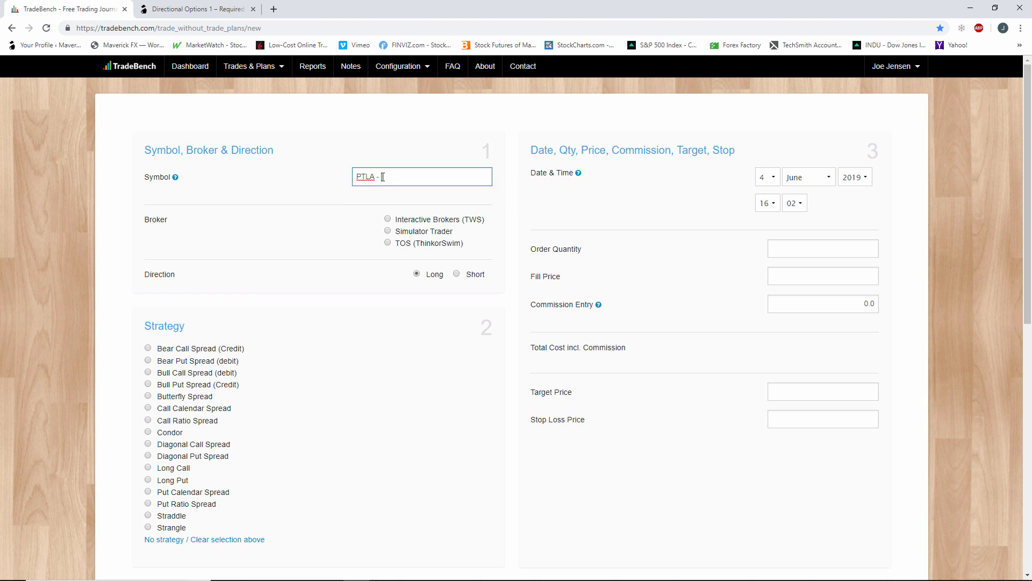
pyautogui.click(383, 177)
pyautogui.write('July')
pyautogui.write('19 2019')
# Check the put's strike in the thinkorswim risk profile and complete the TradeBench symbol with "30.00 Long Puts".
pyautogui.hotkey('alt', 'Tab')
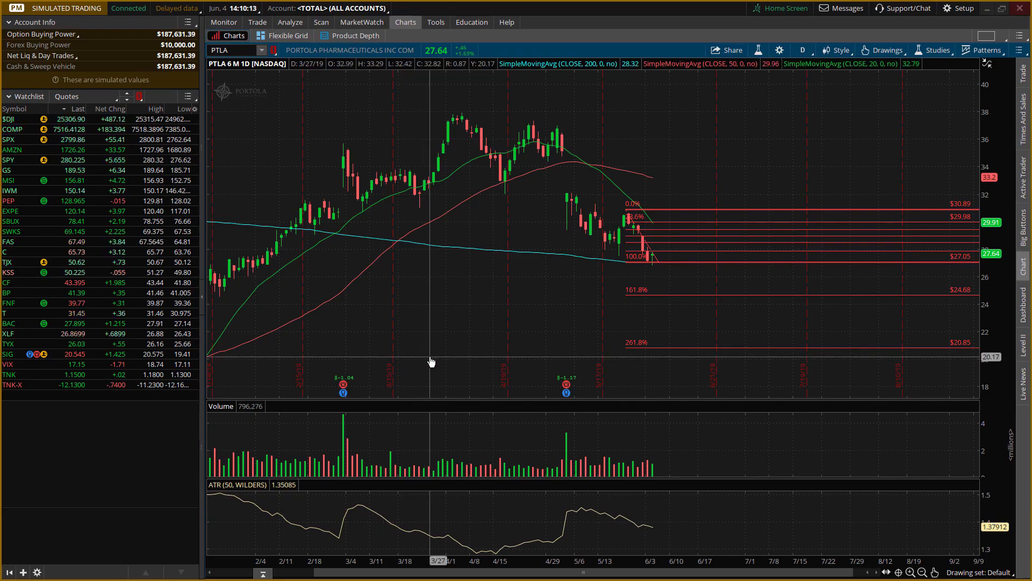
pyautogui.click(294, 22)
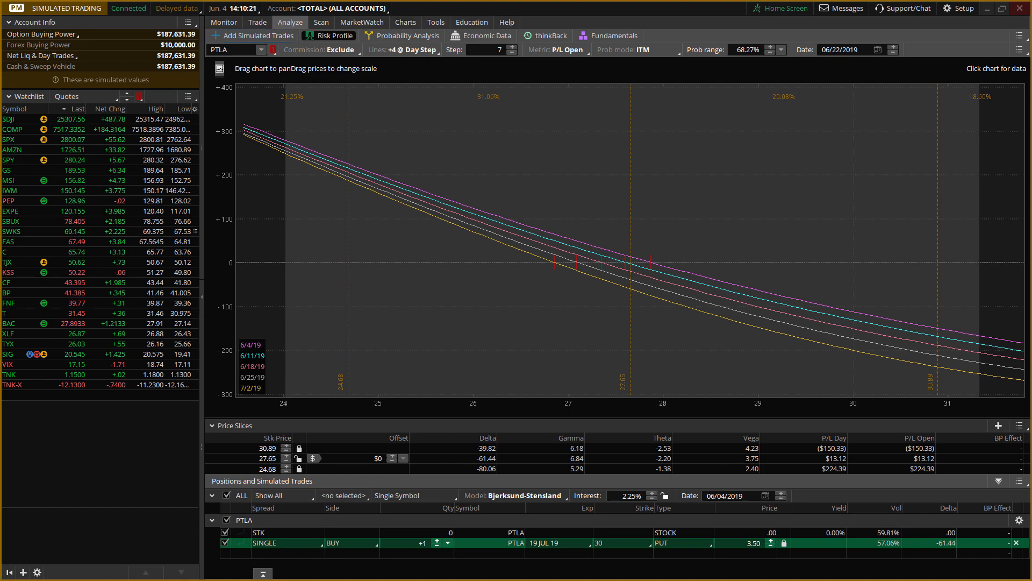
pyautogui.hotkey('alt', 'Tab')
pyautogui.write('30.')
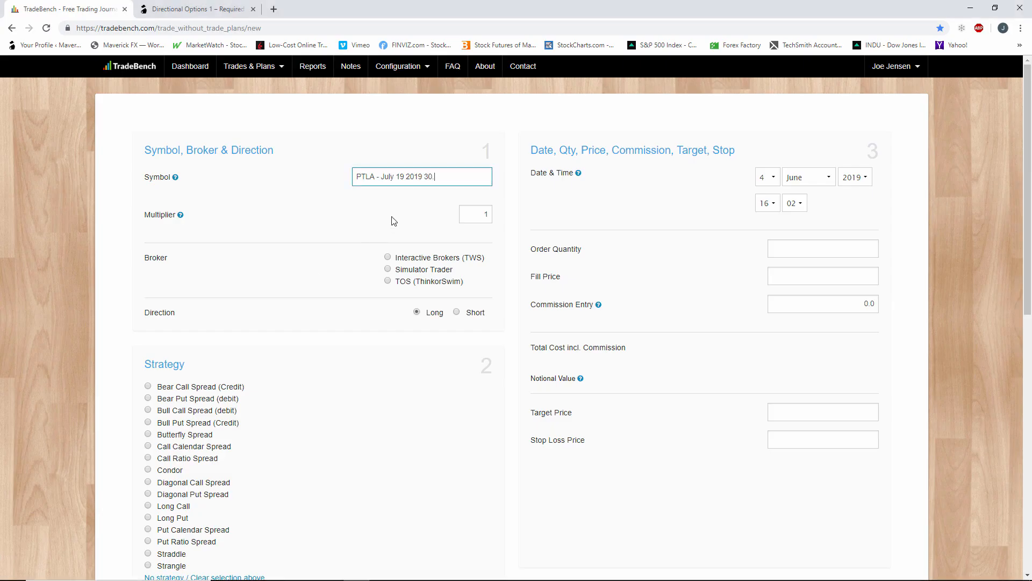
pyautogui.write('00 Long Puts')
# Keep the multiplier at 1 and select TOS (ThinkorSwim) as the trade's broker.
pyautogui.click(491, 214)
pyautogui.press('Down')
pyautogui.press('Down')
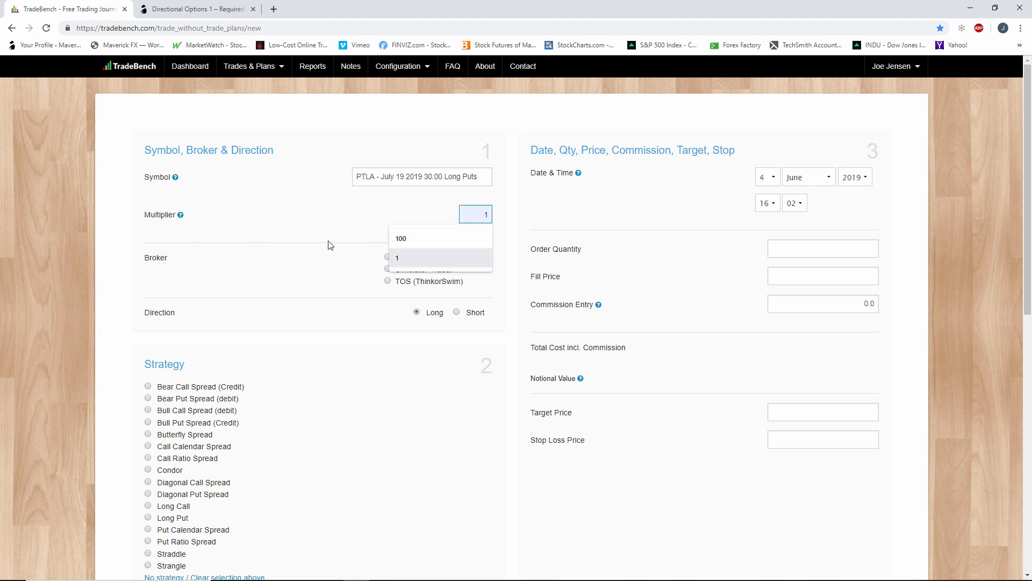
pyautogui.click(328, 227)
pyautogui.scroll(-1, 328, 227)
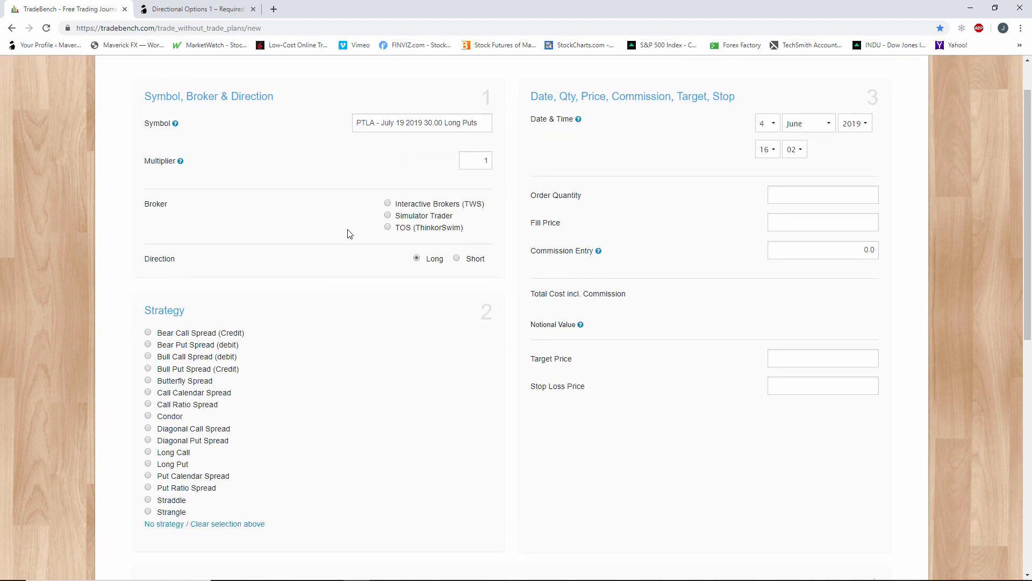
pyautogui.click(387, 228)
pyautogui.scroll(1, 385, 236)
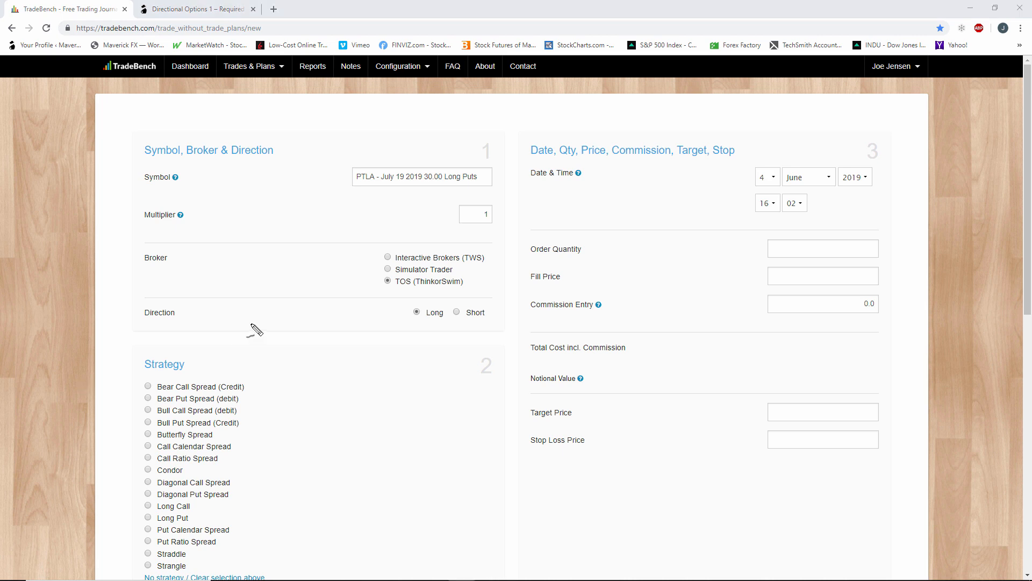
pyautogui.moveTo(451, 297)
pyautogui.mouseDown()
pyautogui.moveTo(424, 297)
pyautogui.moveTo(430, 328)
pyautogui.moveTo(446, 301)
pyautogui.mouseUp()
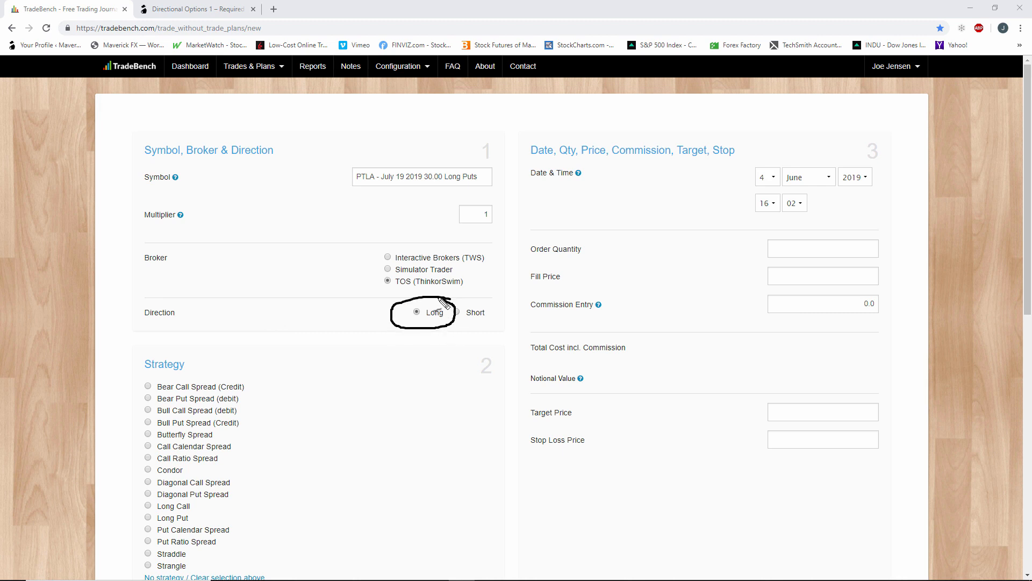
pyautogui.moveTo(323, 242)
pyautogui.mouseDown()
pyautogui.moveTo(423, 308)
pyautogui.moveTo(410, 312)
pyautogui.mouseUp()
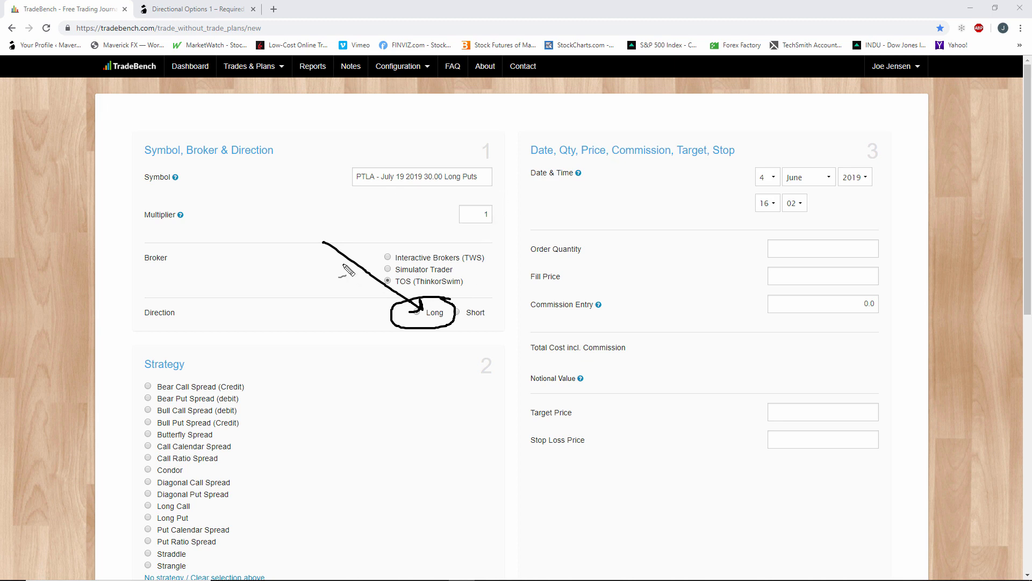
pyautogui.moveTo(324, 243)
pyautogui.mouseDown()
pyautogui.moveTo(419, 313)
pyautogui.moveTo(403, 315)
pyautogui.moveTo(416, 301)
pyautogui.moveTo(425, 325)
pyautogui.moveTo(415, 309)
pyautogui.mouseUp()
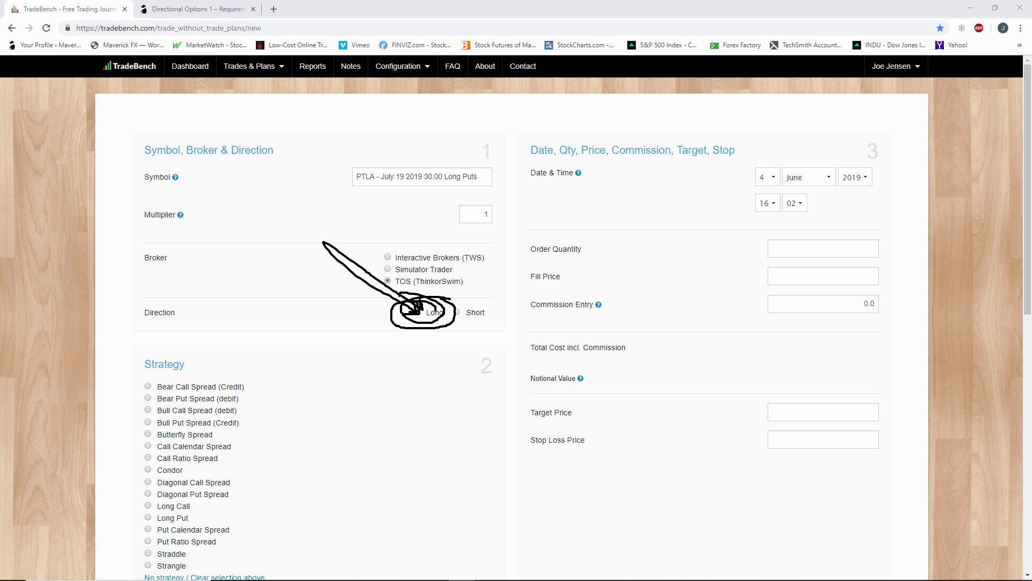
pyautogui.press('Escape')
# Set the trade's direction to Long and its strategy to Long Put.
pyautogui.click(418, 314)
pyautogui.scroll(-3, 400, 333)
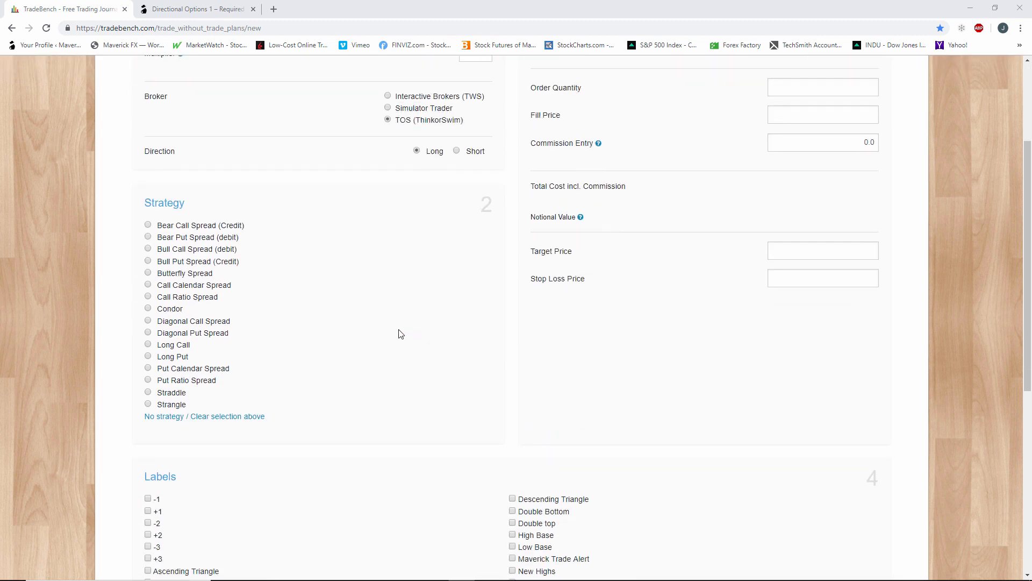
pyautogui.click(149, 357)
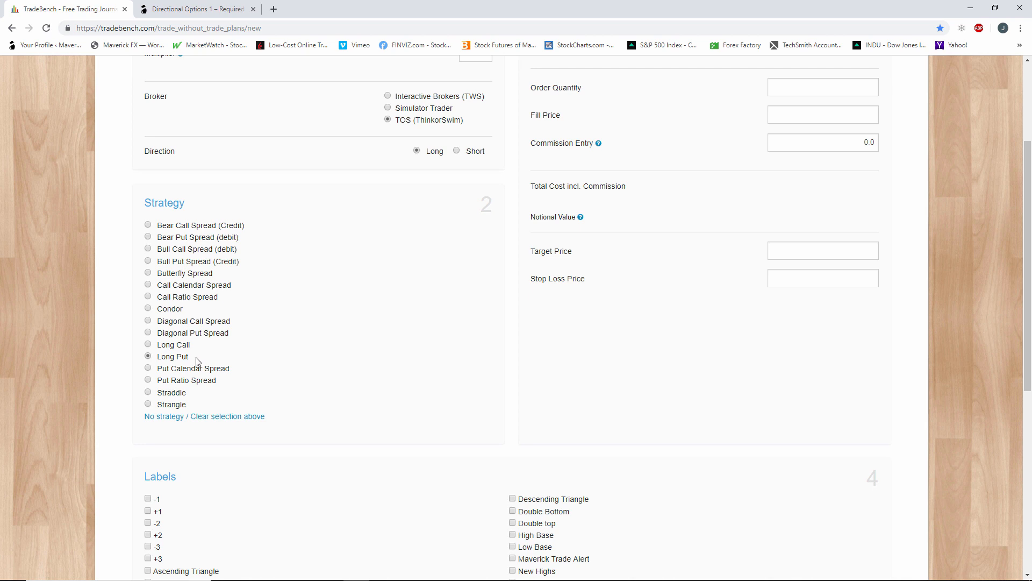
# Assign the -2 and Bear labels to the PTLA trade.
pyautogui.scroll(-4, 198, 362)
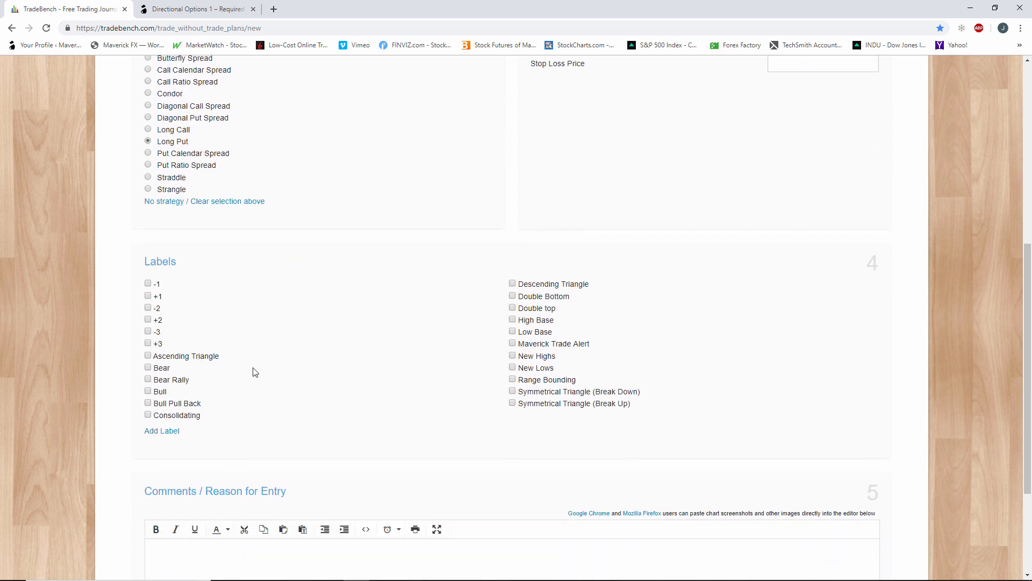
pyautogui.click(148, 307)
pyautogui.click(148, 367)
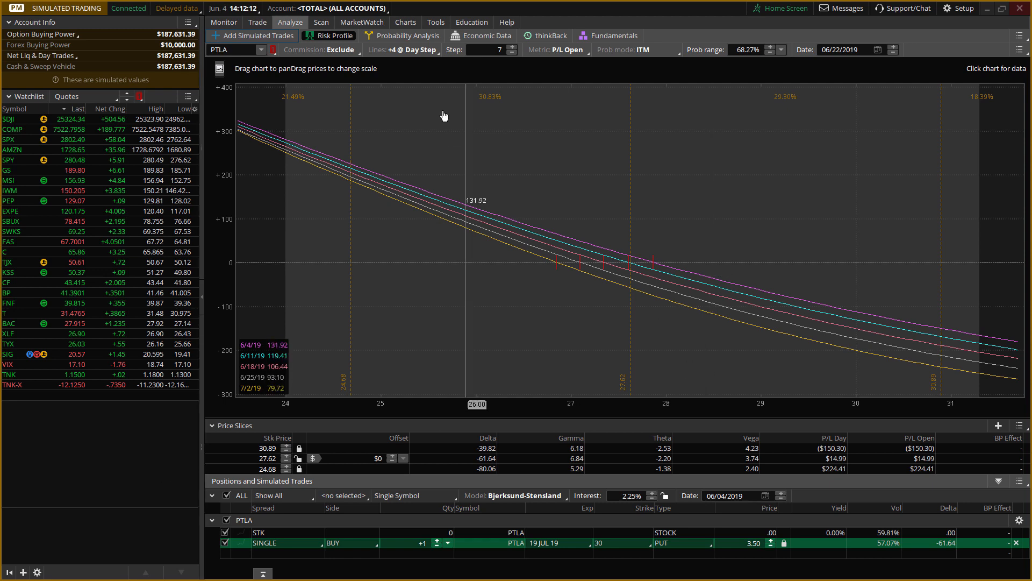
# Switch to the PTLA chart in thinkorswim and clear its drawing set to remove the Fibonacci levels.
pyautogui.click(405, 22)
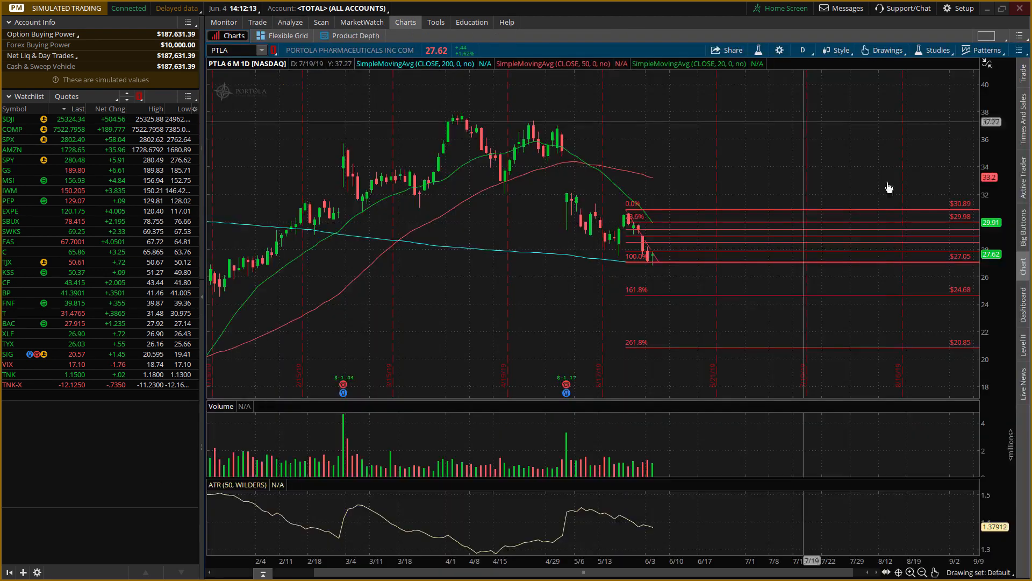
pyautogui.rightClick(726, 255)
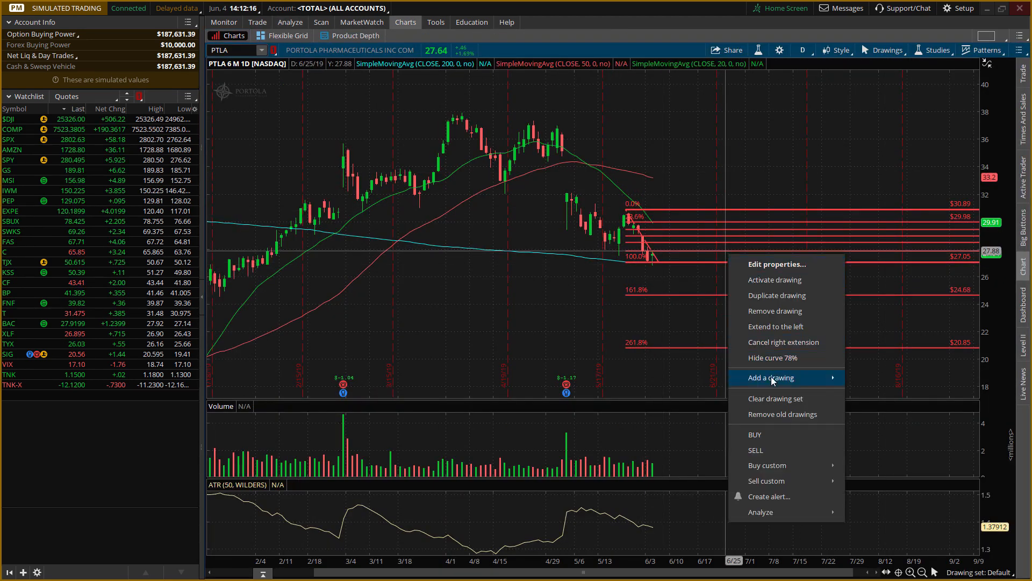
pyautogui.click(774, 398)
pyautogui.click(556, 56)
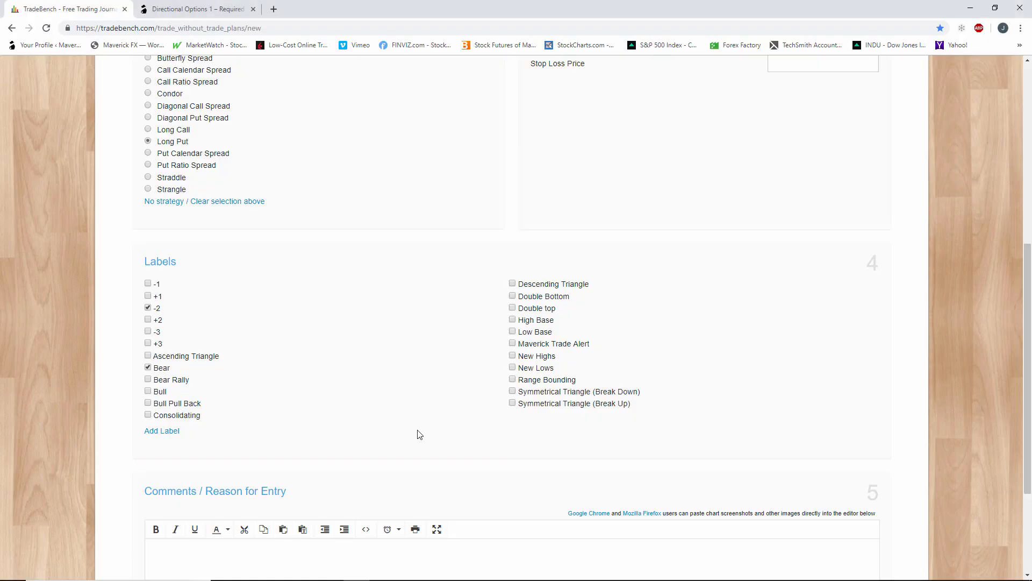
# Add the Low Base label to the TradeBench trade and review the chosen strategy, broker and direction.
pyautogui.click(512, 332)
pyautogui.scroll(2, 578, 368)
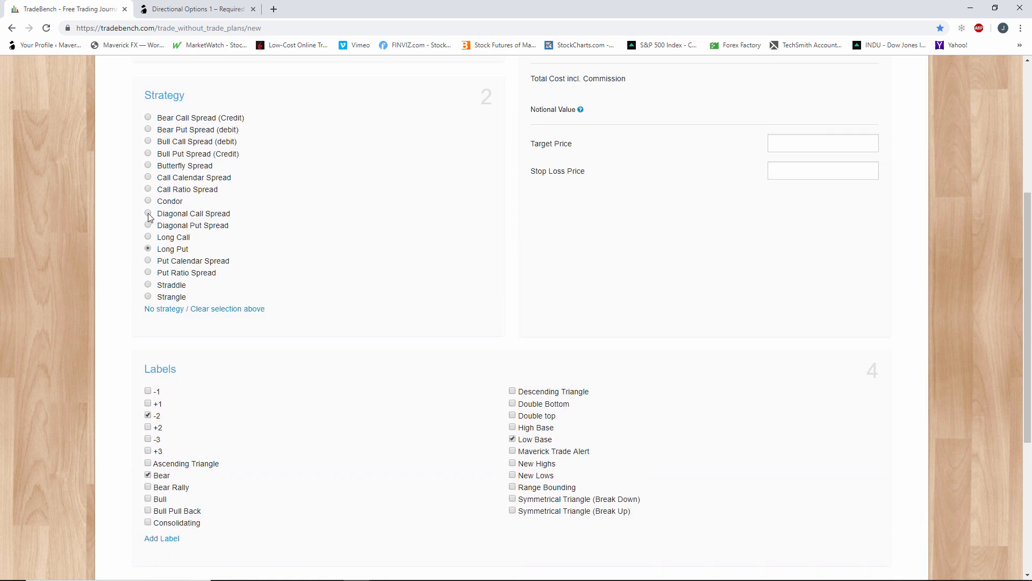
pyautogui.scroll(3, 165, 262)
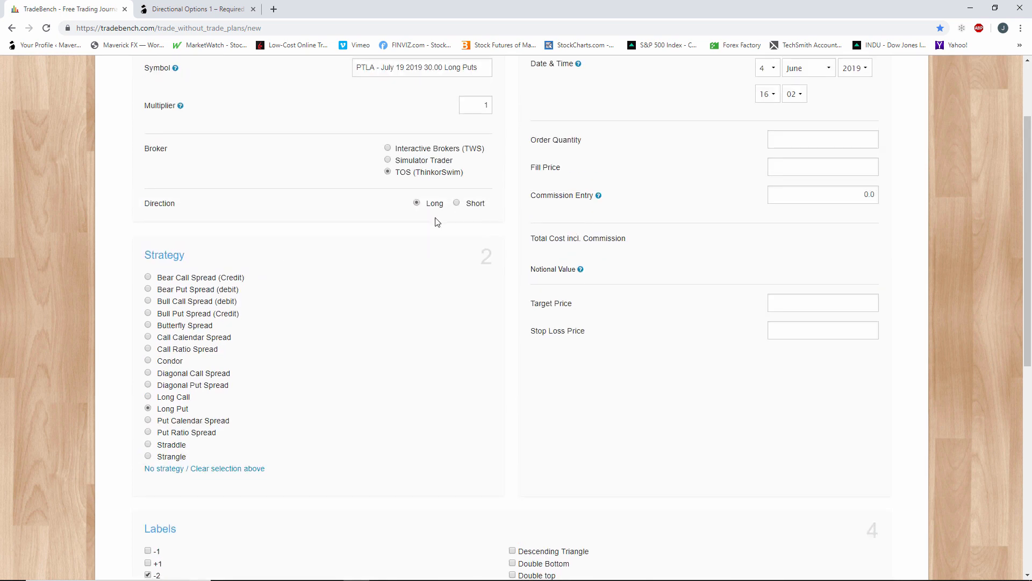
# Enter "Entered with a breakdown below support" as the trade's comment and reason for entry.
pyautogui.scroll(-4, 436, 223)
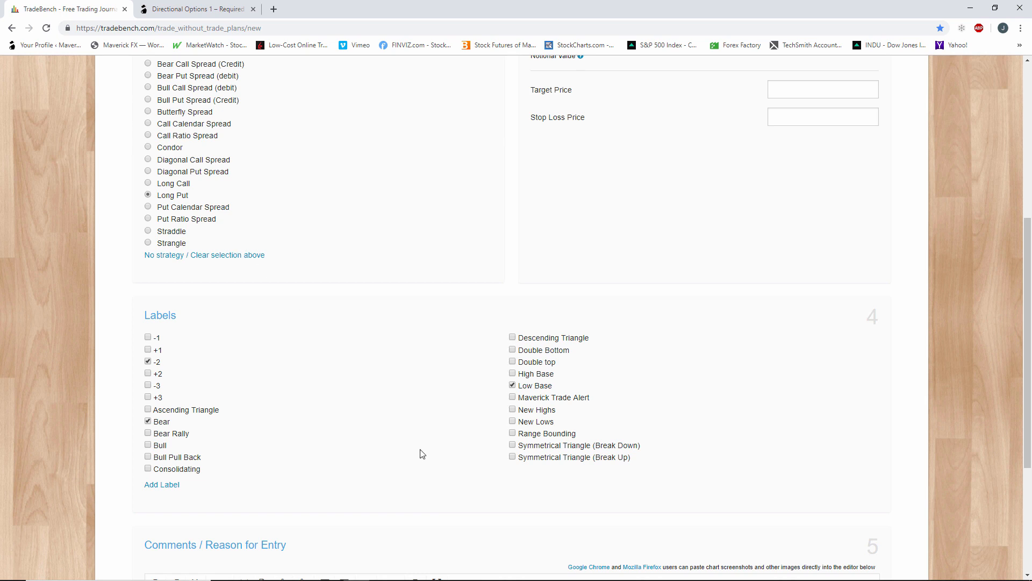
pyautogui.scroll(-2, 423, 455)
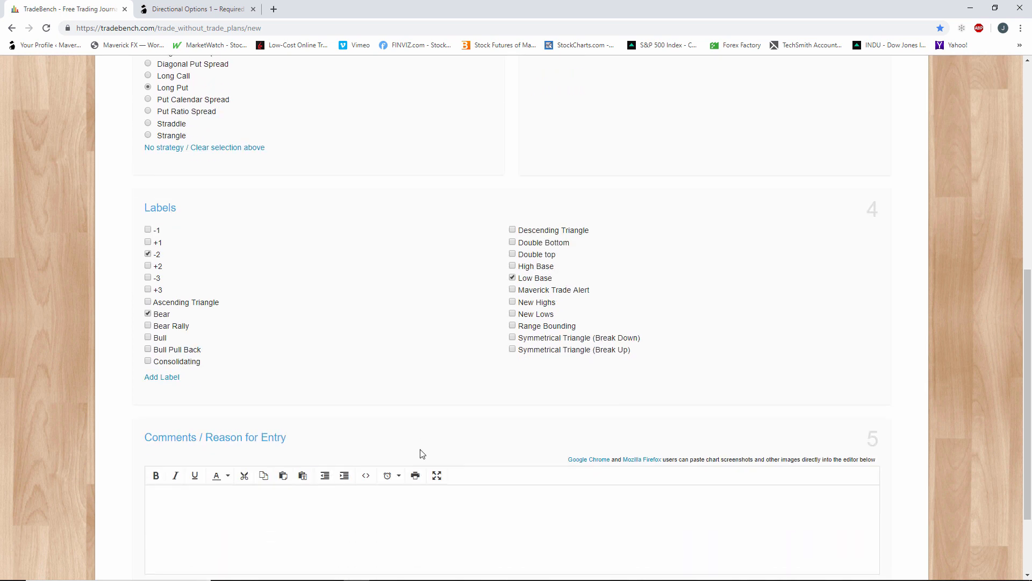
pyautogui.click(380, 514)
pyautogui.write('Entered ')
pyautogui.write('wt')
pyautogui.write('th a breakc')
pyautogui.write('dow bel')
pyautogui.press('BackSpace')
pyautogui.press('BackSpace')
pyautogui.press('BackSpace')
pyautogui.press('BackSpace')
pyautogui.press('BackSpace')
pyautogui.write('wn below support')
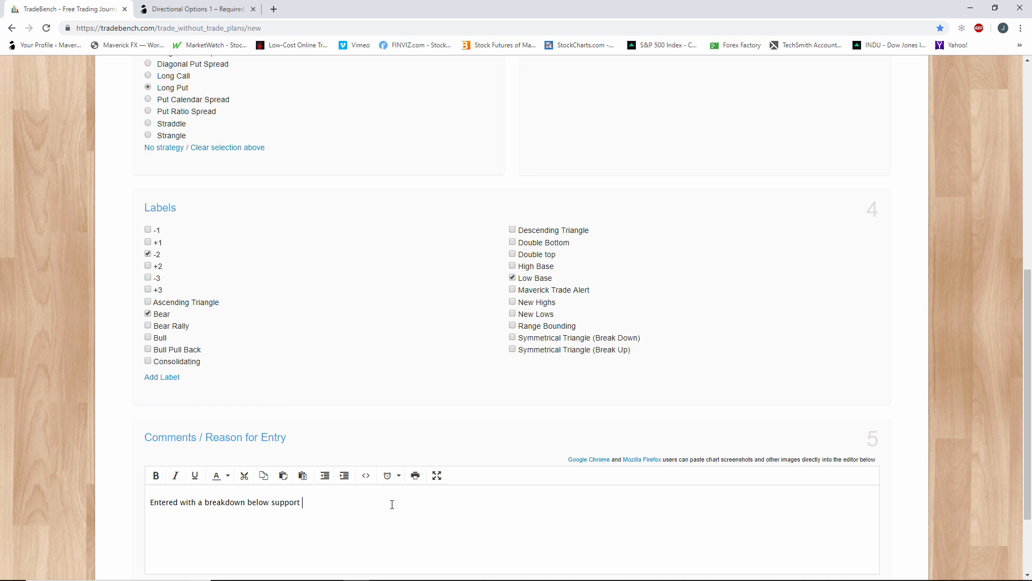
# Set the PTLA trade's order quantity to 100 and its fill price to 3.50.
pyautogui.scroll(-2, 506, 456)
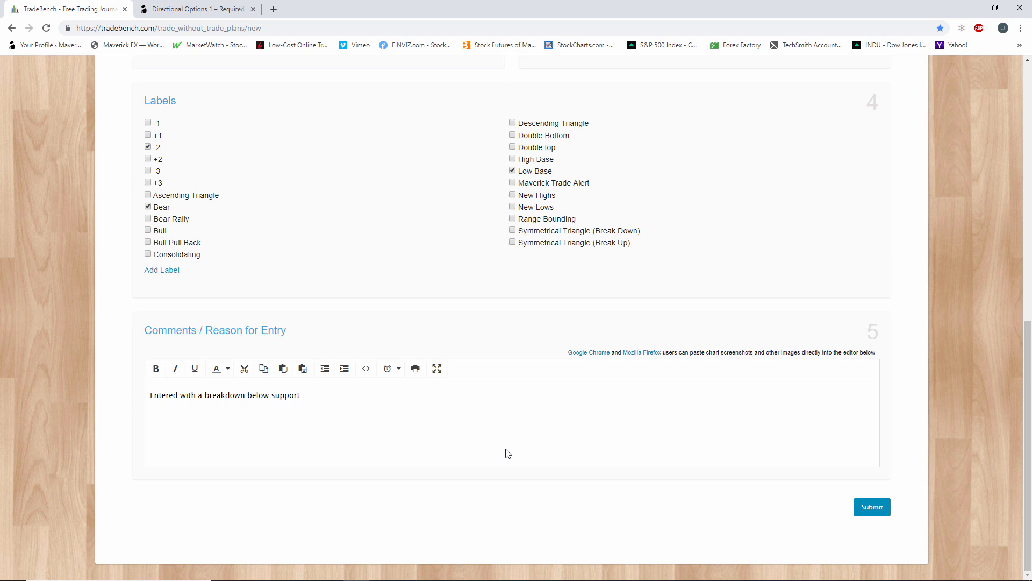
pyautogui.scroll(3, 499, 456)
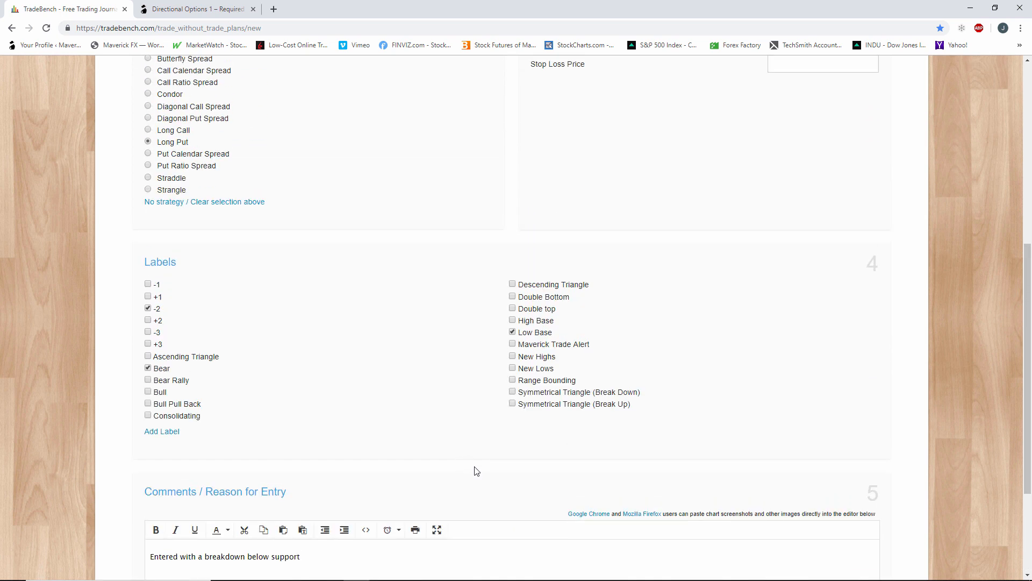
pyautogui.scroll(4, 474, 494)
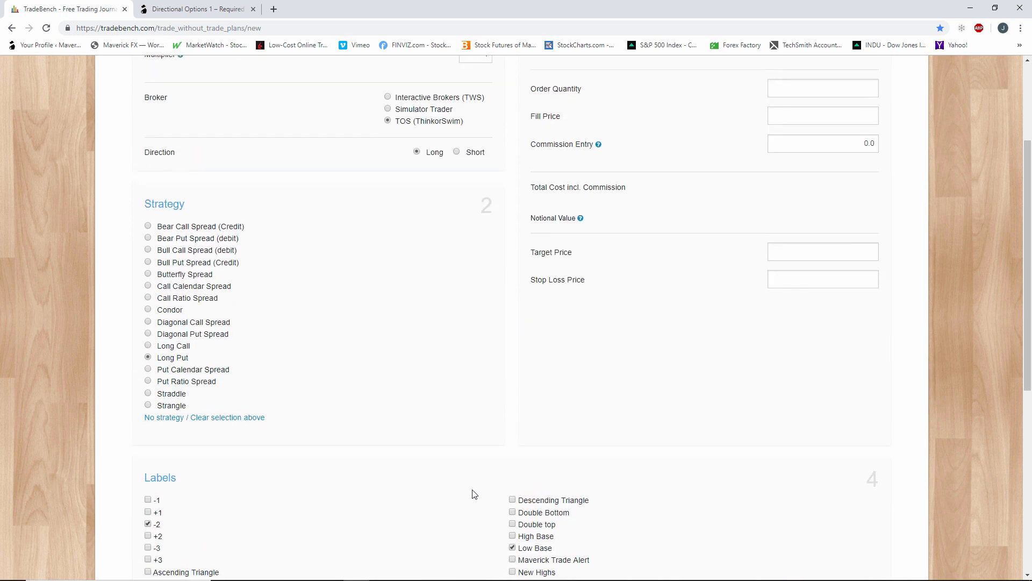
pyautogui.scroll(2, 475, 493)
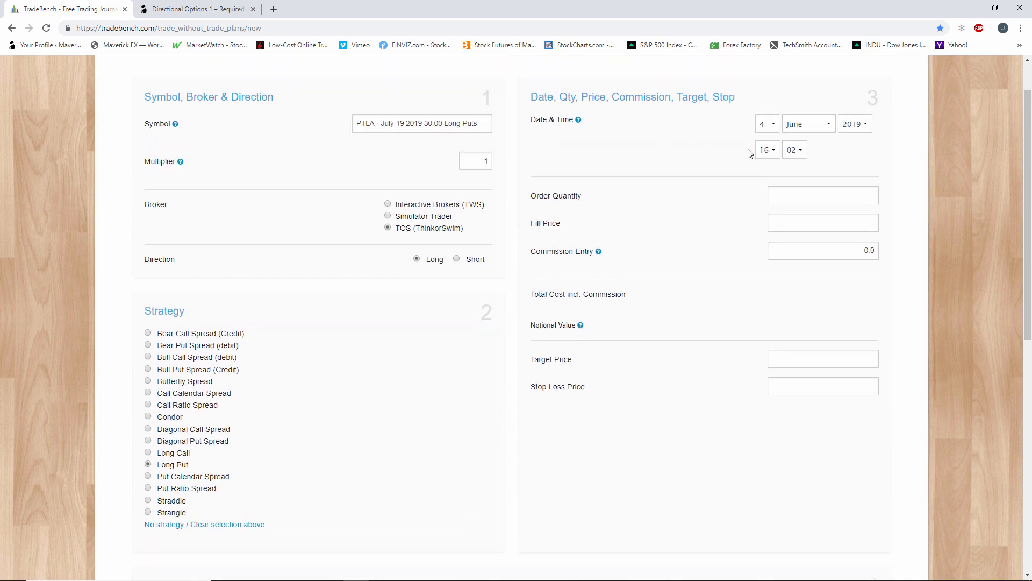
pyautogui.click(774, 152)
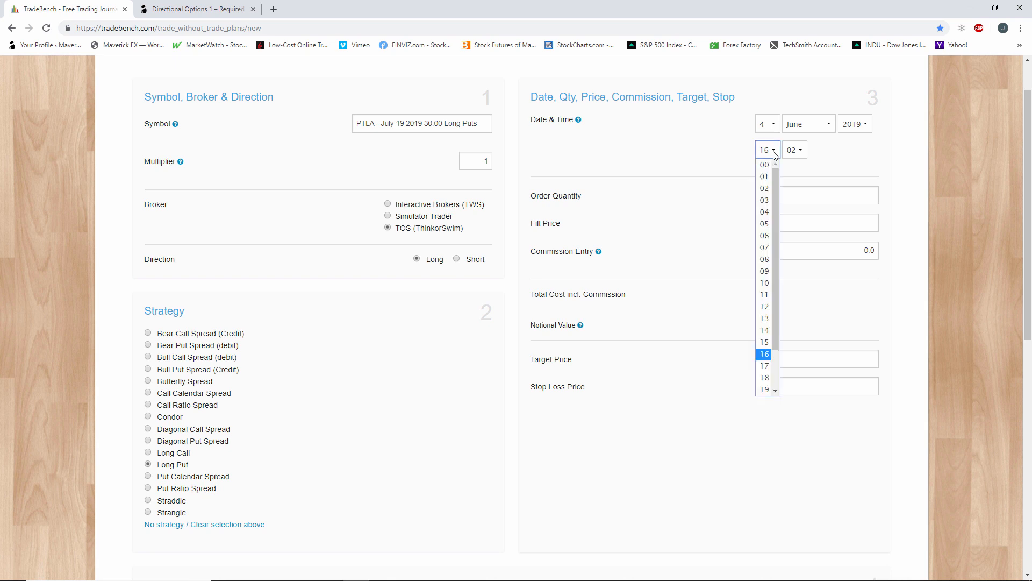
pyautogui.click(775, 154)
pyautogui.click(806, 193)
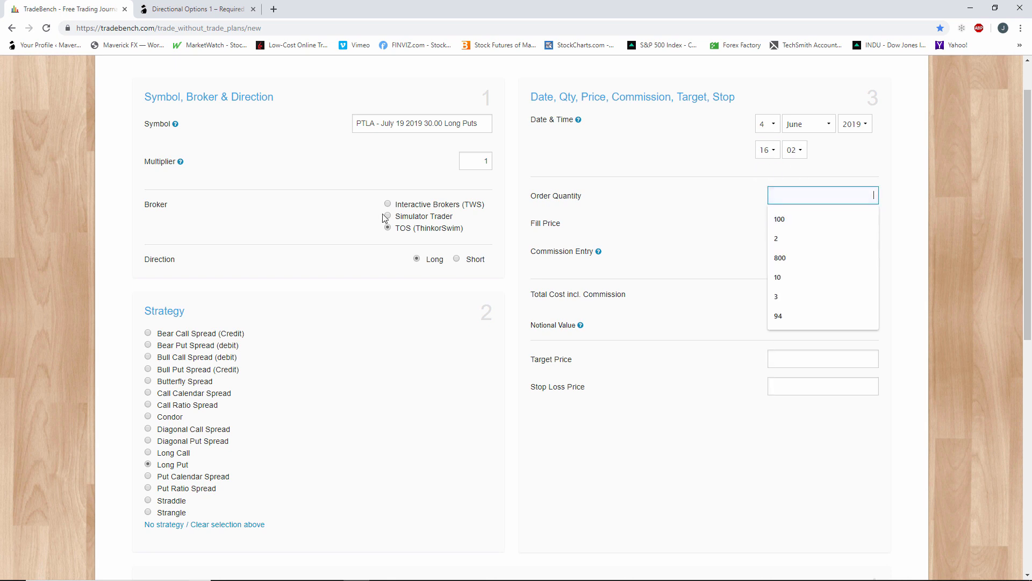
pyautogui.scroll(1, 398, 225)
pyautogui.scroll(-5, 398, 225)
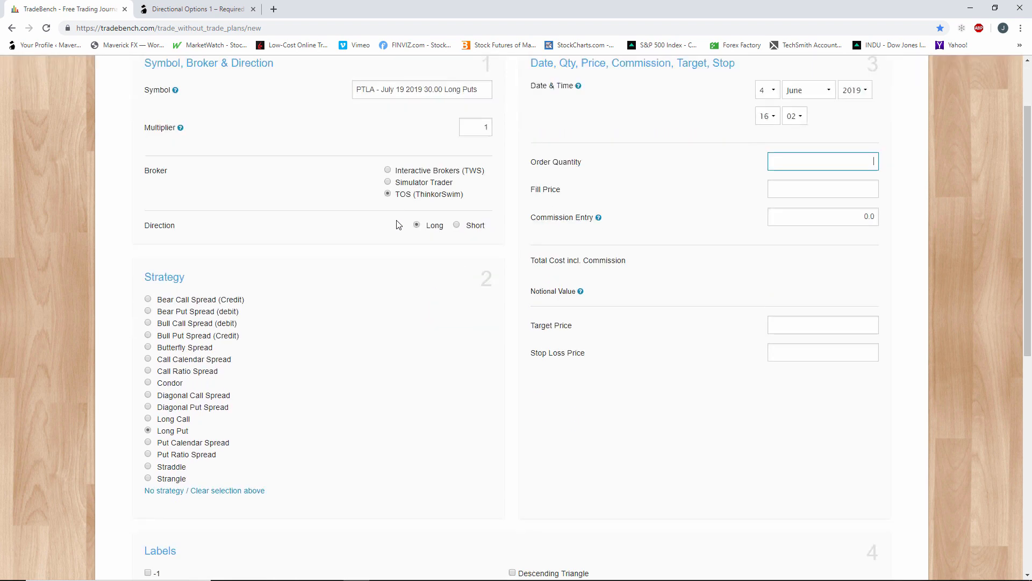
pyautogui.scroll(3, 399, 225)
pyautogui.scroll(2, 398, 225)
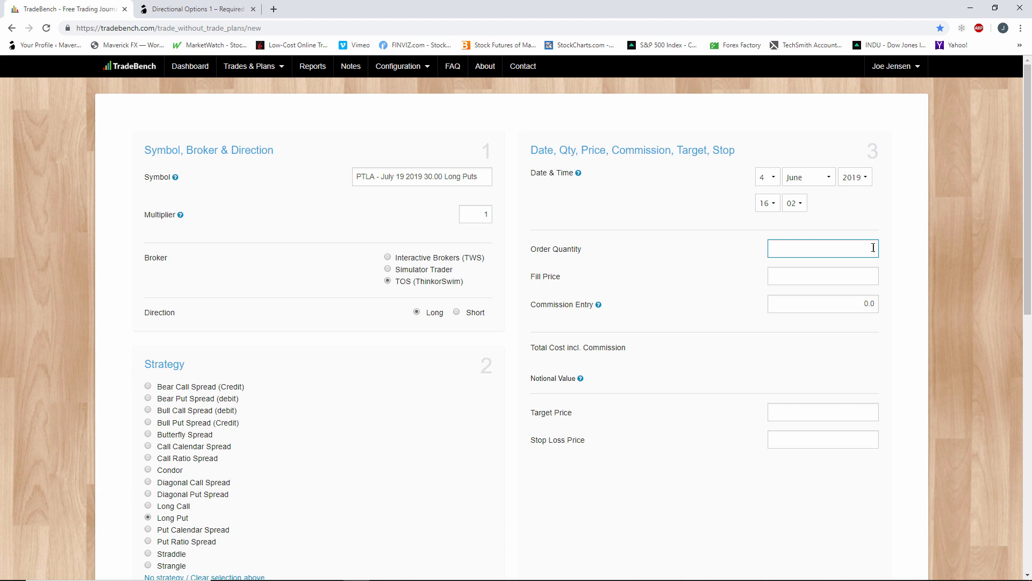
pyautogui.write('100')
pyautogui.click(864, 273)
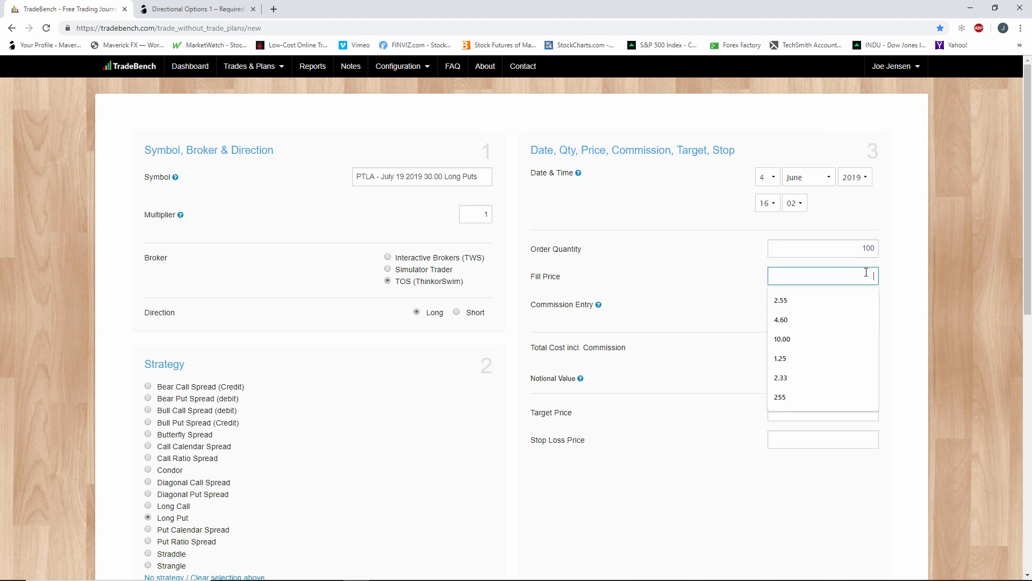
pyautogui.write('3.50')
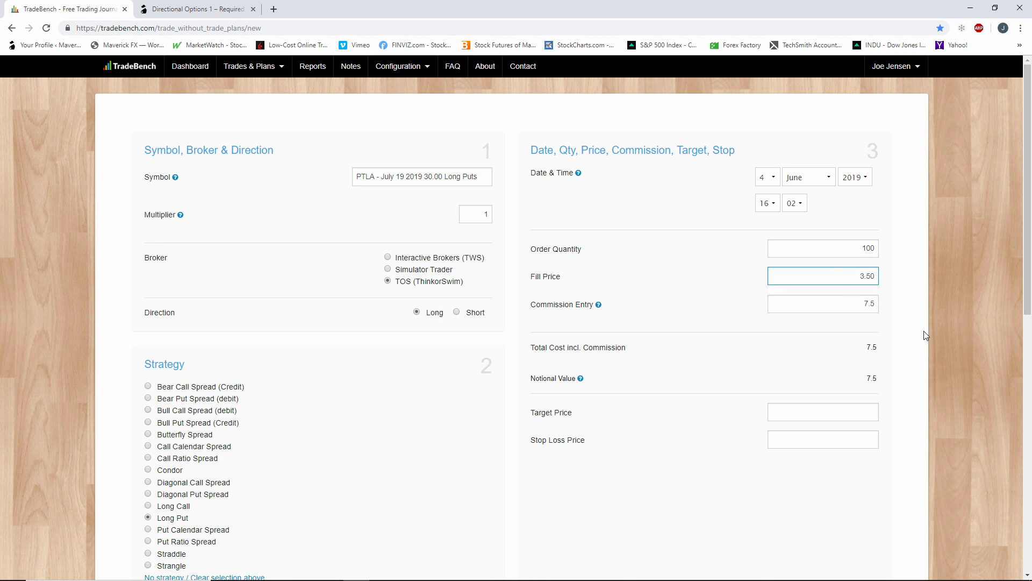
pyautogui.click(908, 332)
# Switch to thinkorswim and consult the analysis of the PTLA put for the trade's target price.
pyautogui.click(827, 413)
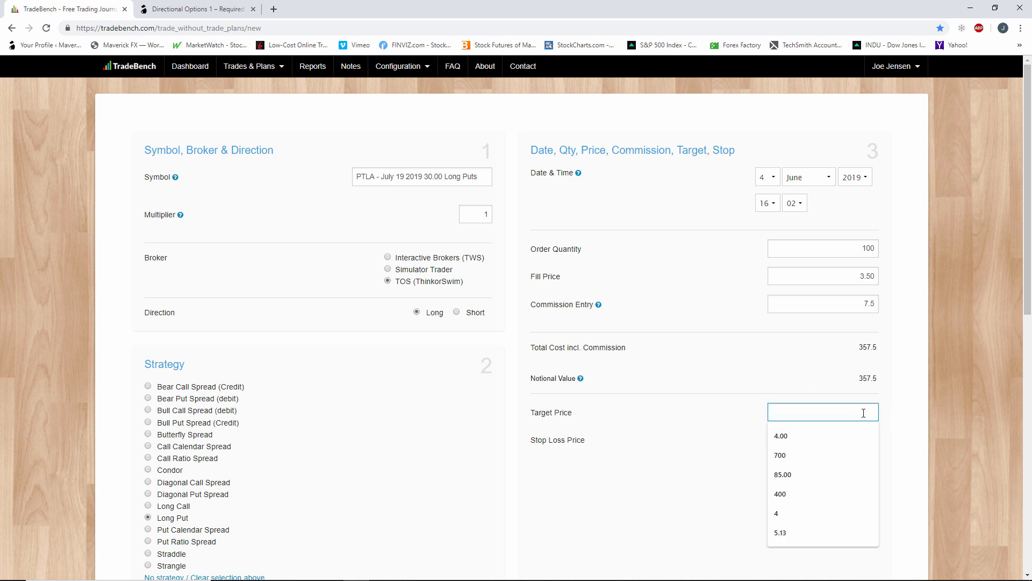
pyautogui.hotkey('alt', 'Tab')
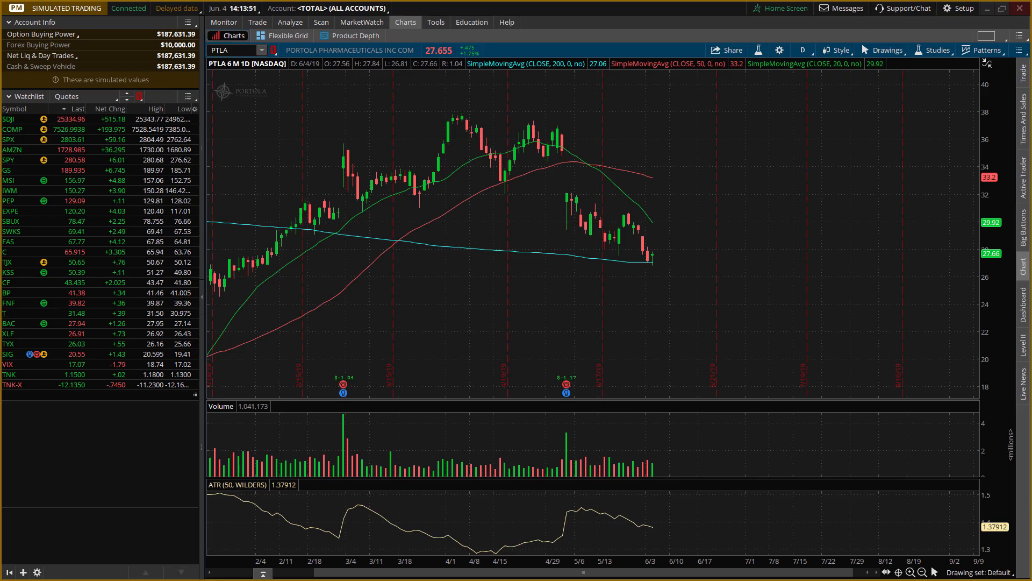
pyautogui.click(347, 24)
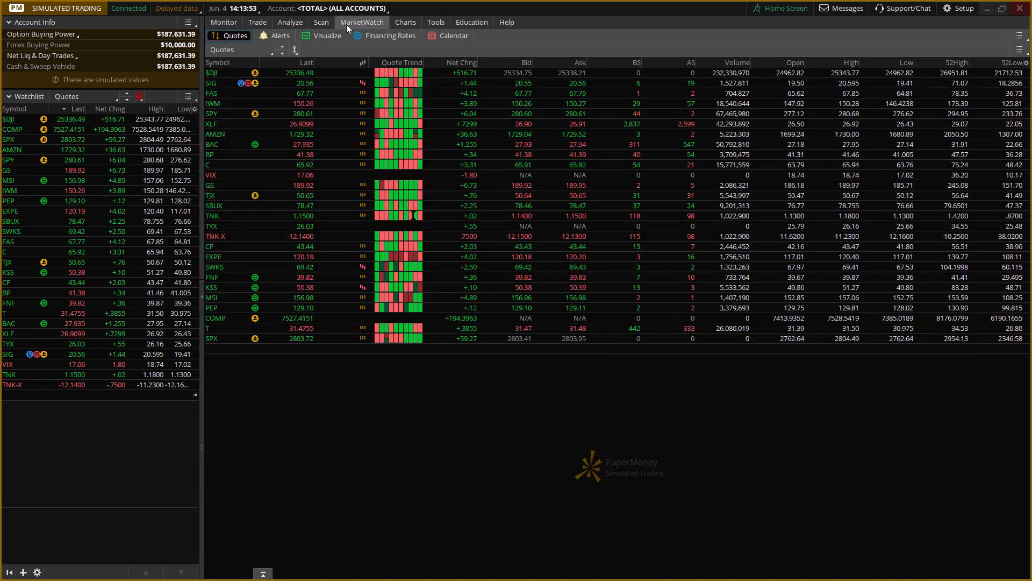
pyautogui.click(303, 22)
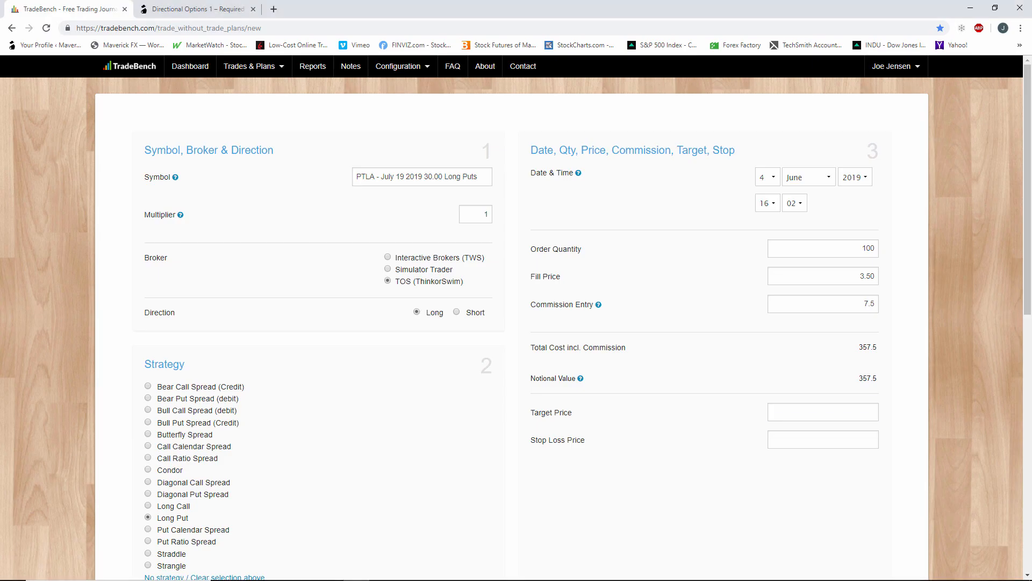
# Return to TradeBench and set the PTLA trade's target price to 5.65 and its stop loss price to 0.01.
pyautogui.click(780, 399)
pyautogui.write('5.65')
pyautogui.click(848, 437)
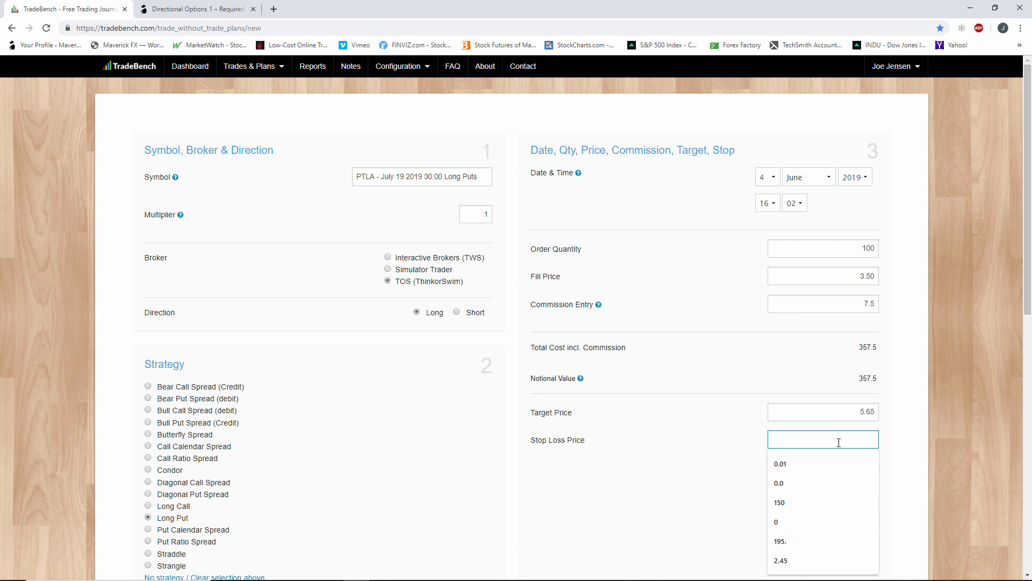
pyautogui.write('0.01')
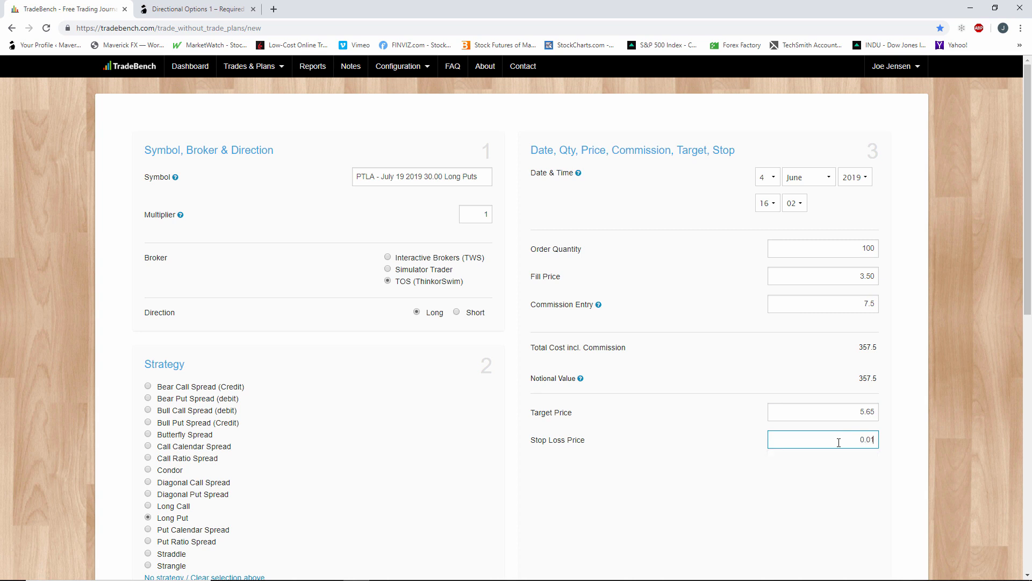
pyautogui.click(834, 478)
# Change the PTLA trade's stop loss price to 1.82.
pyautogui.moveTo(869, 439); pyautogui.dragTo(885, 447)
pyautogui.press('BackSpace')
pyautogui.press('BackSpace')
pyautogui.press('BackSpace')
pyautogui.press('BackSpace')
pyautogui.write('1.82')
pyautogui.click(849, 497)
# Go back over the trade form and set the stop loss price to 0.01 again.
pyautogui.scroll(-1, 849, 484)
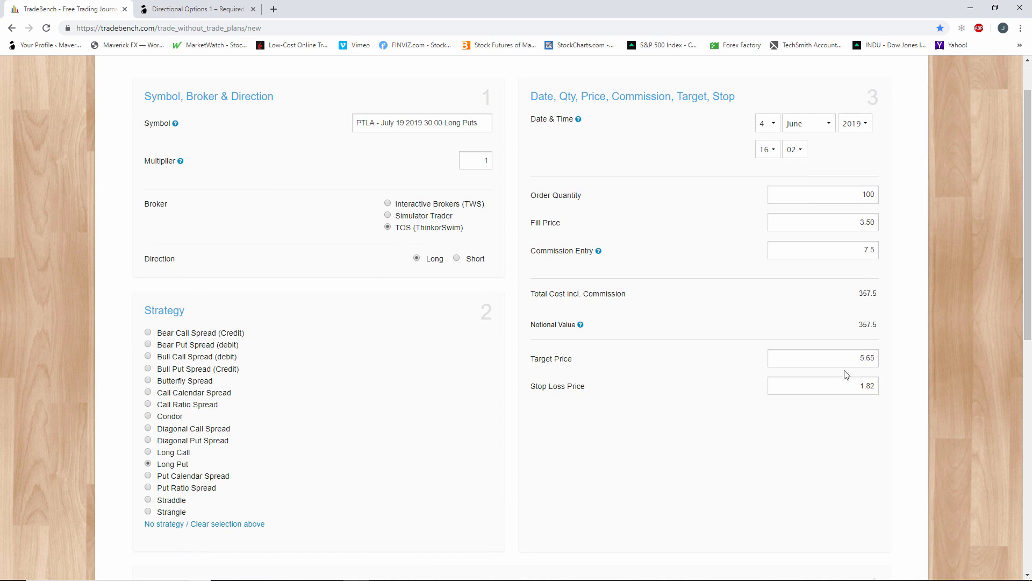
pyautogui.scroll(-1, 786, 455)
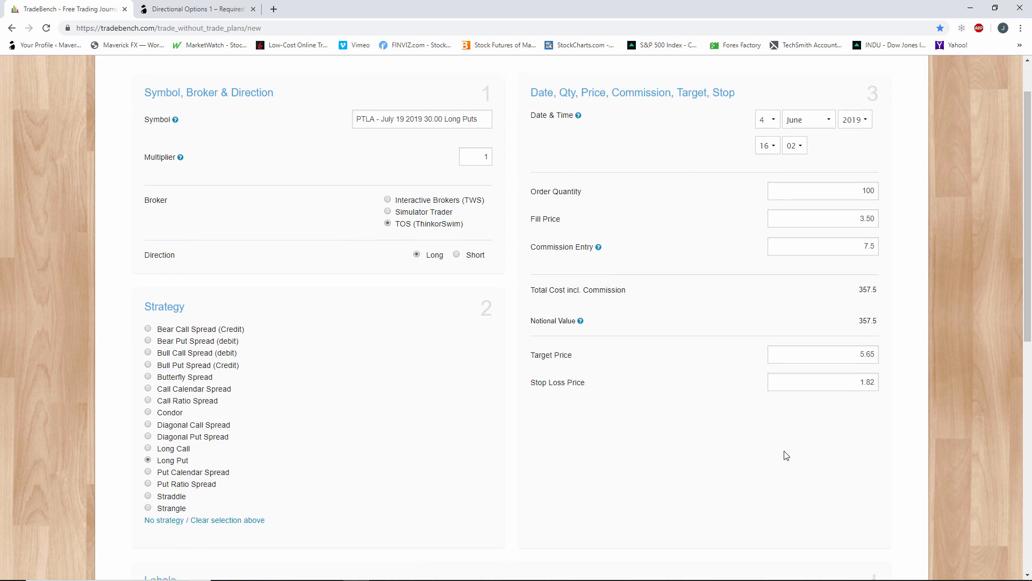
pyautogui.scroll(-2, 786, 455)
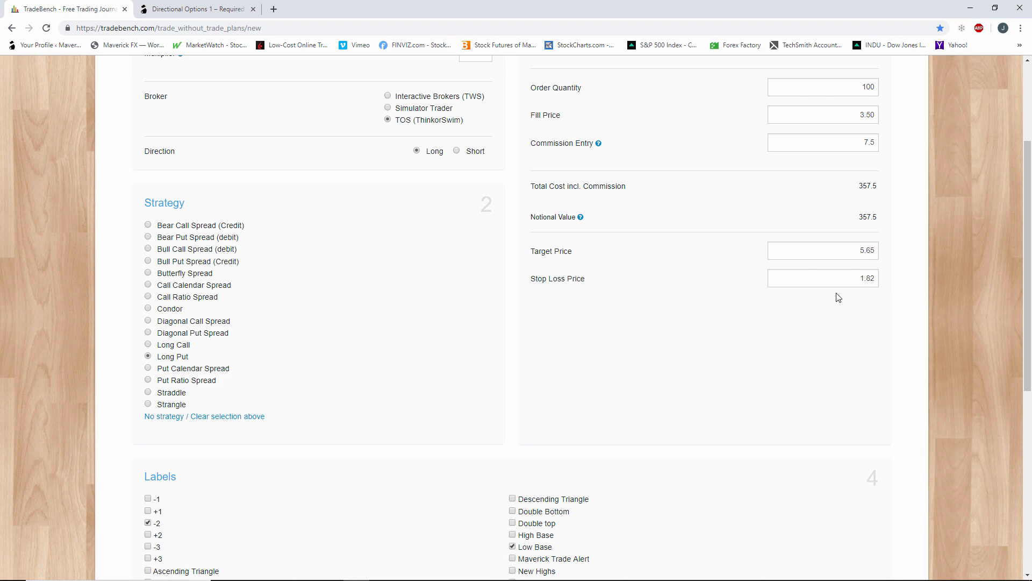
pyautogui.scroll(-5, 691, 350)
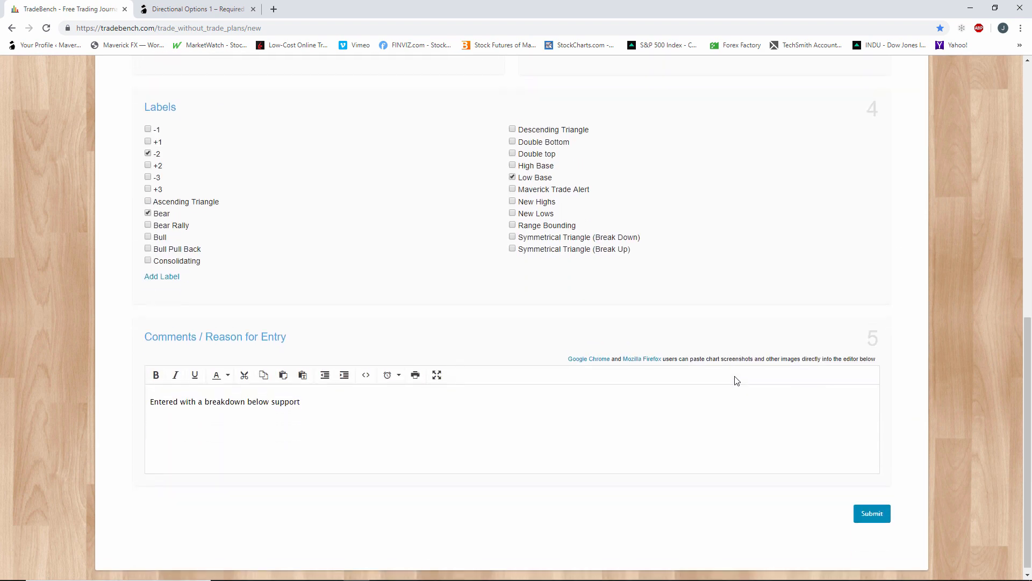
pyautogui.scroll(4, 737, 380)
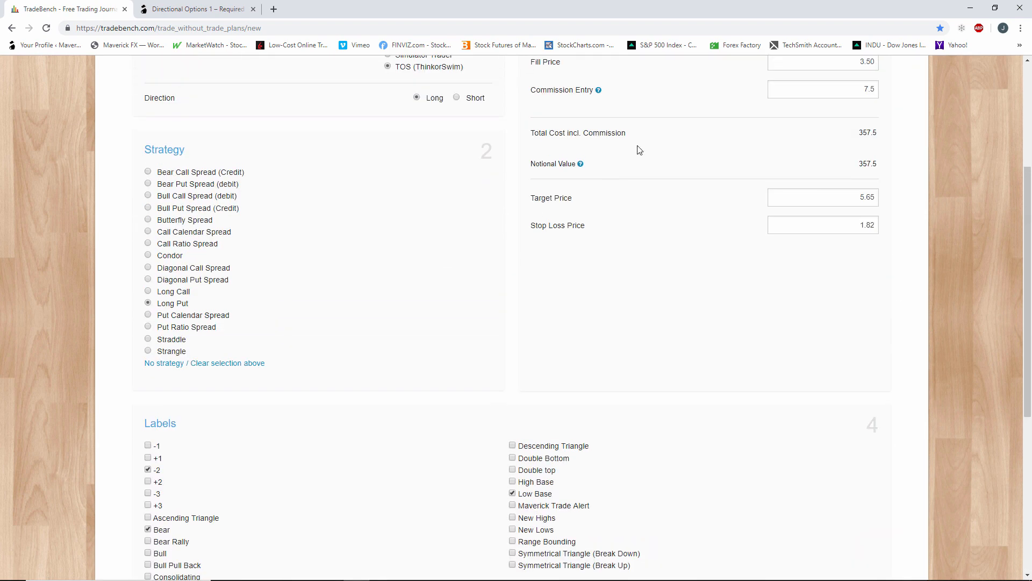
pyautogui.doubleClick(872, 225)
pyautogui.write('0.01')
pyautogui.click(766, 296)
# Check the completed PTLA long put entry from start to end and submit the trade.
pyautogui.scroll(4, 766, 299)
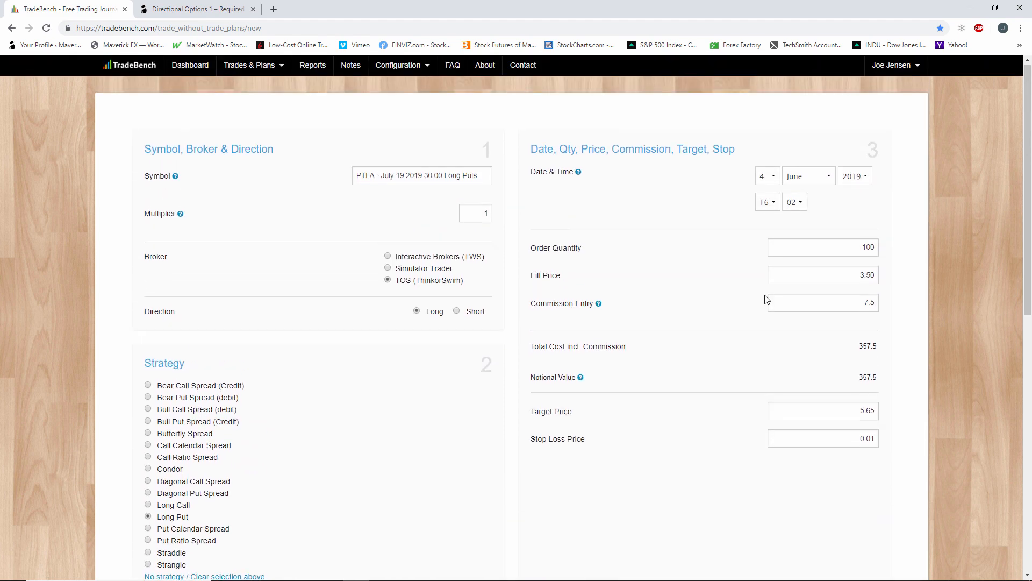
pyautogui.scroll(-10, 767, 299)
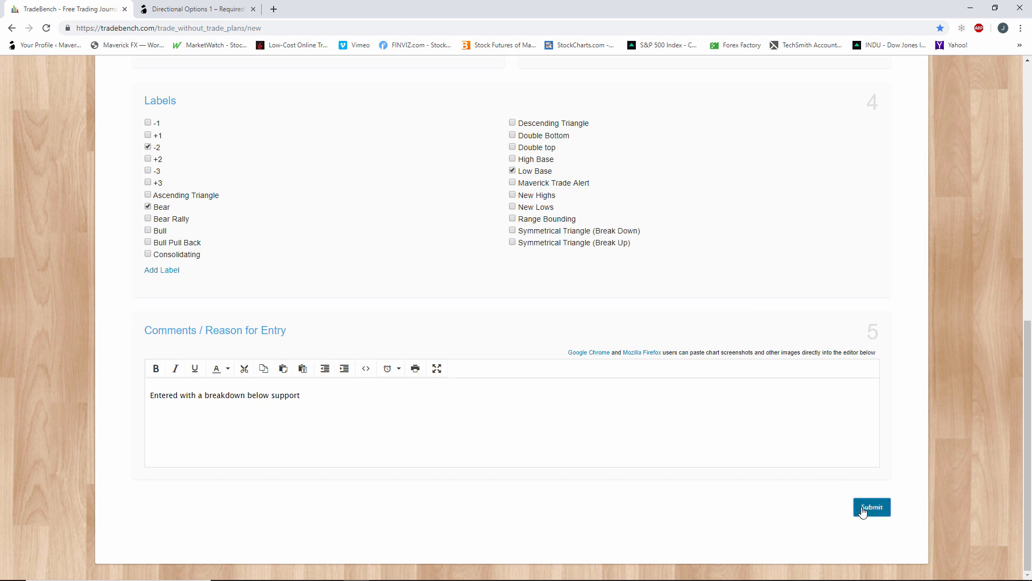
pyautogui.click(863, 509)
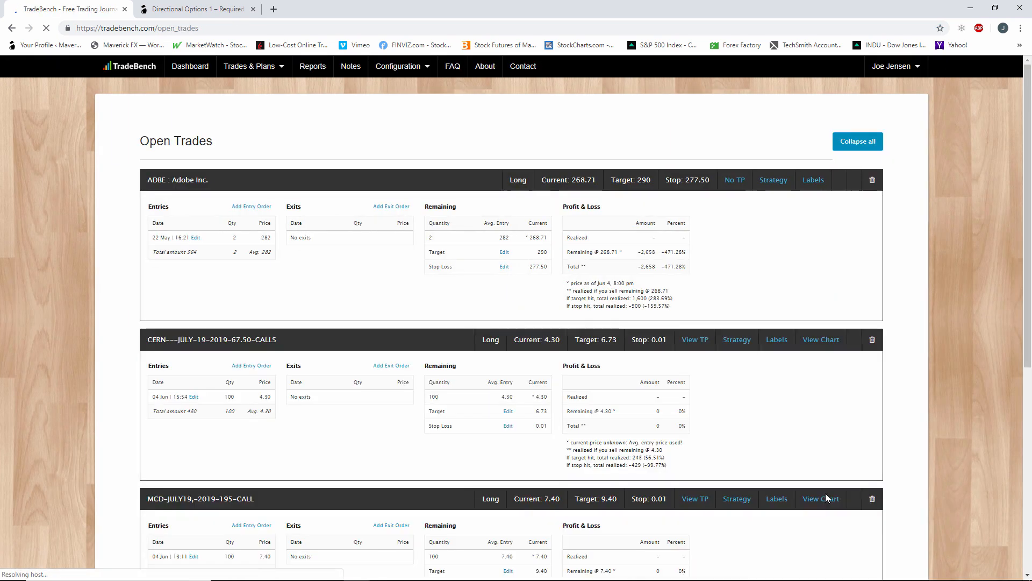
# Review the open trades, comparing the entries, targets, stops and profit and loss of the CERN, MCD and PTLA option positions.
pyautogui.scroll(-2, 294, 315)
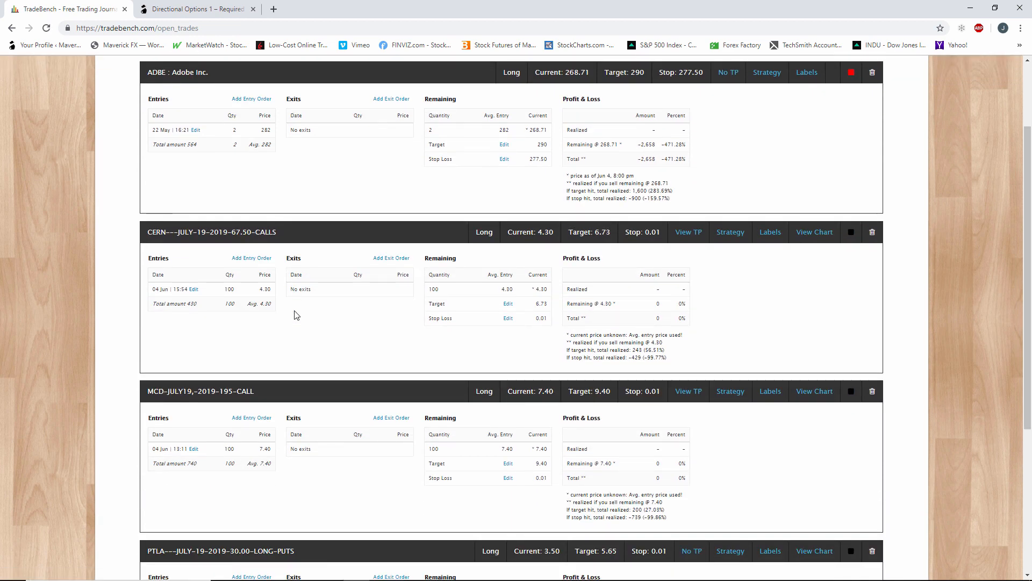
pyautogui.scroll(-4, 294, 315)
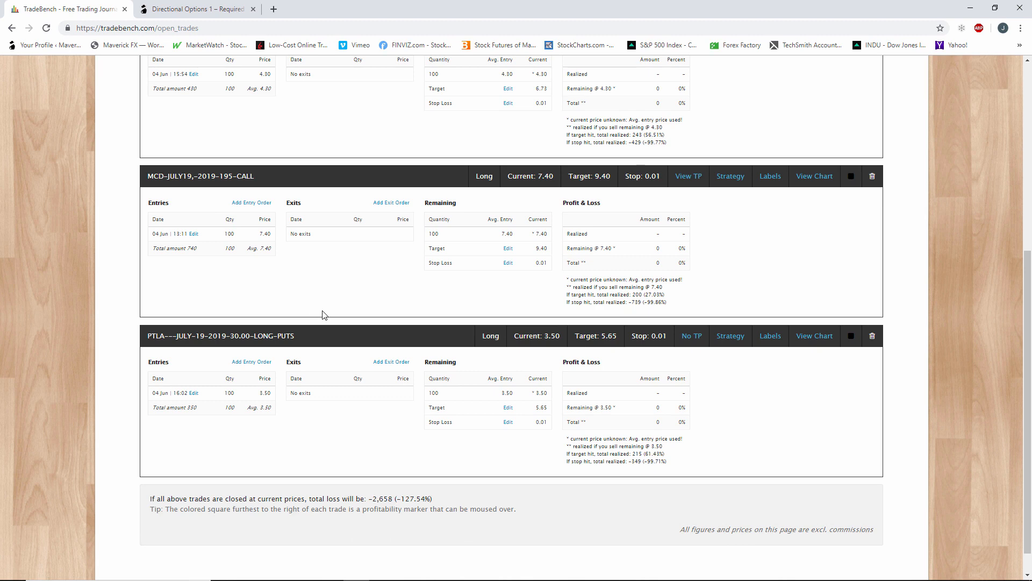
pyautogui.scroll(3, 355, 327)
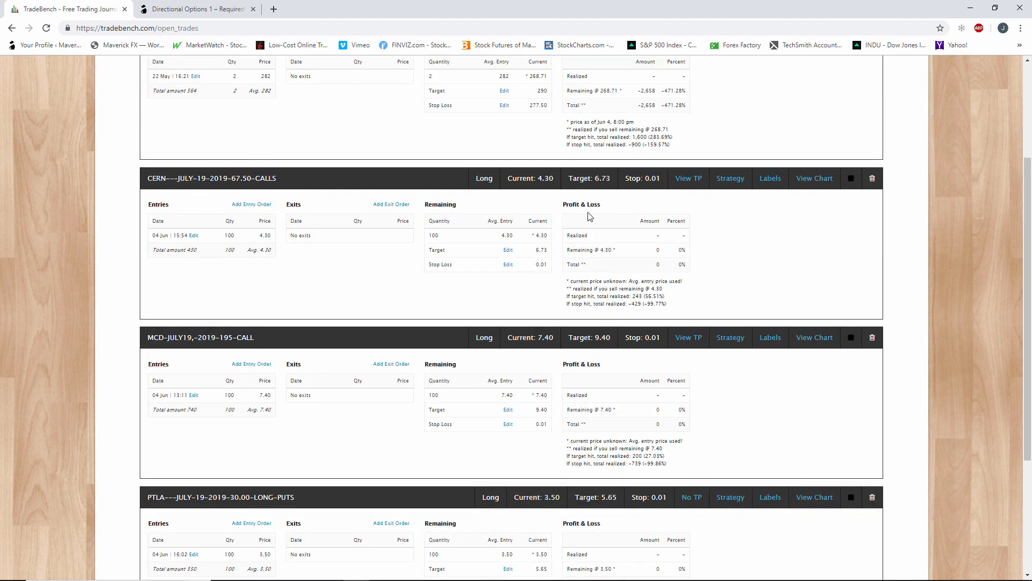
pyautogui.scroll(-3, 588, 217)
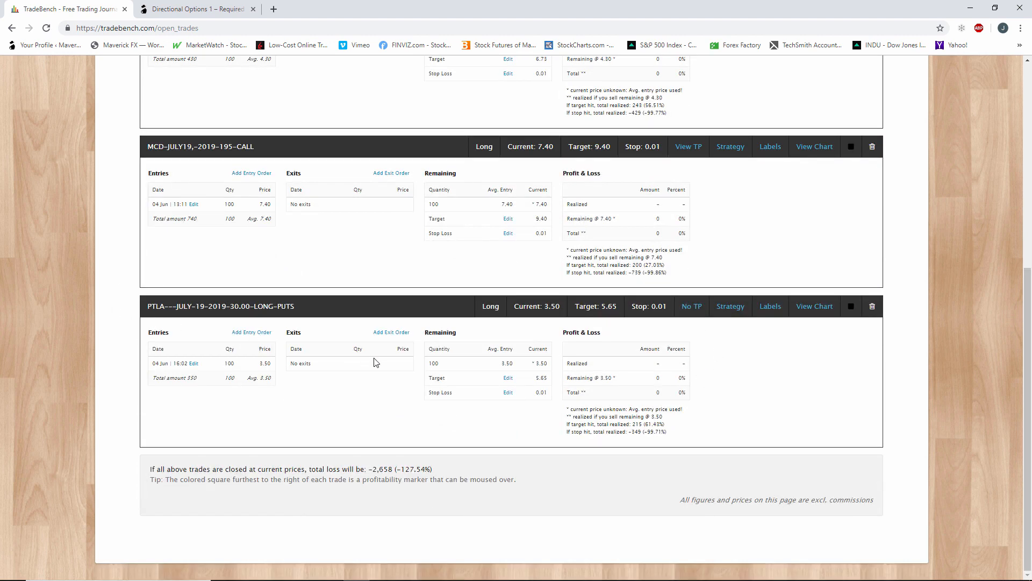
pyautogui.scroll(4, 473, 362)
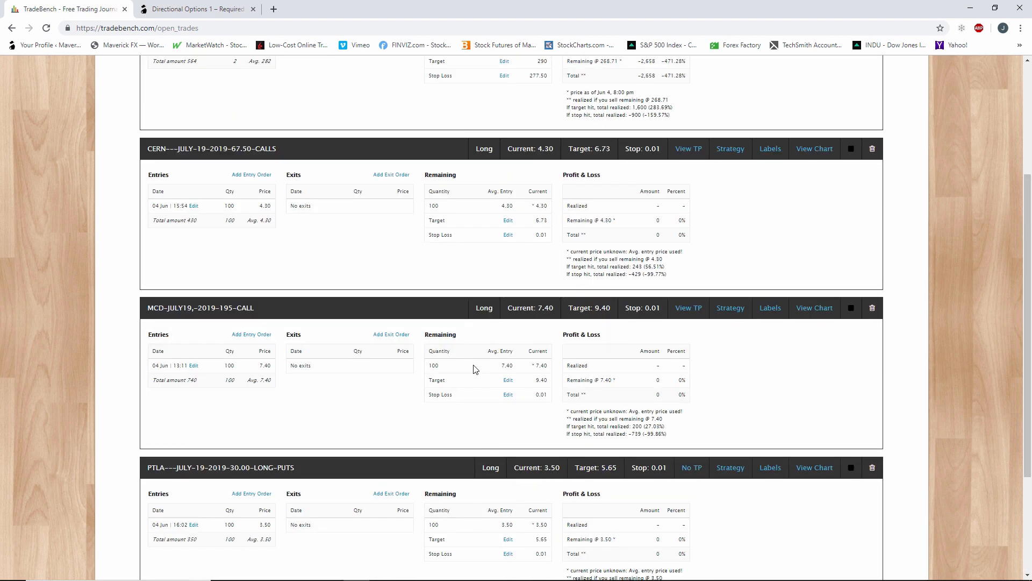
pyautogui.scroll(-2, 472, 364)
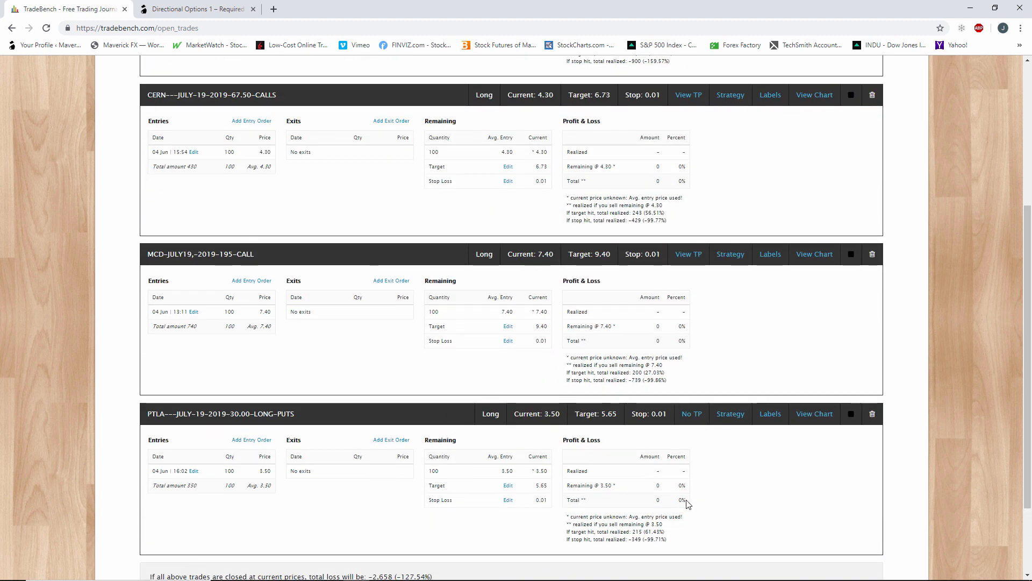
pyautogui.scroll(-1, 686, 503)
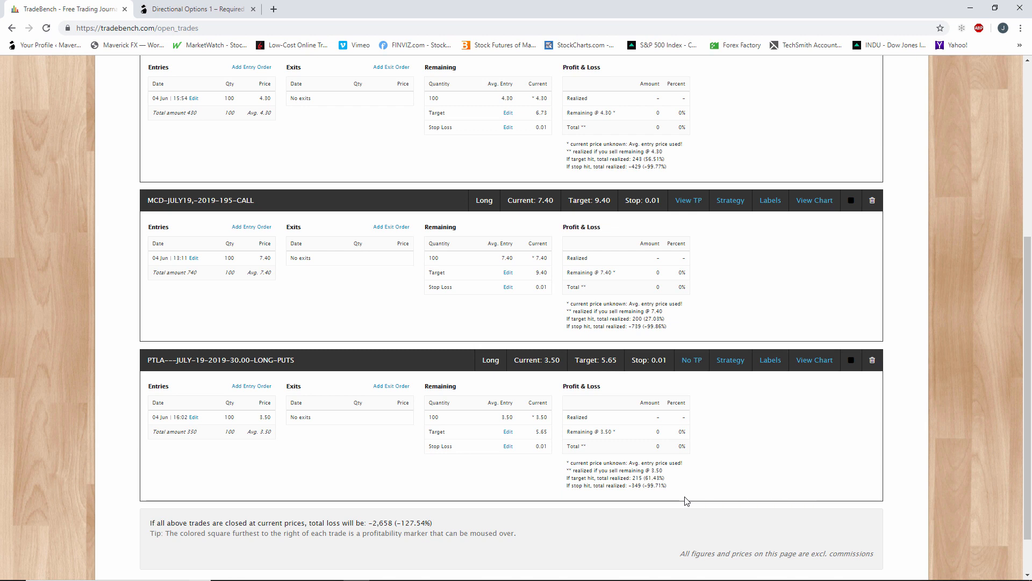
pyautogui.scroll(4, 686, 500)
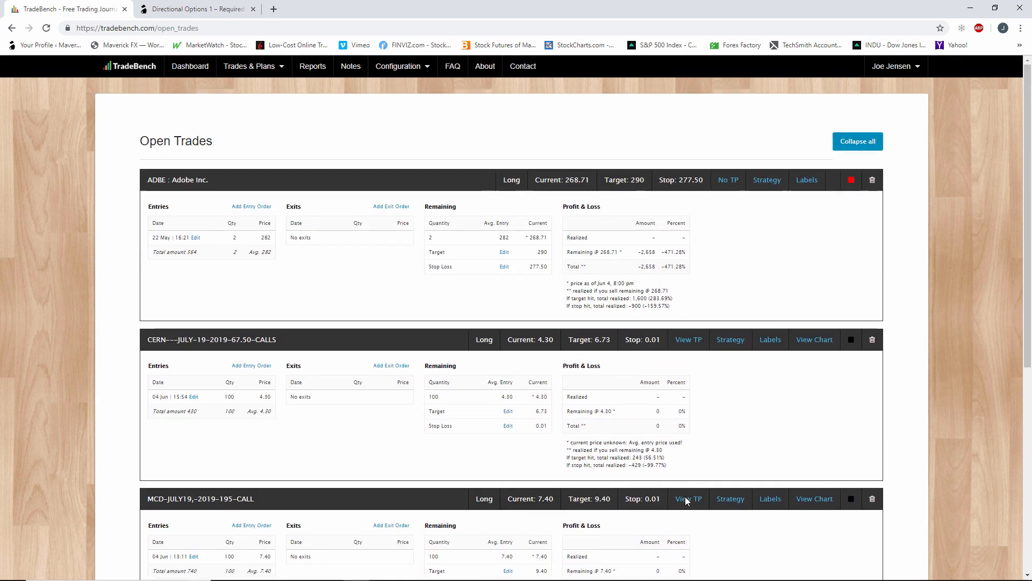